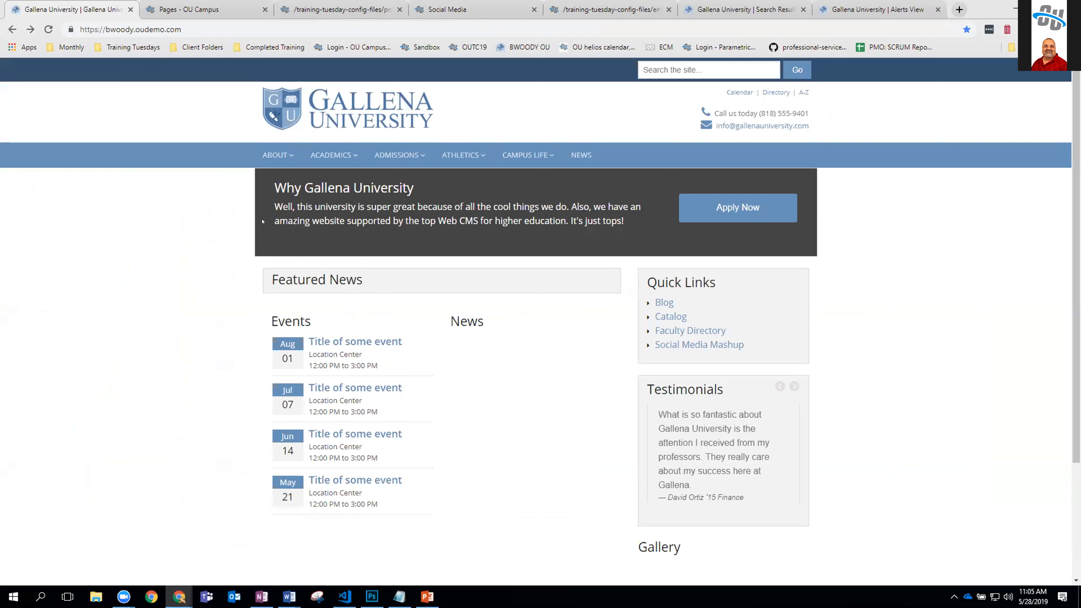
# Step: Open interior.pcf from the props folder and show its page preview
pyautogui.click(166, 12)
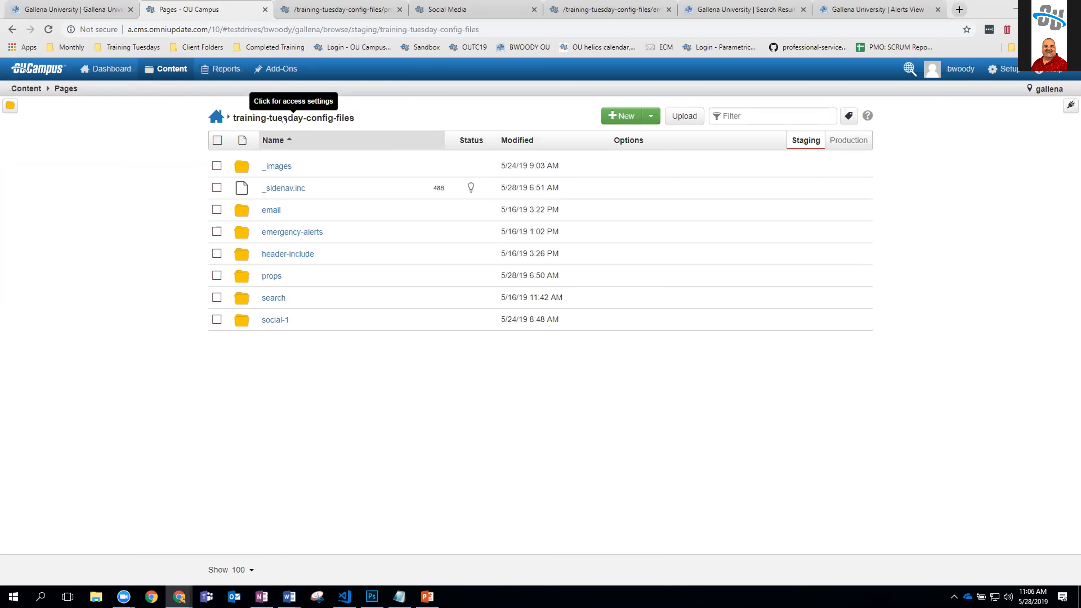
pyautogui.click(267, 276)
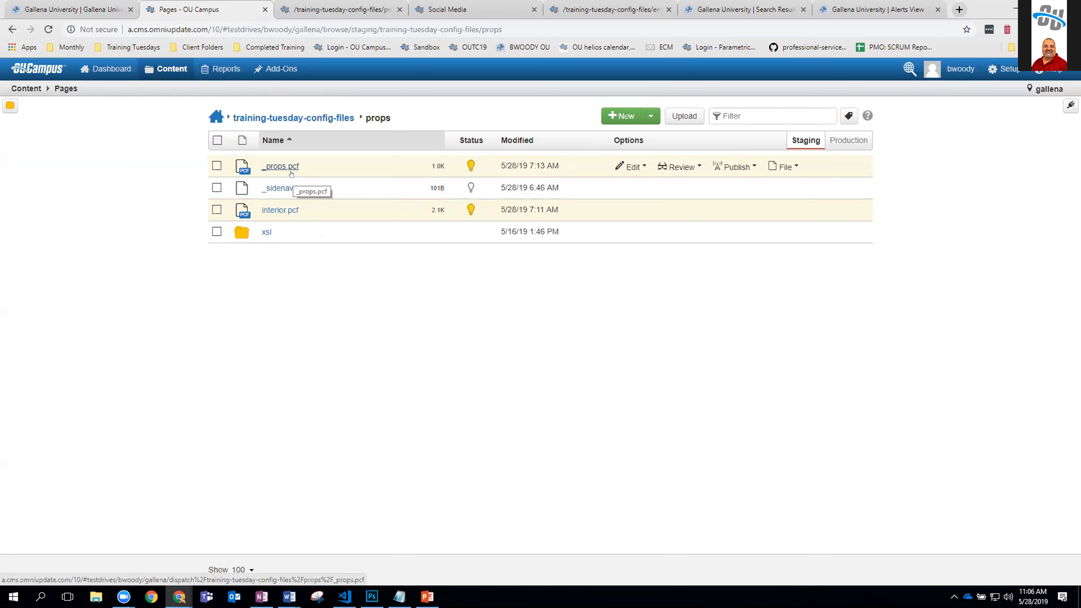
pyautogui.click(275, 210)
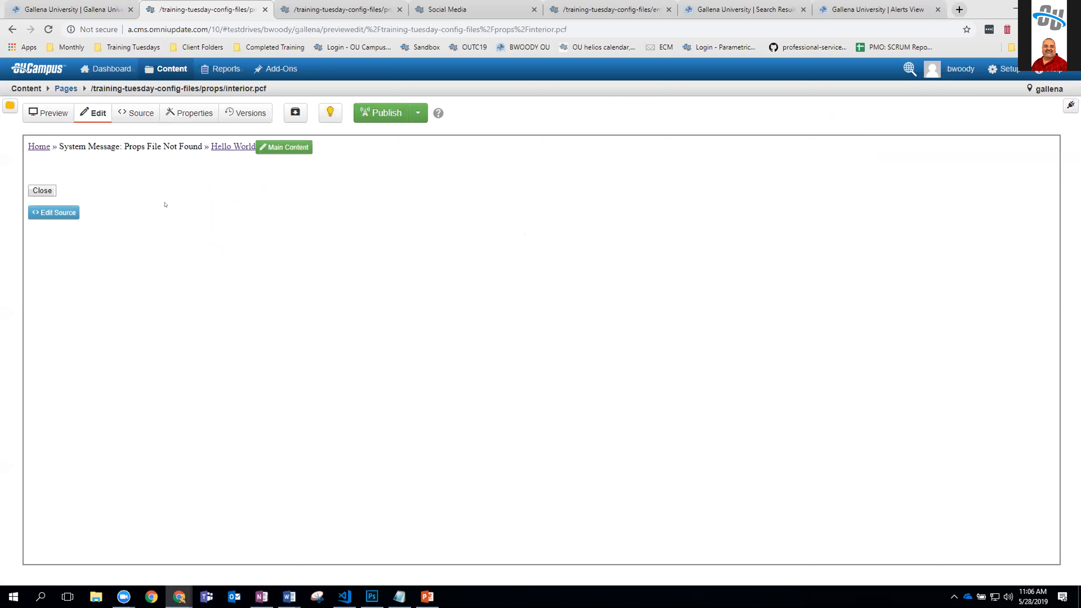
pyautogui.click(49, 113)
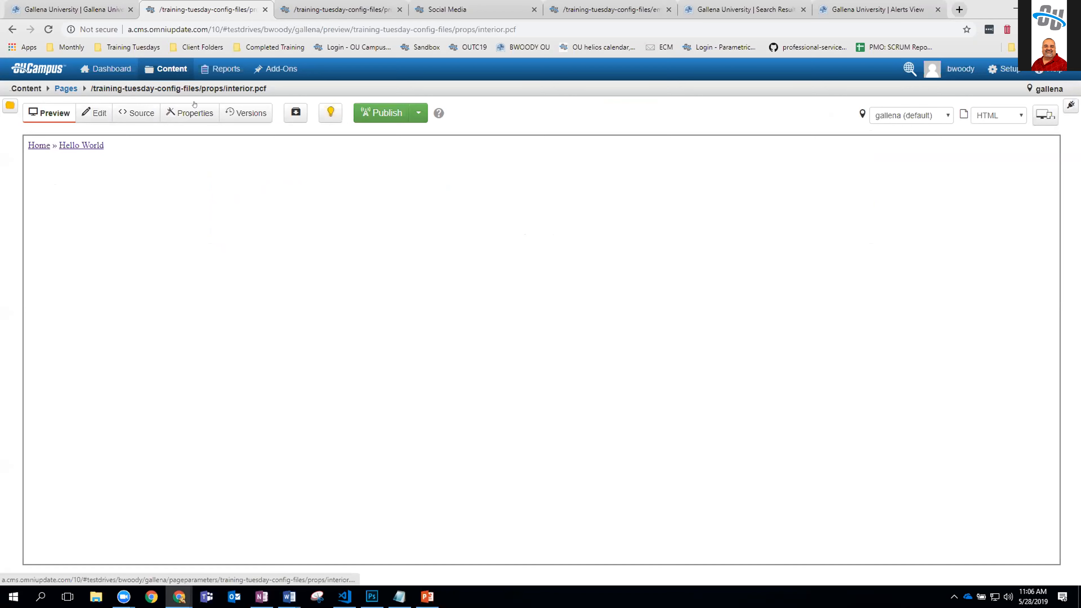
# Step: Open the props folder's page list in a separate browser tab, keeping the interior.pcf preview open
pyautogui.moveTo(155, 73)
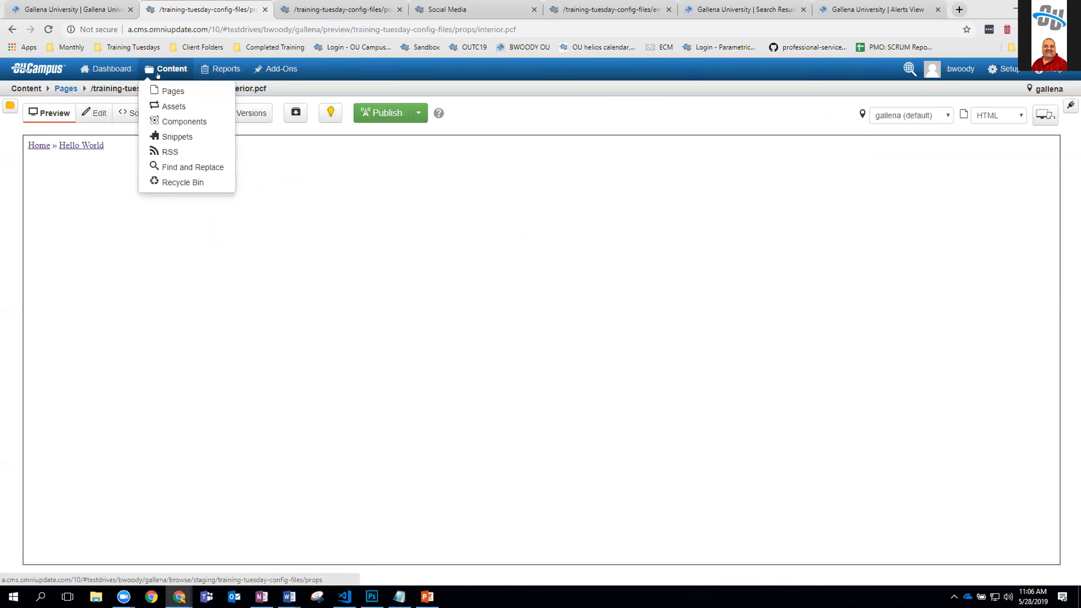
pyautogui.rightClick(168, 90)
pyautogui.click(201, 100)
pyautogui.click(172, 68)
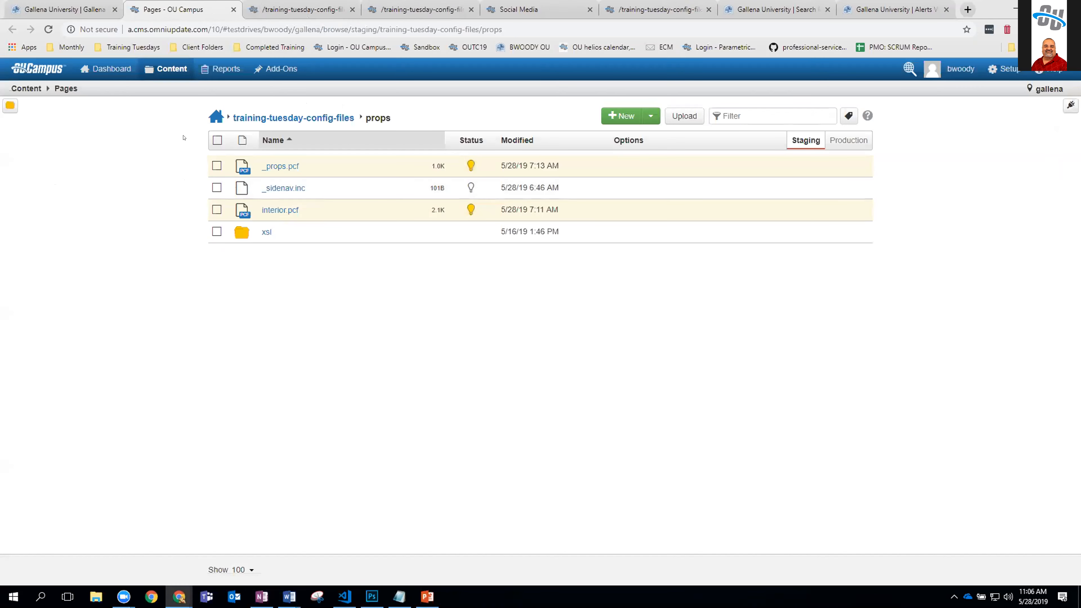
# Step: Save the Section Title of _props.pcf as "Props Config" and reload the interior.pcf preview to check its breadcrumb
pyautogui.click(281, 167)
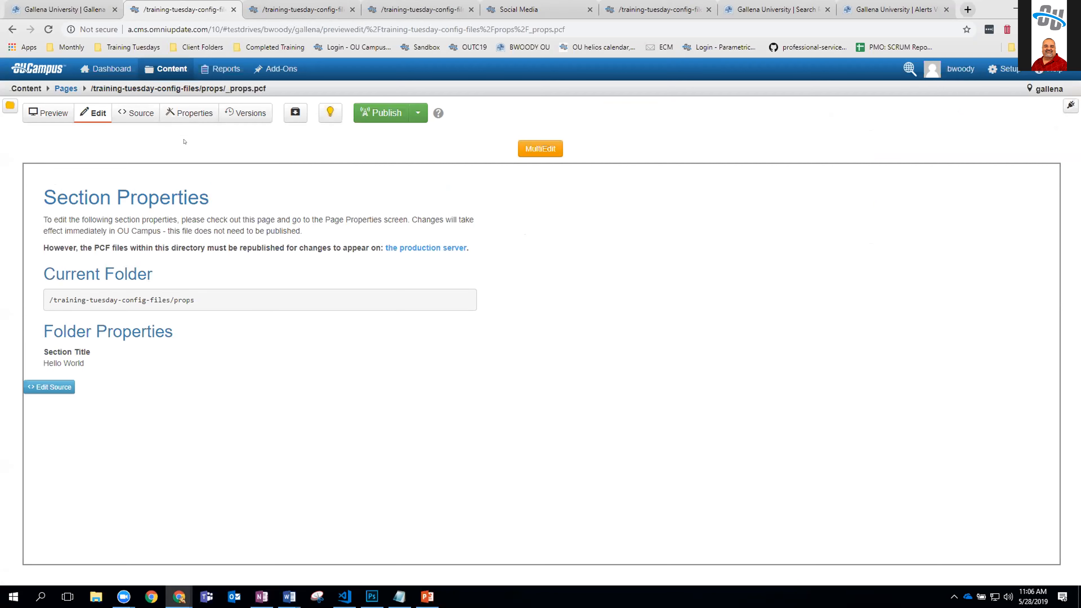
pyautogui.click(187, 112)
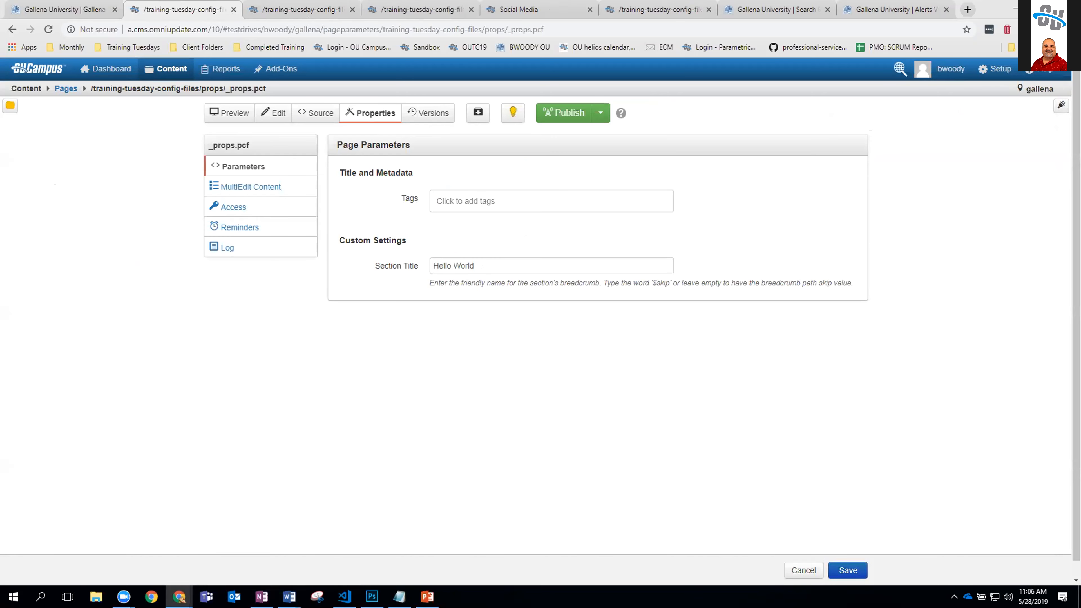
pyautogui.moveTo(474, 259); pyautogui.dragTo(432, 265)
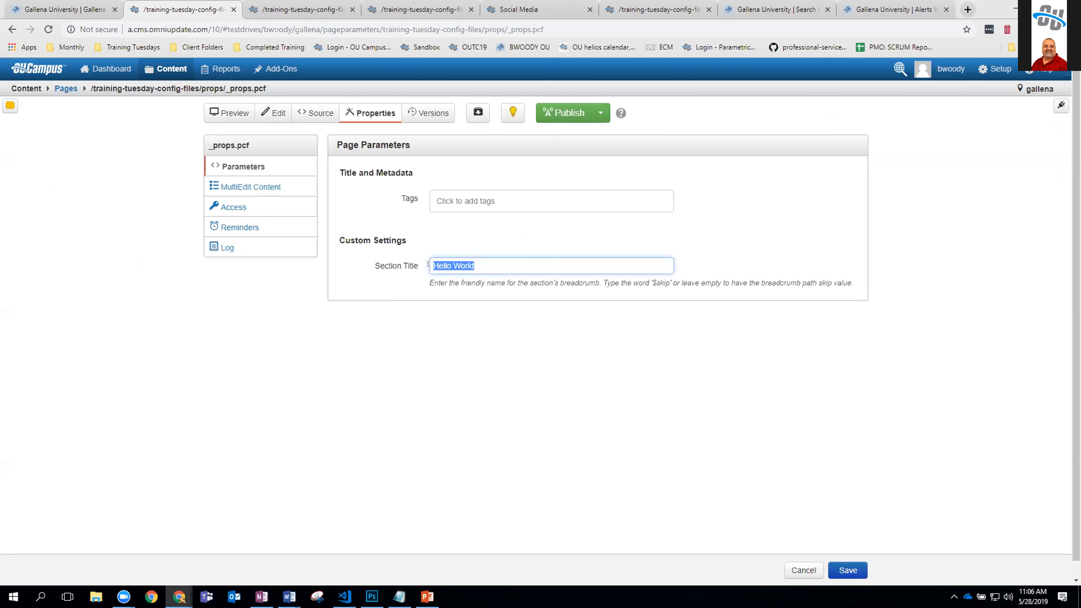
pyautogui.click(307, 10)
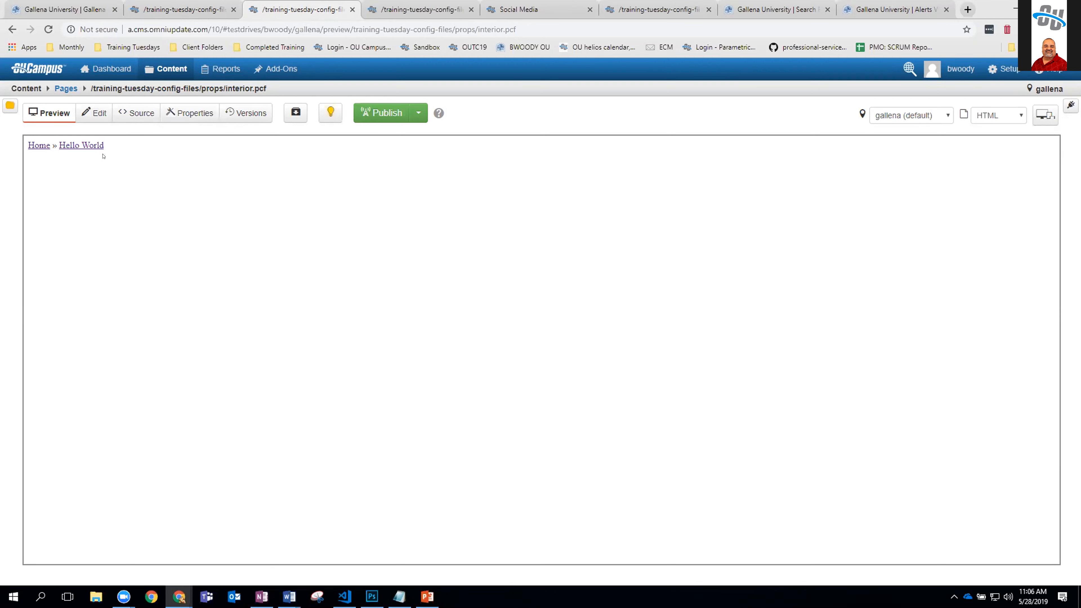
pyautogui.click(179, 10)
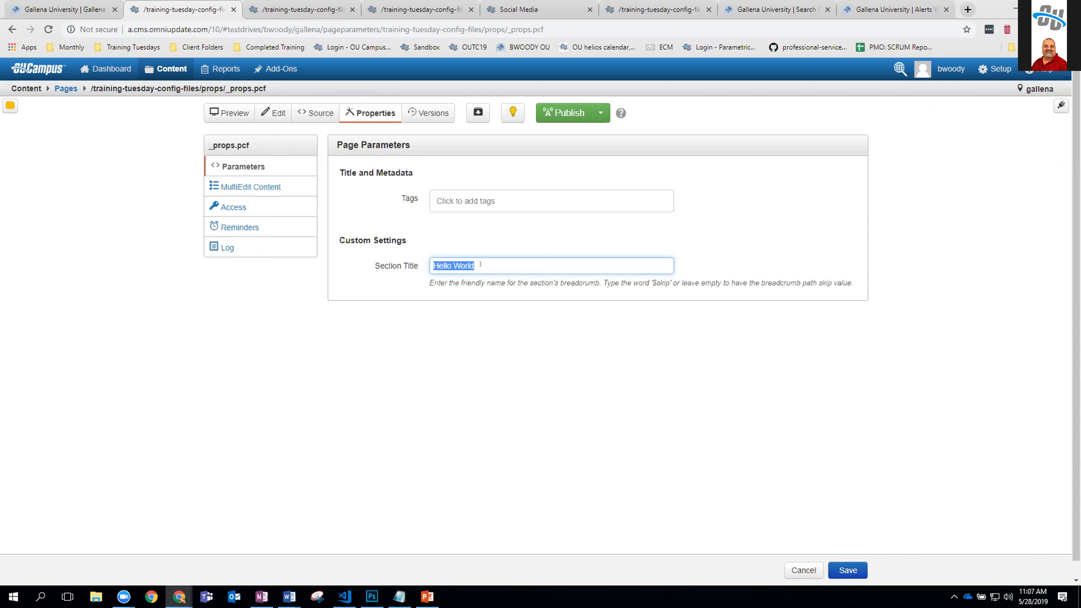
pyautogui.write('Props Config')
pyautogui.click(847, 571)
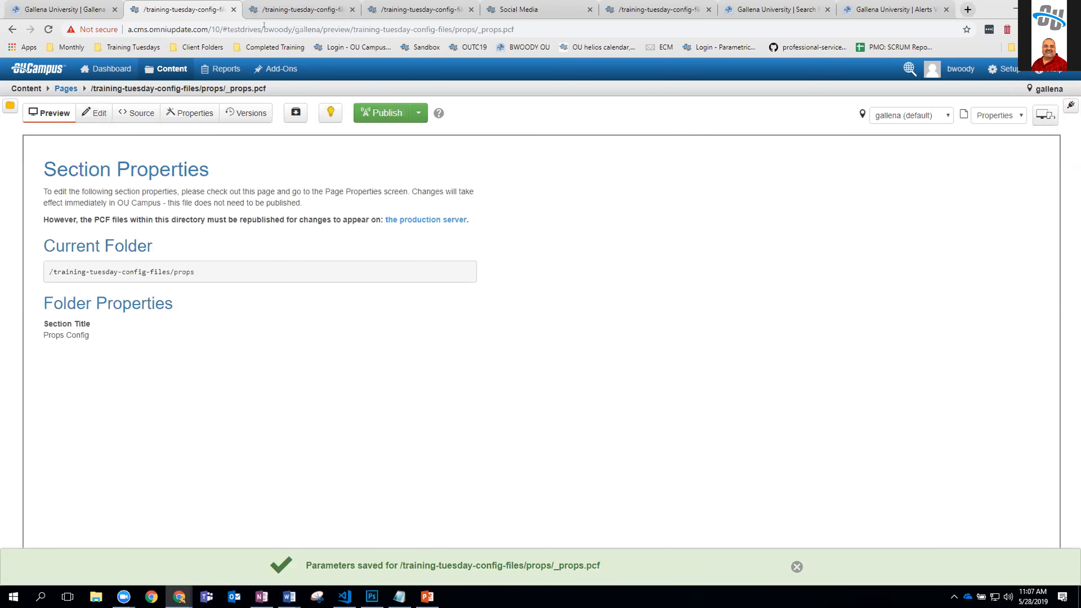
pyautogui.hotkey('ctrl', 'Tab')
pyautogui.click(49, 30)
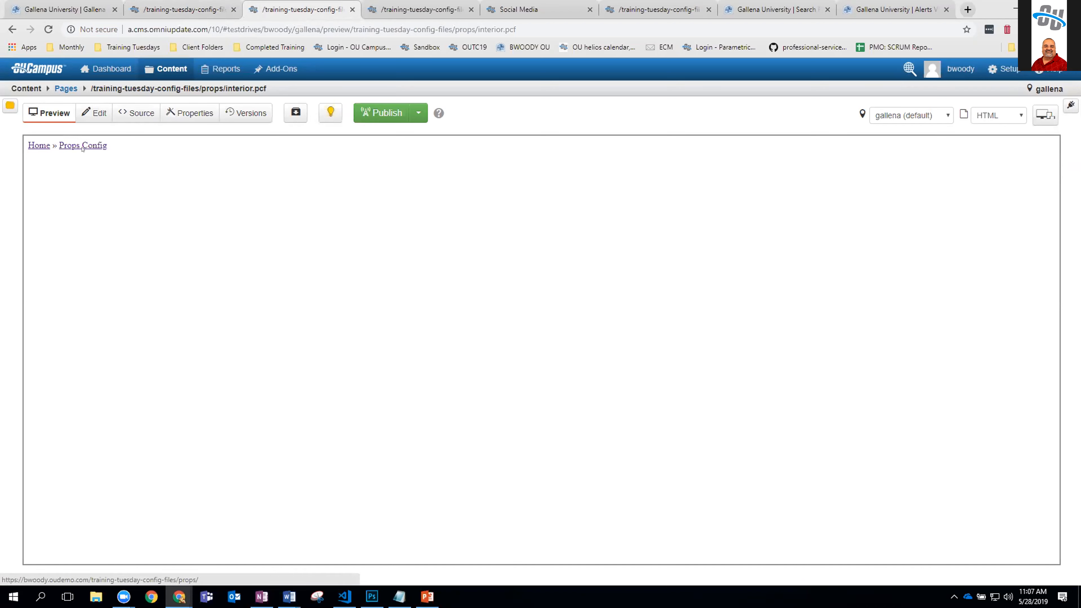
# Step: Examine the MultiEdit content of _props.pcf, including the desktop and mobile hero images with their descriptions
pyautogui.click(166, 13)
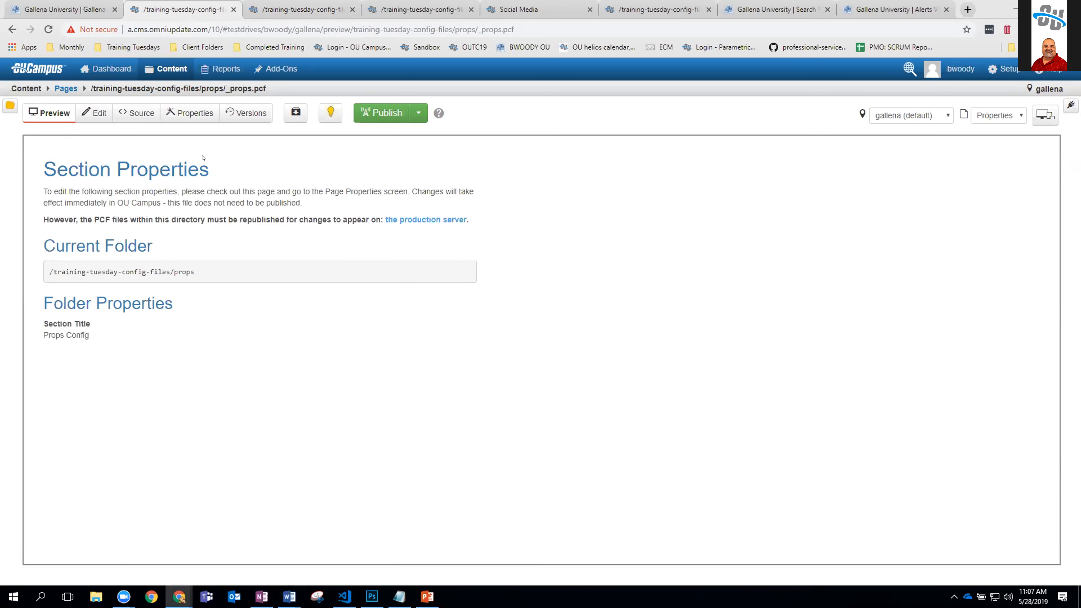
pyautogui.click(187, 114)
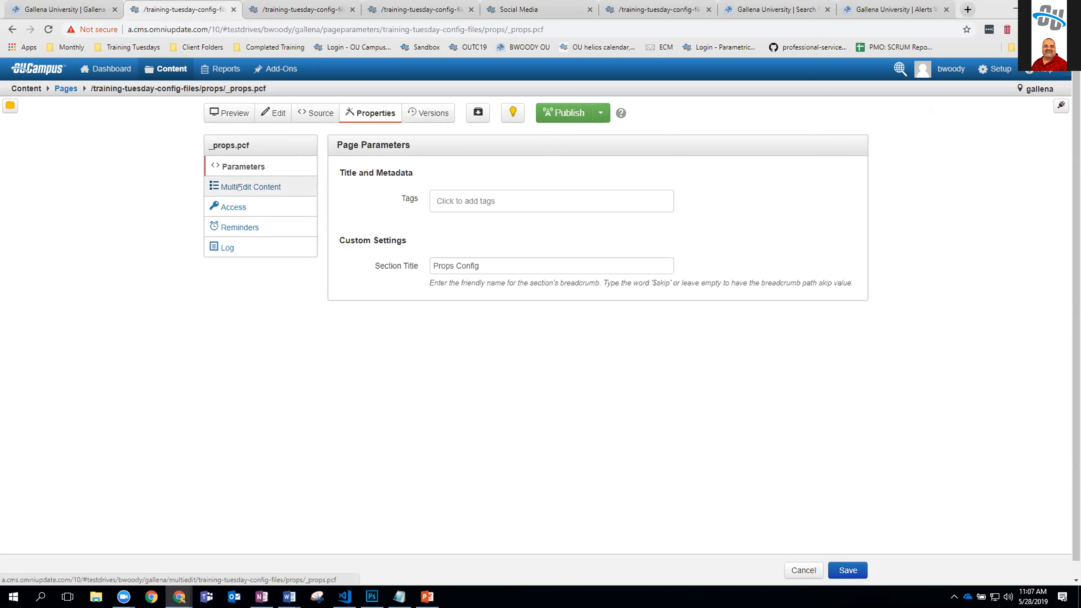
pyautogui.click(239, 188)
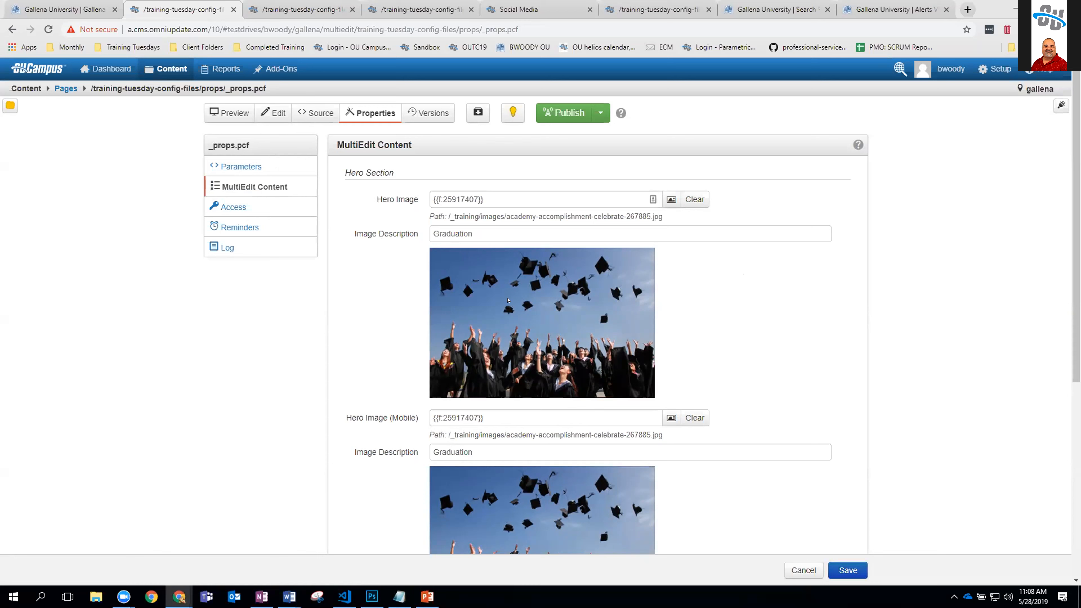
pyautogui.scroll(-3, 508, 300)
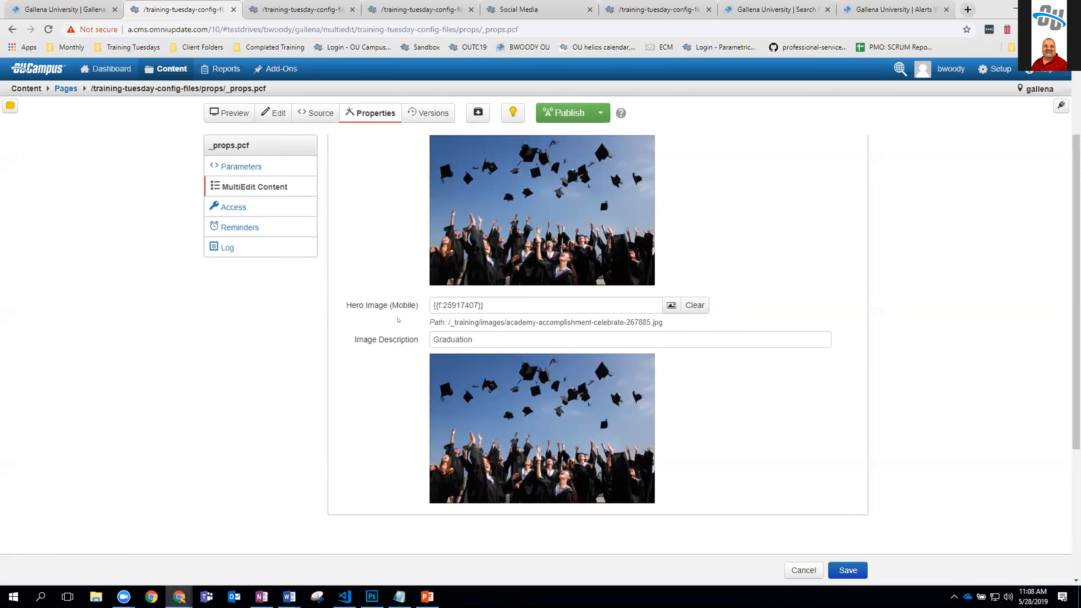
pyautogui.scroll(3, 389, 301)
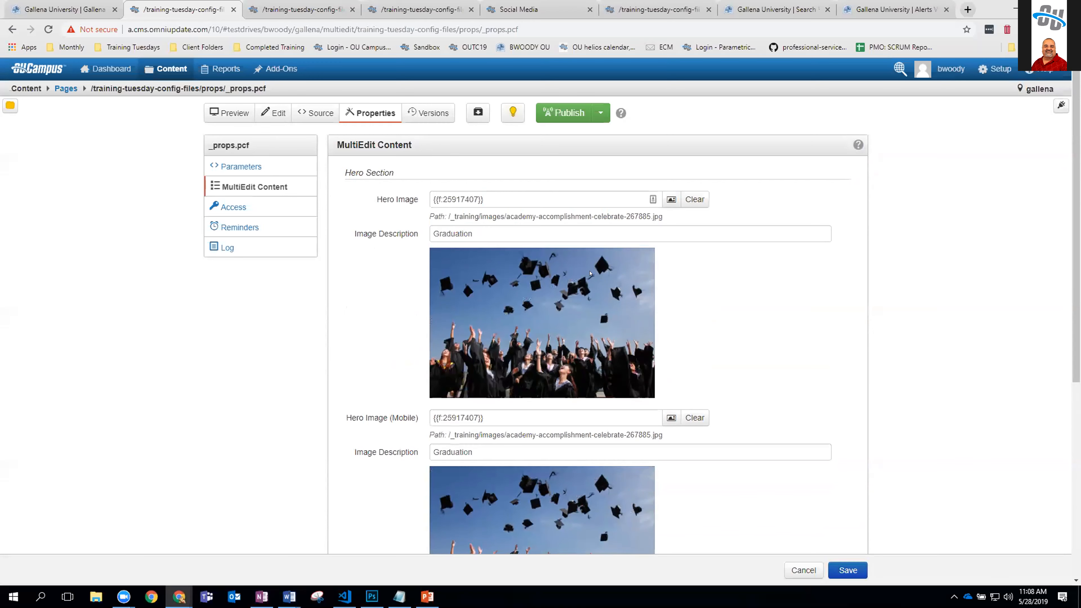
pyautogui.scroll(-5, 517, 285)
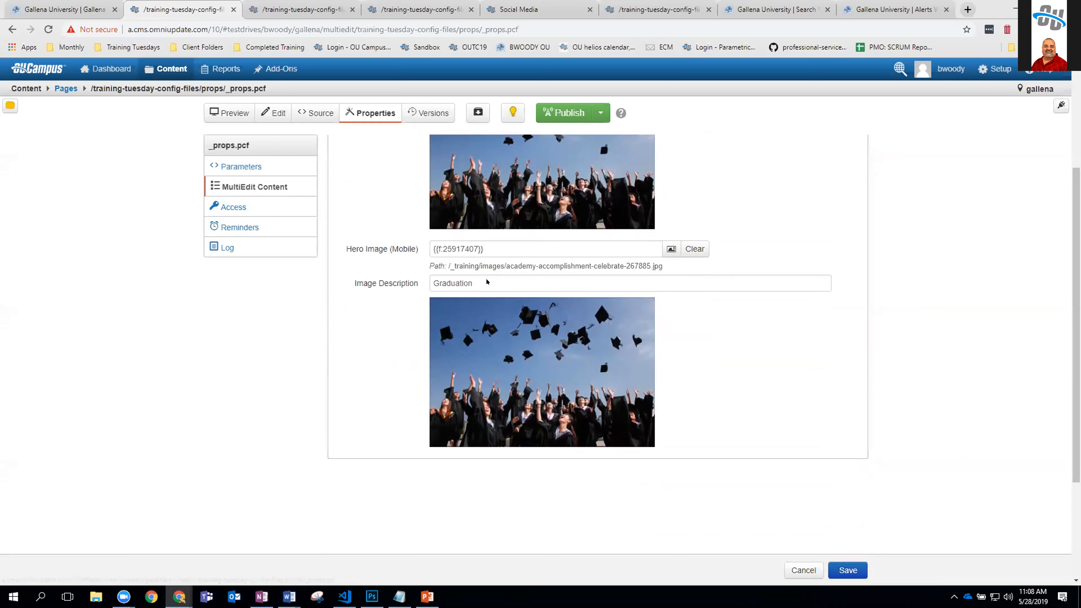
pyautogui.scroll(4, 443, 255)
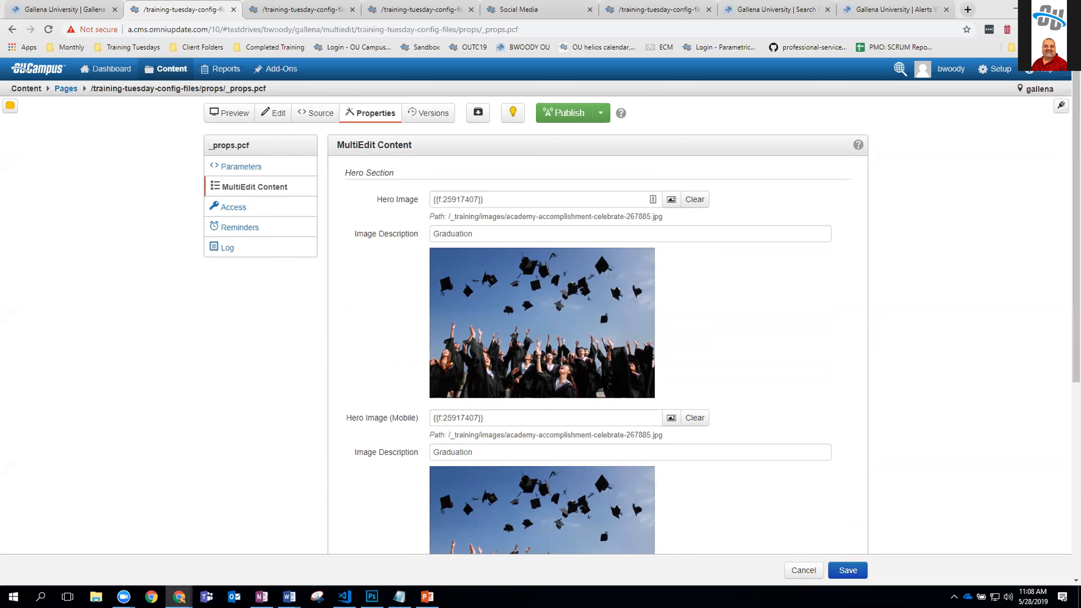
# Step: Enlarge the browser's page zoom to 125%
pyautogui.click(1071, 29)
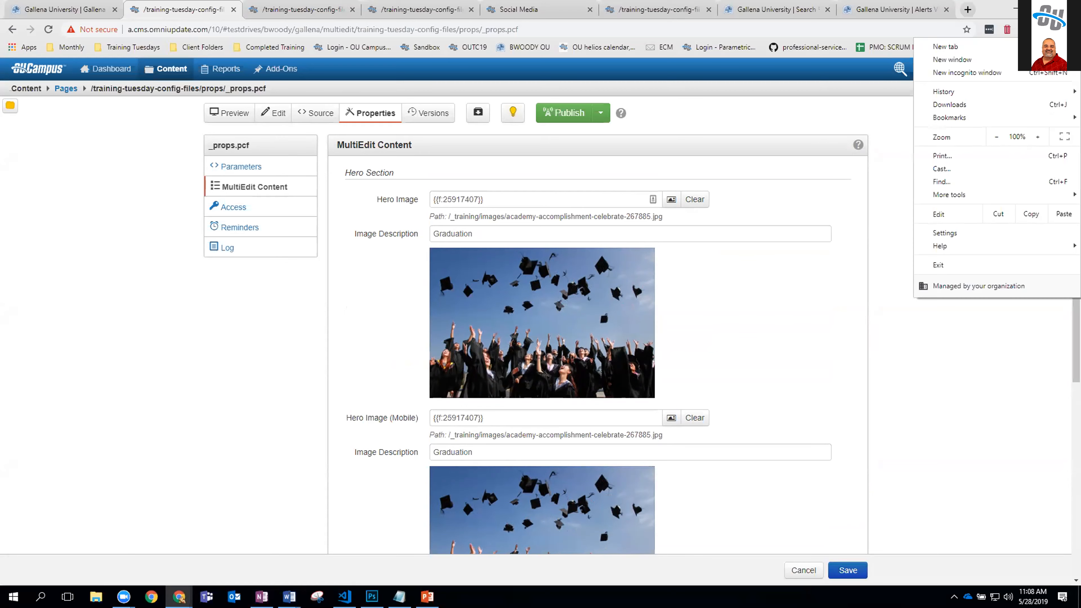
pyautogui.click(1037, 137)
pyautogui.click(1038, 137)
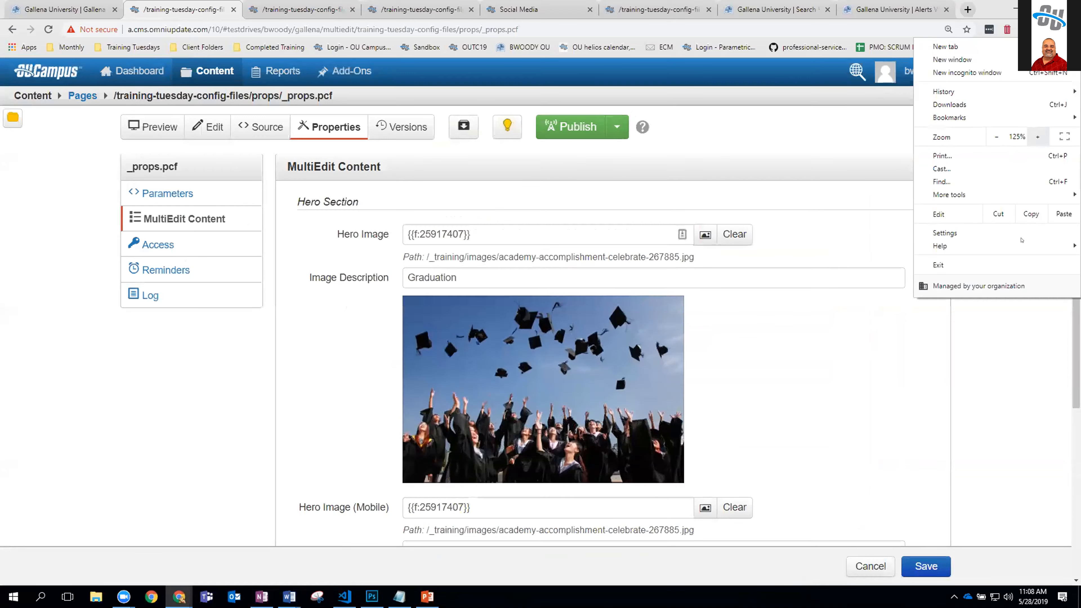
pyautogui.click(1012, 321)
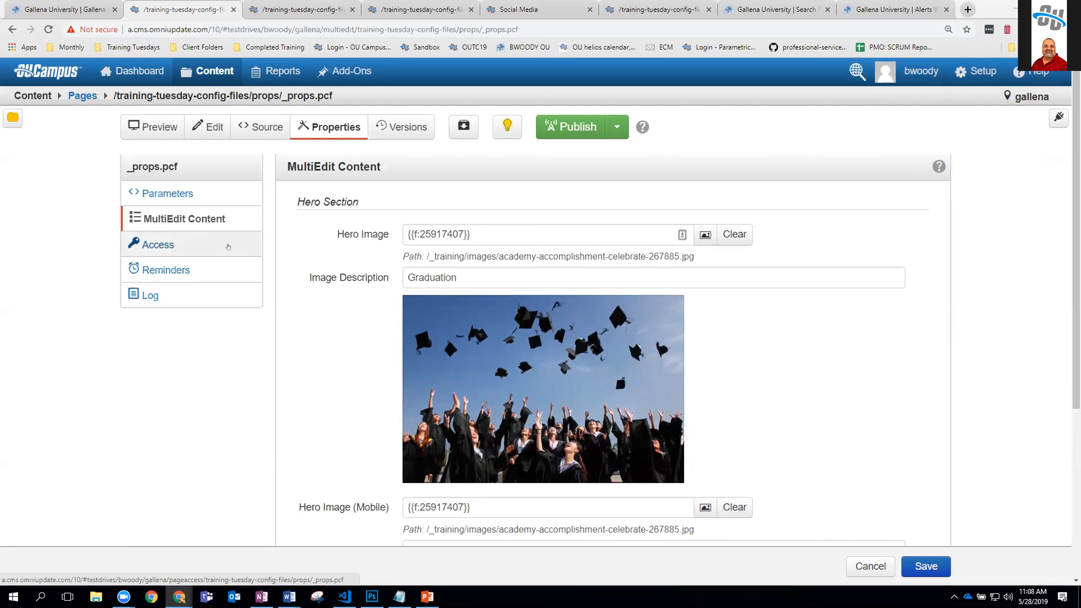
# Step: Return to the training-tuesday-config-files folder and close the two extra browser tabs showing props pages
pyautogui.click(82, 96)
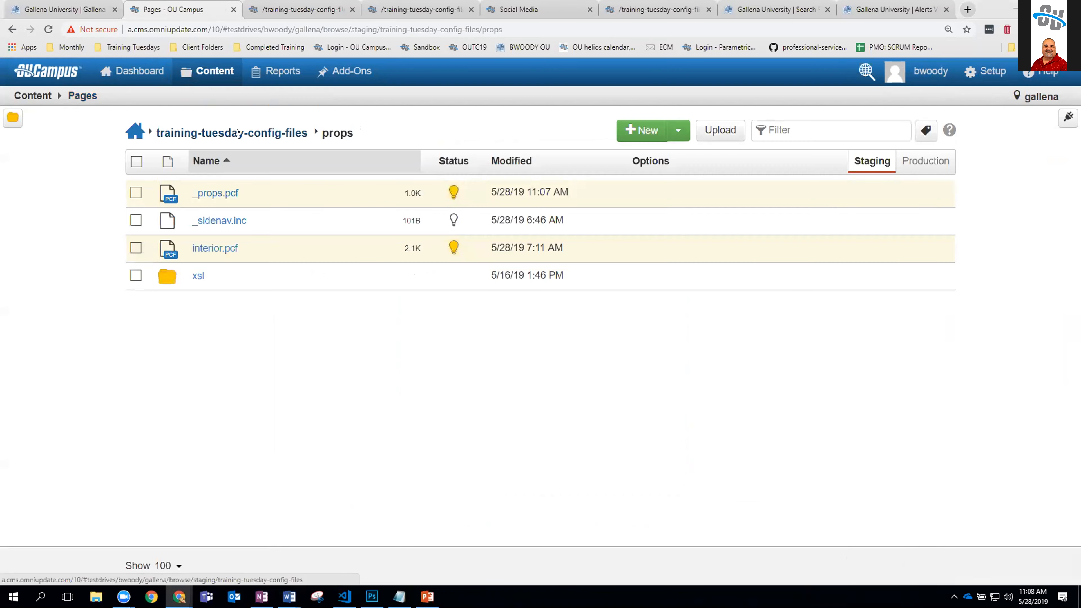
pyautogui.click(218, 134)
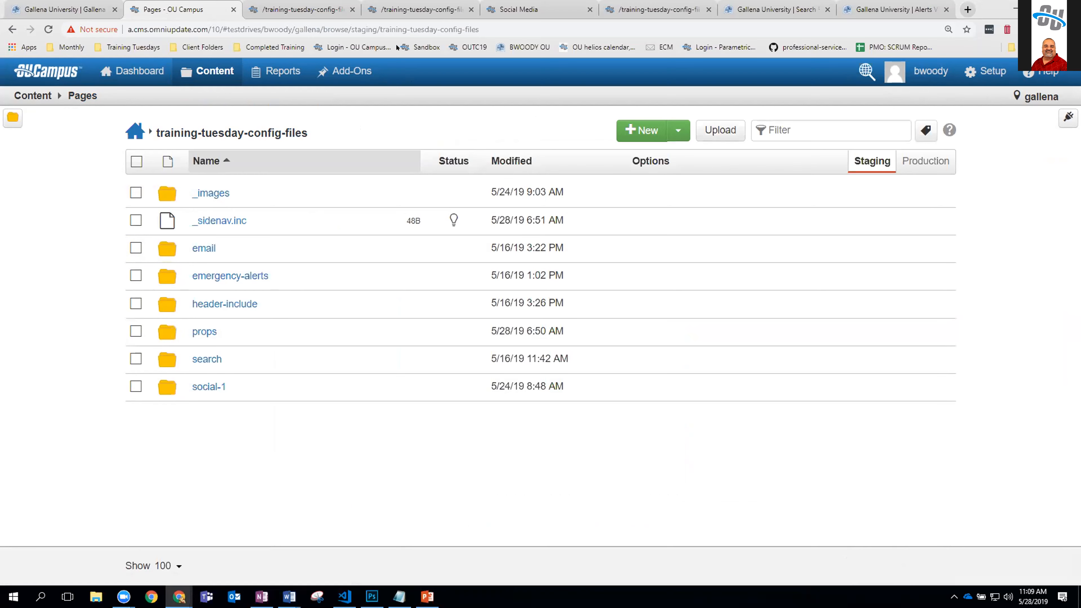
pyautogui.click(352, 9)
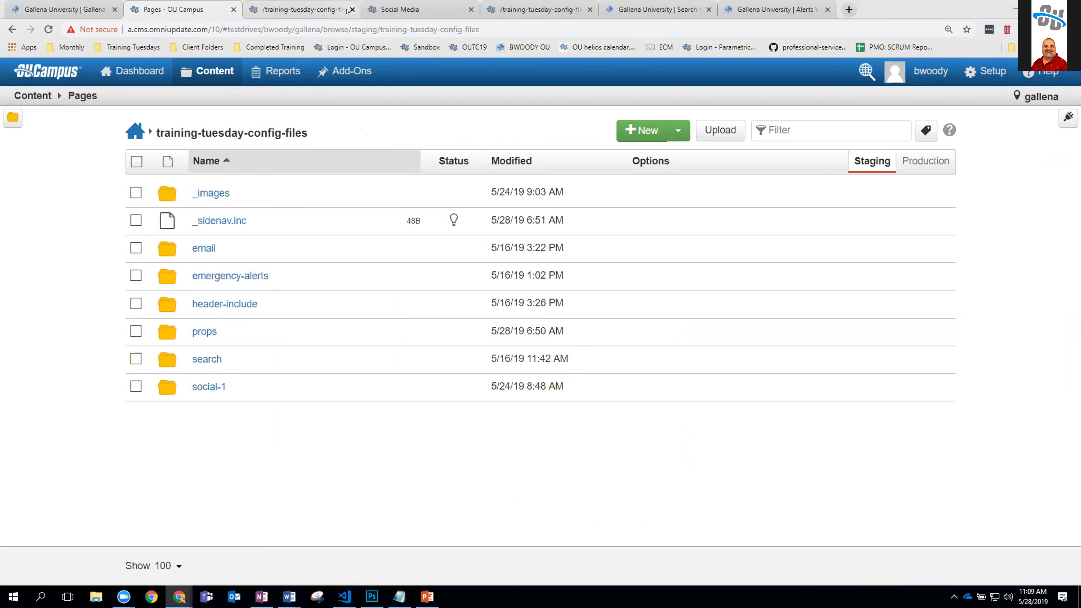
pyautogui.click(352, 9)
# Step: Look through the feed of posts on OmniUpdate's Social Media page and the networks they come from
pyautogui.click(299, 10)
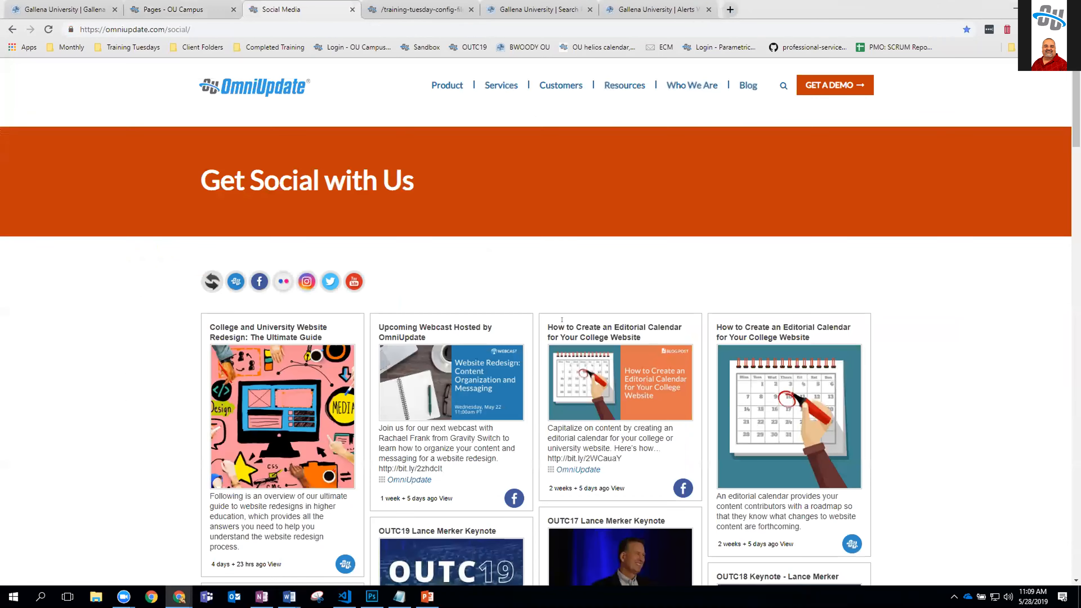
pyautogui.scroll(-3, 562, 320)
pyautogui.scroll(-6, 562, 319)
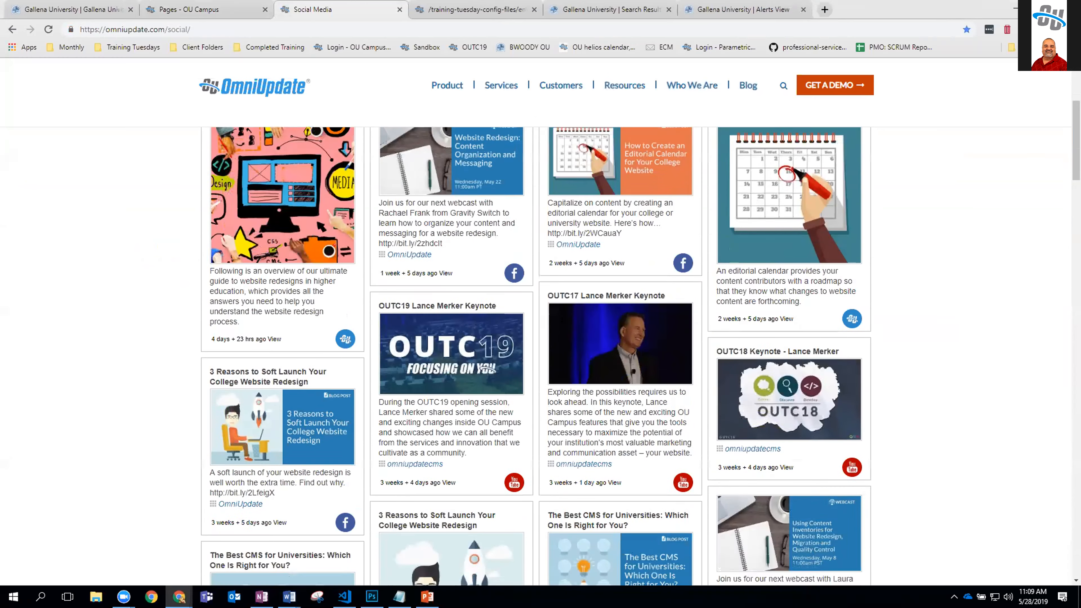
pyautogui.scroll(-2, 562, 319)
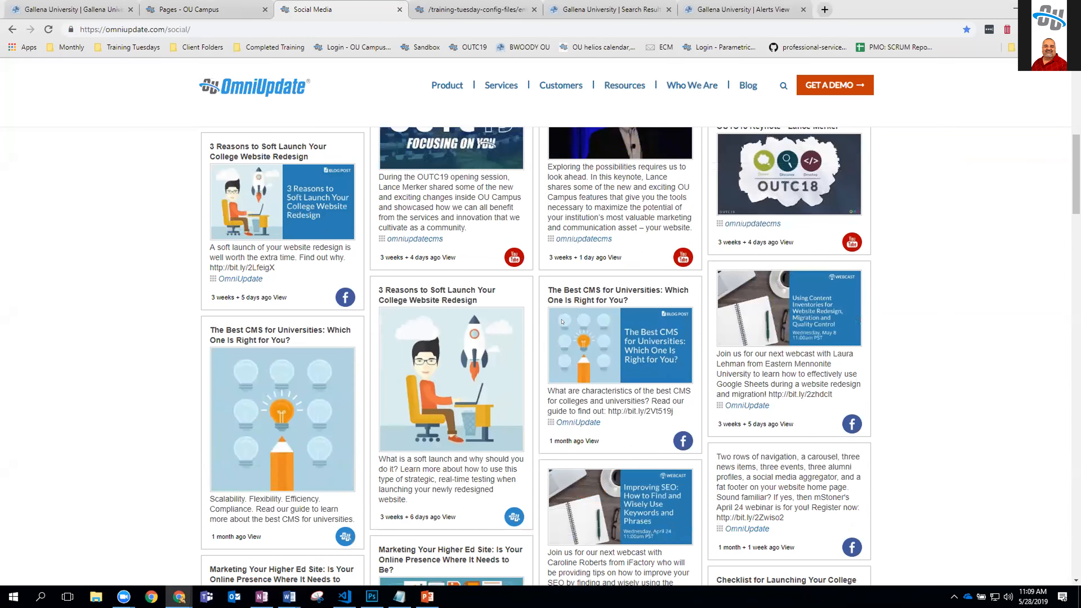
pyautogui.scroll(7, 551, 339)
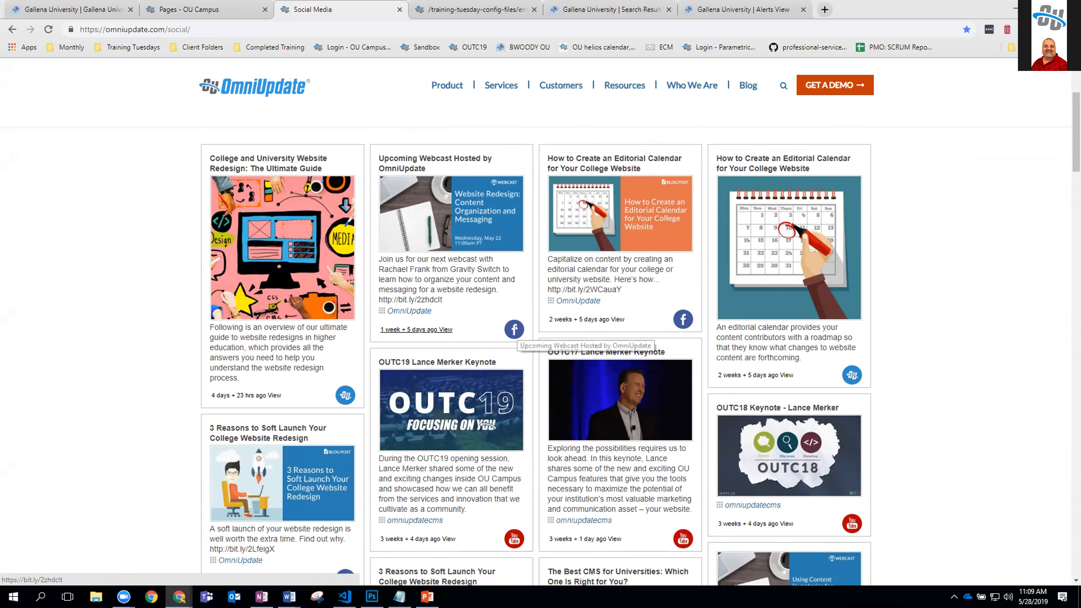
pyautogui.scroll(-2, 472, 337)
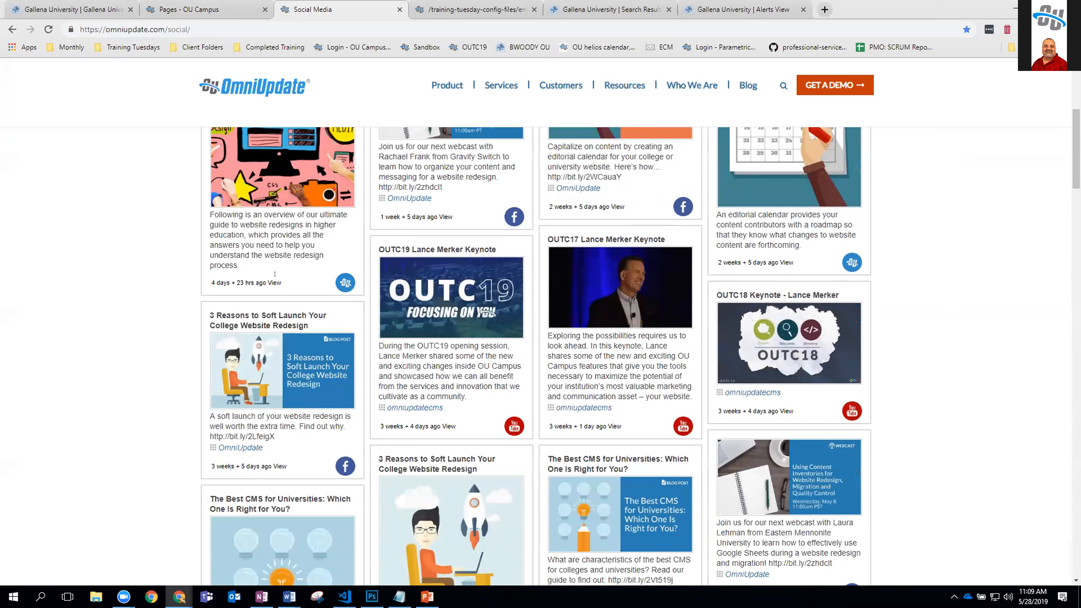
pyautogui.scroll(-3, 478, 421)
pyautogui.scroll(-4, 478, 422)
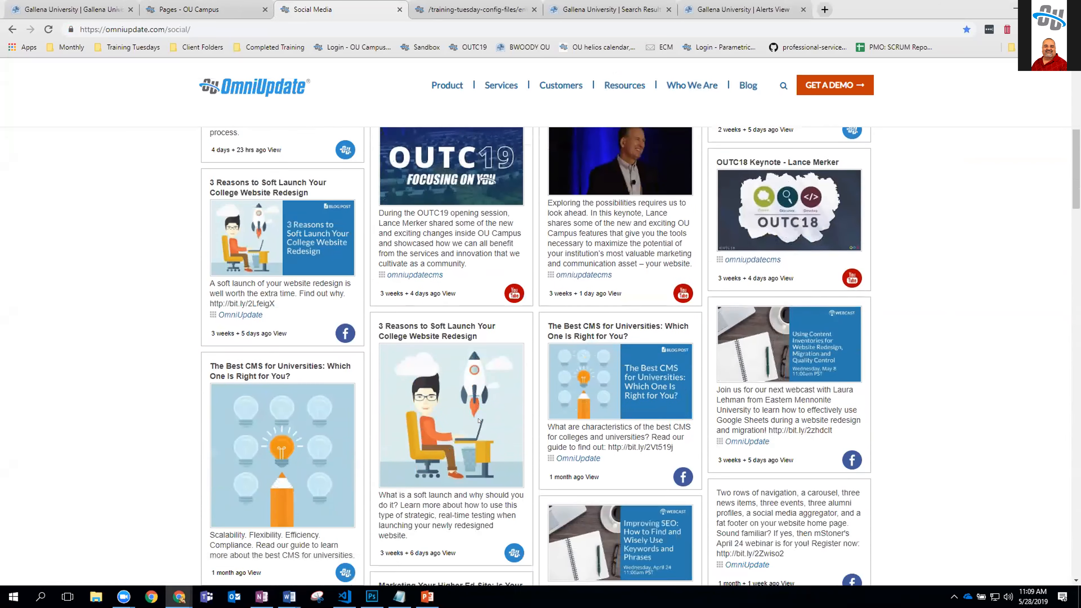
pyautogui.scroll(6, 478, 421)
pyautogui.scroll(5, 438, 265)
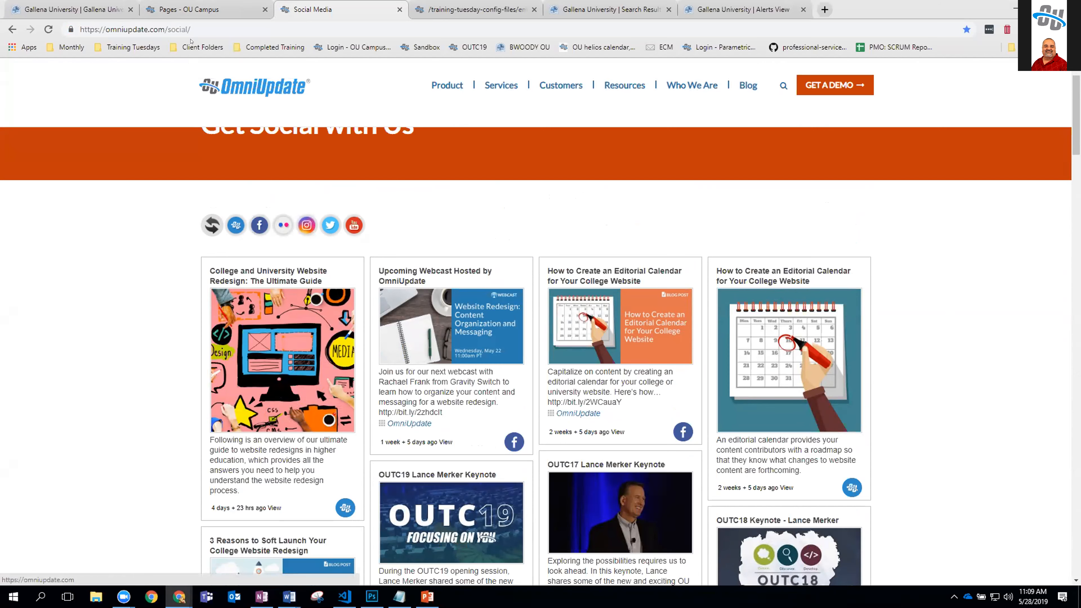
# Step: Go back to the CMS page list and open the social-1 folder in training-tuesday-config-files
pyautogui.click(176, 11)
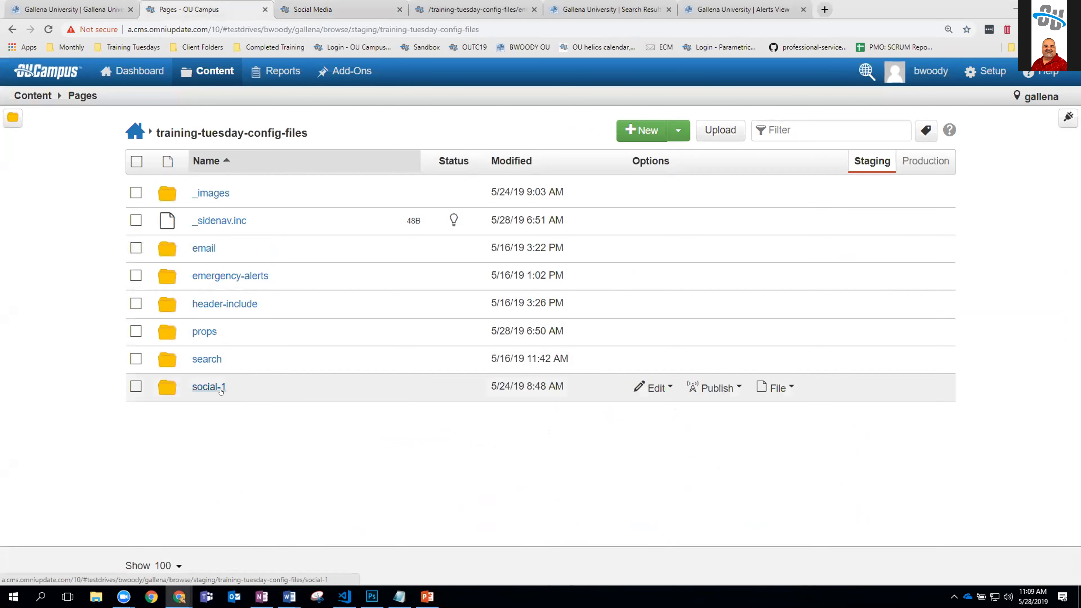
pyautogui.click(208, 387)
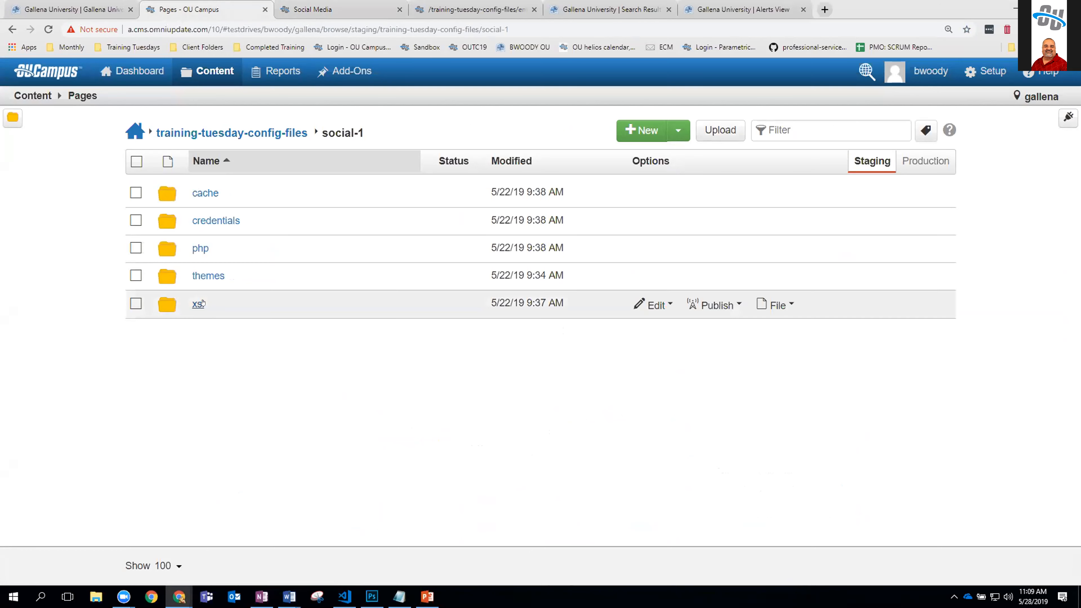
# Step: Open _settings.pcf in the credentials folder and review its global, caching, theme and icon settings in the preview
pyautogui.click(203, 220)
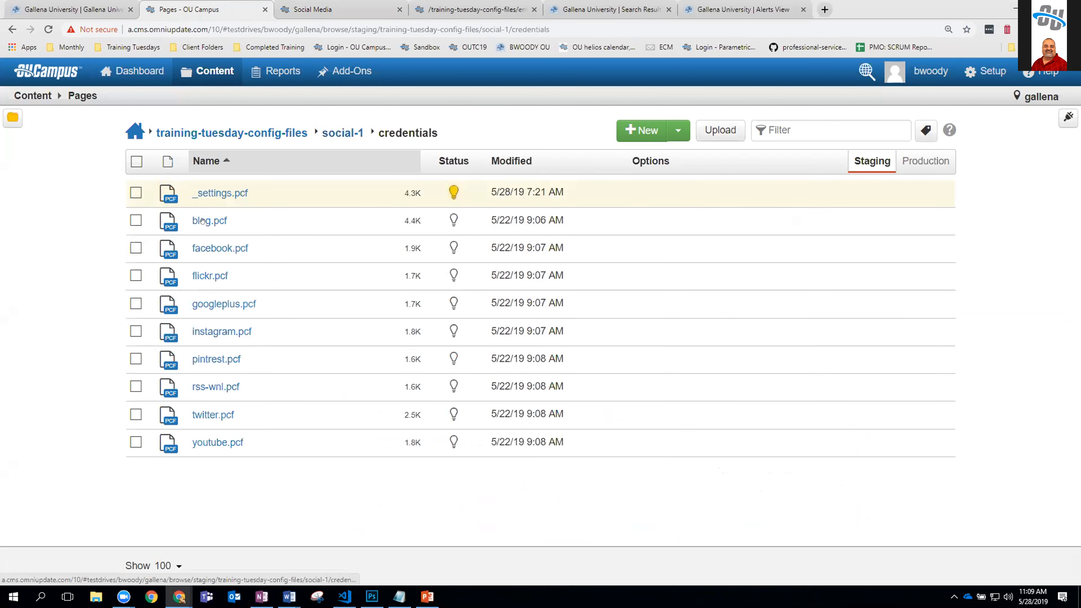
pyautogui.click(221, 192)
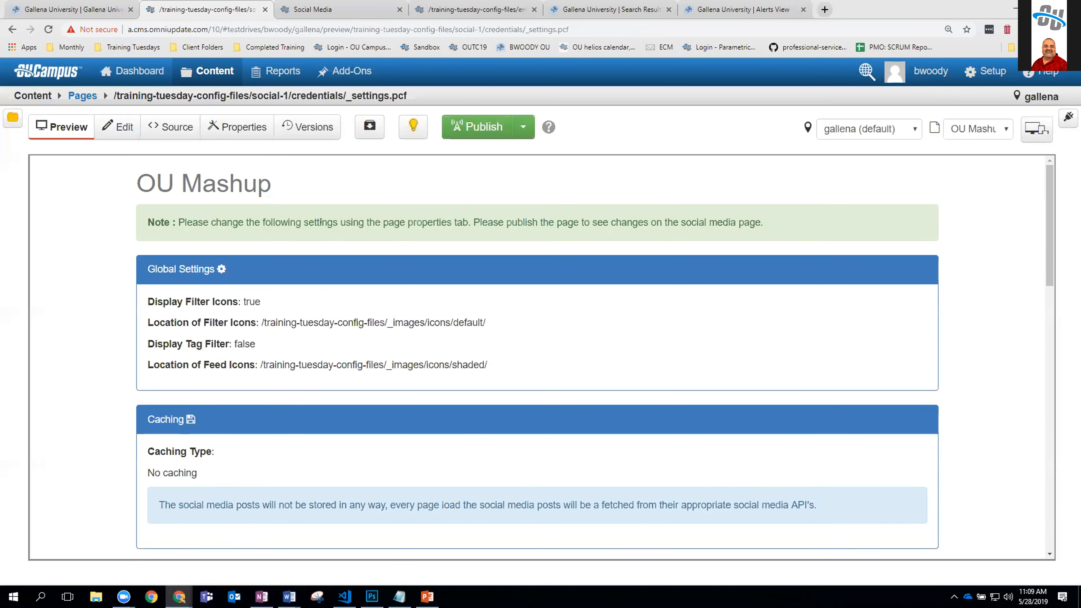
pyautogui.scroll(-2, 321, 222)
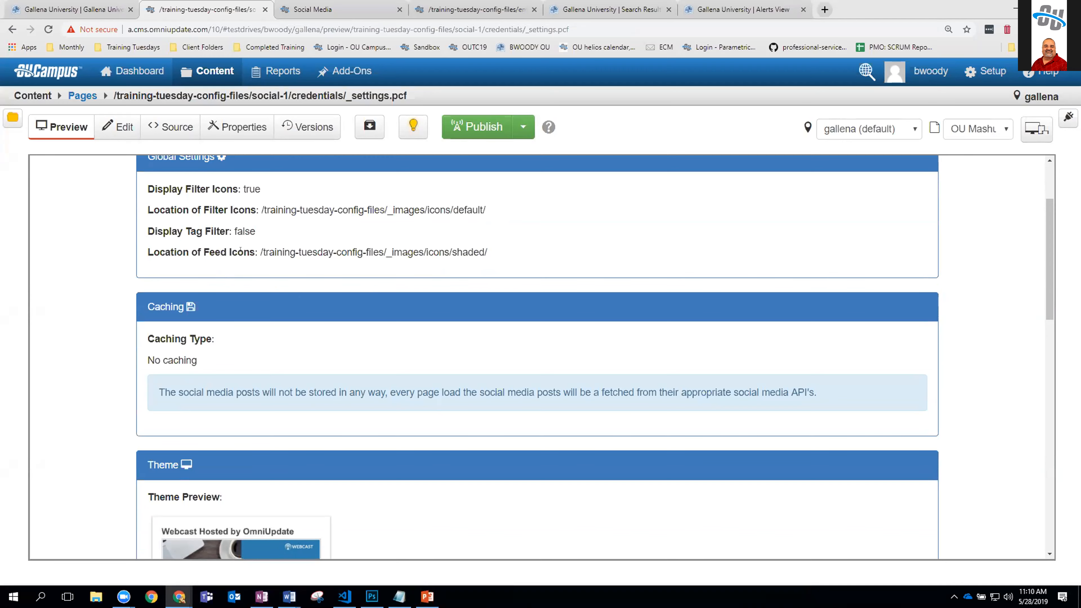
pyautogui.scroll(-3, 373, 264)
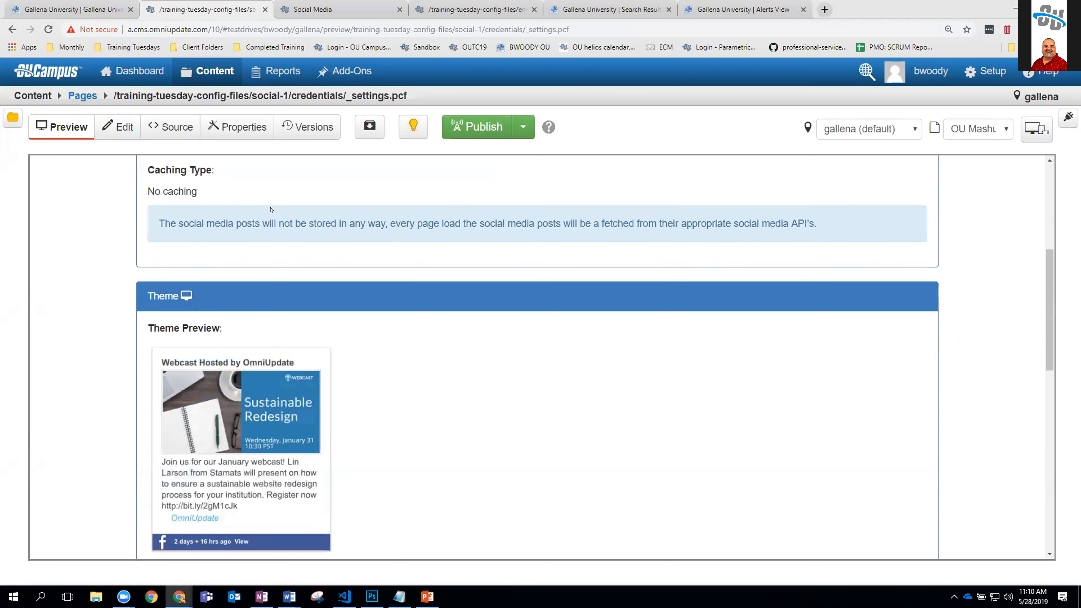
pyautogui.scroll(-2, 271, 210)
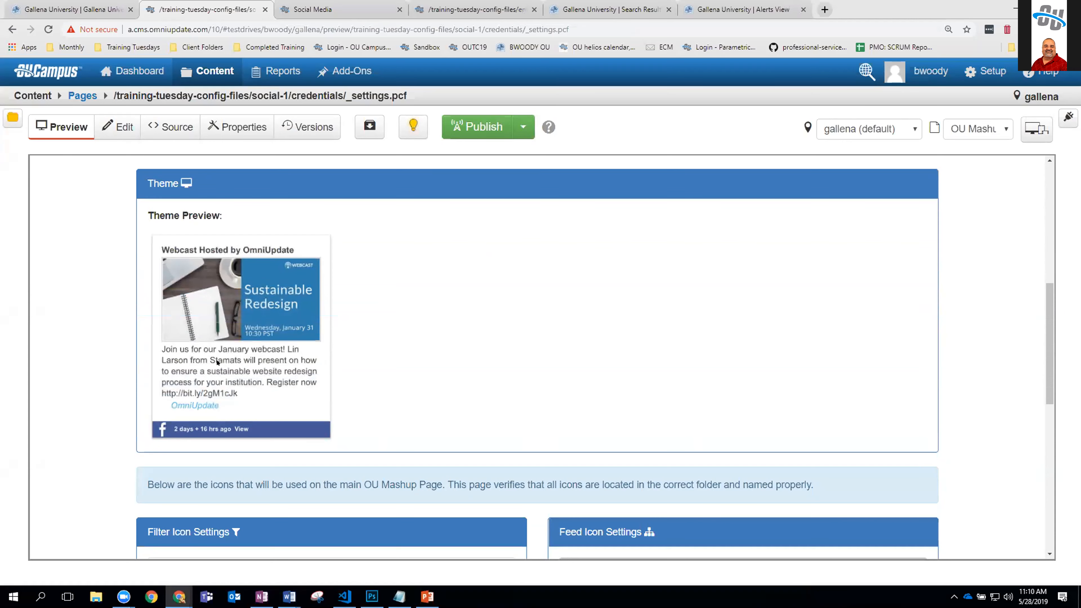
pyautogui.scroll(-5, 217, 362)
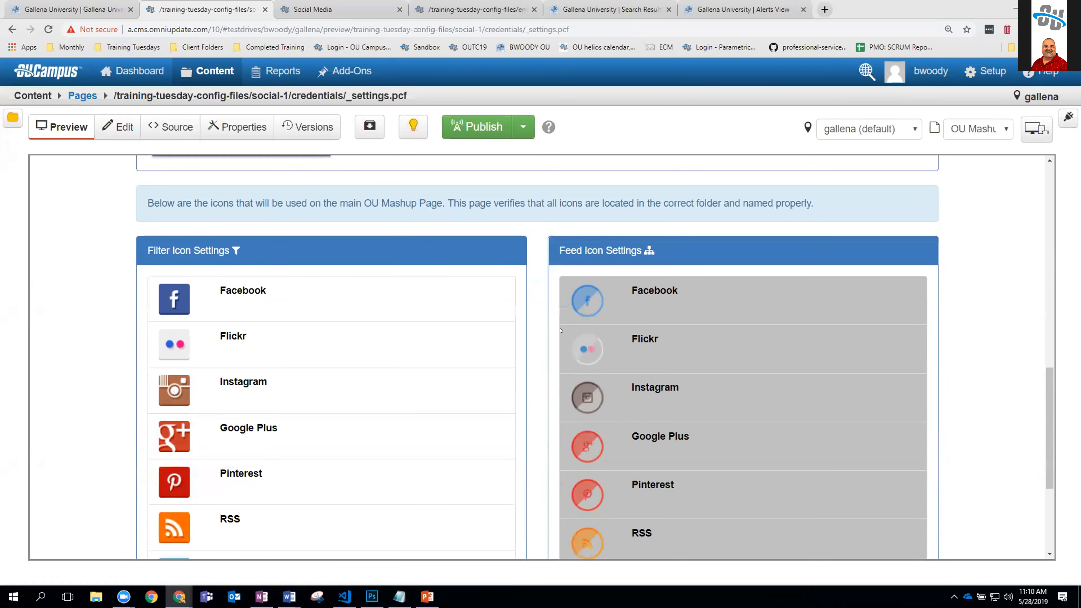
pyautogui.scroll(-3, 560, 330)
pyautogui.scroll(8, 560, 330)
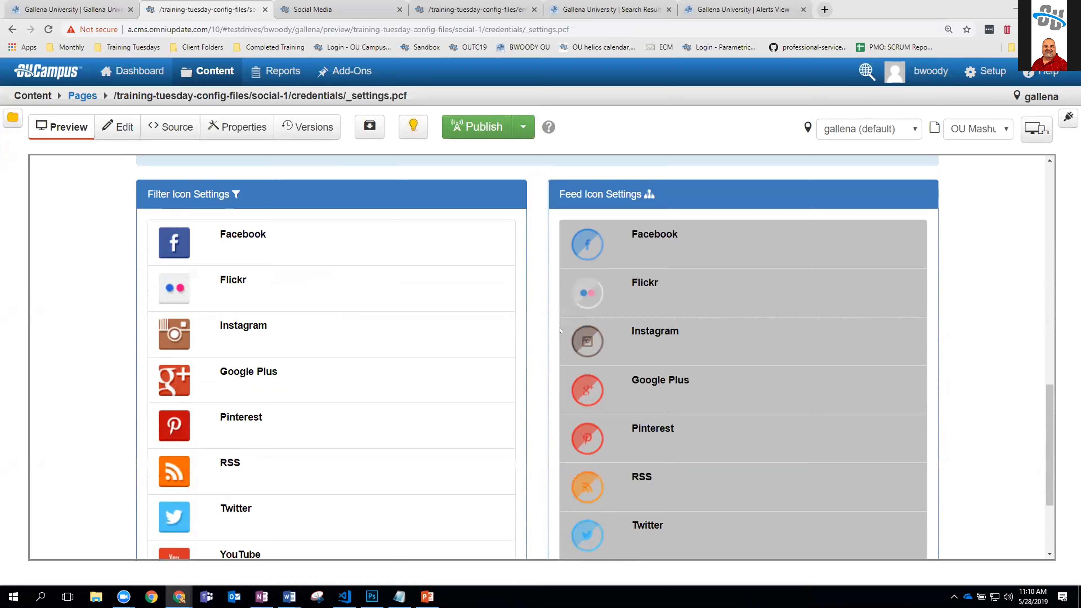
pyautogui.scroll(2, 554, 331)
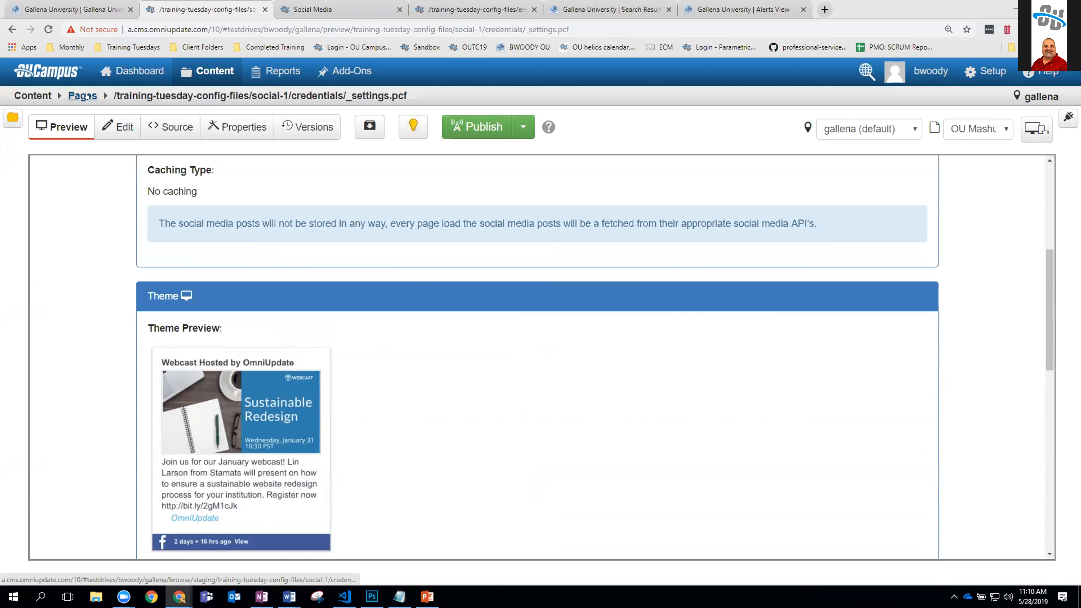
# Step: Set the OU Mashup theme to Dark in the page properties, save, and check the theme preview
pyautogui.click(249, 128)
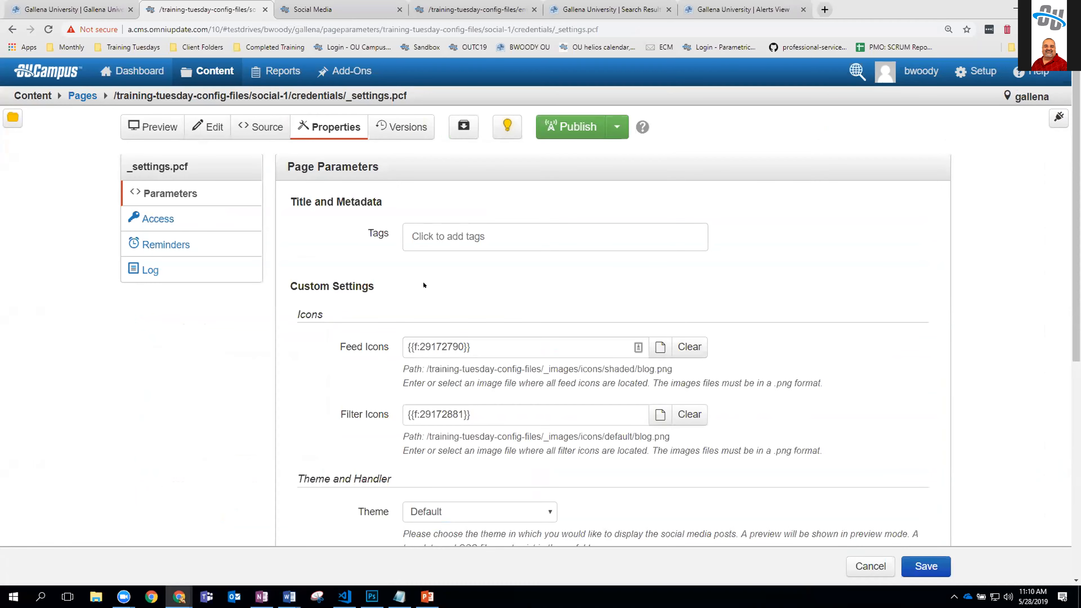
pyautogui.scroll(-6, 423, 285)
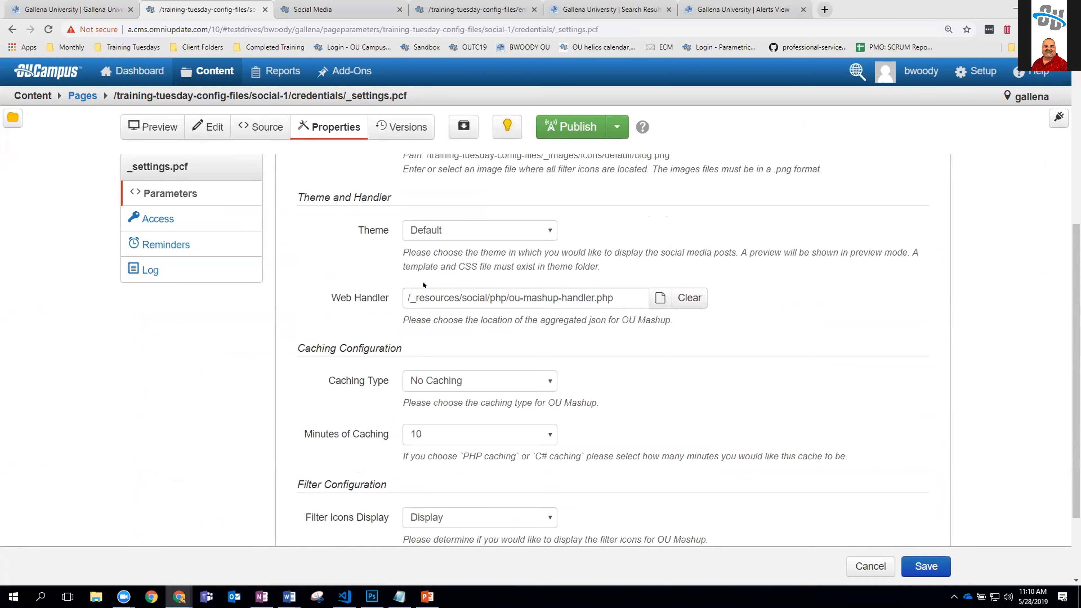
pyautogui.scroll(1, 424, 285)
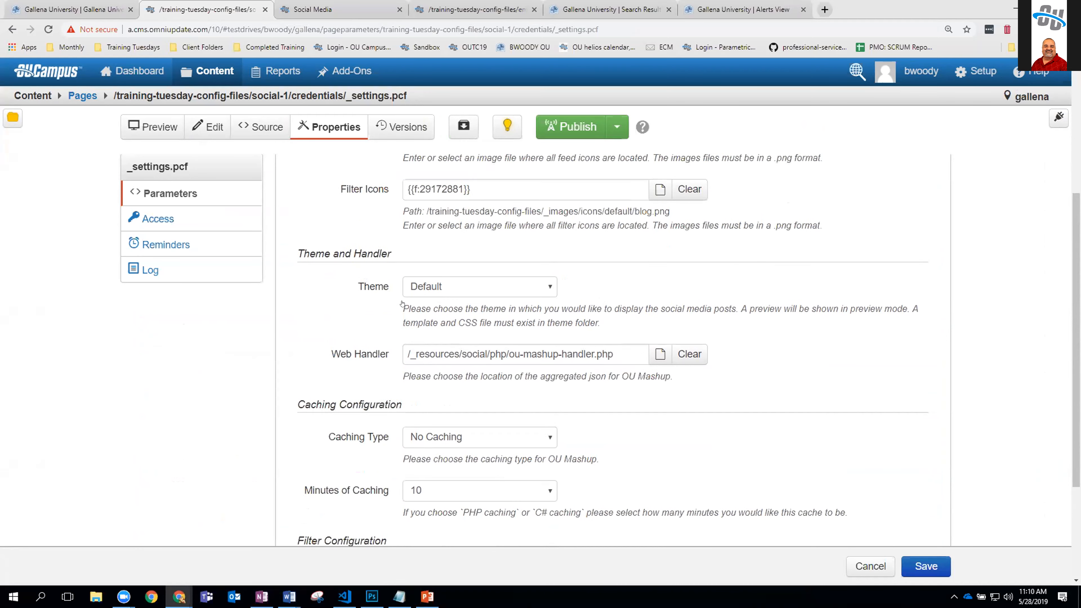
pyautogui.click(446, 291)
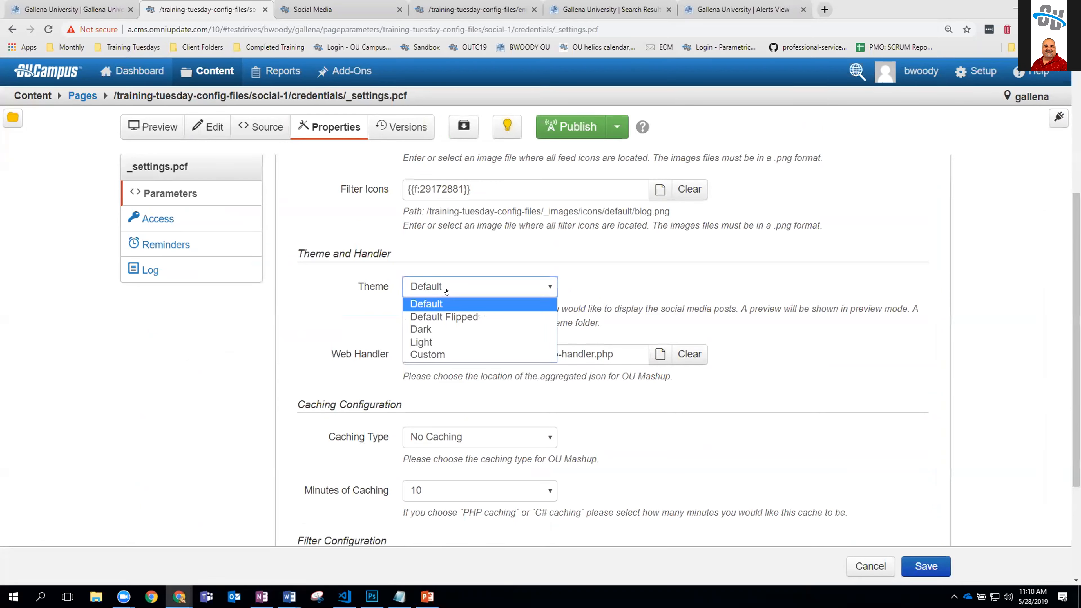
pyautogui.click(455, 329)
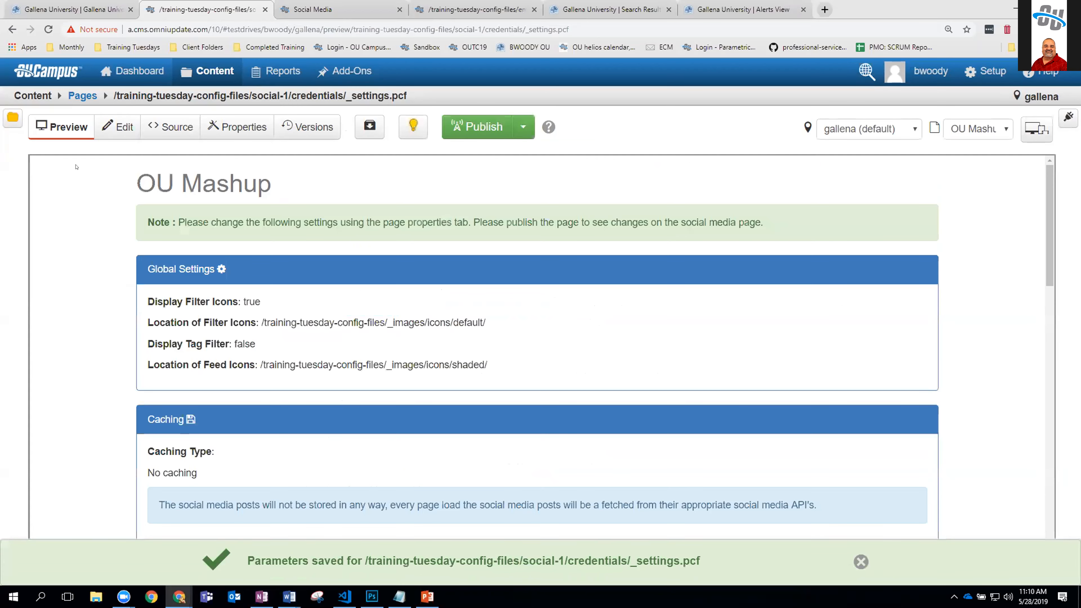
pyautogui.scroll(-6, 211, 221)
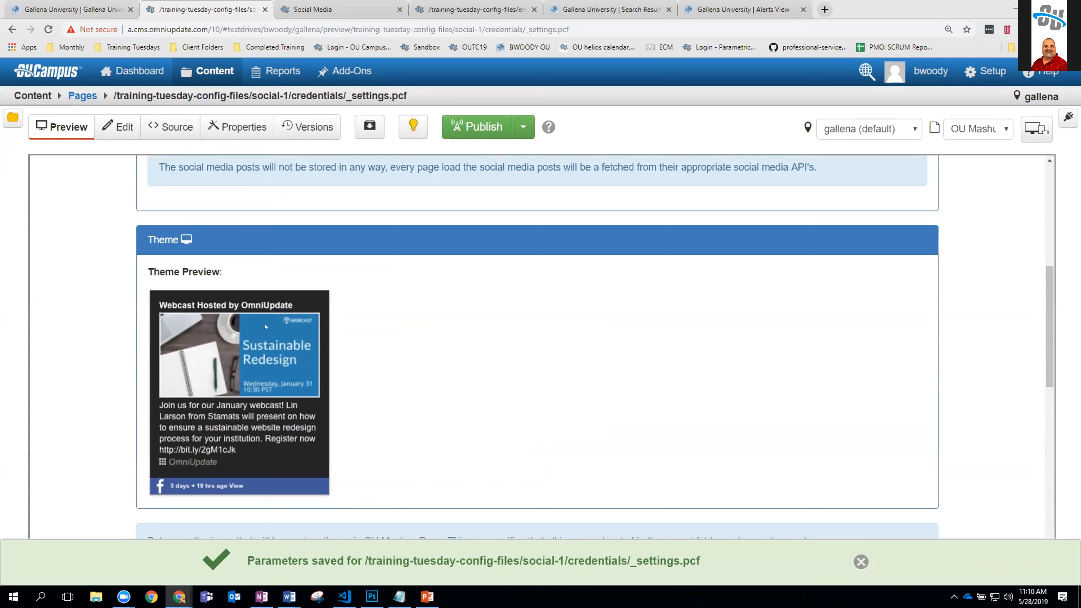
pyautogui.scroll(1, 265, 326)
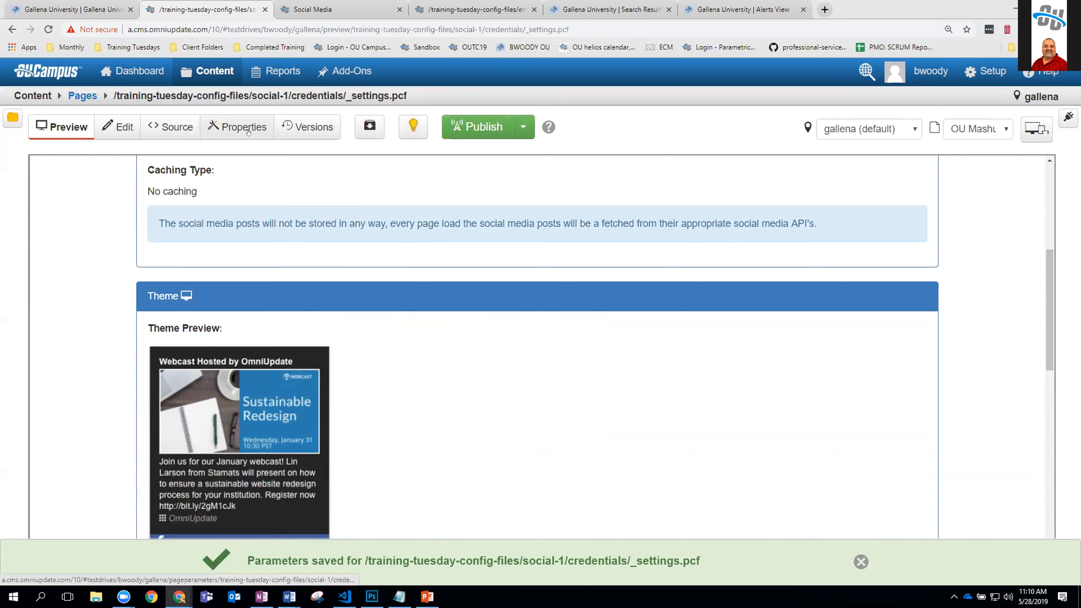
# Step: Change the OU Mashup theme to Light in the page properties and save the parameters
pyautogui.click(248, 130)
pyautogui.scroll(-1, 439, 358)
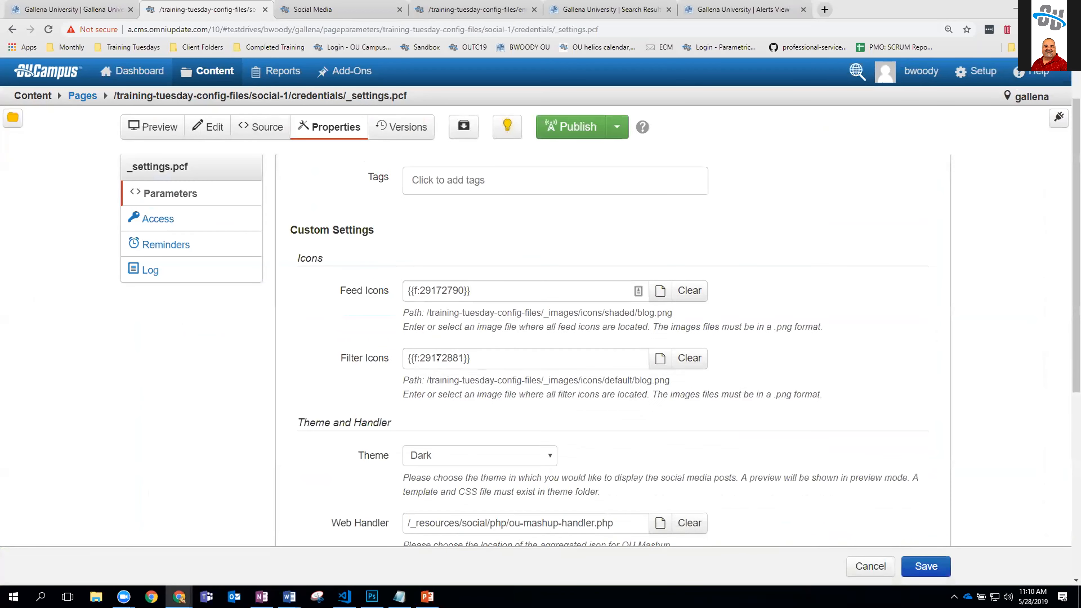
pyautogui.scroll(-2, 438, 358)
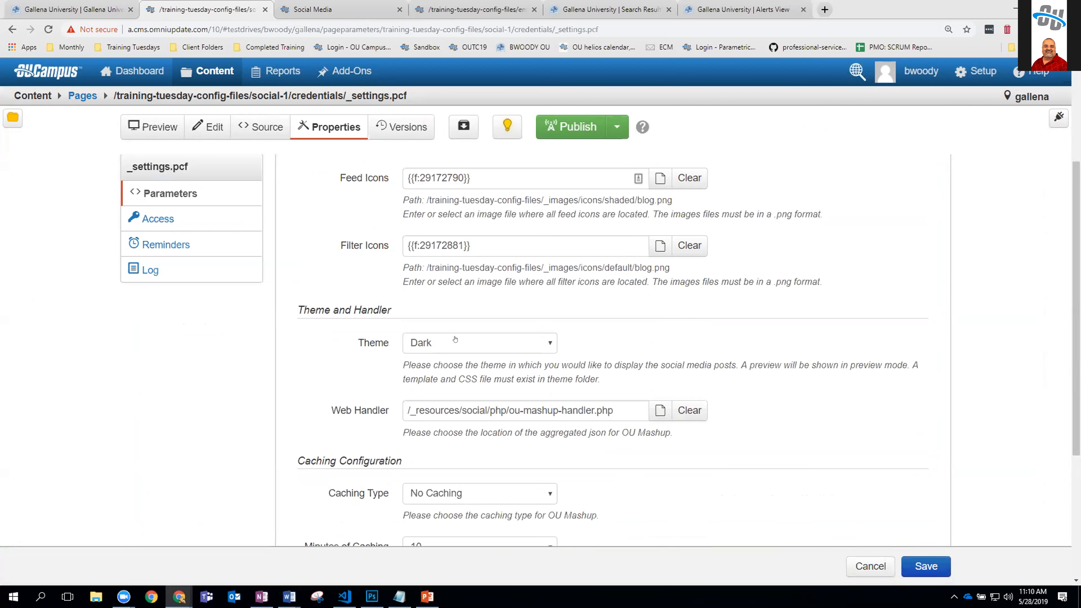
pyautogui.click(455, 339)
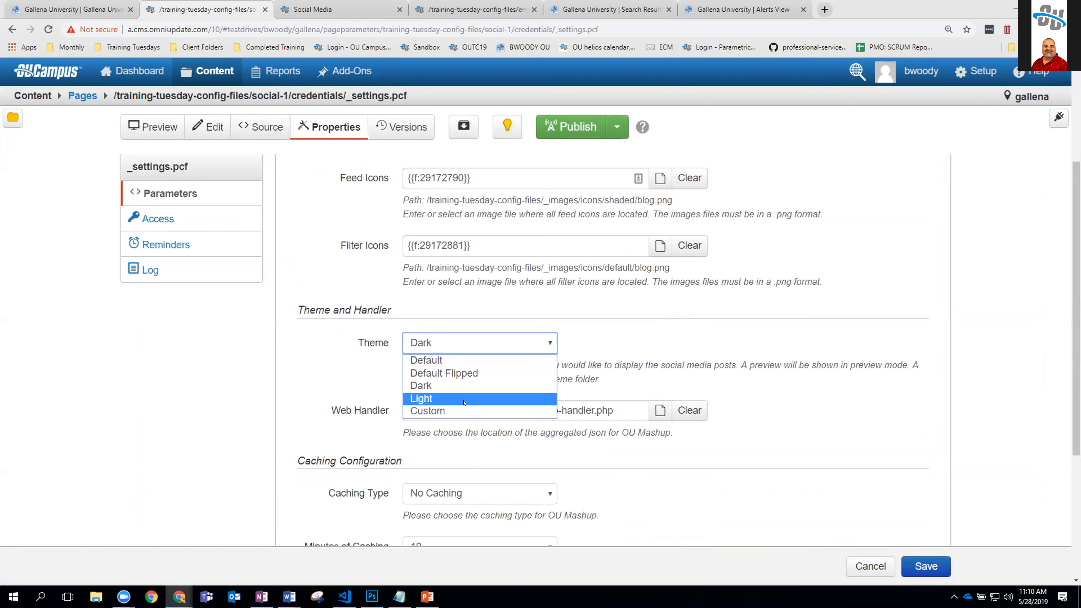
pyautogui.click(444, 399)
pyautogui.click(926, 565)
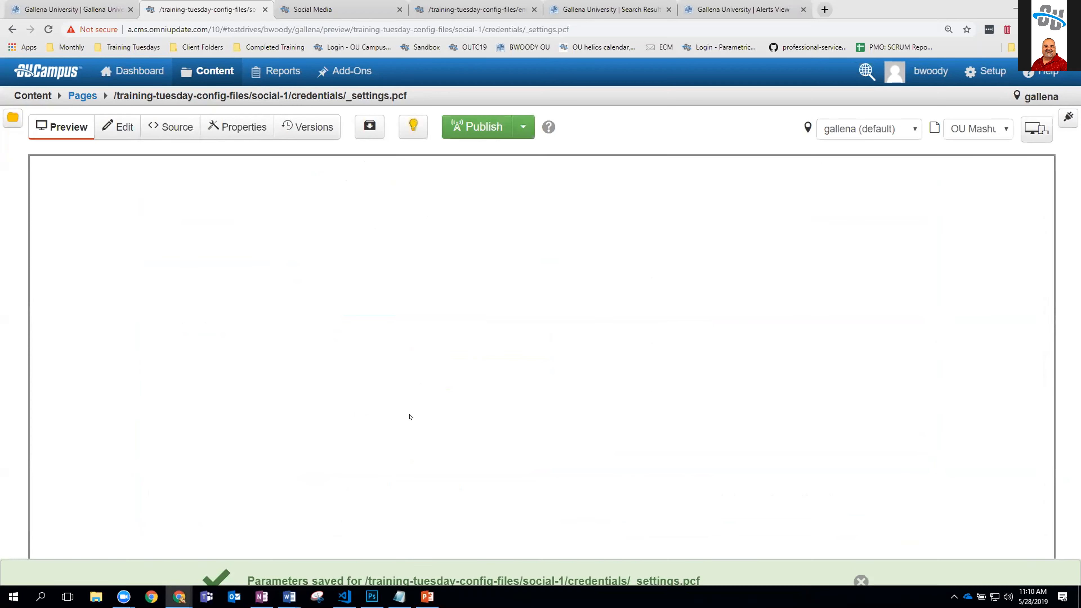
# Step: Examine the theme preview and the filter and feed icon lists on the saved OU Mashup settings page
pyautogui.scroll(-3, 338, 392)
pyautogui.scroll(-1, 338, 392)
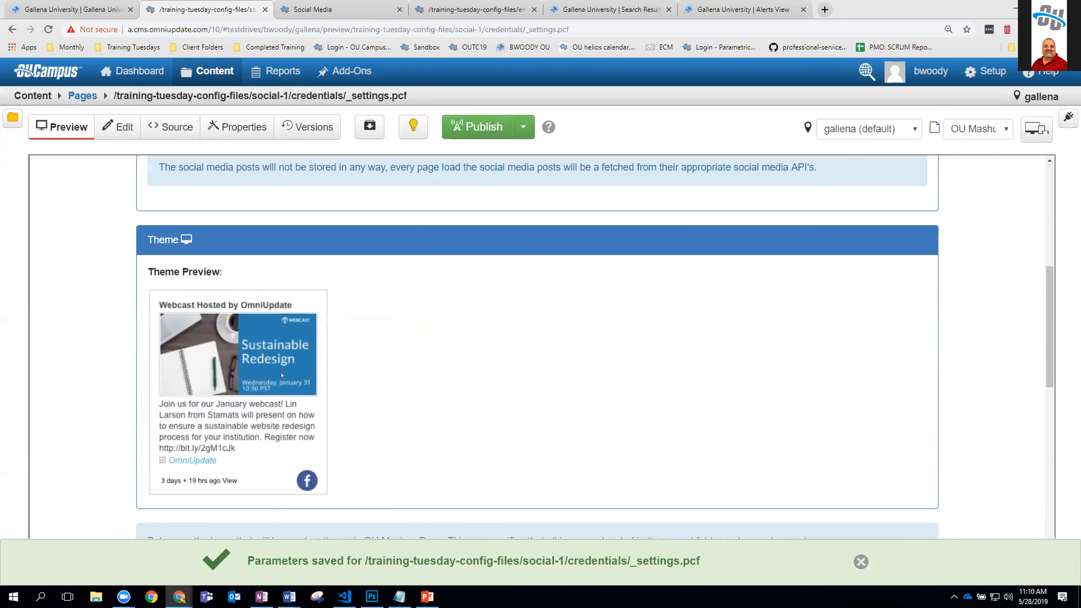
pyautogui.scroll(-2, 281, 375)
pyautogui.scroll(-3, 382, 374)
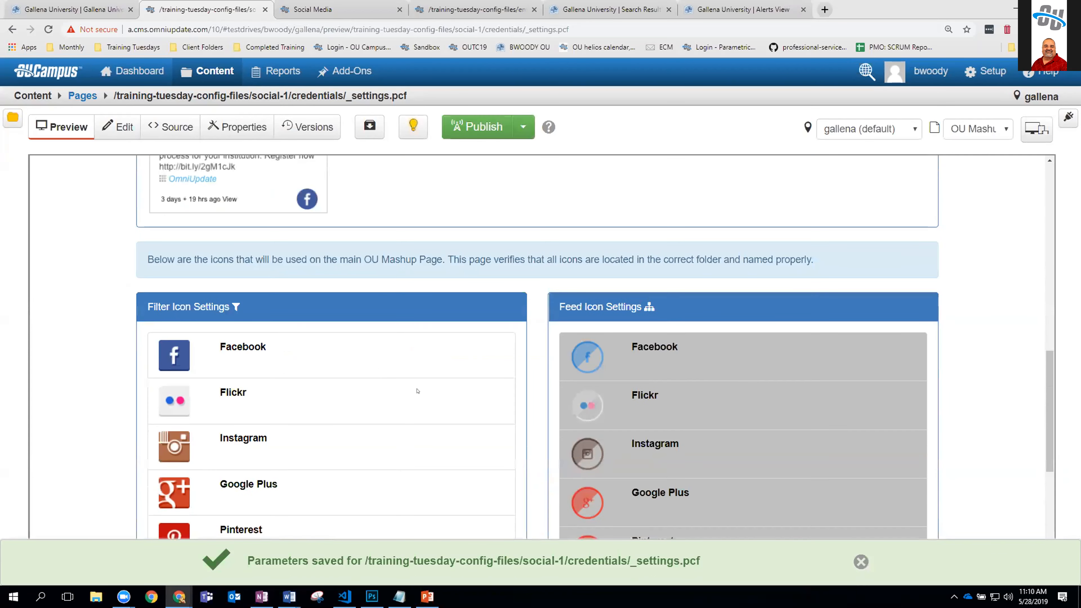
pyautogui.scroll(-3, 298, 272)
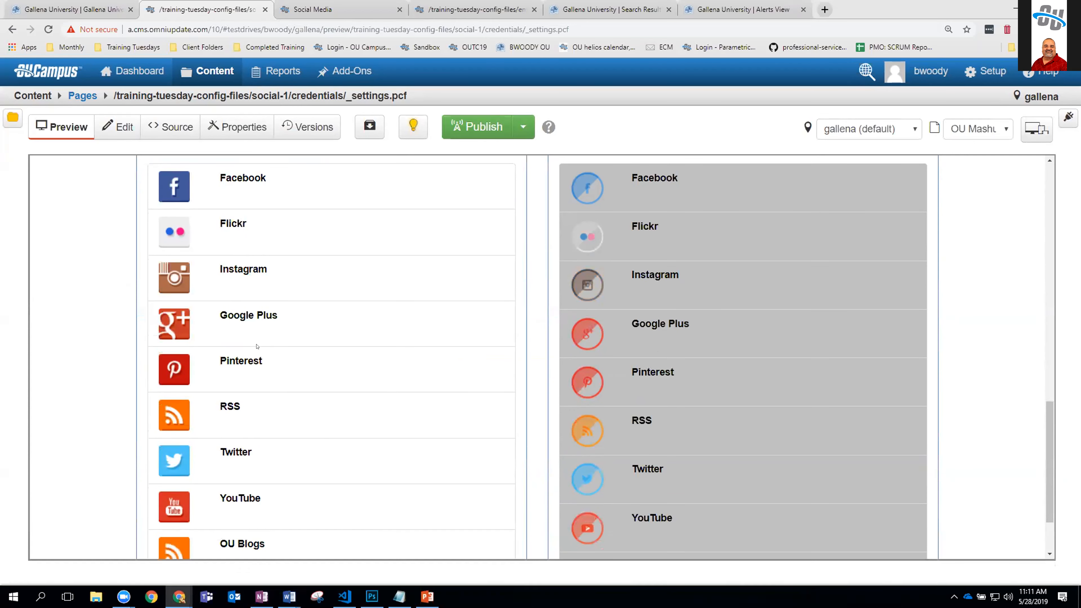
pyautogui.scroll(-2, 238, 357)
pyautogui.scroll(4, 218, 374)
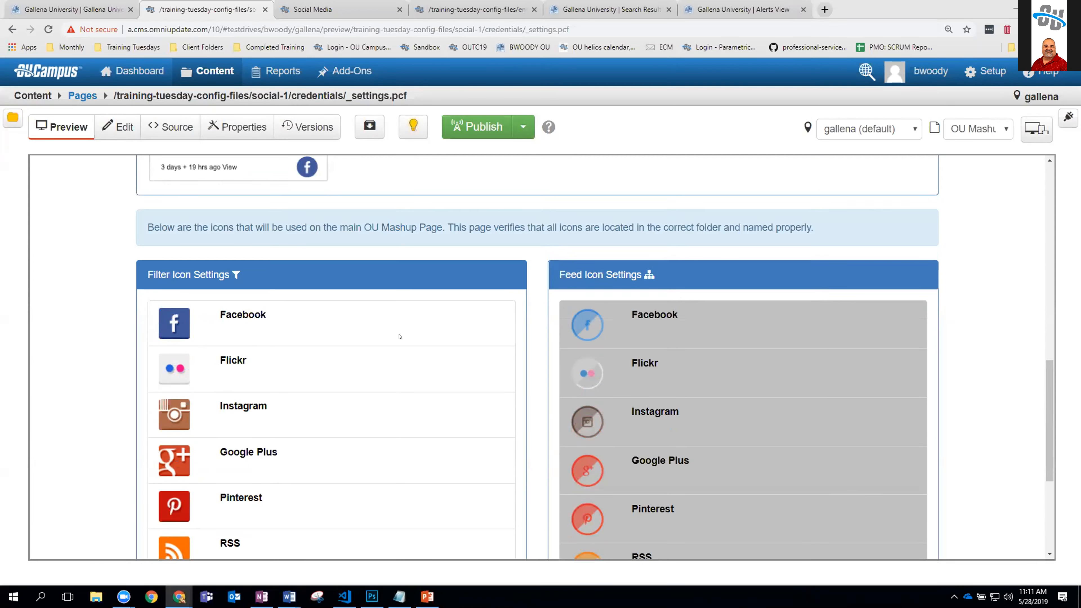
pyautogui.scroll(3, 400, 336)
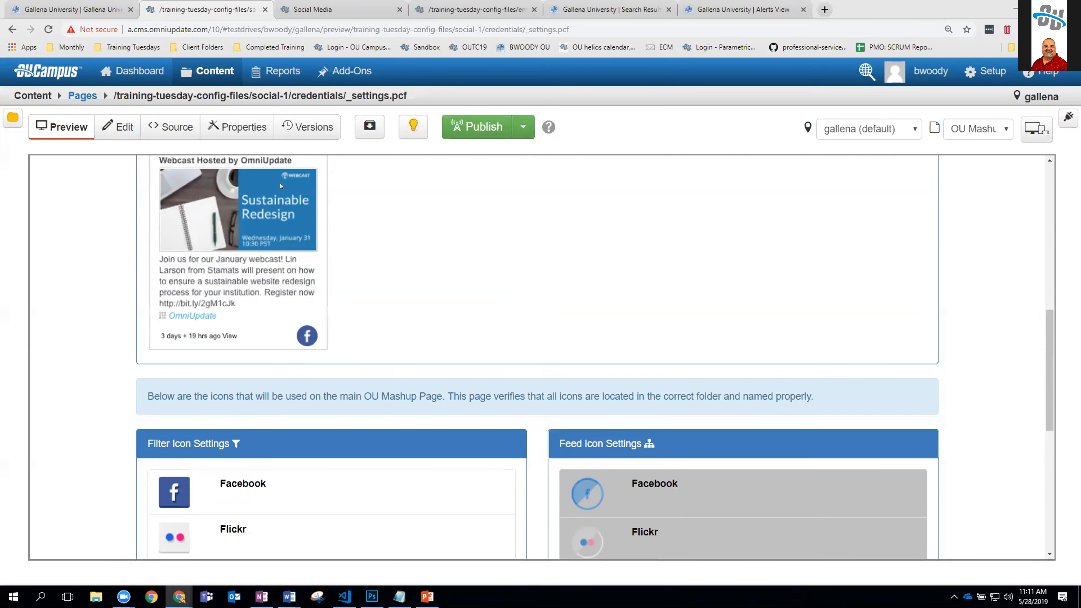
# Step: Set the Filter Icons file to google-plus.png from the icons/hand2 folder, save, and check the icons in the preview
pyautogui.click(245, 127)
pyautogui.scroll(-2, 553, 237)
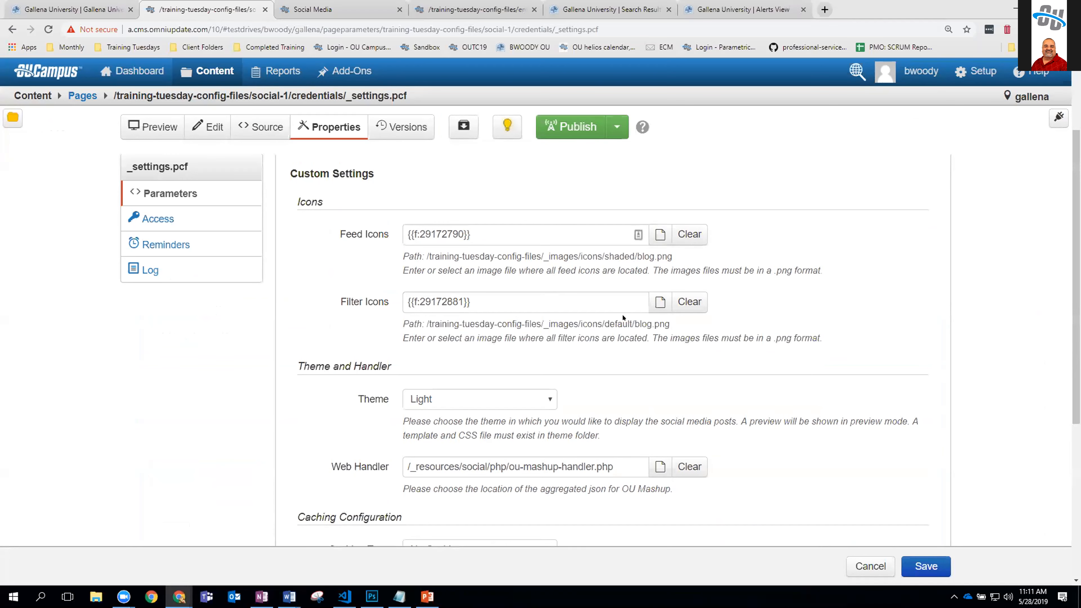
pyautogui.click(652, 299)
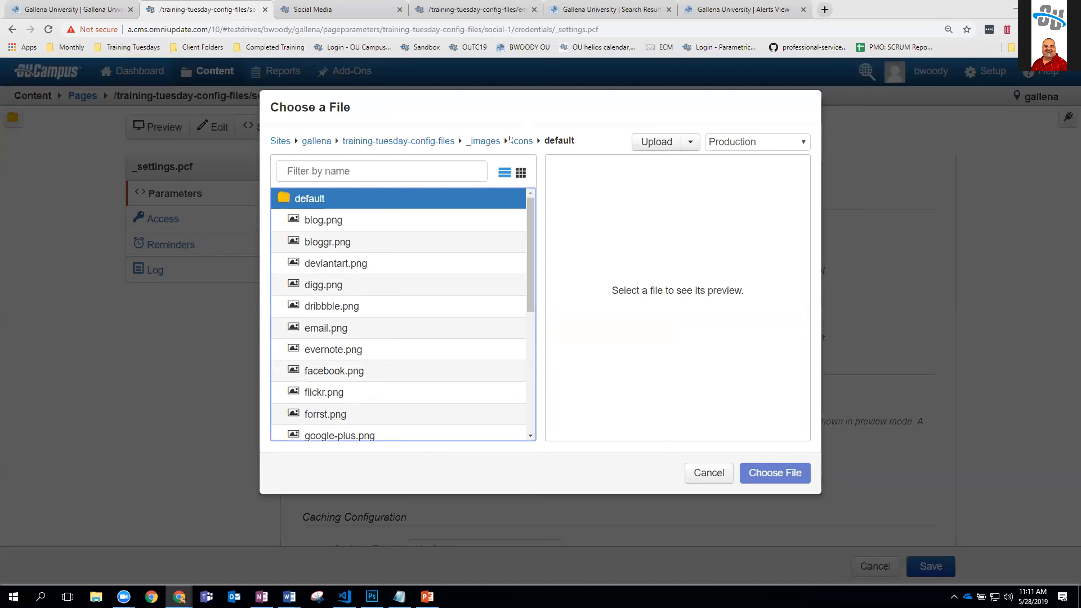
pyautogui.click(511, 140)
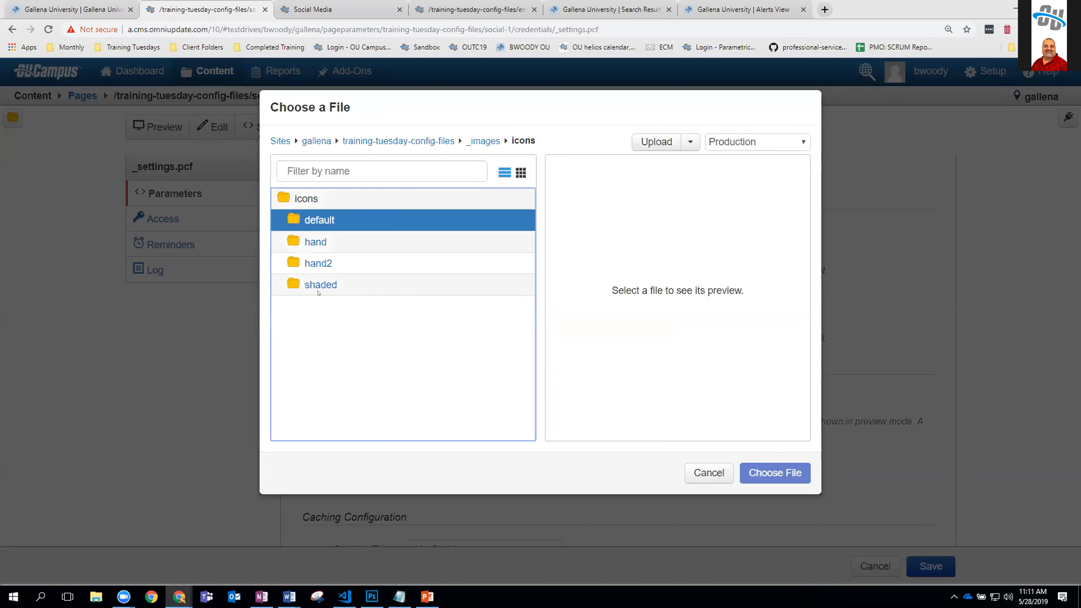
pyautogui.click(321, 266)
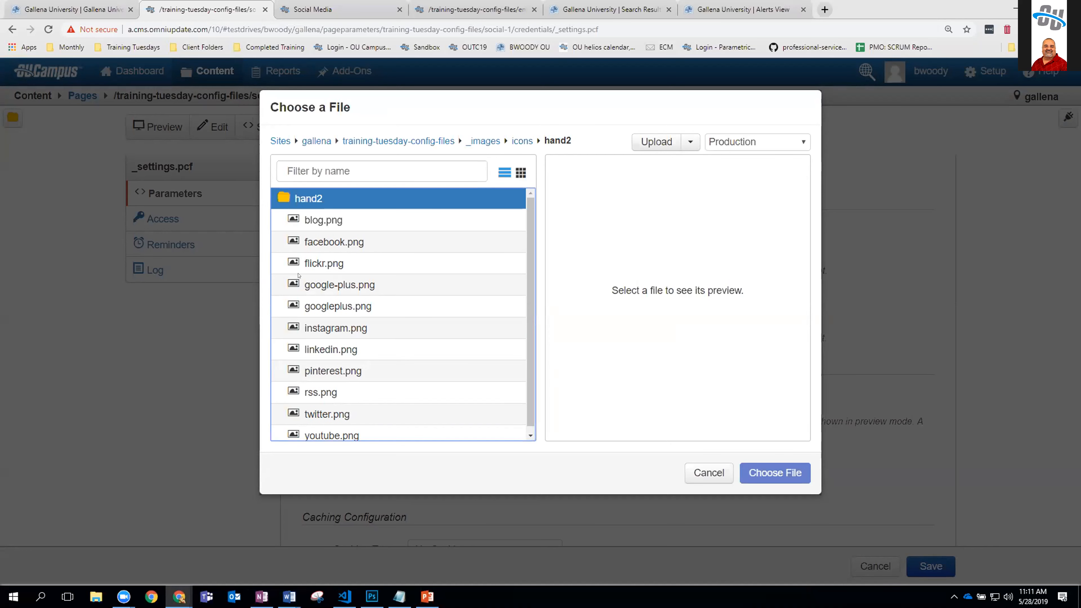
pyautogui.click(345, 285)
pyautogui.click(768, 474)
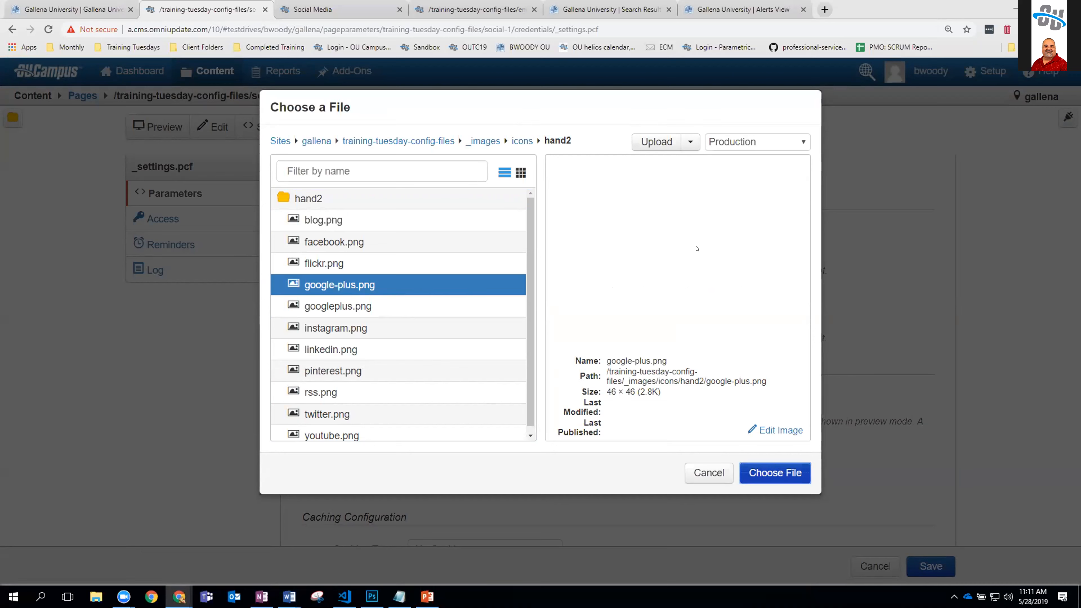
pyautogui.click(787, 473)
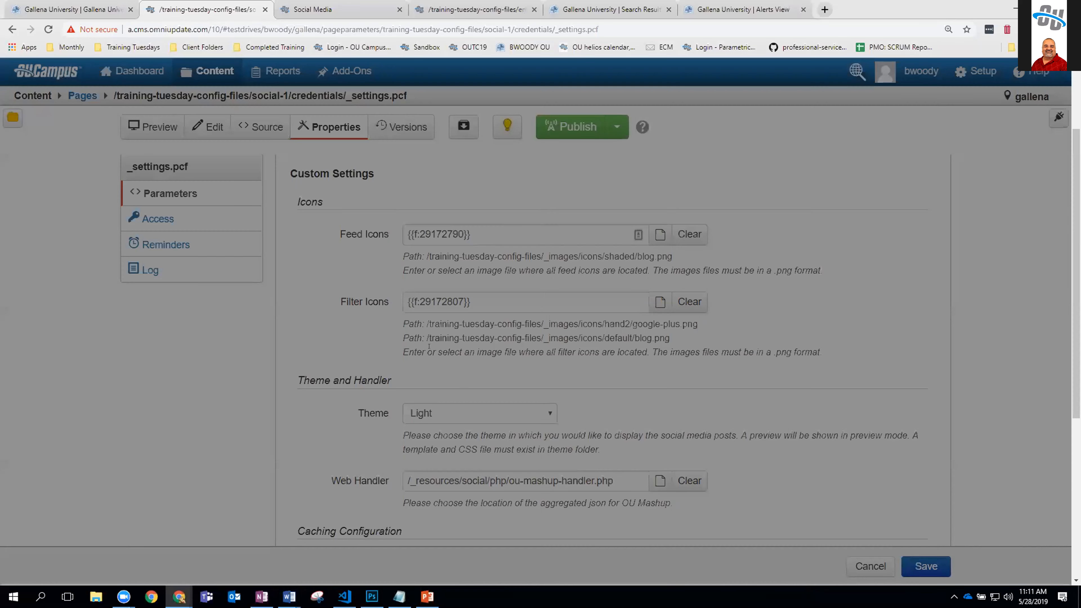
pyautogui.click(915, 572)
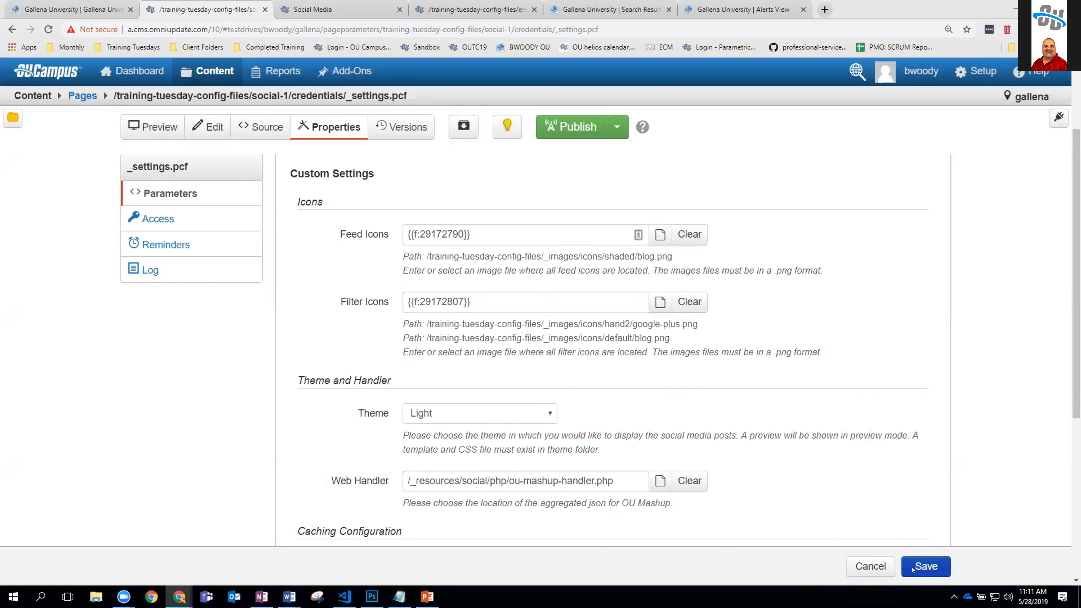
pyautogui.scroll(-15, 460, 384)
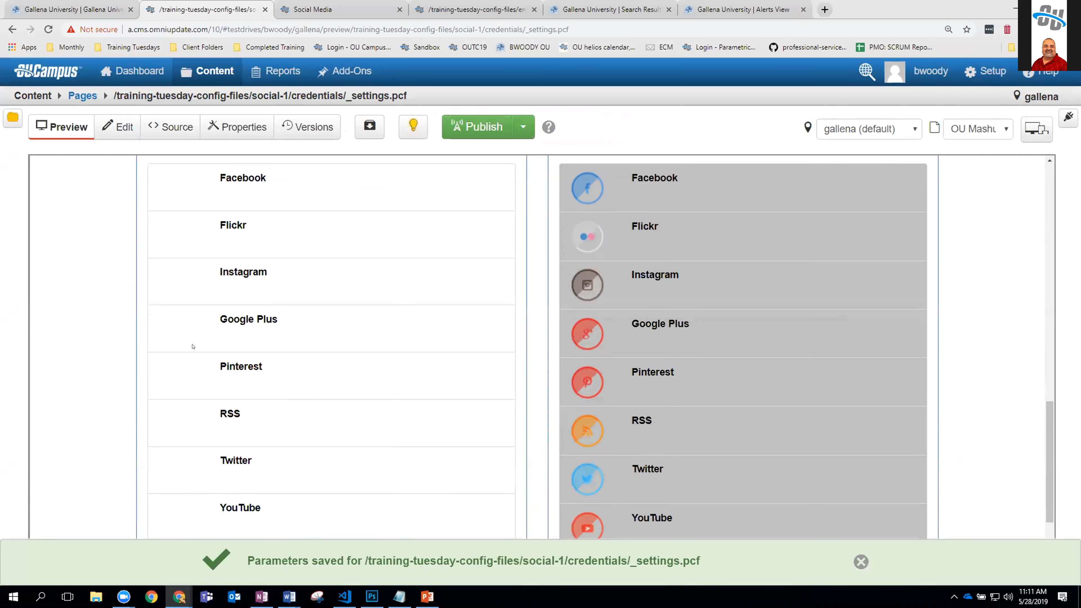
pyautogui.scroll(12, 193, 258)
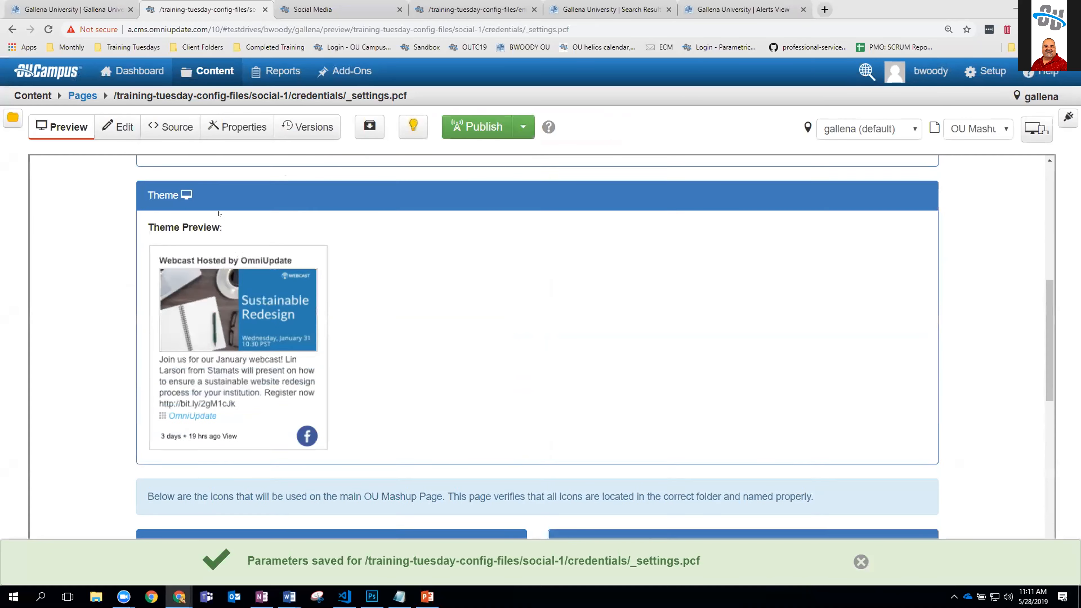
pyautogui.scroll(1, 244, 230)
# Step: Set the Filter Icons file to facebook.png from the icons/hand folder, save the parameters, and check the icons in the preview
pyautogui.click(237, 128)
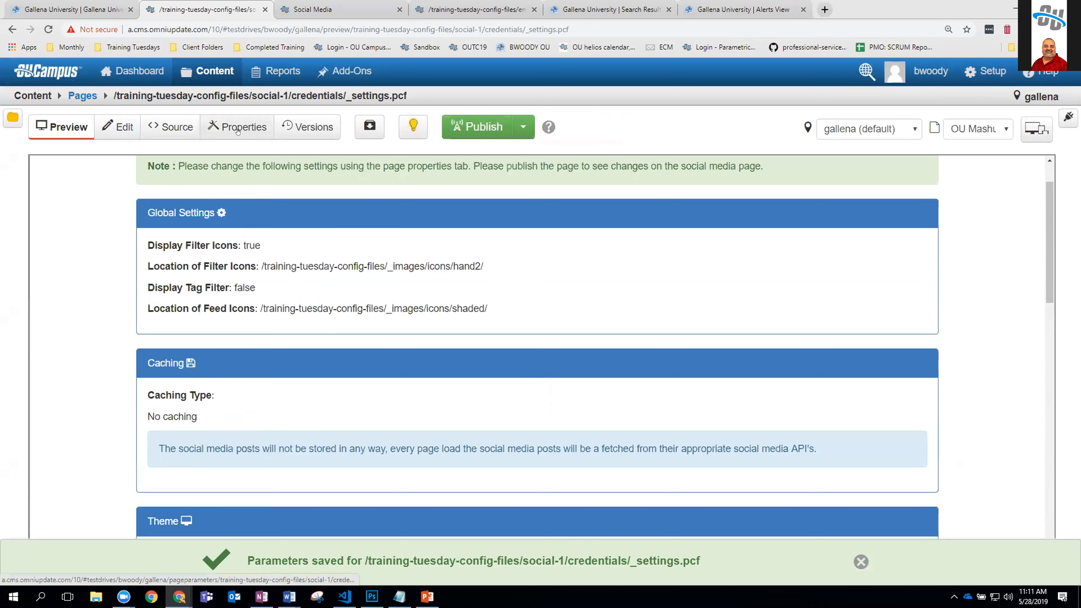
pyautogui.click(661, 415)
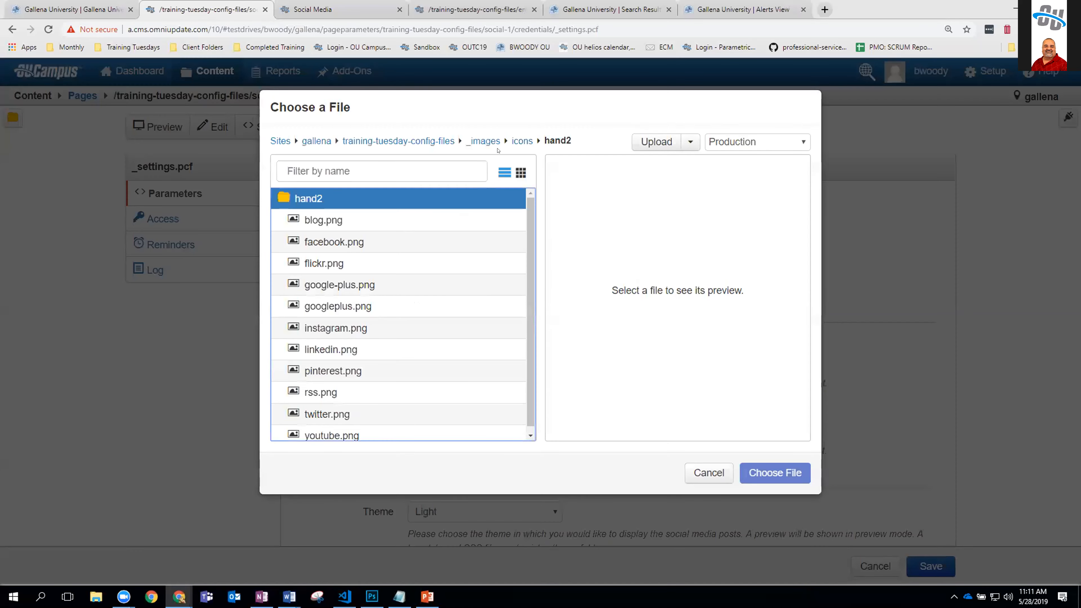
pyautogui.click(518, 142)
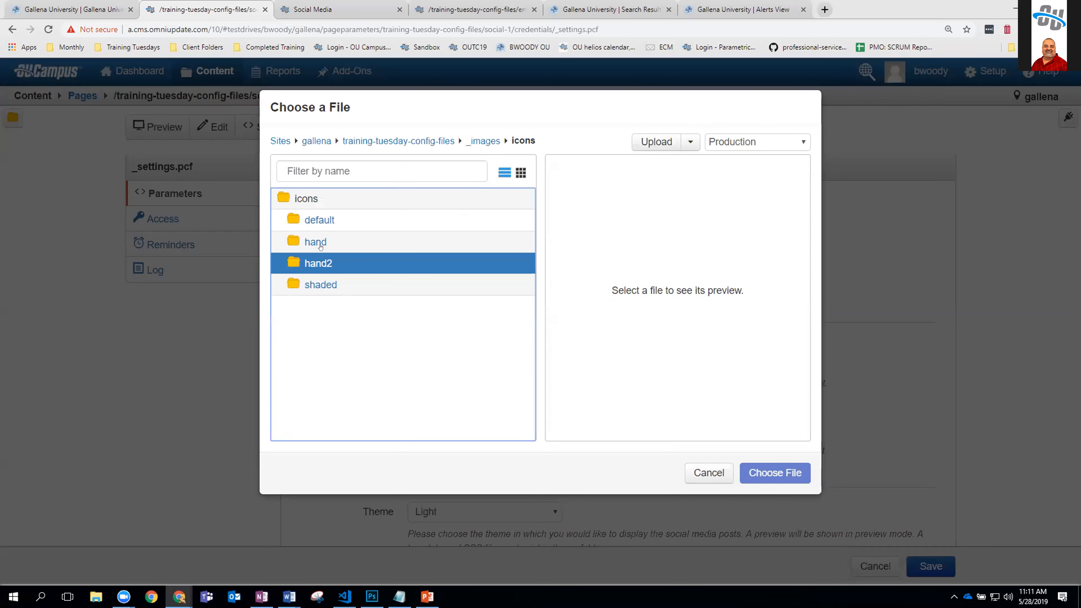
pyautogui.doubleClick(327, 241)
pyautogui.click(335, 240)
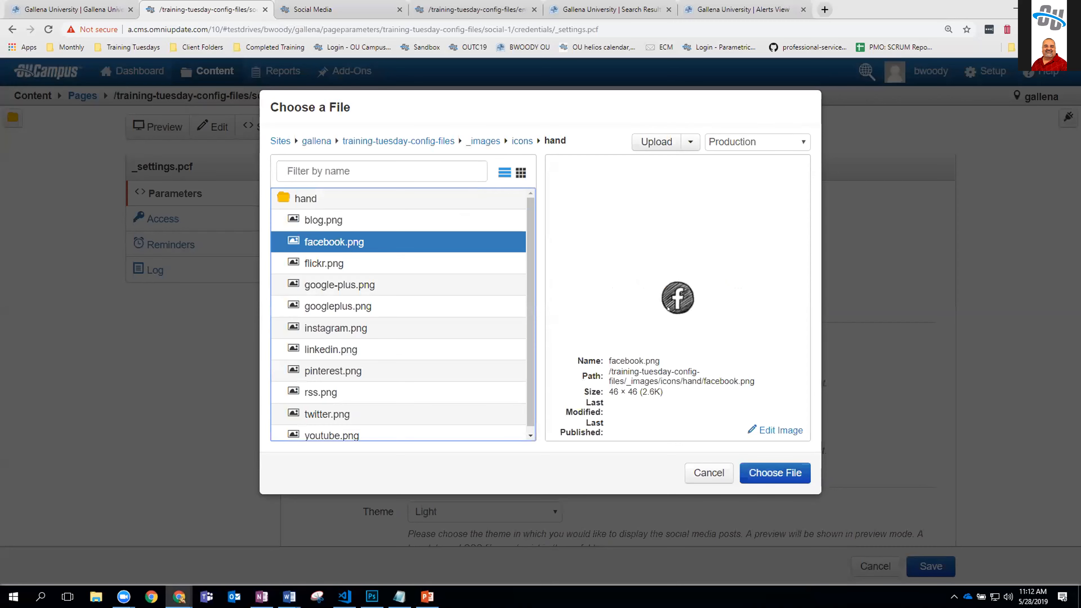
pyautogui.click(771, 474)
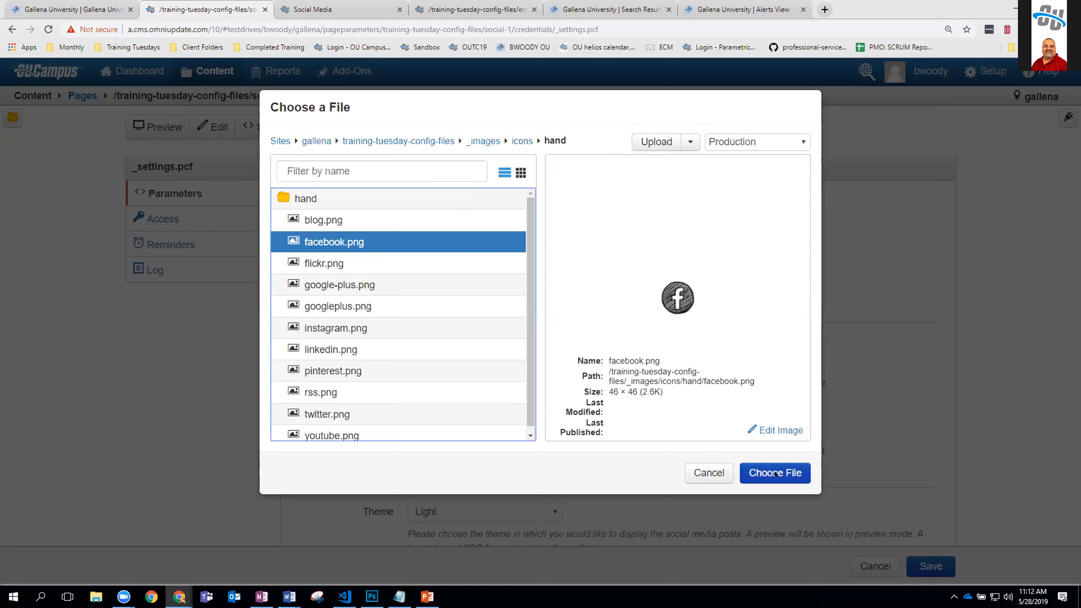
pyautogui.click(934, 565)
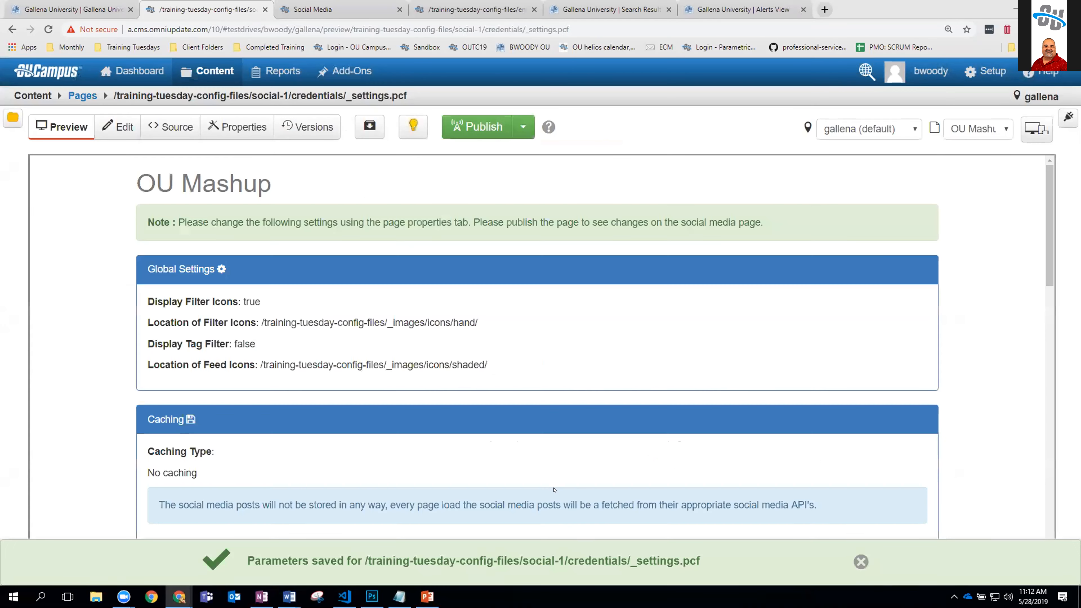
pyautogui.scroll(-10, 538, 480)
pyautogui.scroll(-10, 538, 480)
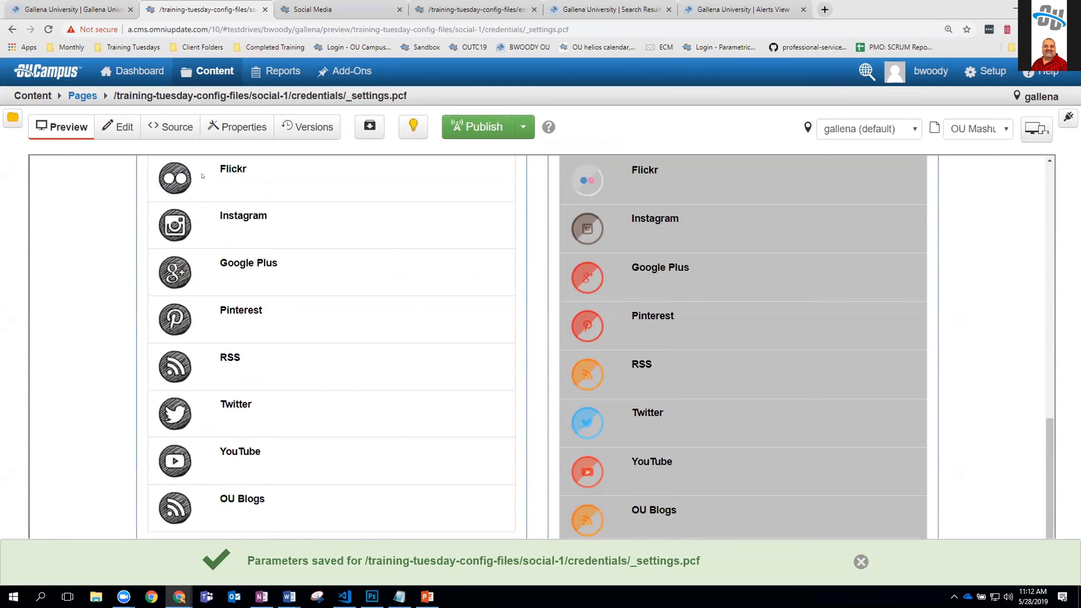
pyautogui.scroll(-1, 203, 176)
pyautogui.scroll(4, 213, 213)
pyautogui.scroll(-2, 222, 248)
pyautogui.scroll(1, 668, 220)
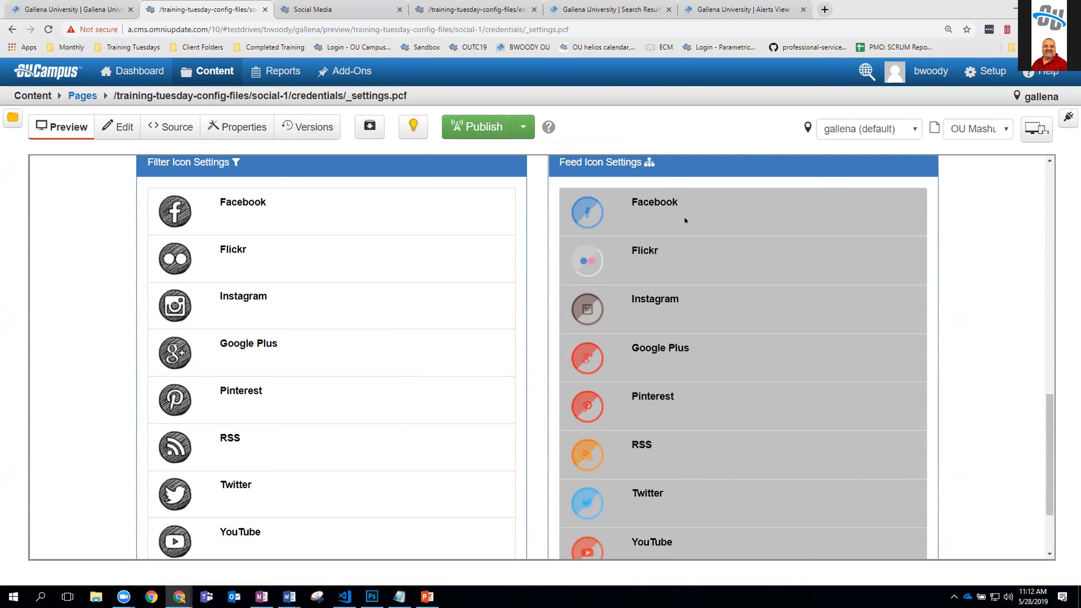
# Step: Set the Feed Icons file to blog.png from the icons/default folder in the page properties and save the parameters
pyautogui.scroll(1, 686, 220)
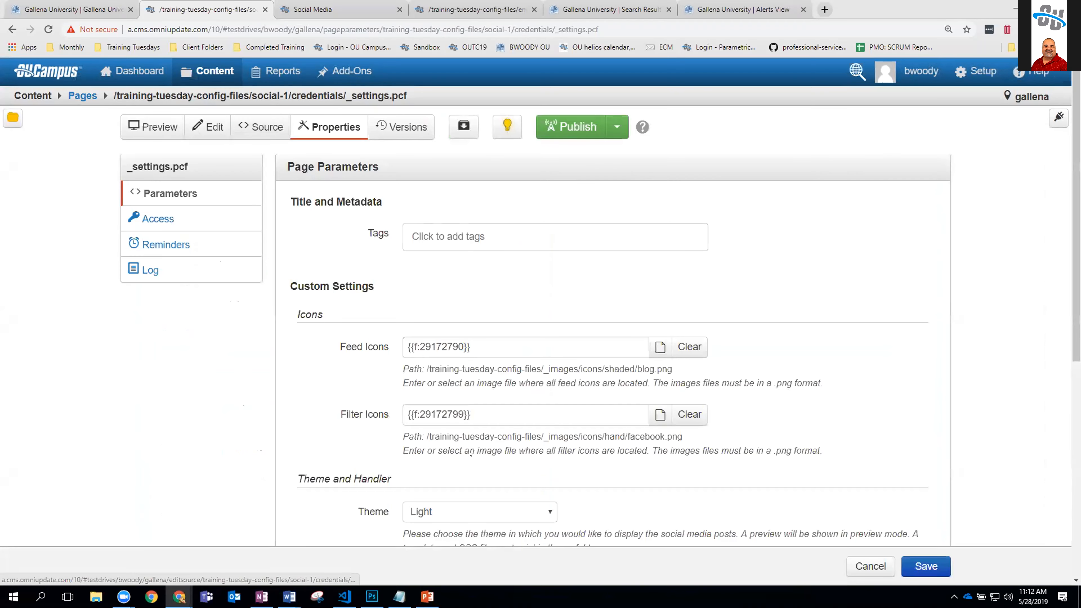
pyautogui.click(661, 347)
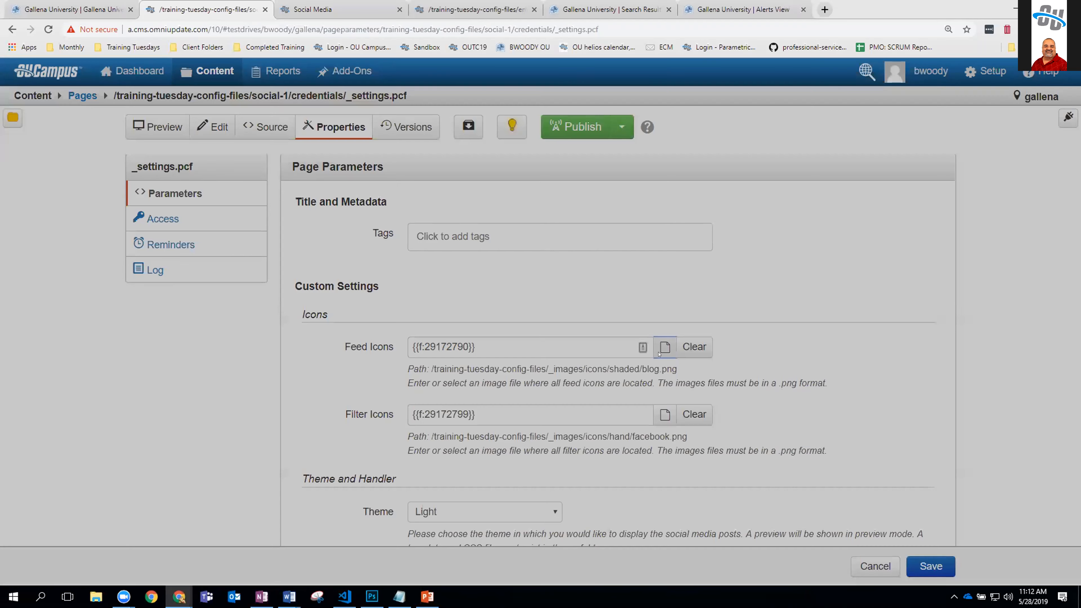
pyautogui.click(520, 141)
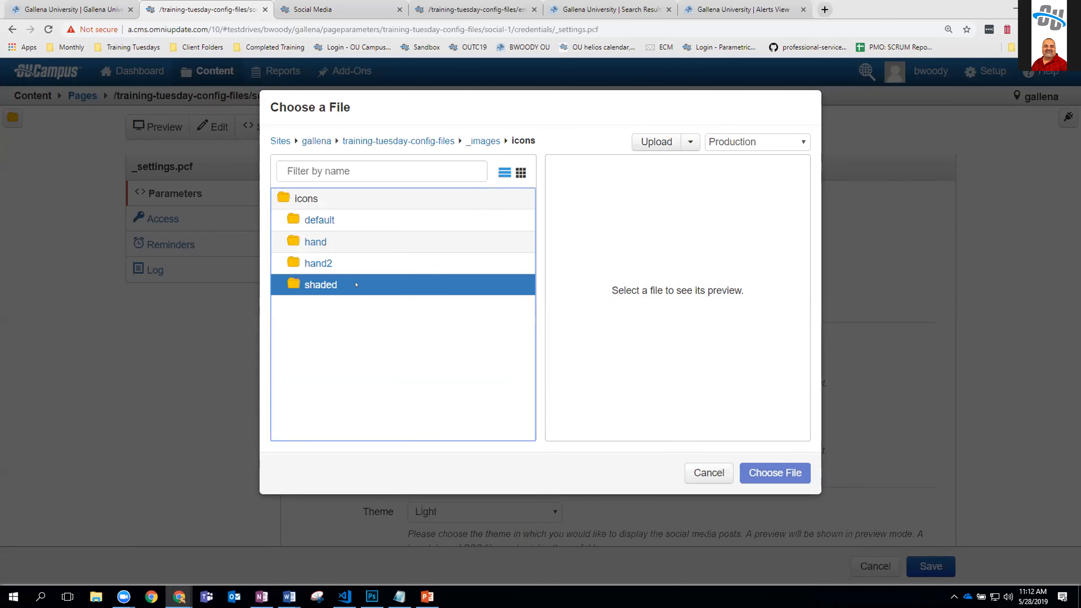
pyautogui.click(319, 220)
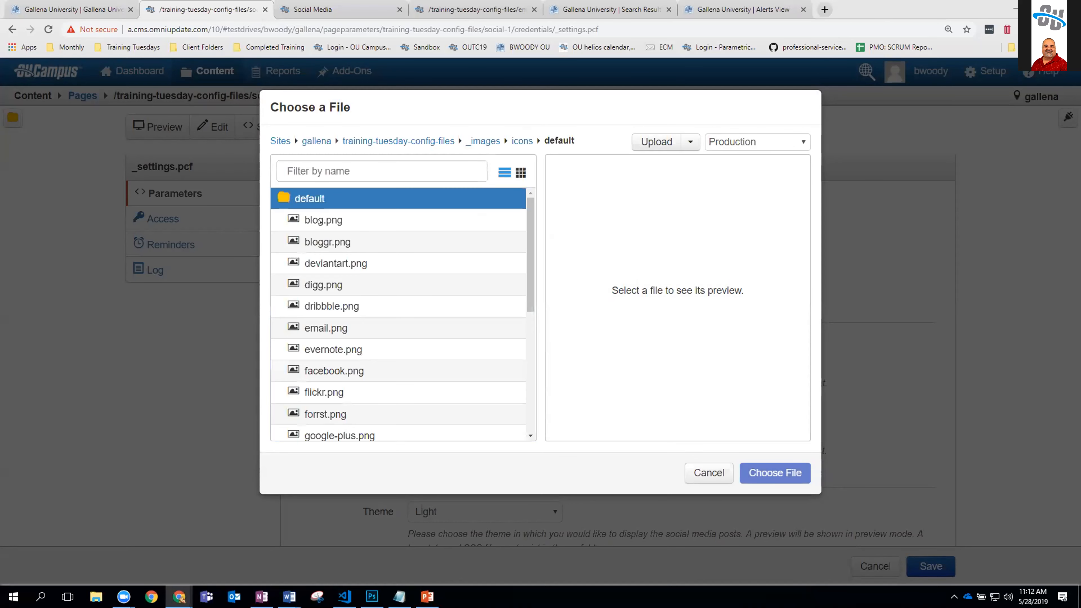
pyautogui.click(319, 220)
pyautogui.click(754, 477)
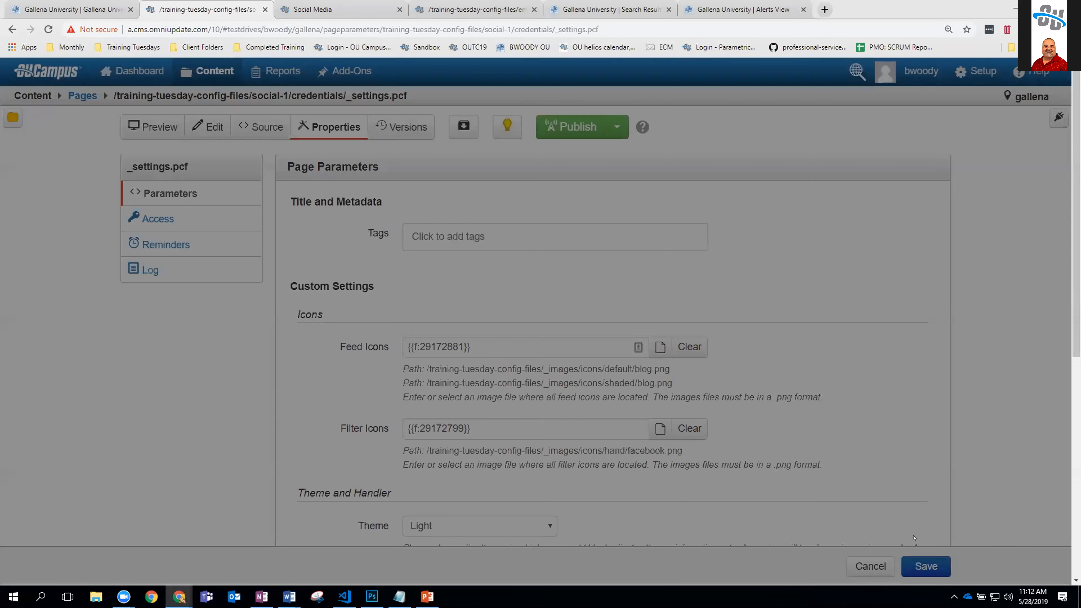
pyautogui.click(924, 567)
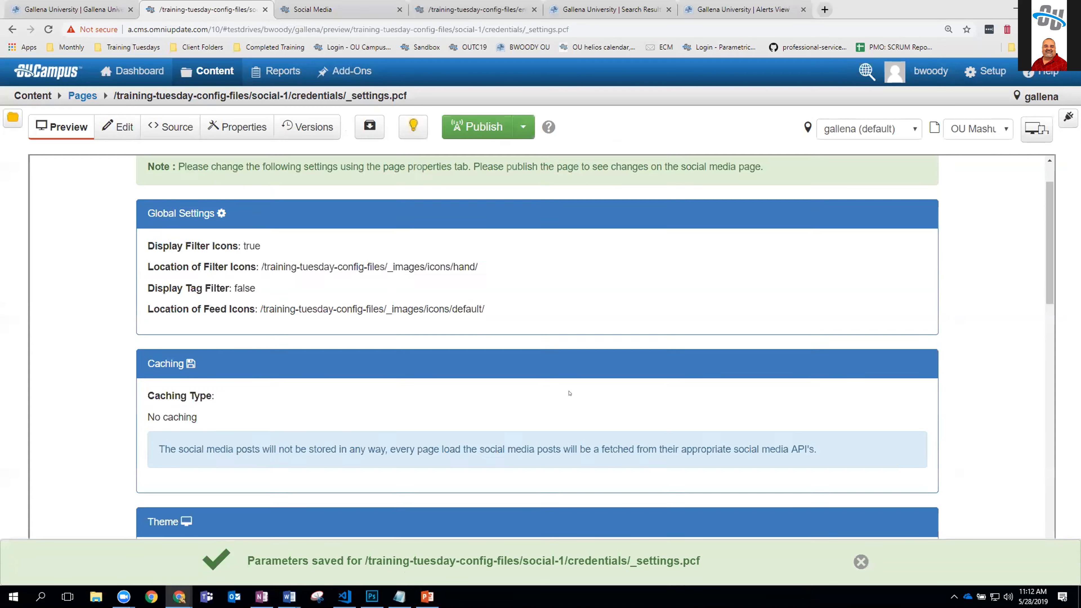
# Step: Compare the filter and feed icon lists in the OU Mashup preview and review the theme preview and caching information
pyautogui.scroll(-20, 570, 392)
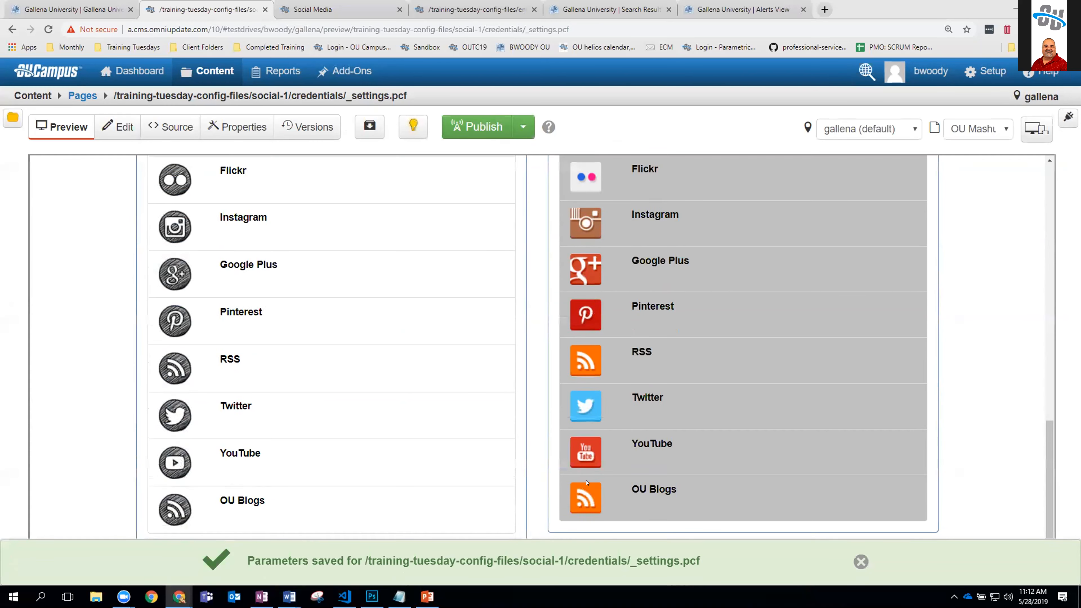
pyautogui.scroll(10, 587, 482)
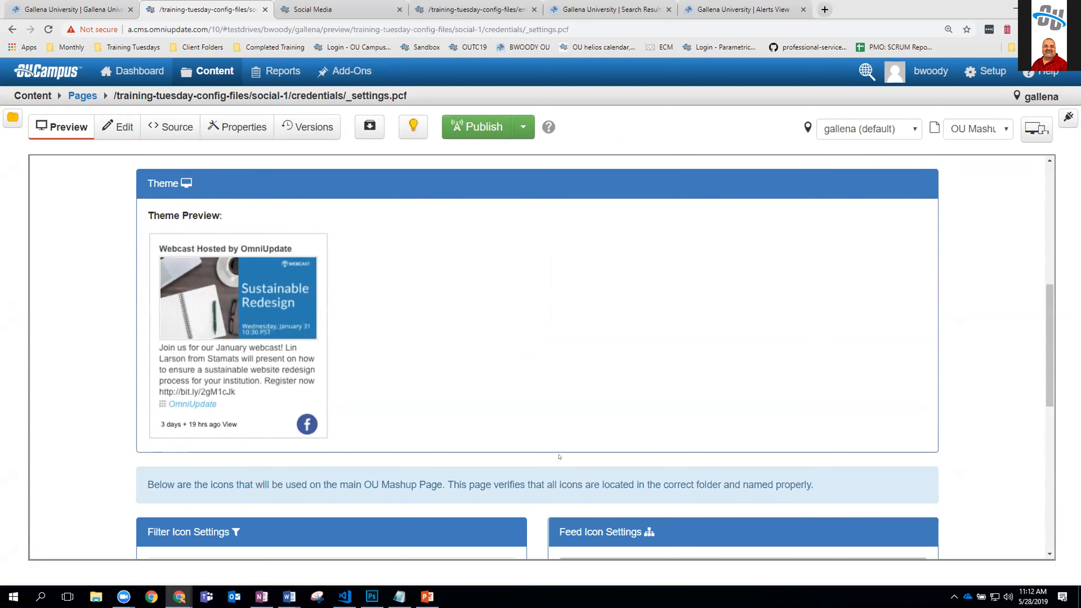
pyautogui.scroll(-6, 426, 411)
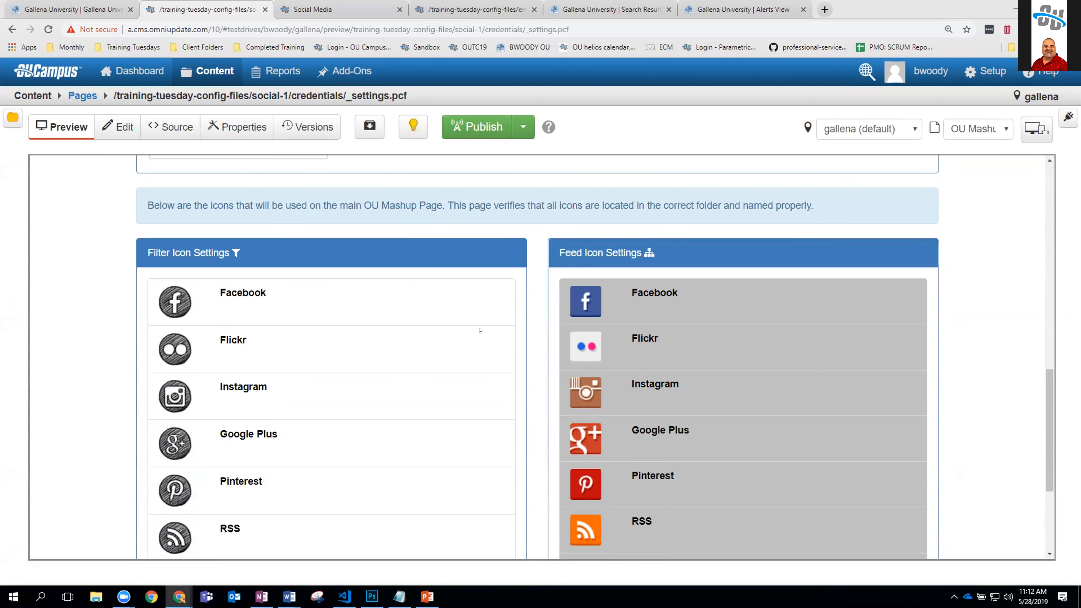
pyautogui.scroll(10, 469, 333)
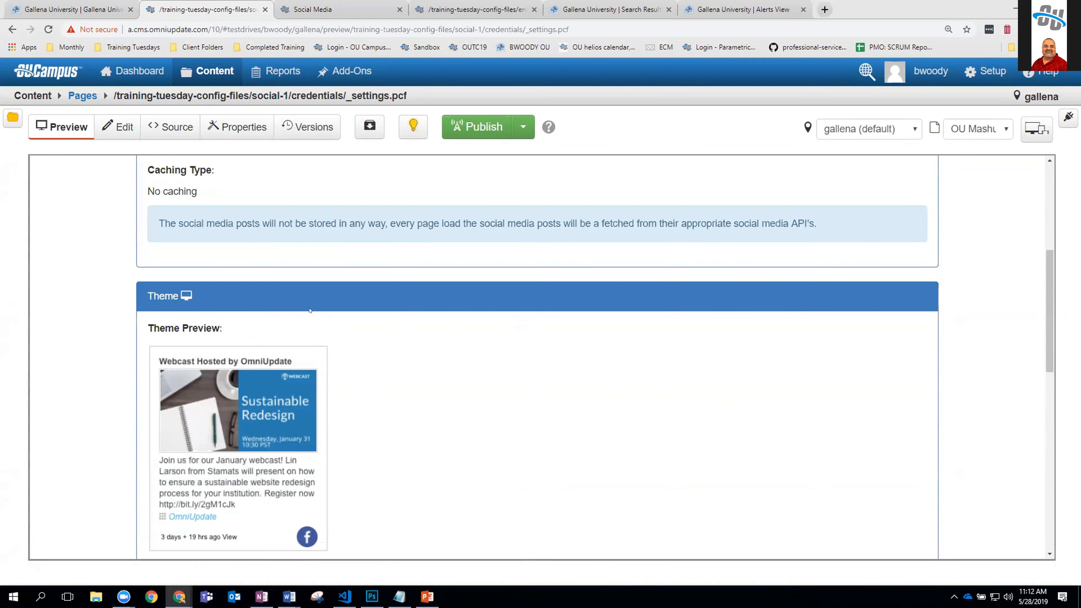
pyautogui.scroll(-7, 310, 310)
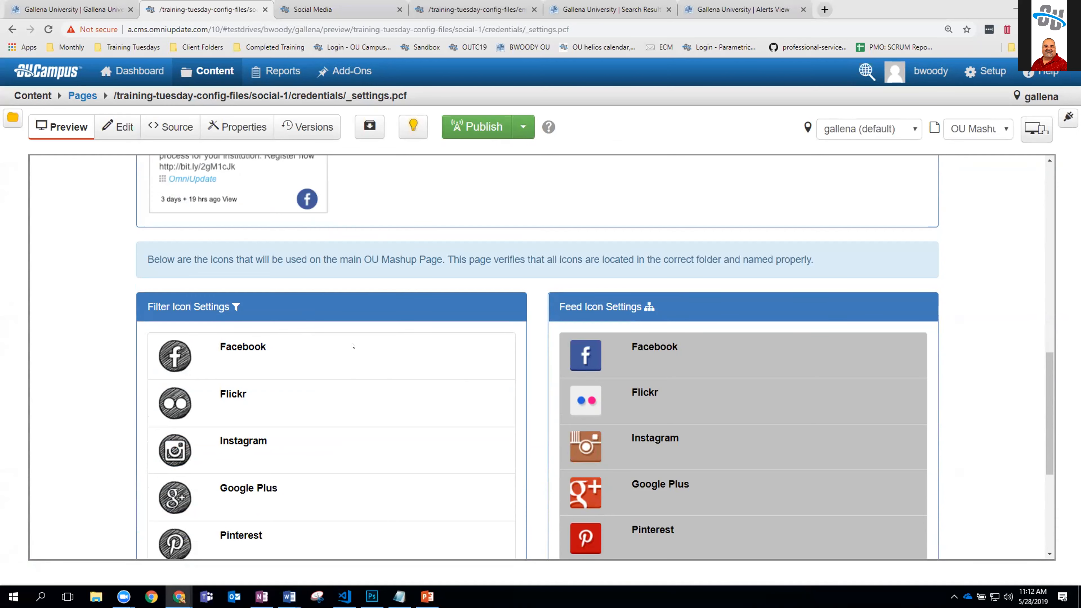
pyautogui.scroll(7, 354, 341)
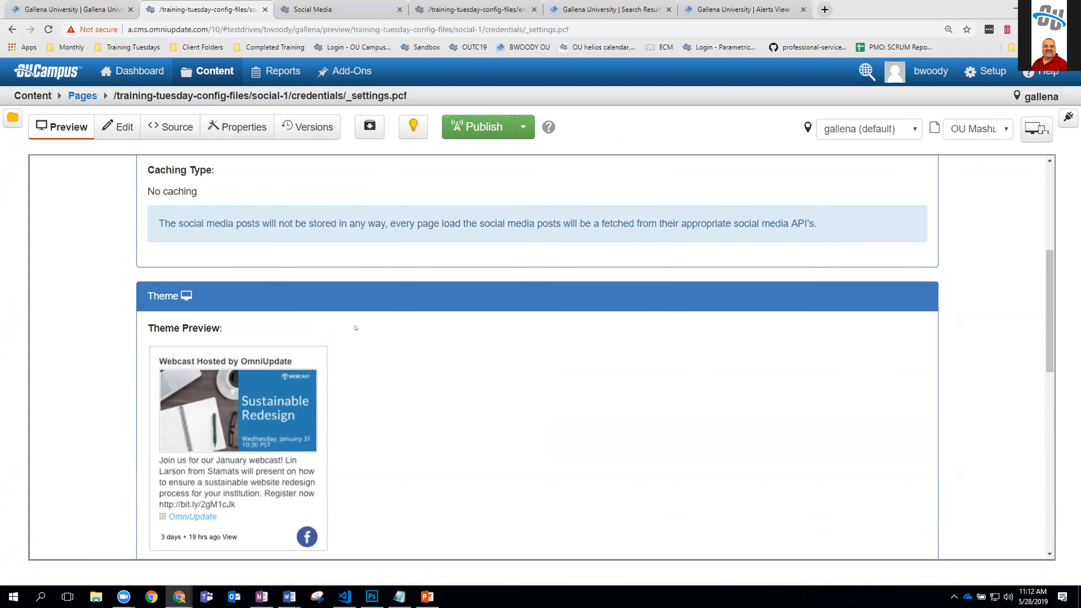
# Step: Review the caching and filter configuration options in the page properties and compare them with the OU Mashup preview
pyautogui.click(237, 126)
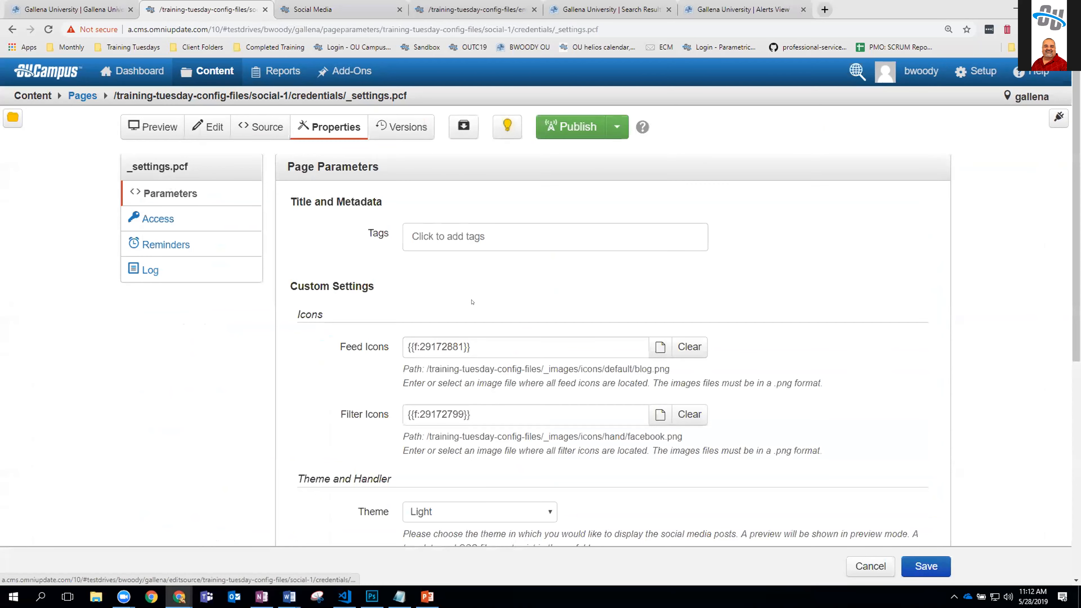
pyautogui.scroll(-1, 472, 302)
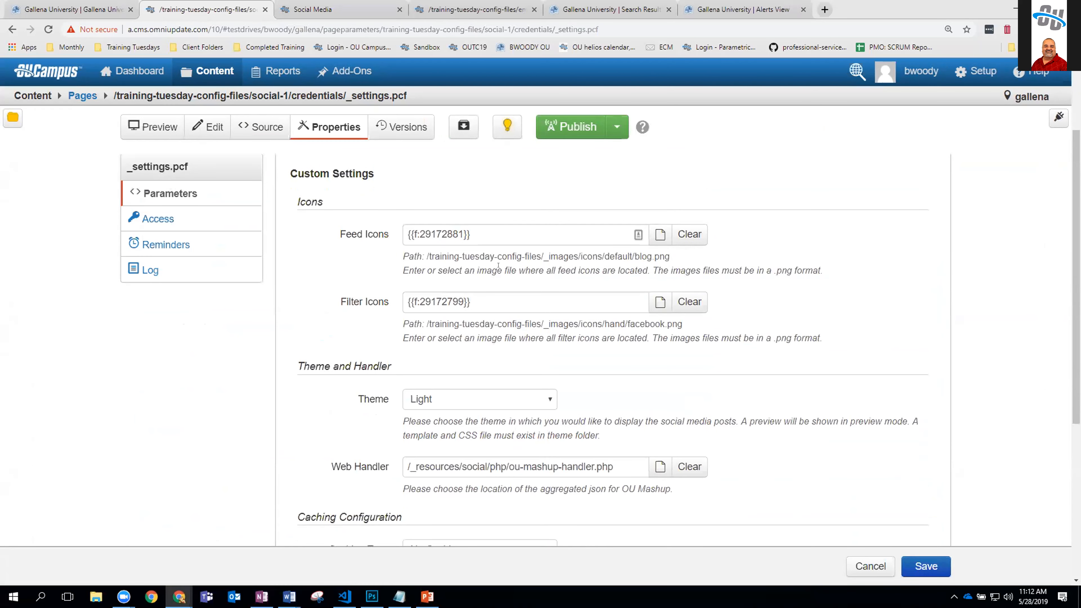
pyautogui.scroll(-5, 498, 265)
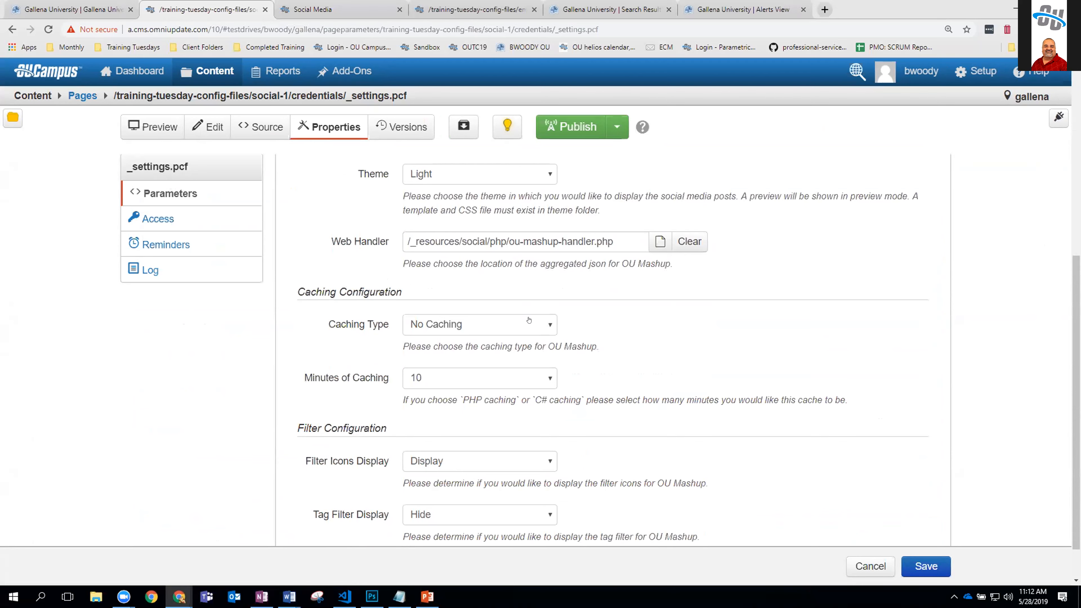
pyautogui.scroll(-1, 530, 319)
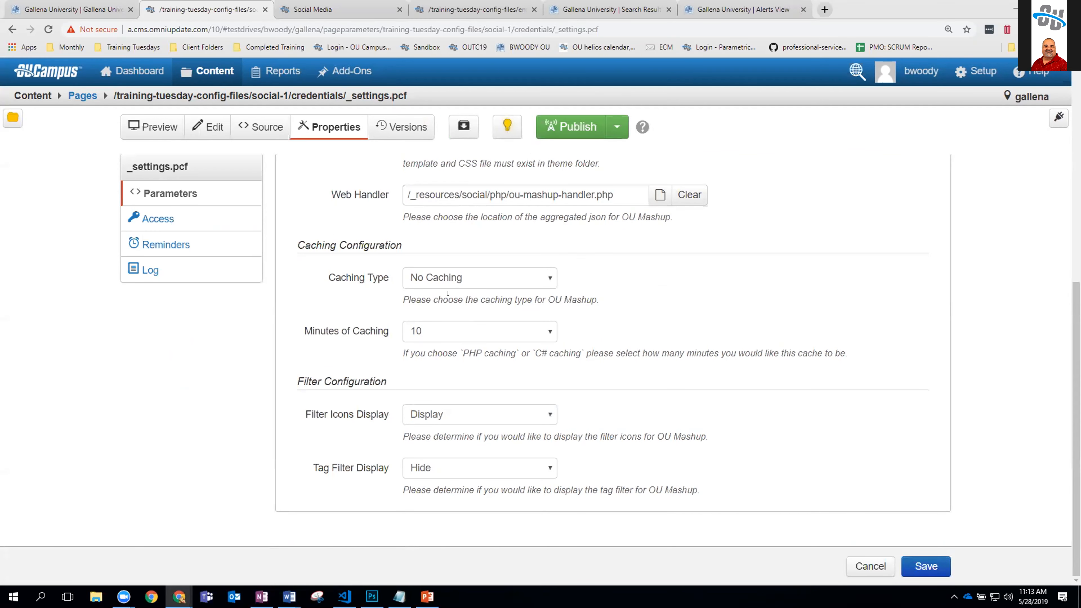
pyautogui.click(152, 127)
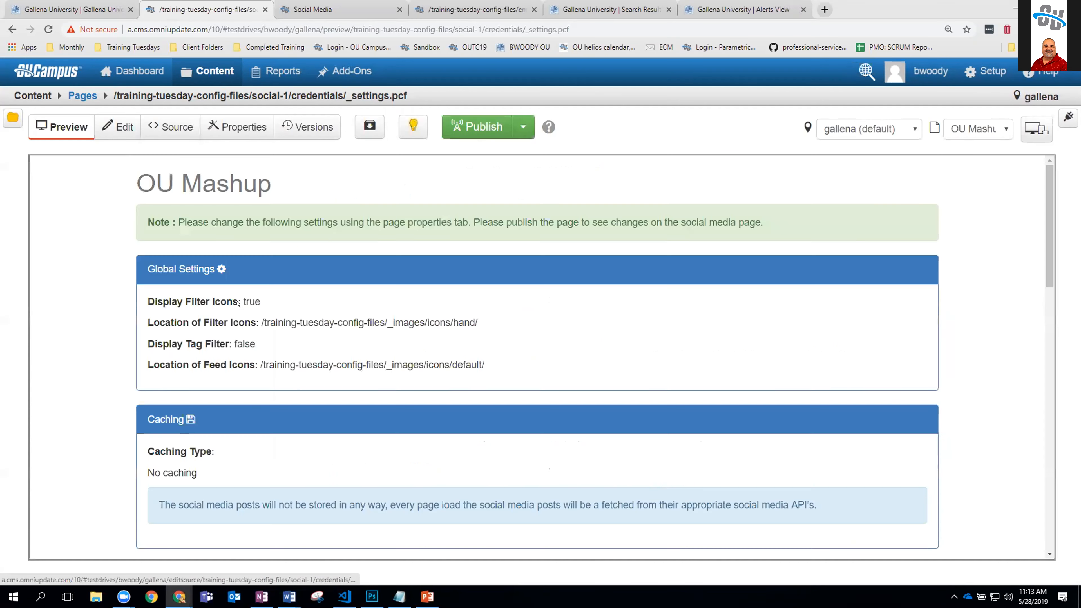
pyautogui.scroll(-8, 408, 408)
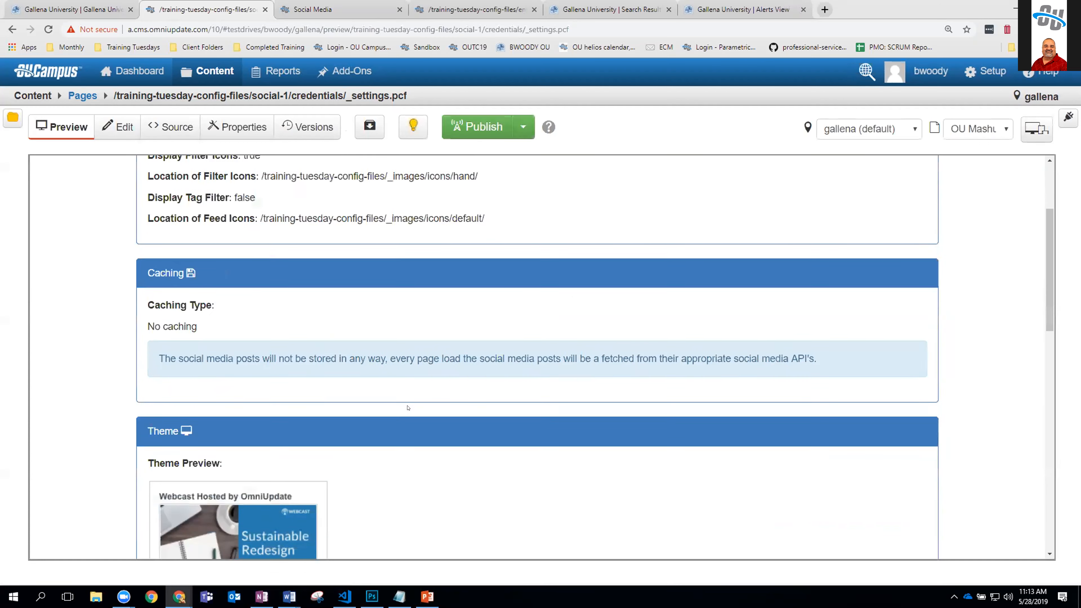
pyautogui.scroll(4, 543, 438)
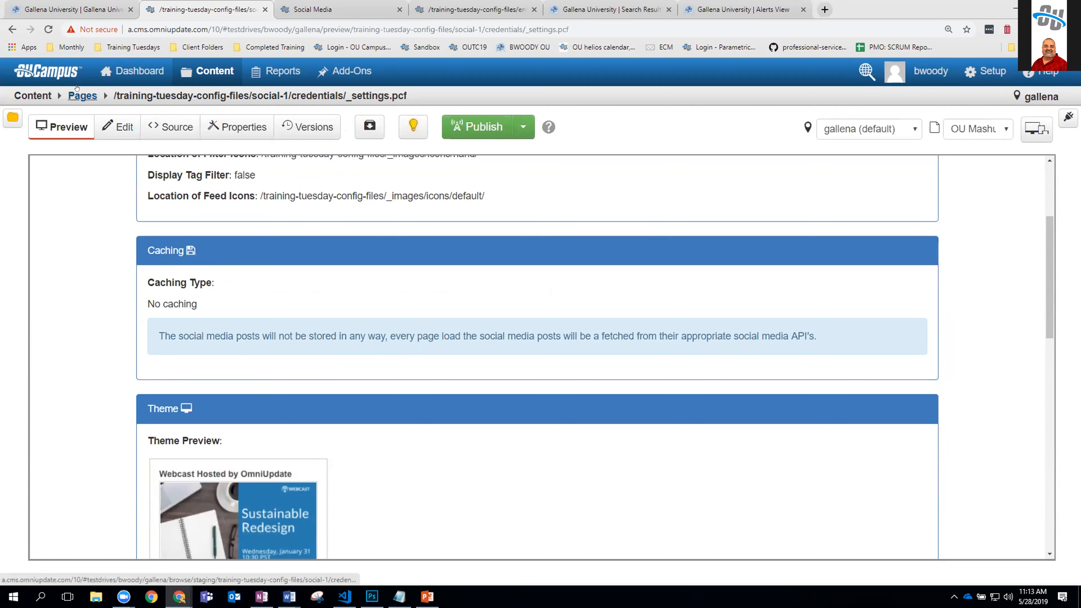
# Step: Open student-newsletter-fall-2019.pcf from the training-tuesday-config-files/email folder and look through the newsletter content down to the footer
pyautogui.click(74, 96)
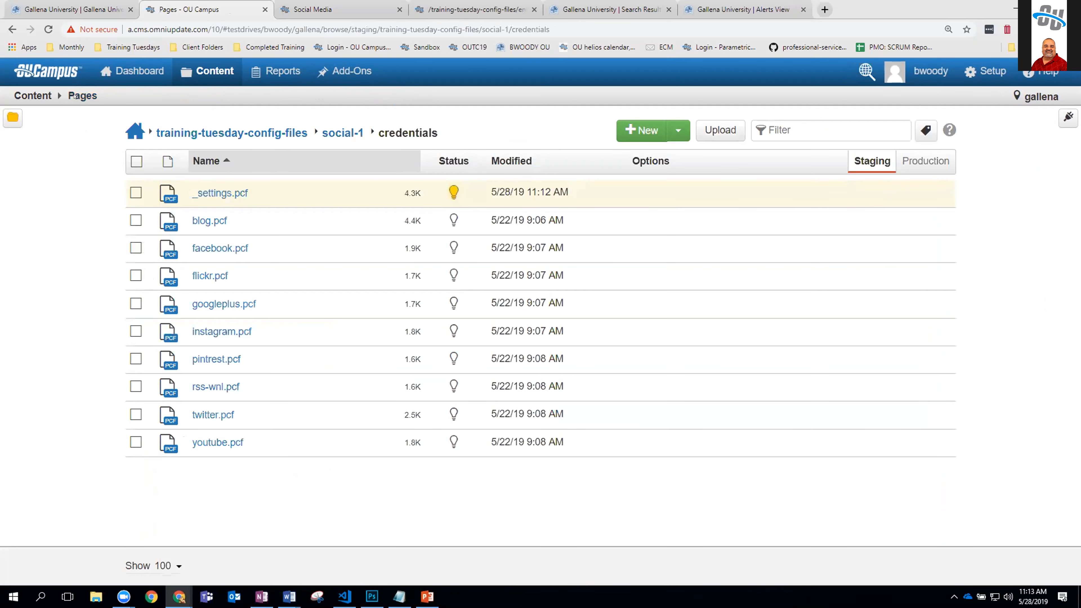
pyautogui.click(232, 134)
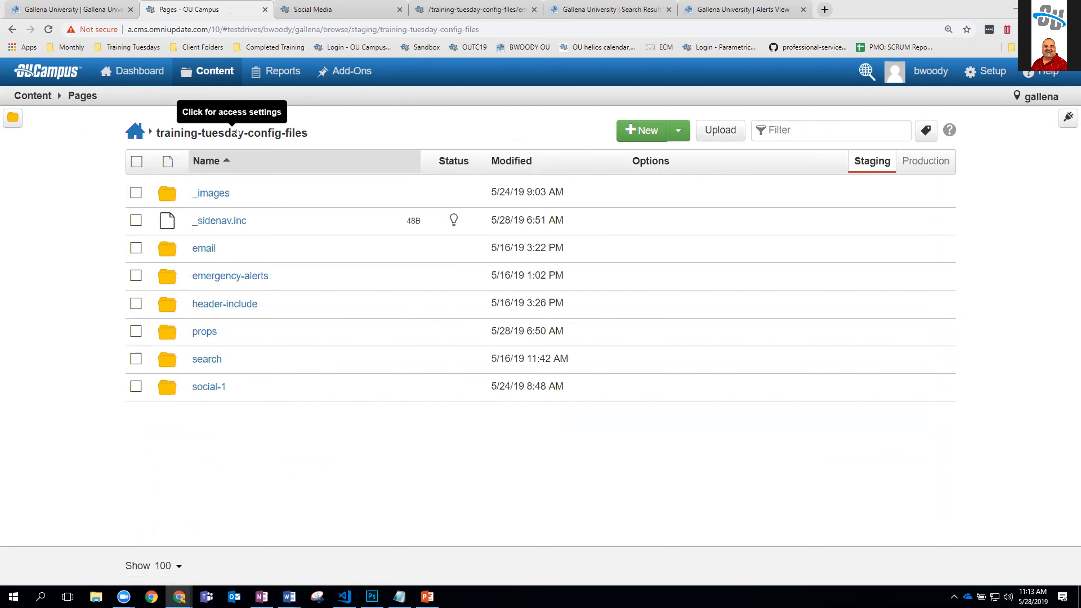
pyautogui.click(194, 248)
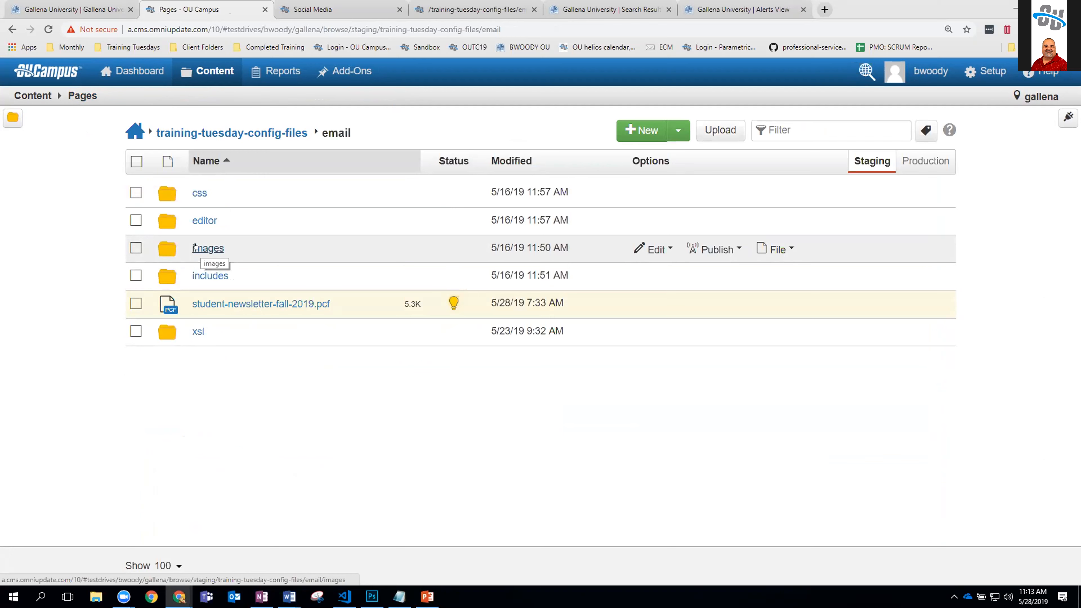
pyautogui.click(229, 303)
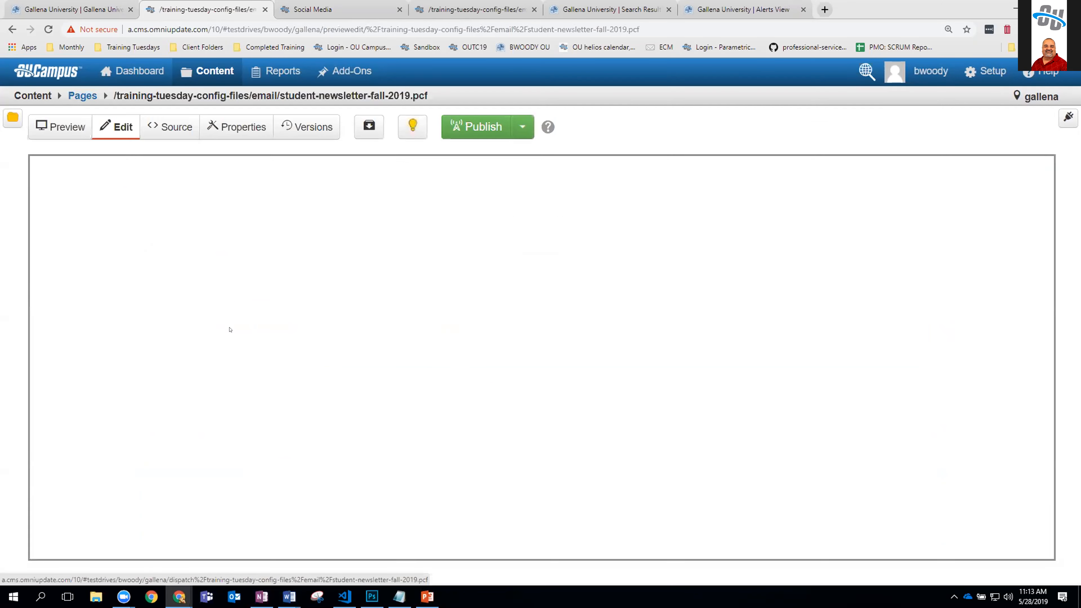
pyautogui.scroll(-3, 462, 384)
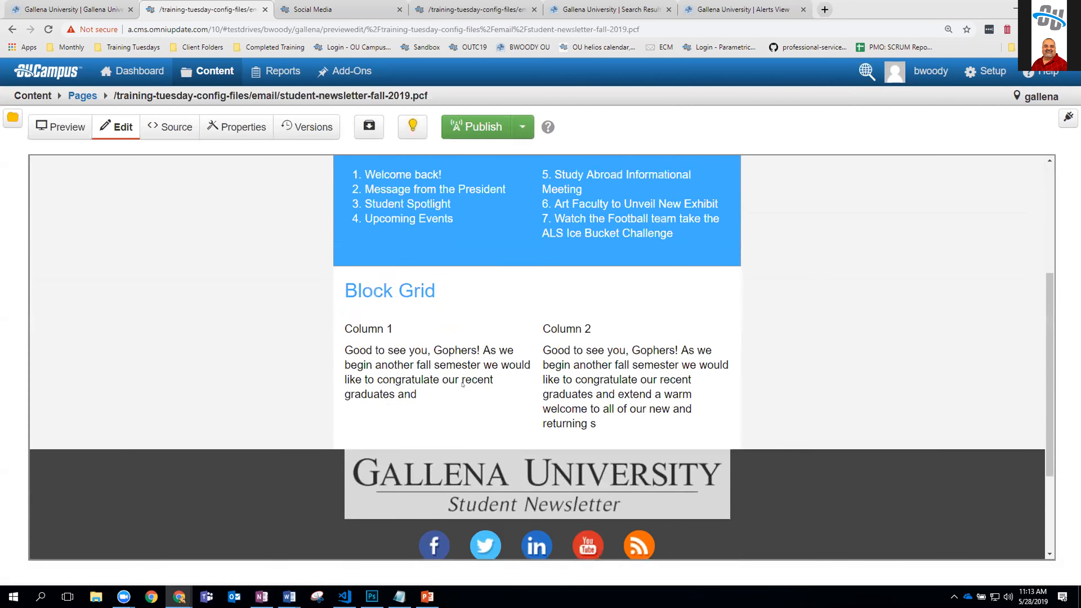
pyautogui.scroll(-3, 463, 384)
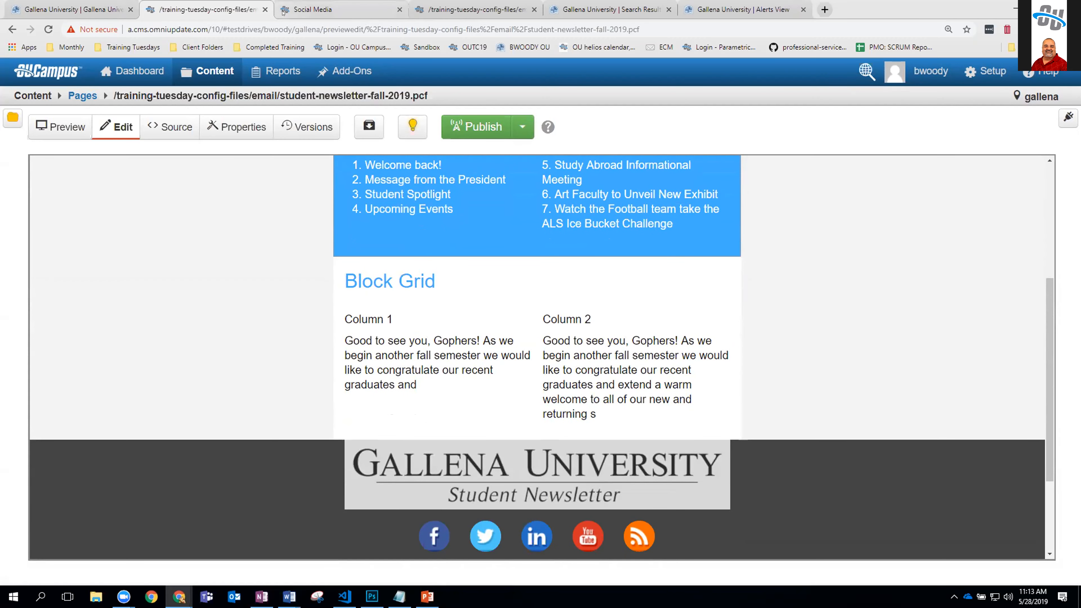
# Step: Open the email folder listing in a new browser tab placed before the newsletter tab and go into its includes folder
pyautogui.moveTo(204, 77)
pyautogui.rightClick(209, 96)
pyautogui.click(247, 104)
pyautogui.moveTo(316, 10); pyautogui.dragTo(131, 13)
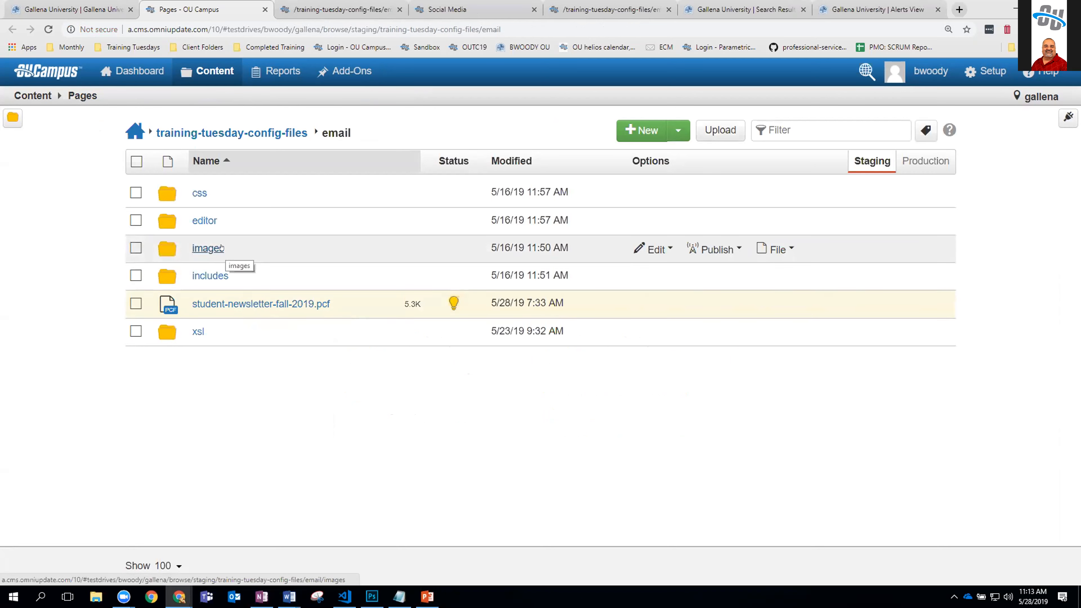
pyautogui.click(212, 276)
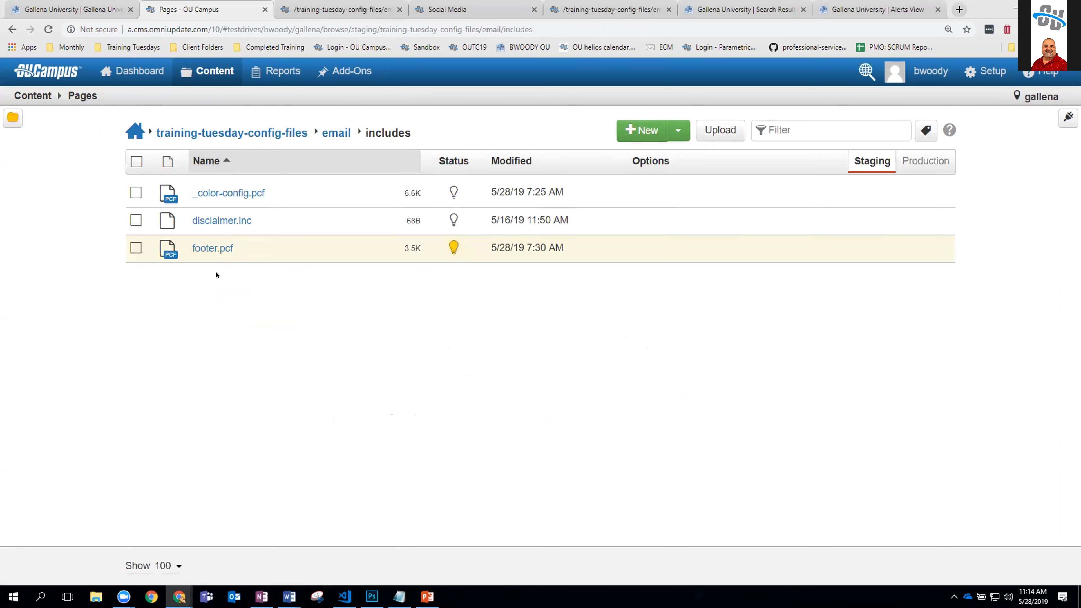
# Step: Open _color-config.pcf from the includes folder and look through the theme color swatches in its preview
pyautogui.click(214, 194)
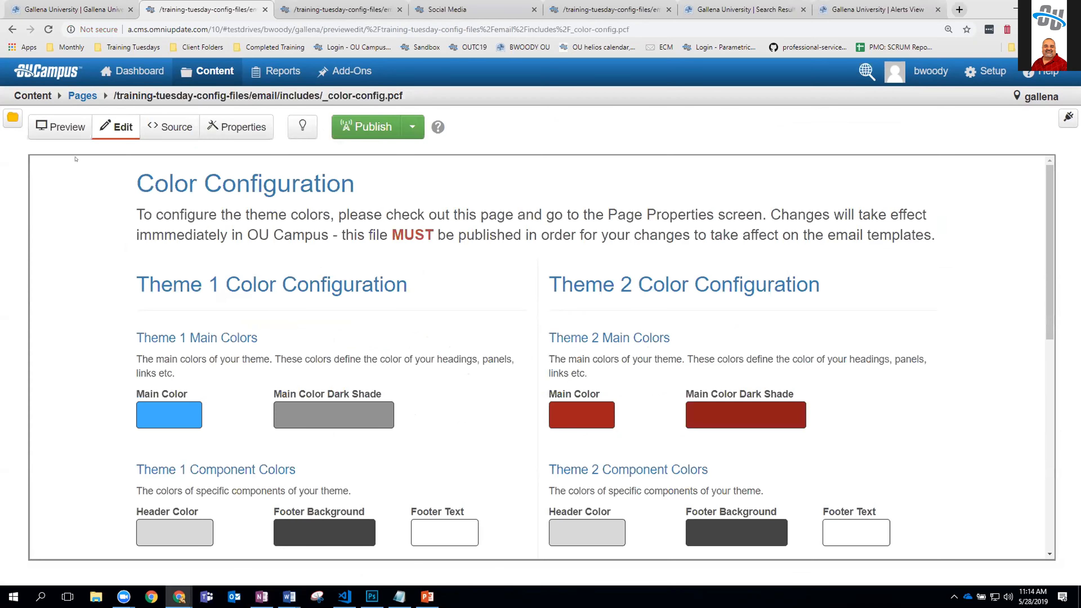
pyautogui.click(61, 132)
pyautogui.scroll(-10, 261, 248)
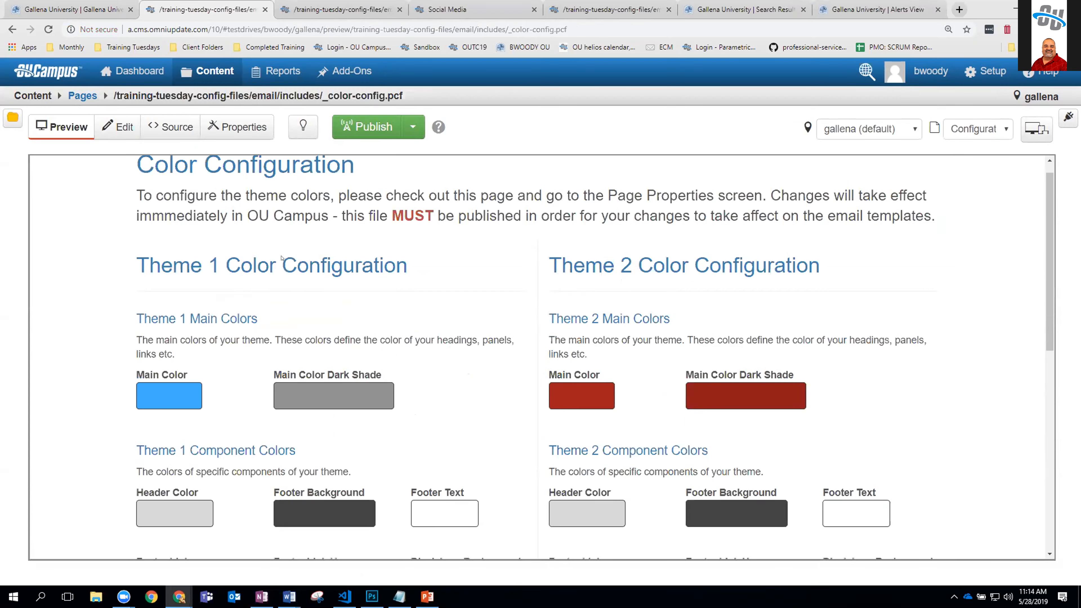
pyautogui.scroll(10, 281, 259)
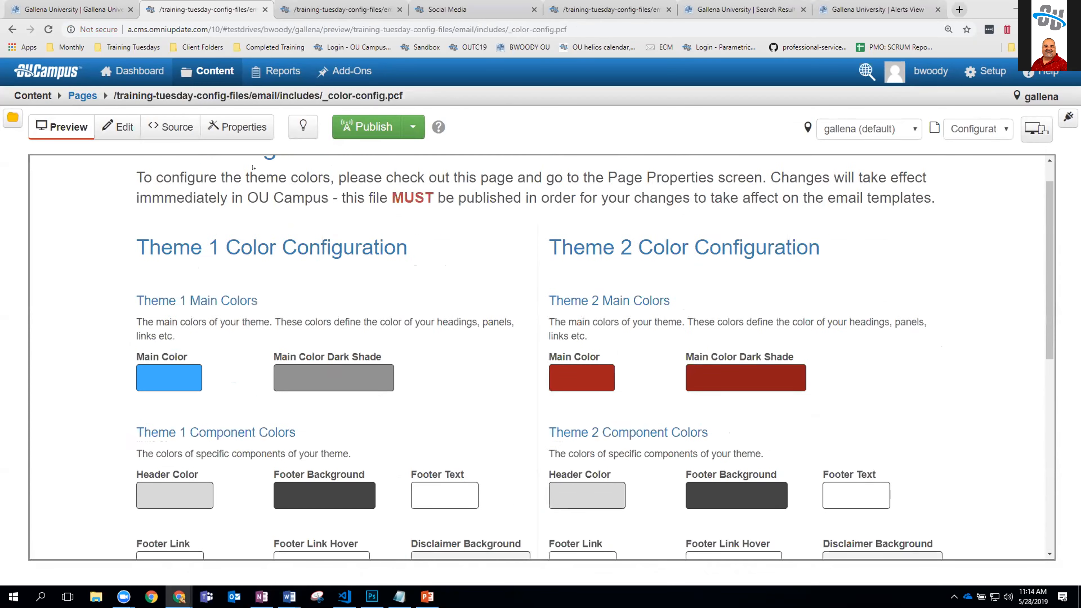
# Step: Return to student-newsletter-fall-2019.pcf, open its page properties and show the available Color Theme options
pyautogui.click(310, 10)
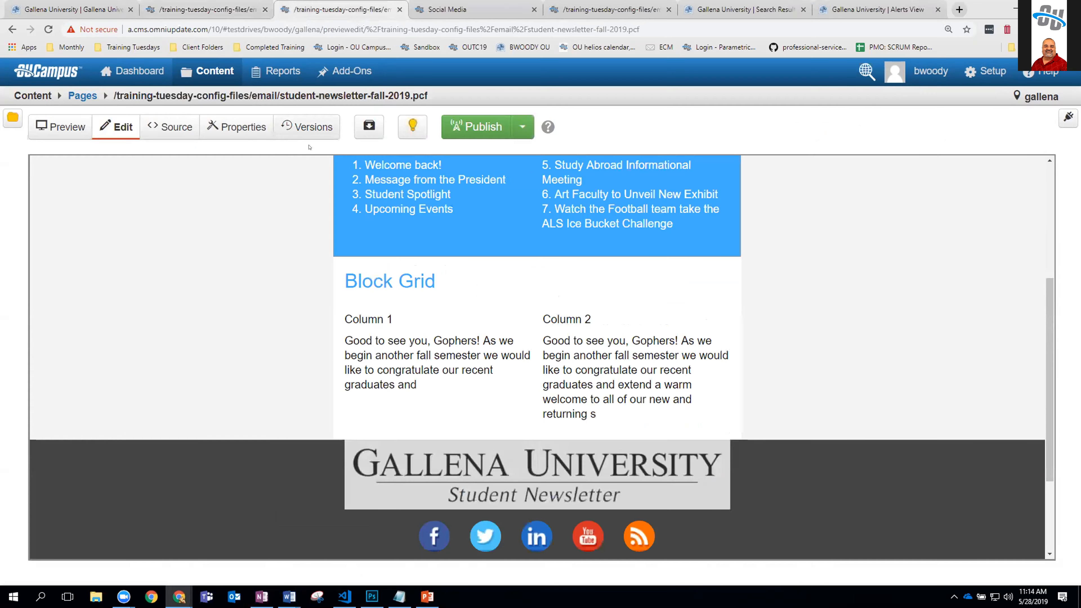
pyautogui.scroll(4, 330, 192)
pyautogui.scroll(-1, 332, 193)
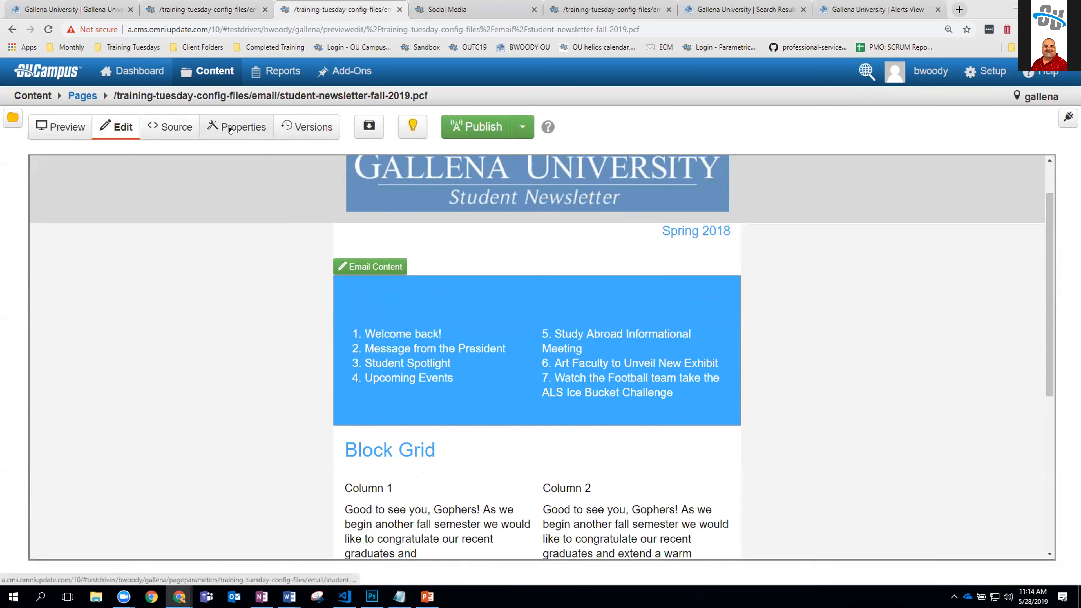
pyautogui.click(231, 130)
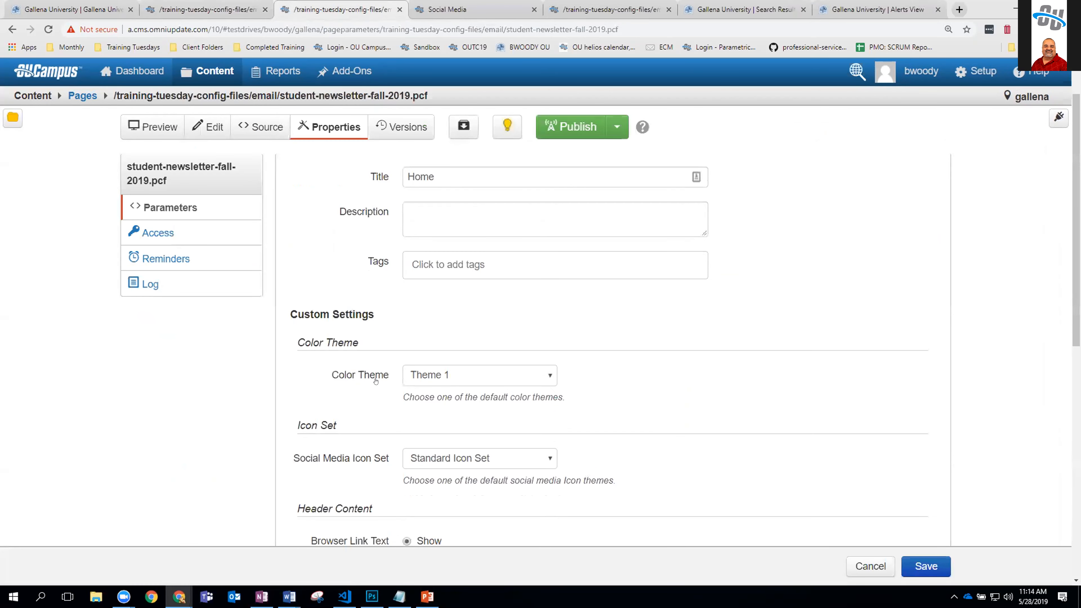
pyautogui.click(439, 376)
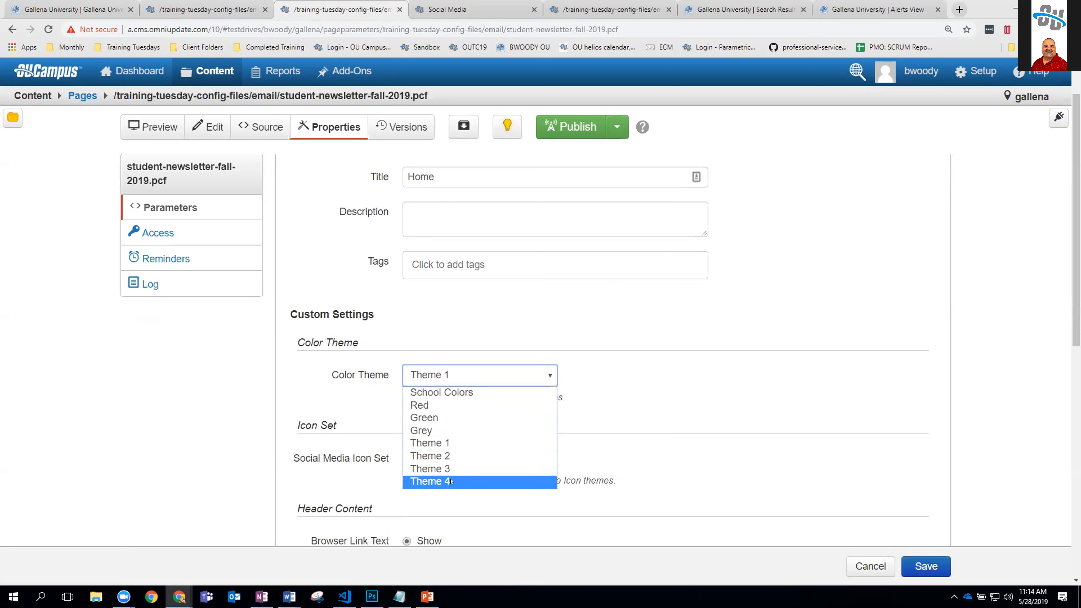
# Step: Compare the newsletter's Color Theme options with the Theme 3 and Theme 4 swatches in the _color-config.pcf preview
pyautogui.click(163, 10)
pyautogui.scroll(-6, 248, 293)
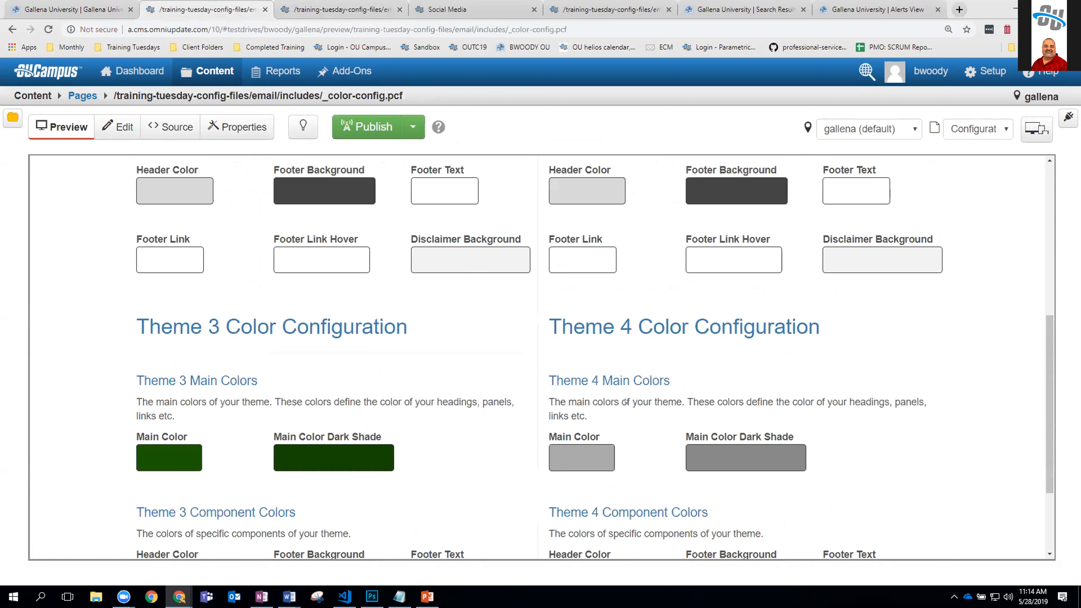
pyautogui.scroll(6, 613, 410)
pyautogui.click(309, 11)
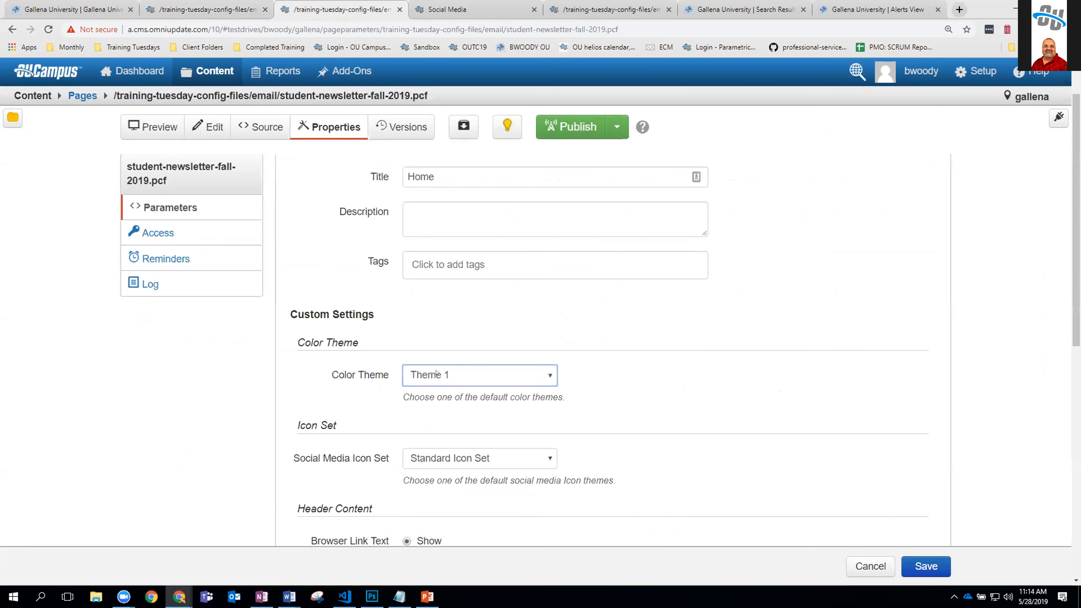
# Step: Set the newsletter's Color Theme to Theme 2, save the parameters and review the recolored newsletter preview
pyautogui.click(444, 382)
pyautogui.click(508, 454)
pyautogui.click(921, 566)
pyautogui.scroll(-1, 533, 346)
pyautogui.scroll(-3, 533, 346)
pyautogui.scroll(5, 523, 278)
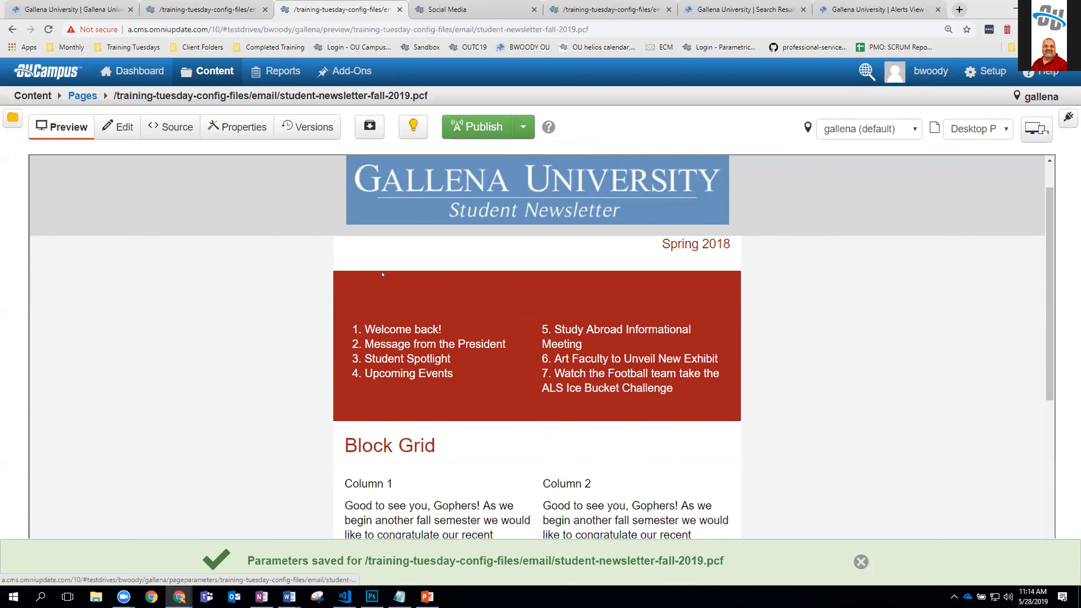
# Step: Set the newsletter's Color Theme back to Theme 1, save the parameters and look over the preview
pyautogui.click(230, 129)
pyautogui.click(456, 430)
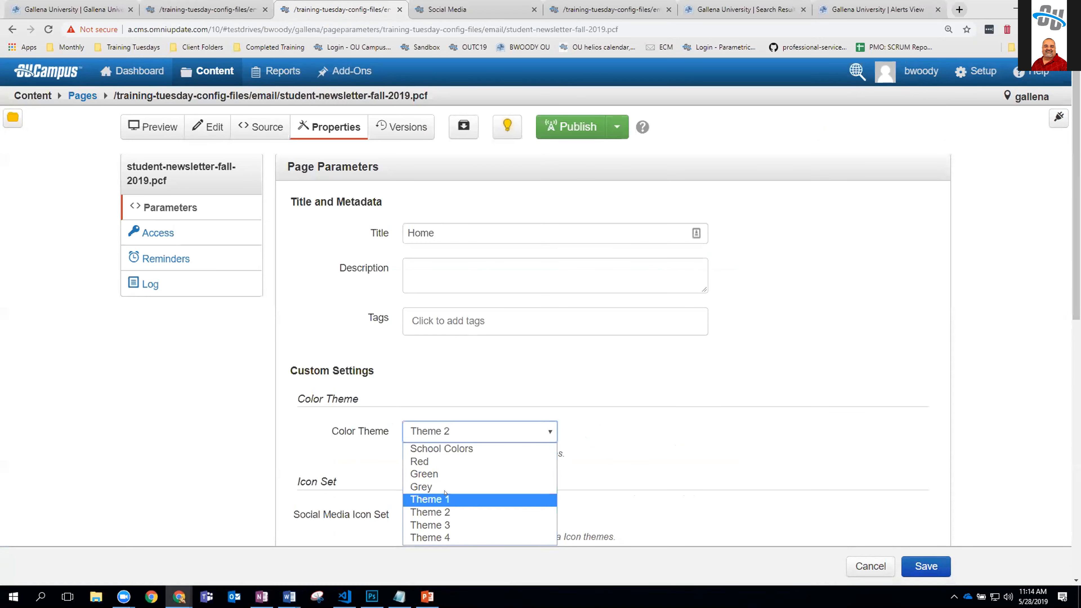
pyautogui.click(438, 499)
pyautogui.click(923, 566)
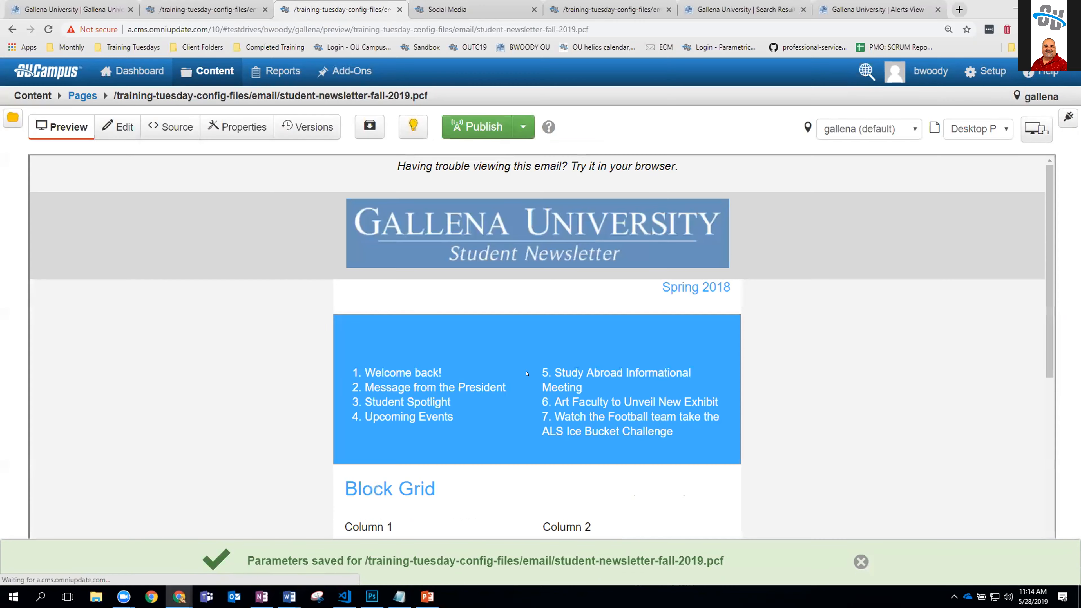
pyautogui.scroll(-3, 361, 275)
pyautogui.scroll(3, 446, 276)
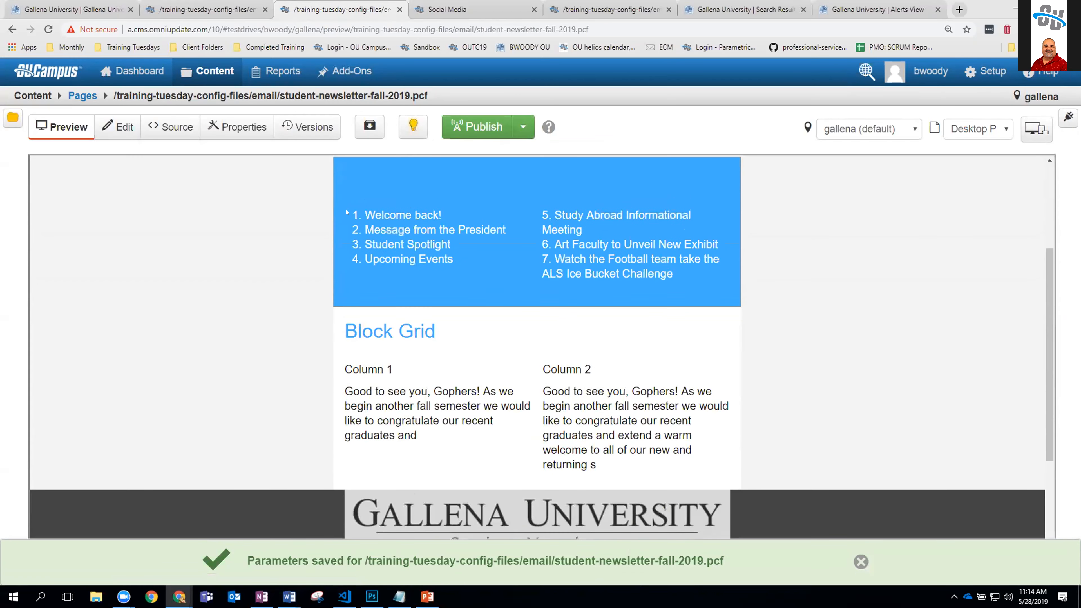
# Step: Check out _color-config.pcf and open its page properties
pyautogui.click(200, 10)
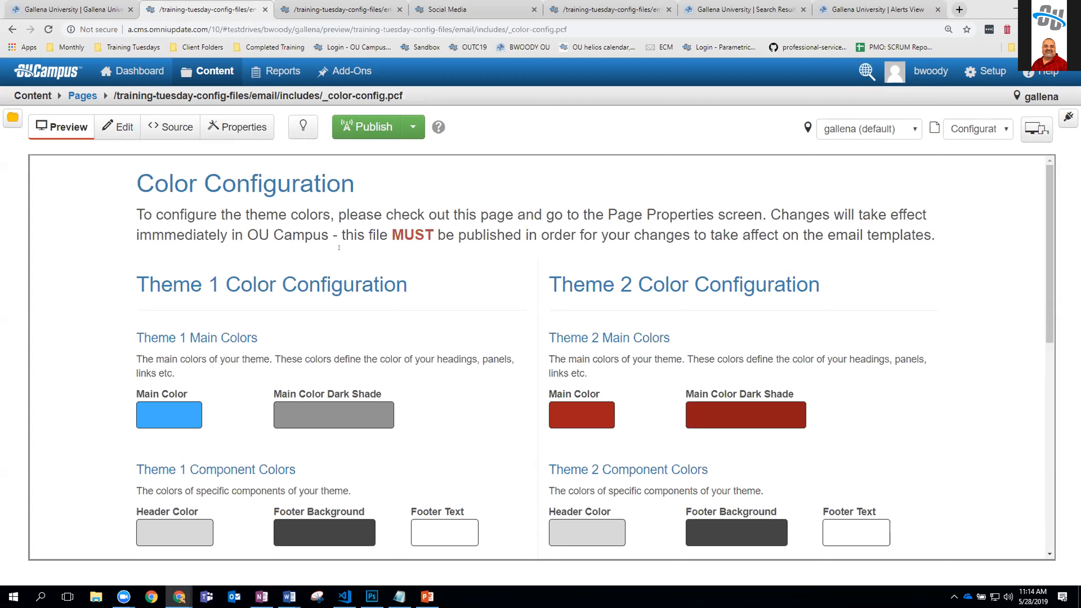
pyautogui.click(301, 127)
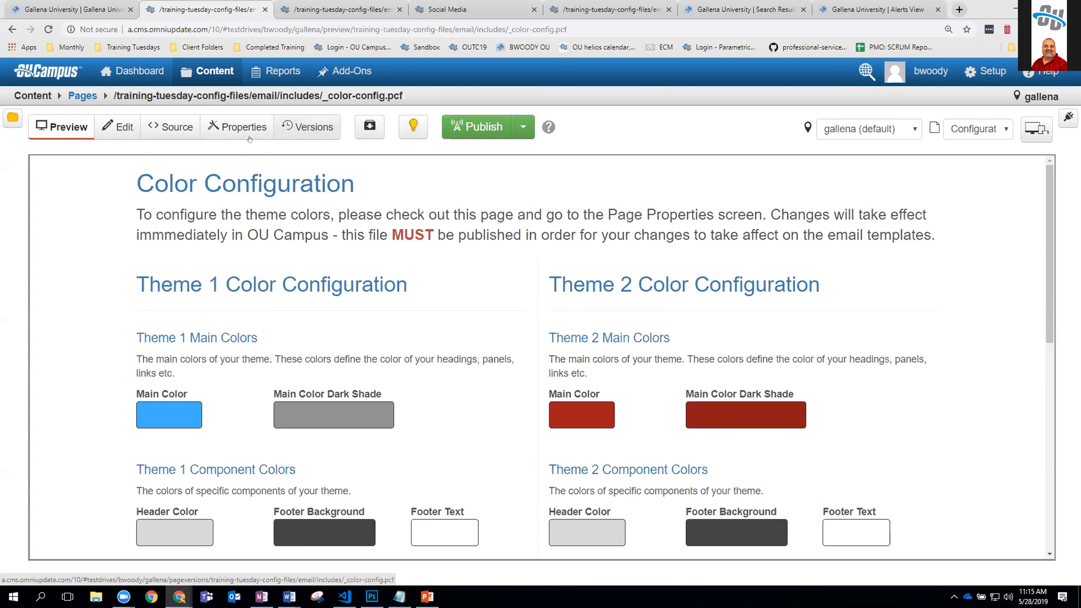
pyautogui.click(237, 128)
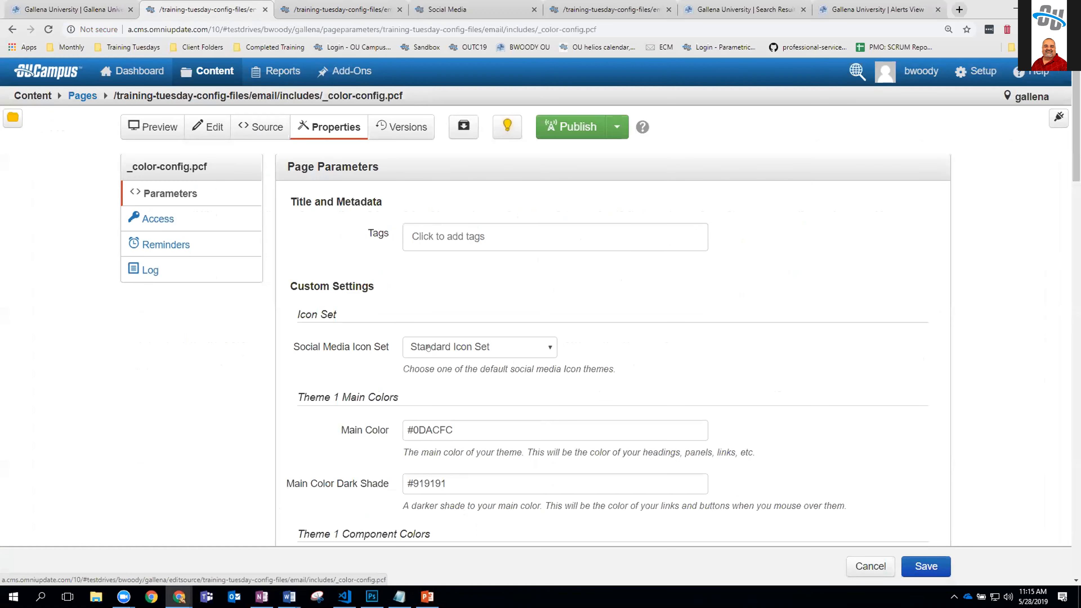
# Step: Examine the main and component color fields of the themes in the _color-config.pcf page parameters
pyautogui.scroll(-4, 579, 336)
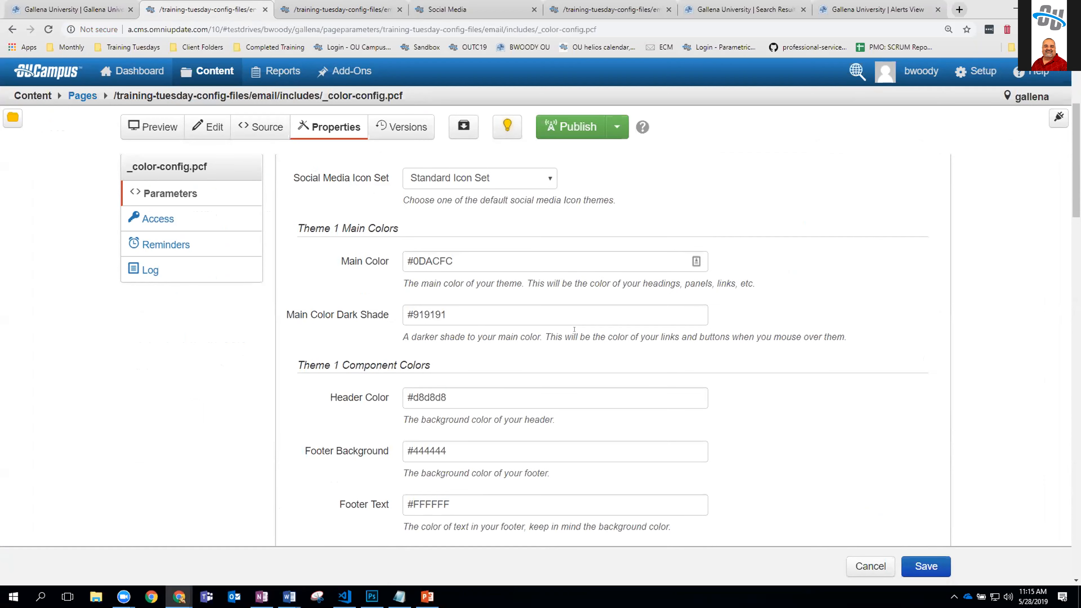
pyautogui.scroll(-5, 574, 329)
pyautogui.scroll(5, 469, 298)
pyautogui.scroll(-1, 445, 347)
pyautogui.scroll(-6, 427, 328)
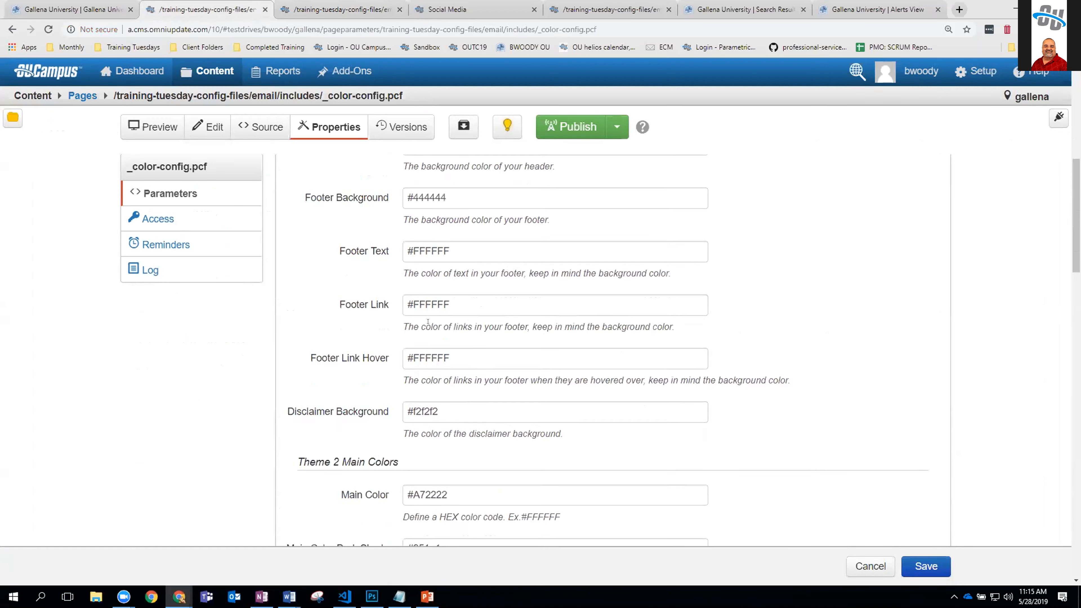
pyautogui.scroll(-3, 421, 347)
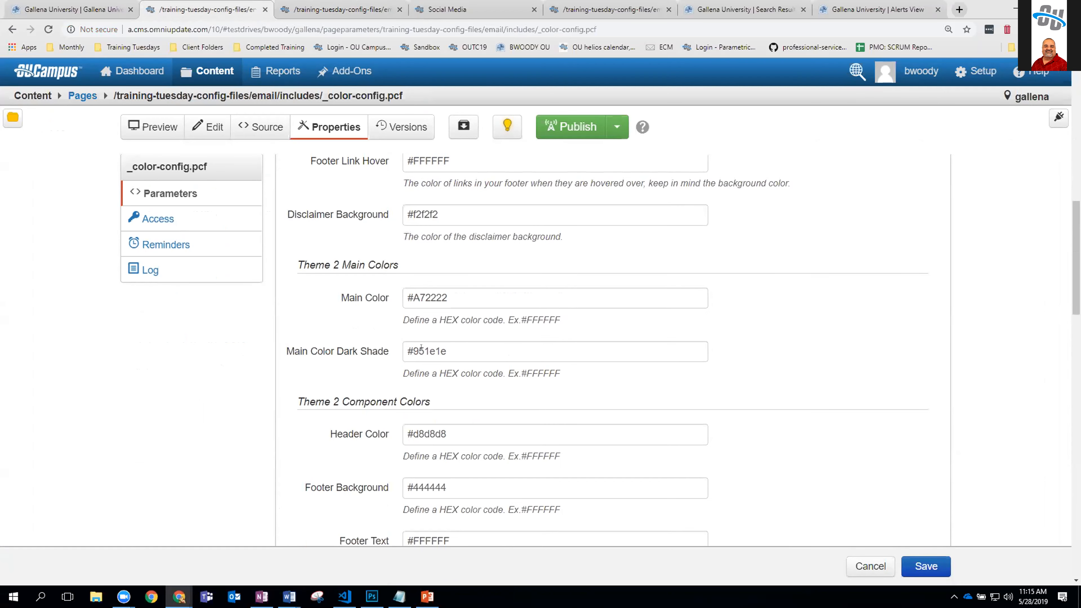
pyautogui.scroll(-10, 423, 349)
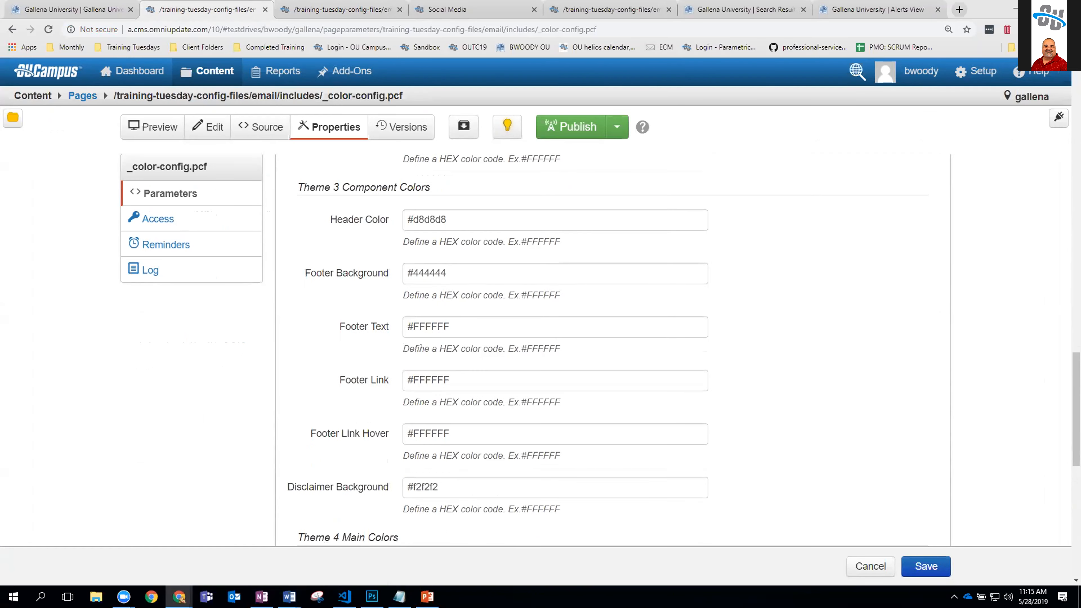
pyautogui.scroll(18, 421, 346)
pyautogui.scroll(2, 421, 347)
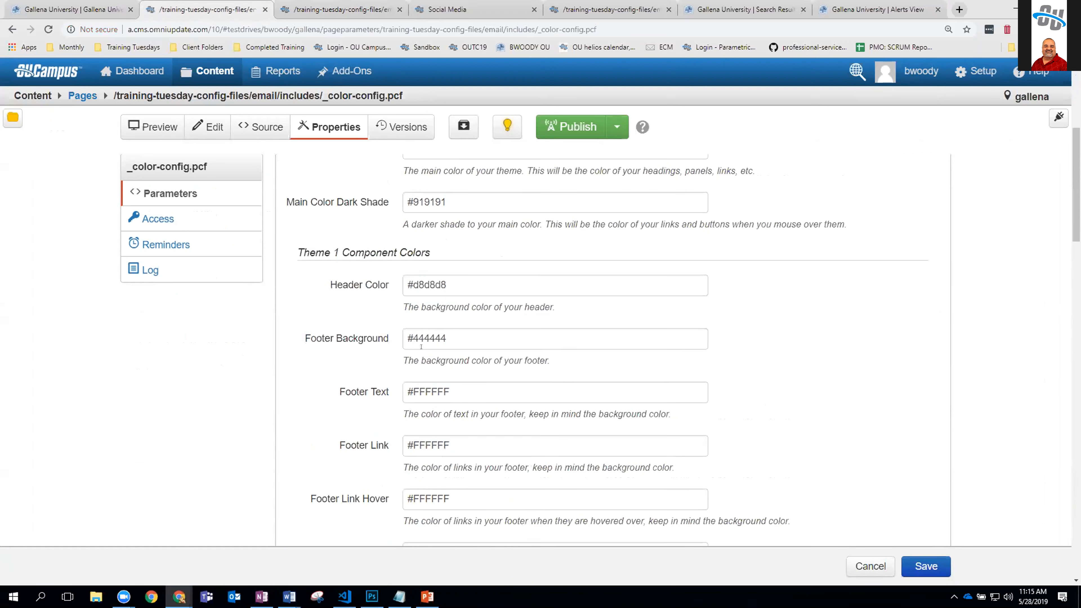
pyautogui.scroll(-1, 426, 353)
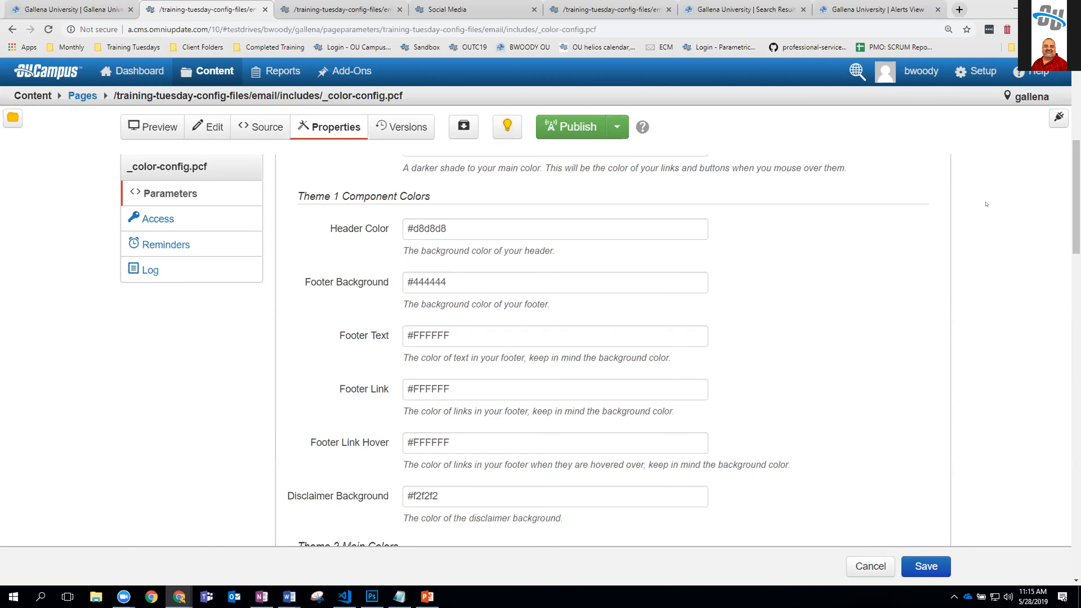
# Step: Pick the color 889011 with the Color Picker gadget and use it as the Theme 1 Header Color
pyautogui.click(1058, 117)
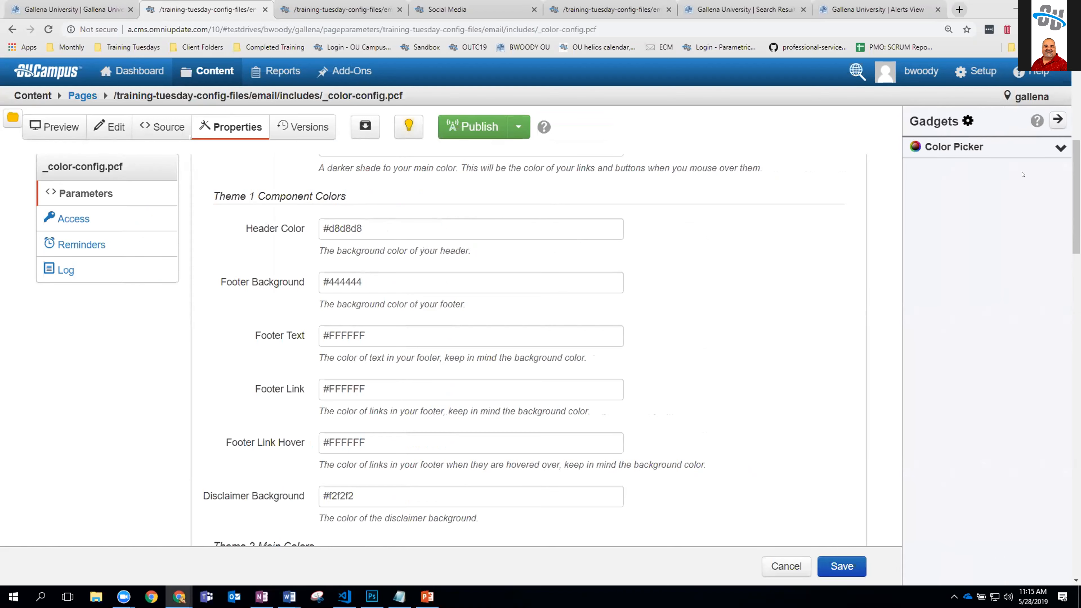
pyautogui.click(1049, 149)
pyautogui.write('889011')
pyautogui.doubleClick(923, 166)
pyautogui.rightClick(920, 164)
pyautogui.click(934, 183)
pyautogui.moveTo(365, 229); pyautogui.dragTo(328, 229)
pyautogui.rightClick(340, 230)
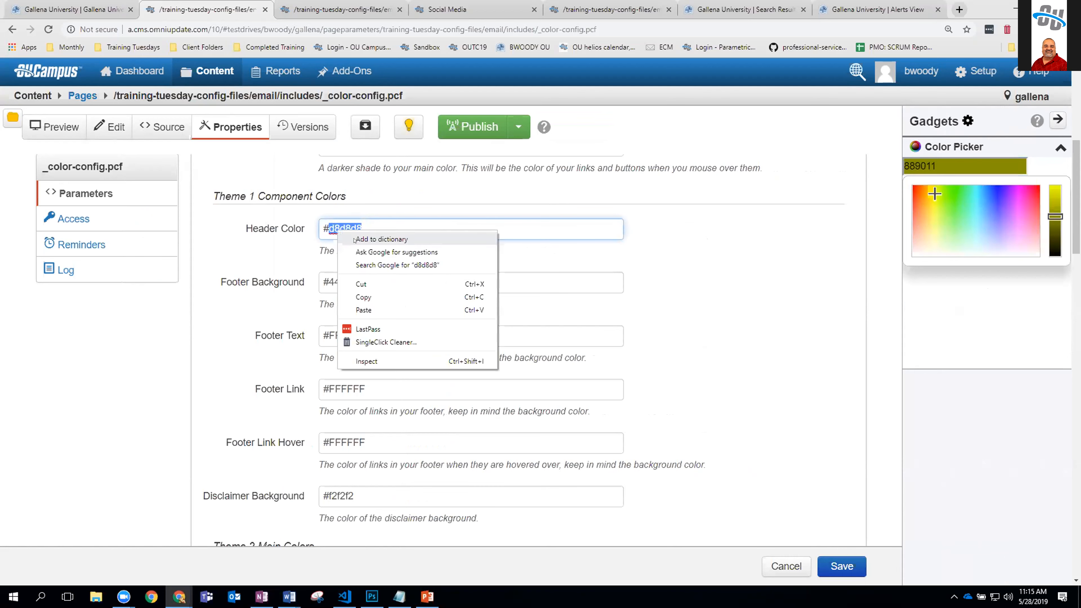
pyautogui.click(366, 309)
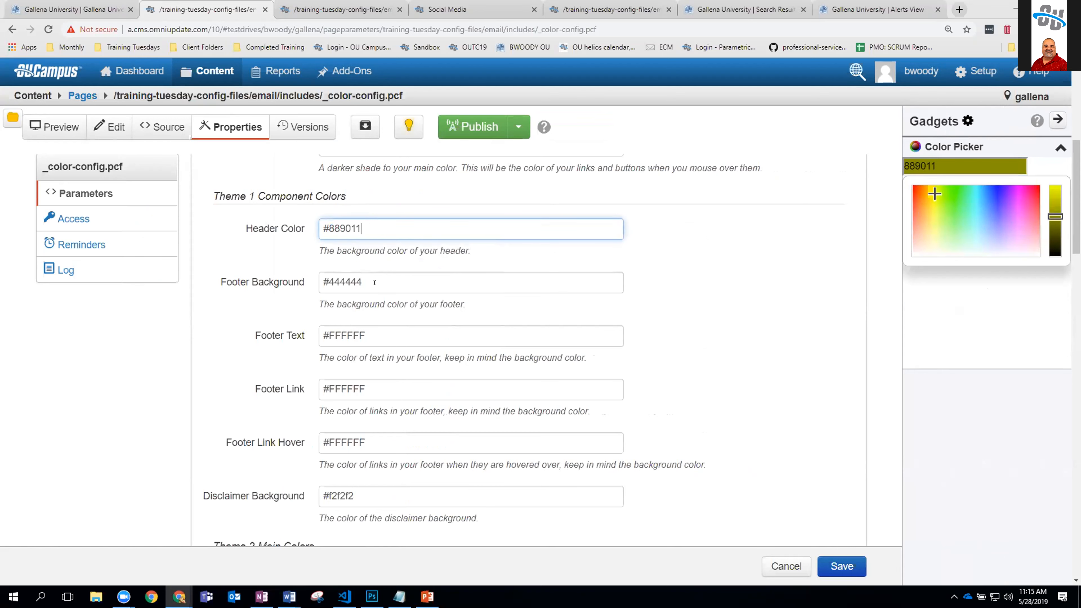
# Step: Pick the color 90627F with the Color Picker gadget and use it as the Theme 1 Footer Background
pyautogui.moveTo(979, 223); pyautogui.dragTo(1026, 233)
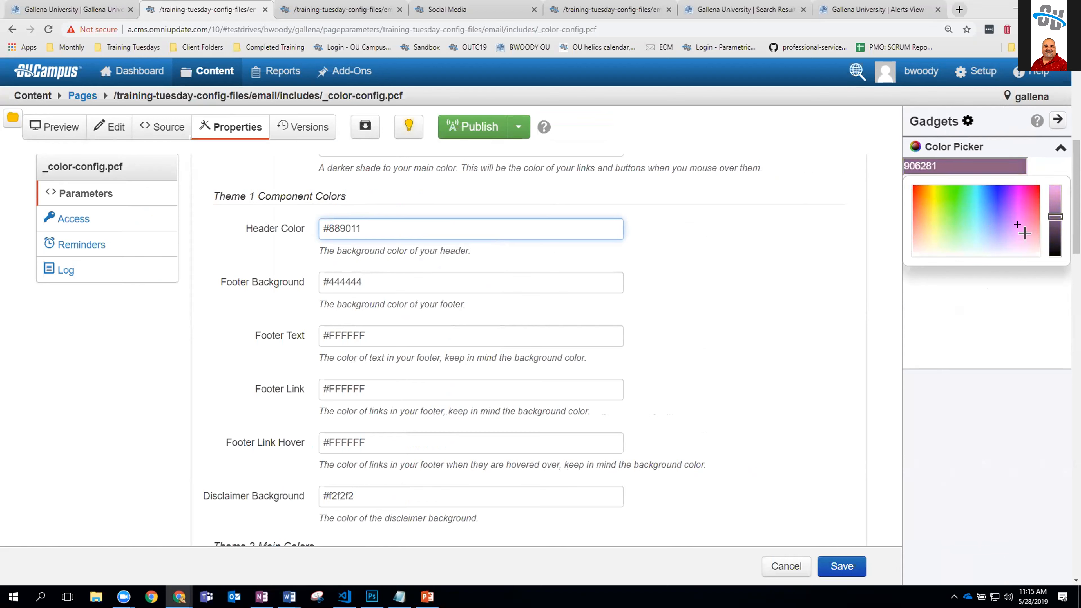
pyautogui.click(920, 166)
pyautogui.doubleClick(914, 161)
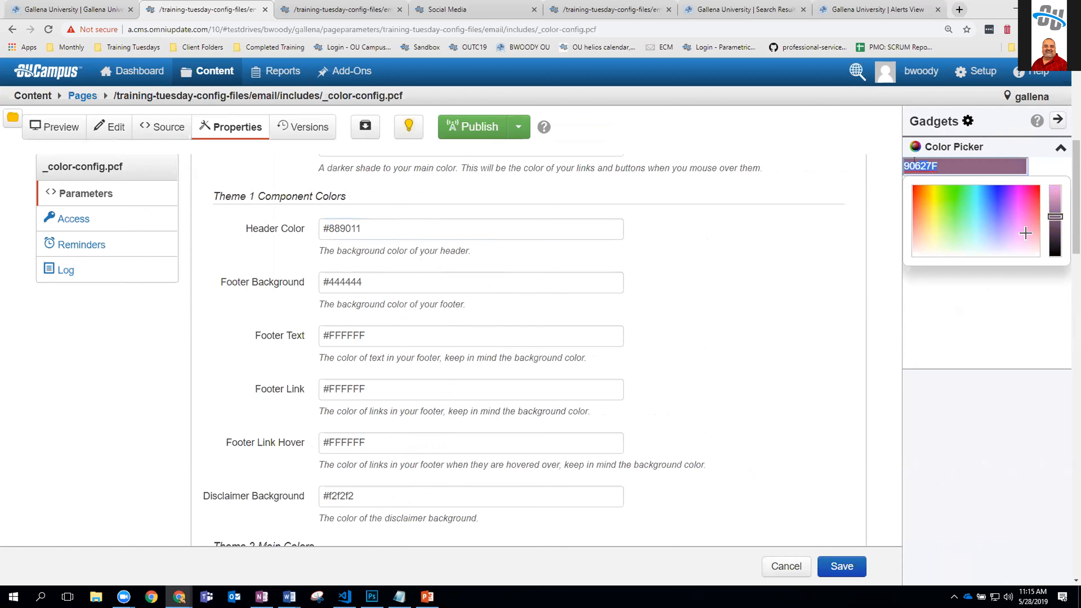
pyautogui.moveTo(362, 282); pyautogui.dragTo(329, 282)
pyautogui.hotkey('ctrl', 'v')
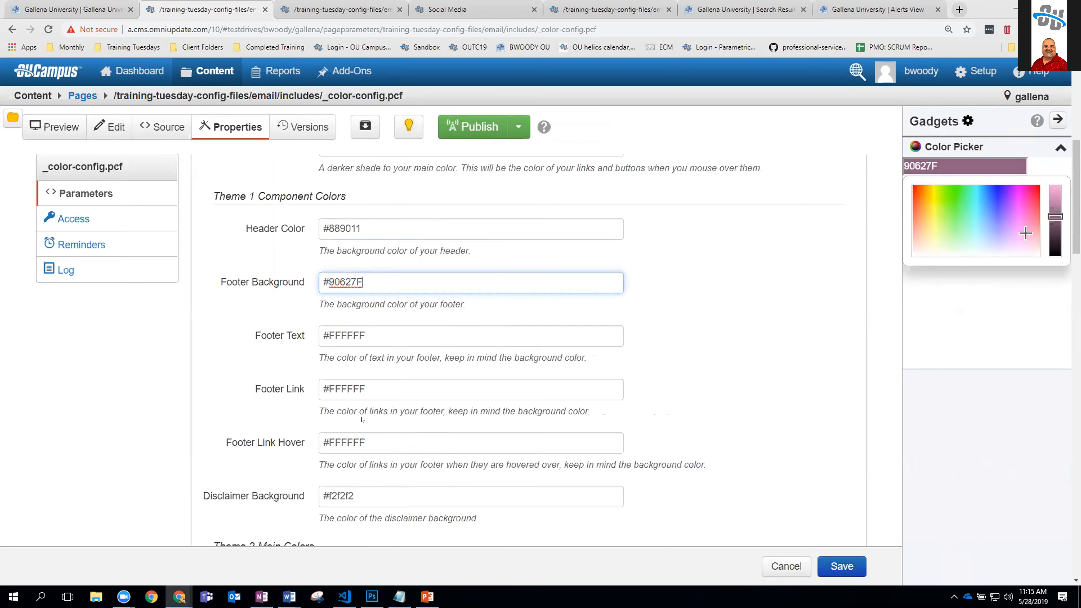
# Step: Set the Theme 1 Footer Link Hover color to the picked 900C49, save the parameters and check the Theme 1 swatches in the preview
pyautogui.scroll(-1, 363, 420)
pyautogui.click(1024, 186)
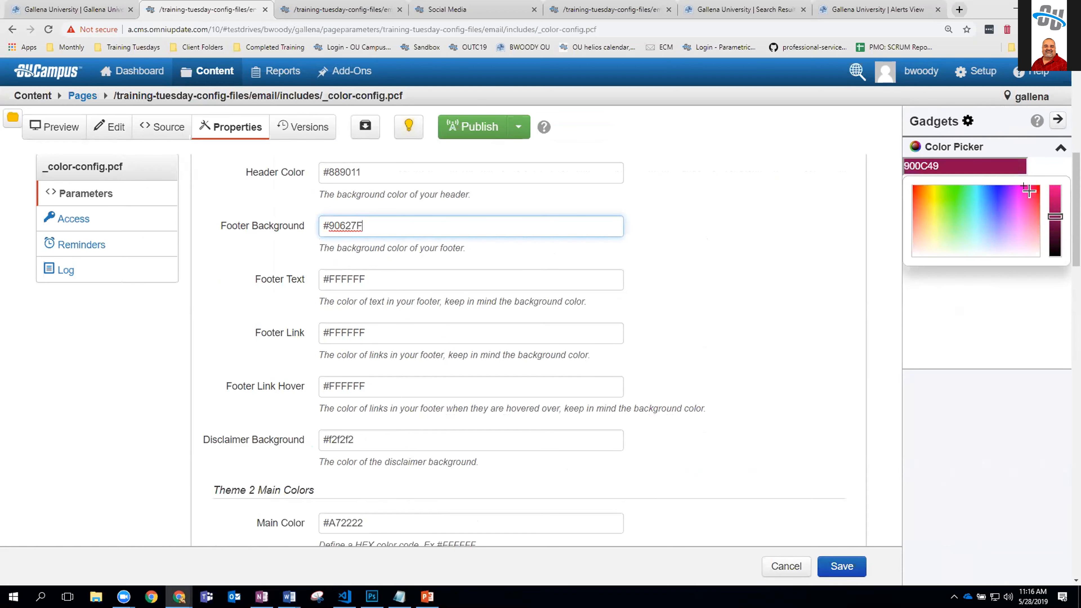
pyautogui.moveTo(940, 162); pyautogui.dragTo(903, 162)
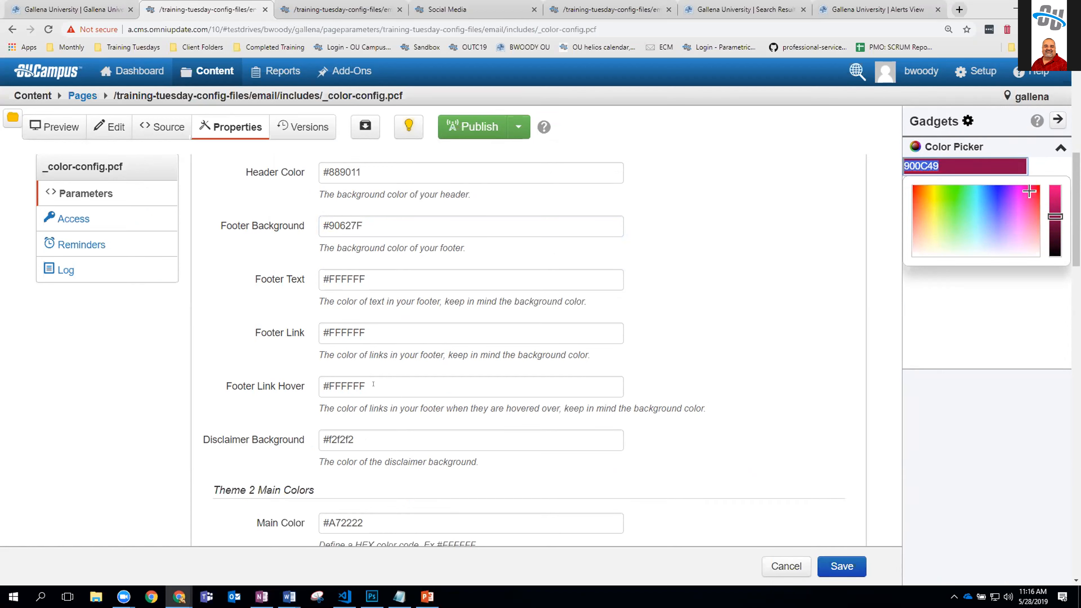
pyautogui.moveTo(383, 382); pyautogui.dragTo(328, 383)
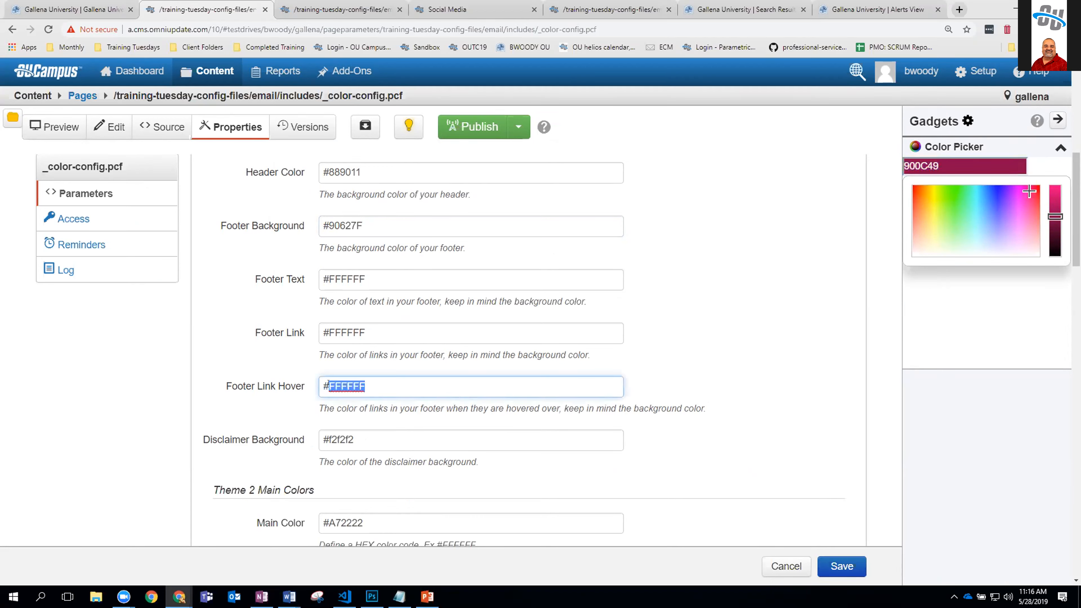
pyautogui.hotkey('ctrl', 'v')
pyautogui.scroll(-1, 554, 447)
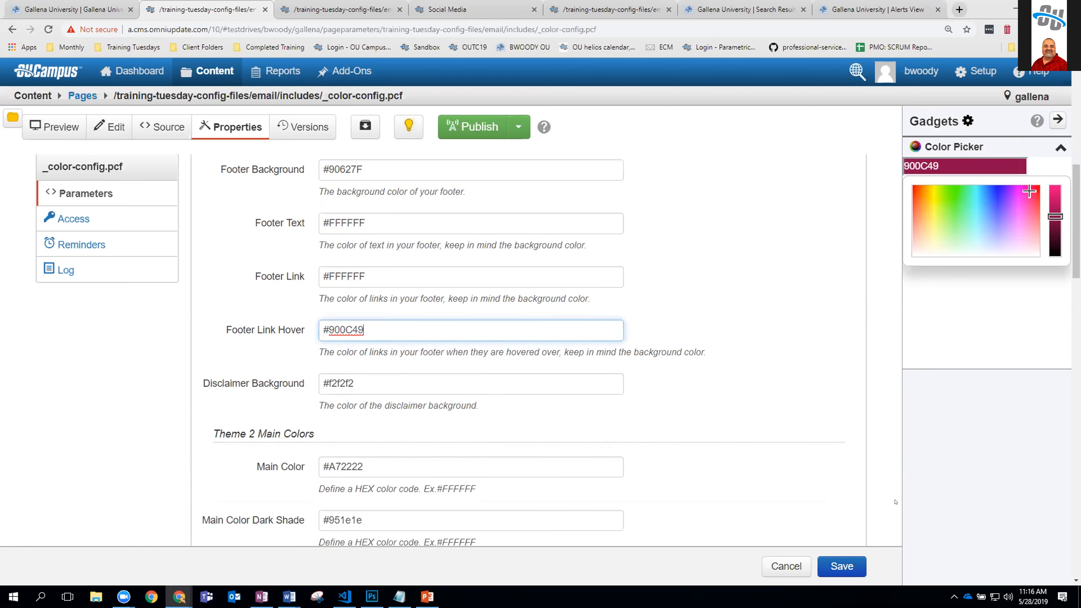
pyautogui.click(842, 565)
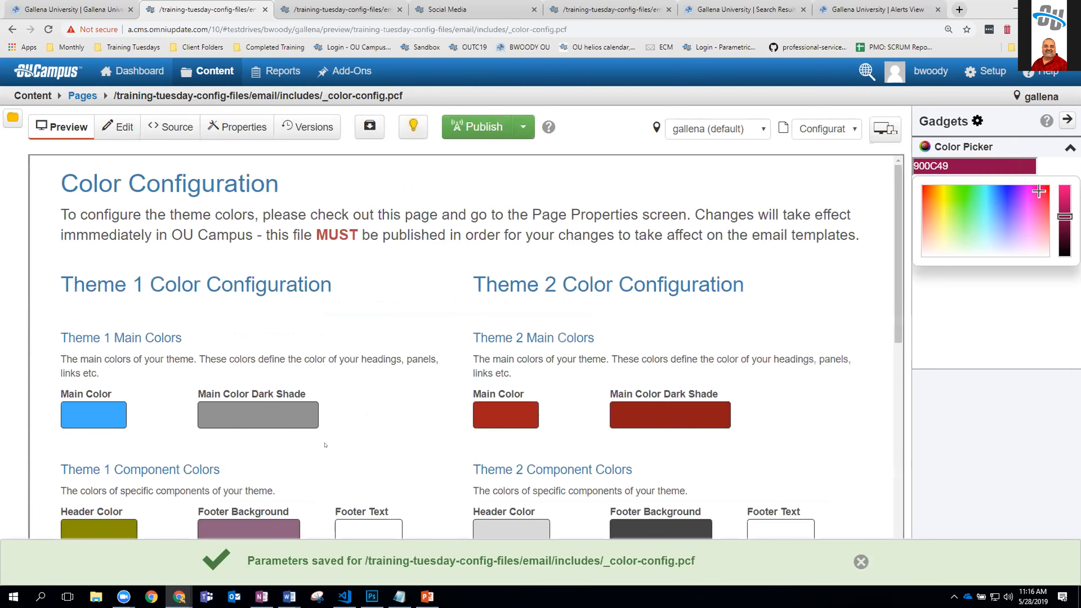
pyautogui.scroll(-5, 325, 445)
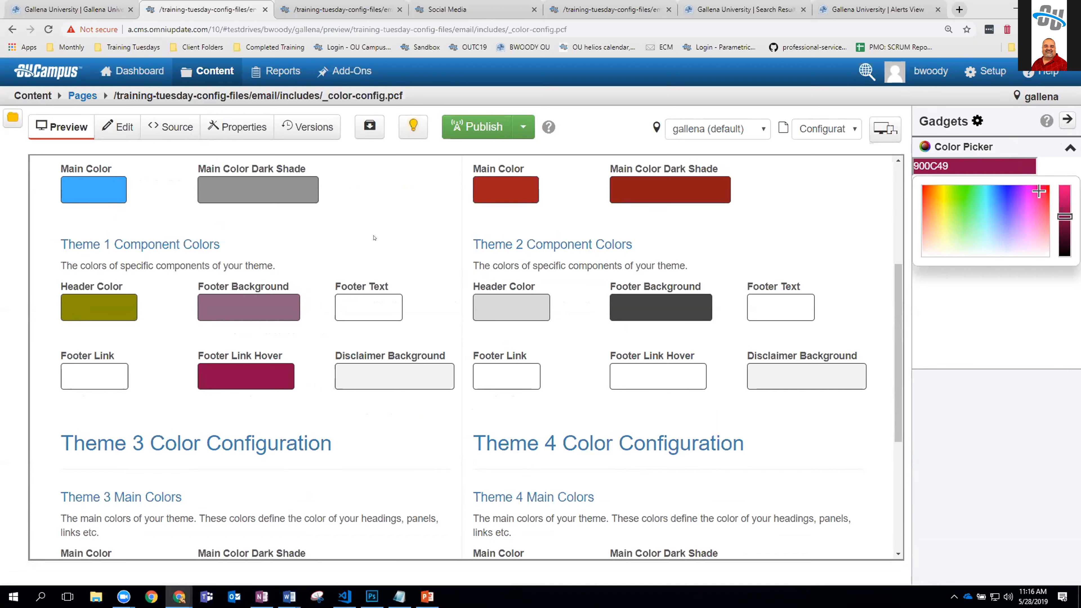
# Step: Reload the student-newsletter-fall-2019.pcf preview and check its header and footer colors before the color configuration is published
pyautogui.click(310, 5)
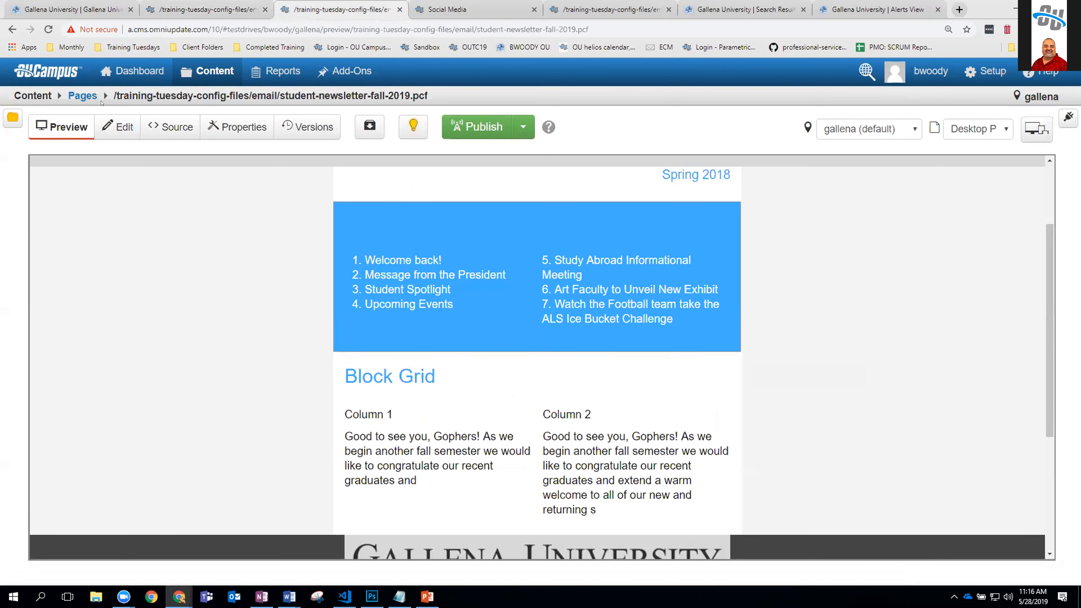
pyautogui.click(48, 30)
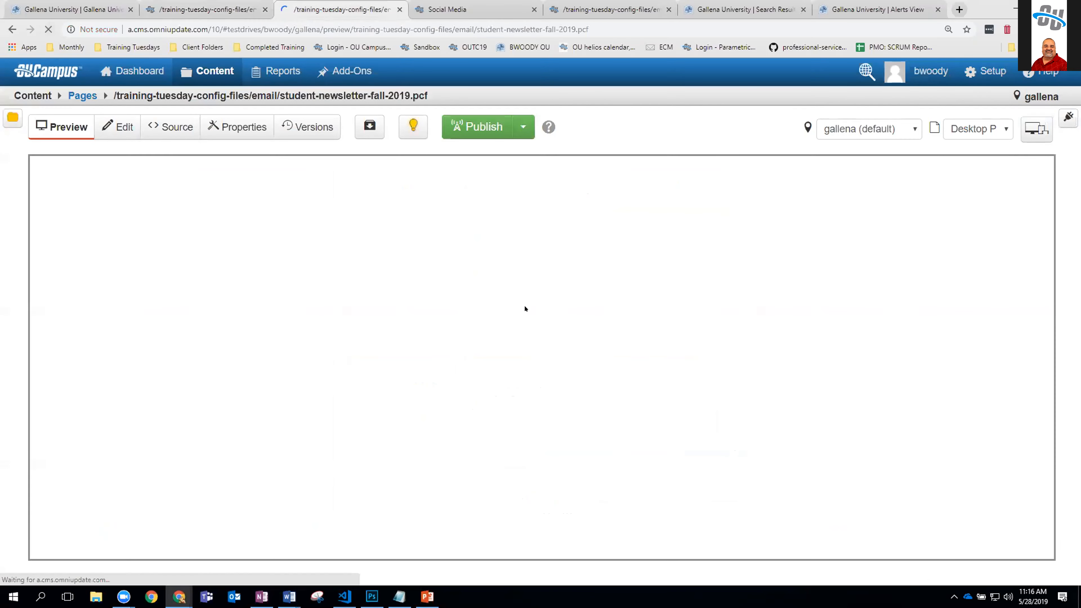
pyautogui.scroll(-6, 520, 334)
pyautogui.scroll(4, 518, 336)
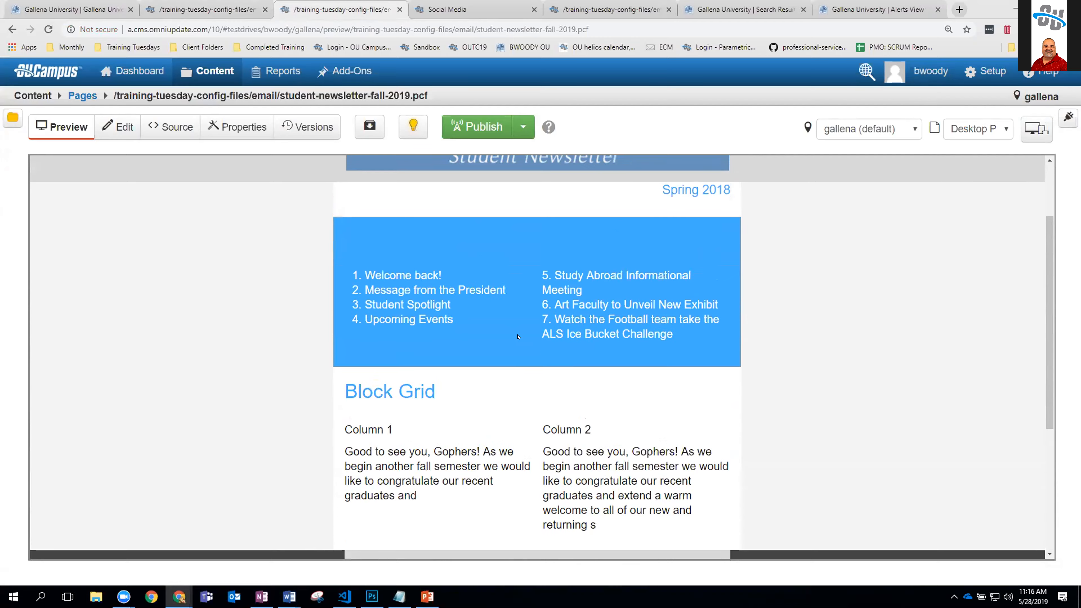
pyautogui.scroll(2, 519, 337)
# Step: Return to _color-config.pcf and publish it
pyautogui.click(175, 10)
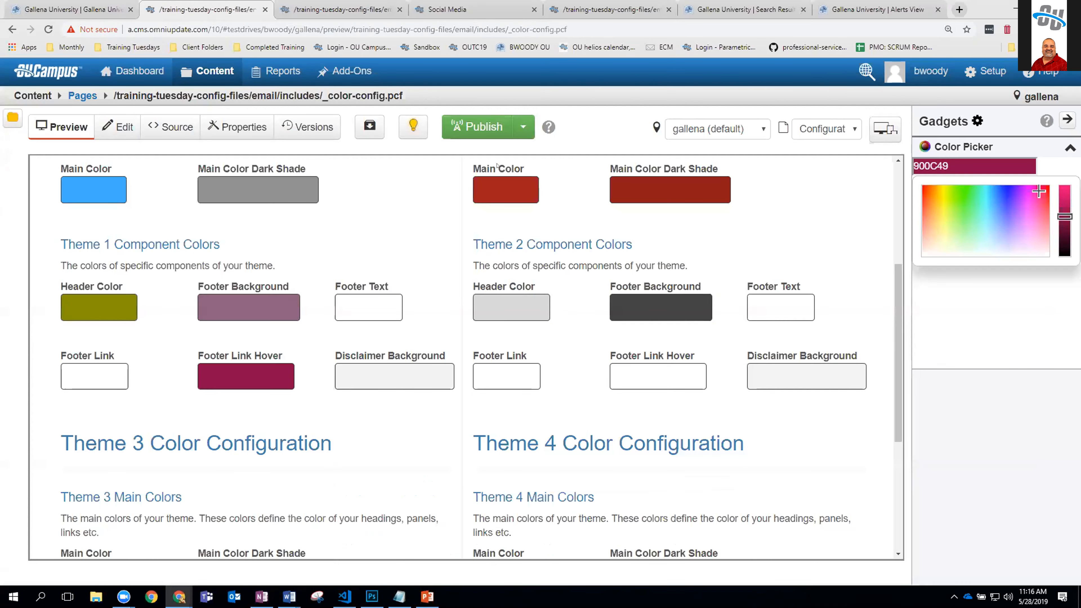
pyautogui.click(476, 125)
pyautogui.click(715, 286)
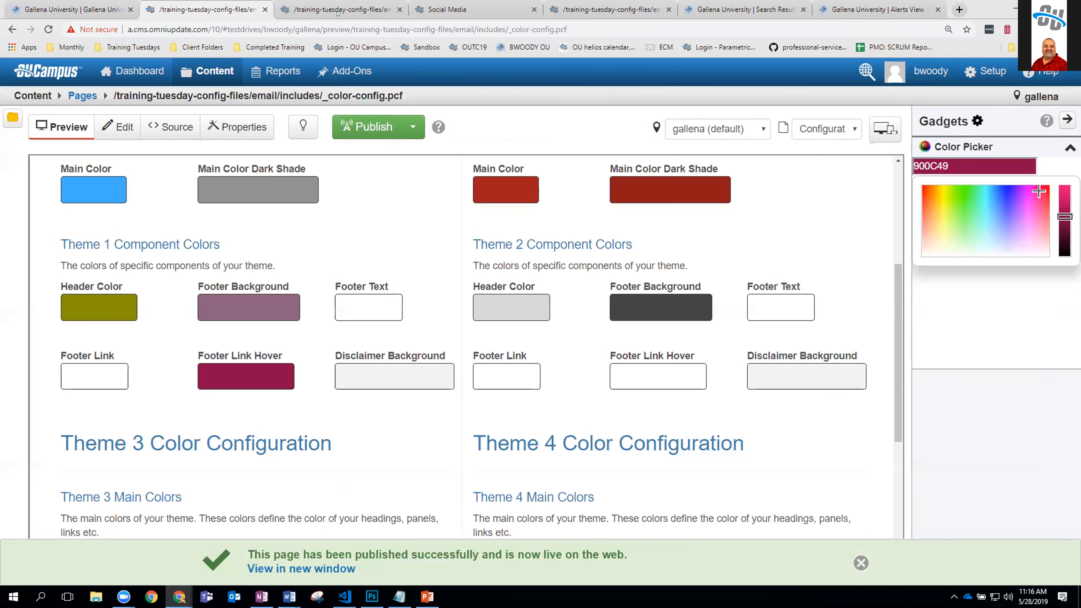
# Step: Reload the student newsletter preview and examine the header and footer colors taken from the published configuration
pyautogui.click(337, 10)
pyautogui.click(48, 29)
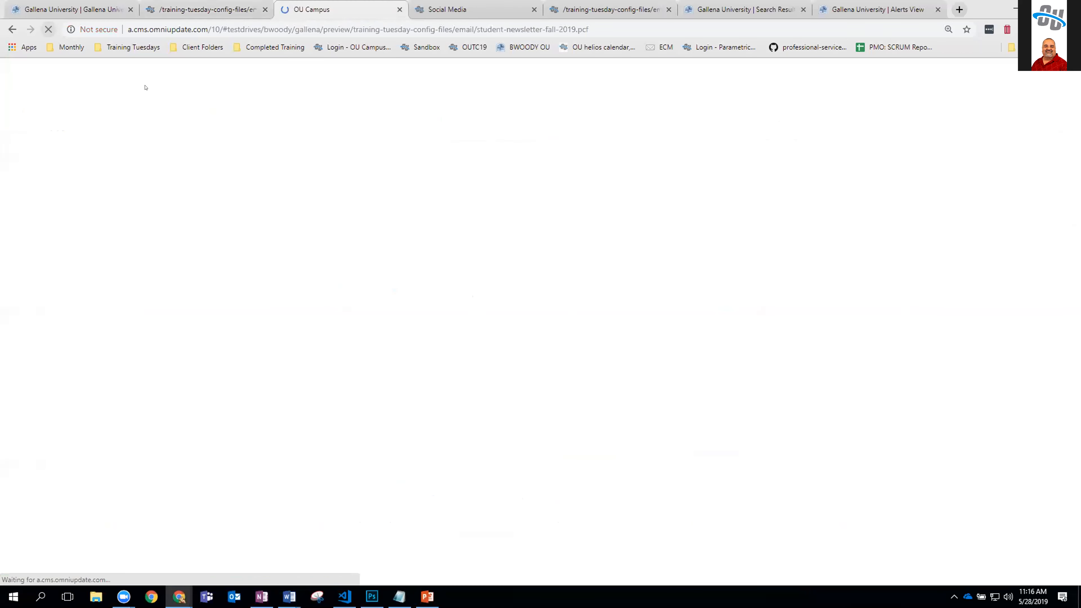
pyautogui.scroll(-1, 452, 265)
pyautogui.scroll(-5, 453, 265)
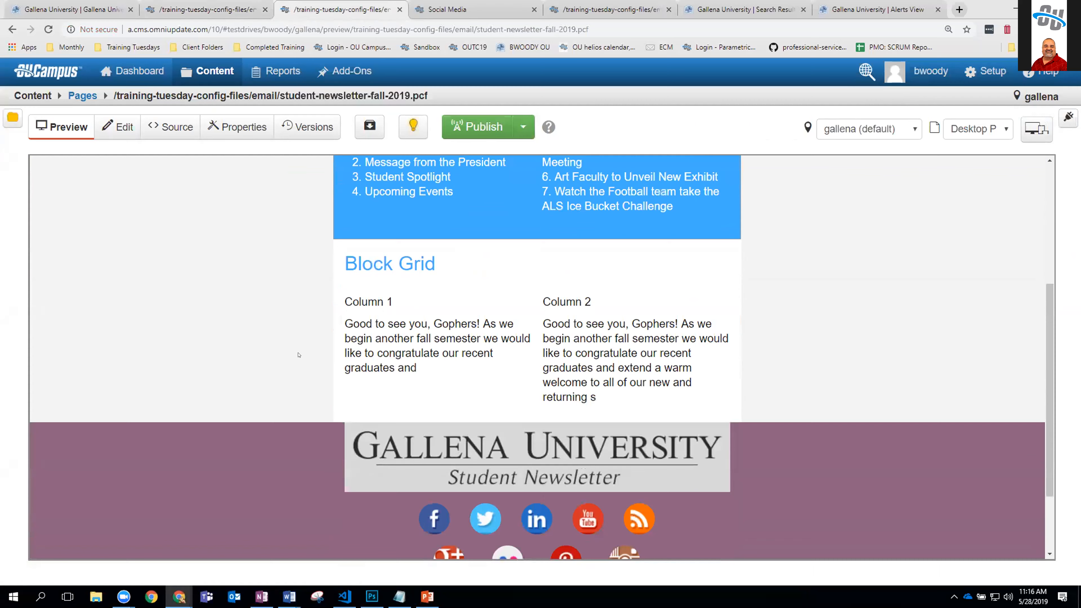
pyautogui.scroll(-2, 770, 525)
pyautogui.scroll(6, 785, 452)
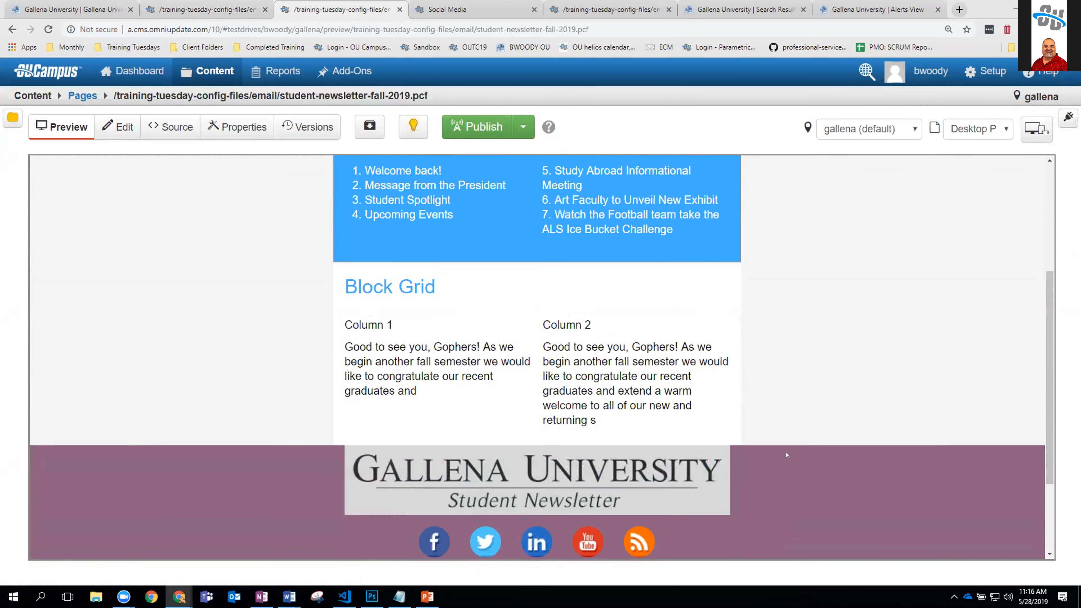
pyautogui.scroll(1, 786, 447)
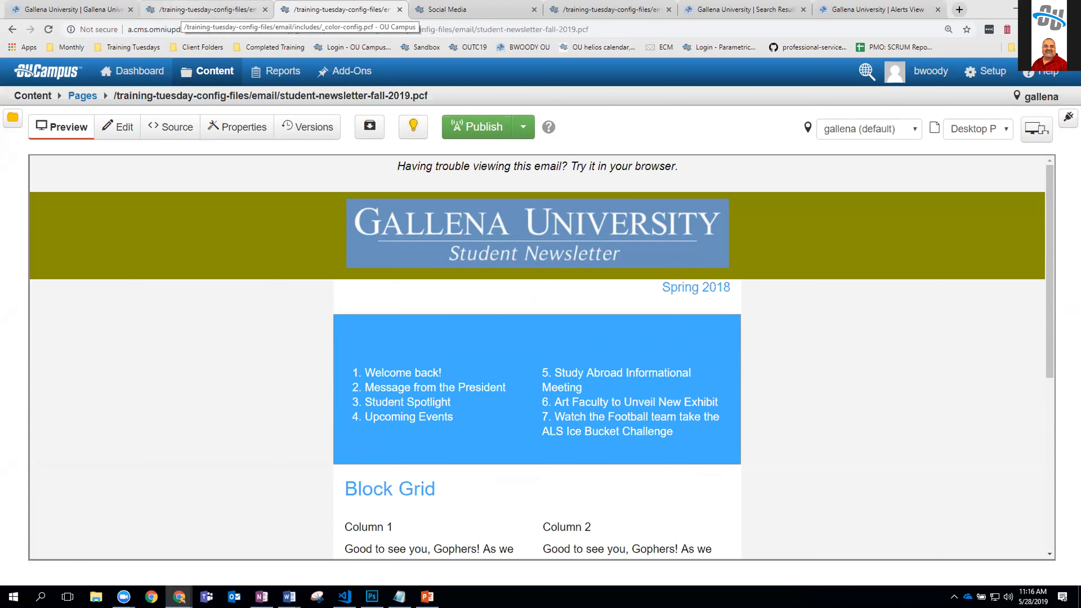
pyautogui.scroll(-7, 327, 385)
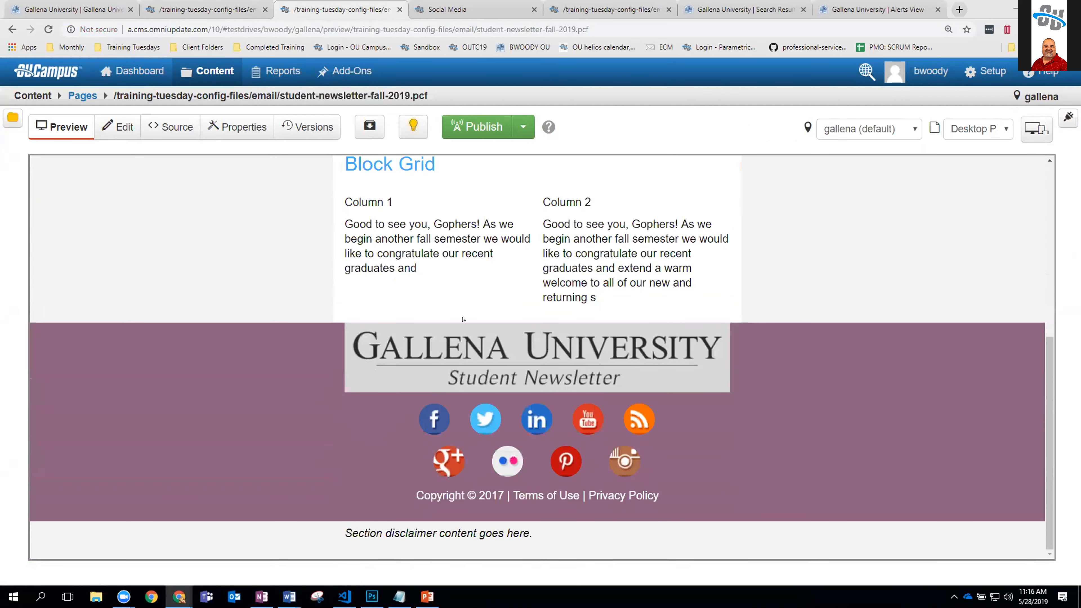
# Step: Open footer.pcf from the email includes folder and show its page parameters
pyautogui.click(181, 10)
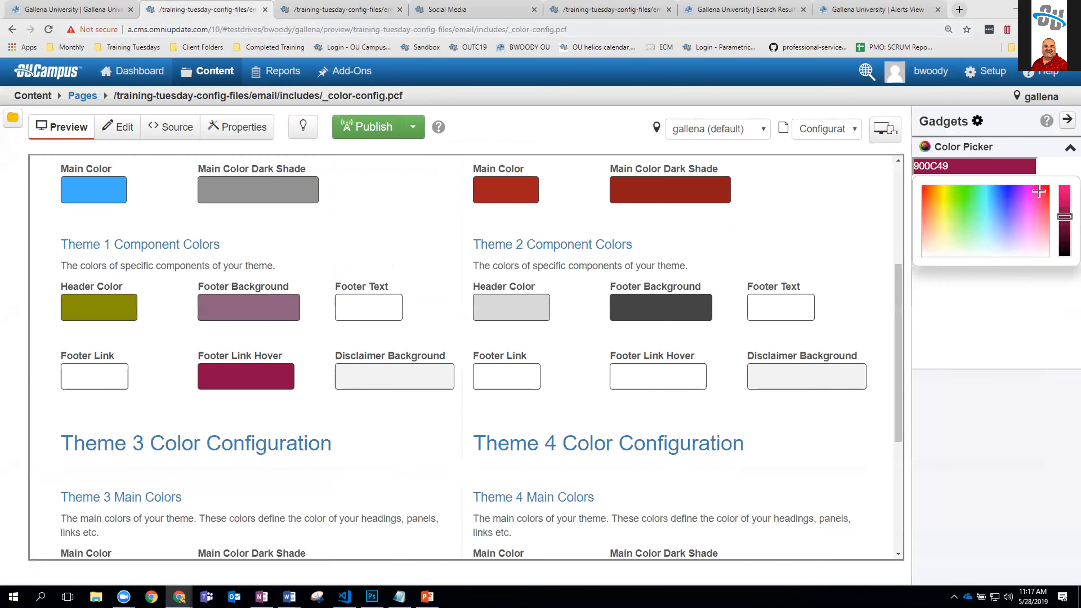
pyautogui.click(85, 96)
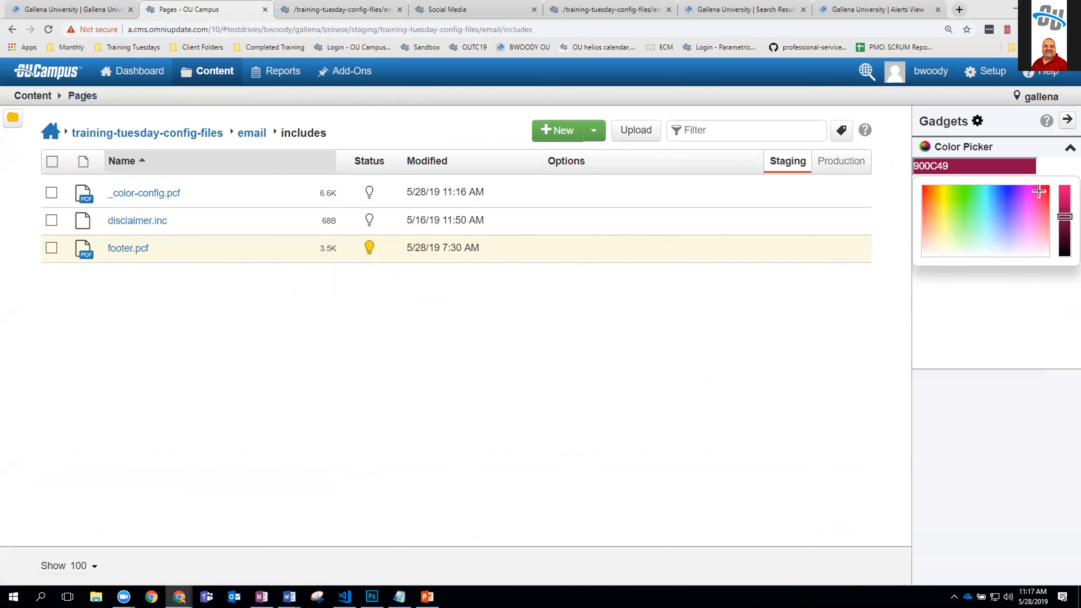
pyautogui.click(130, 248)
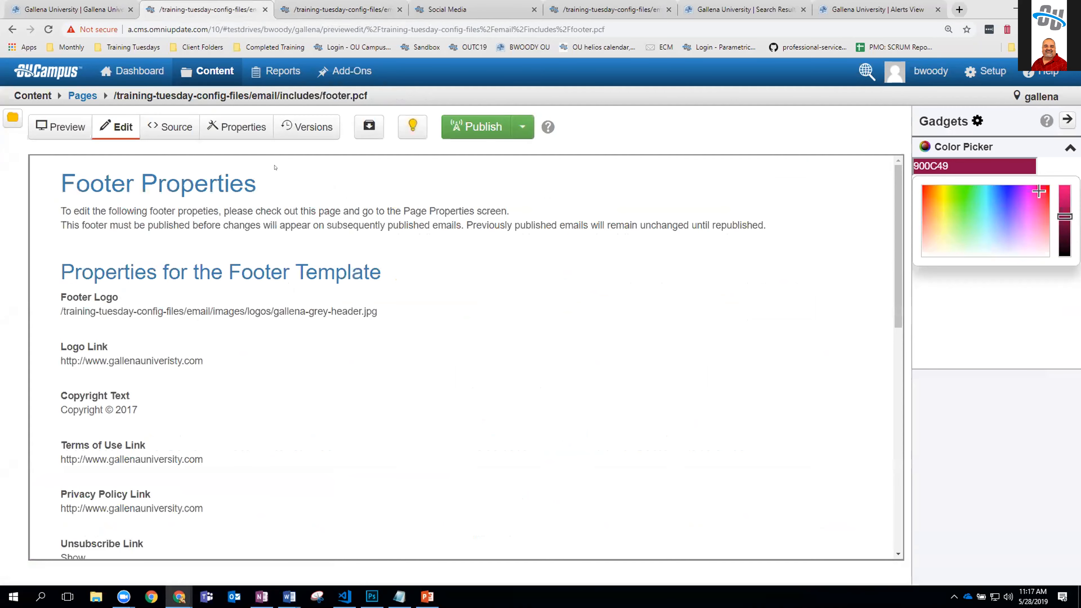
pyautogui.click(236, 127)
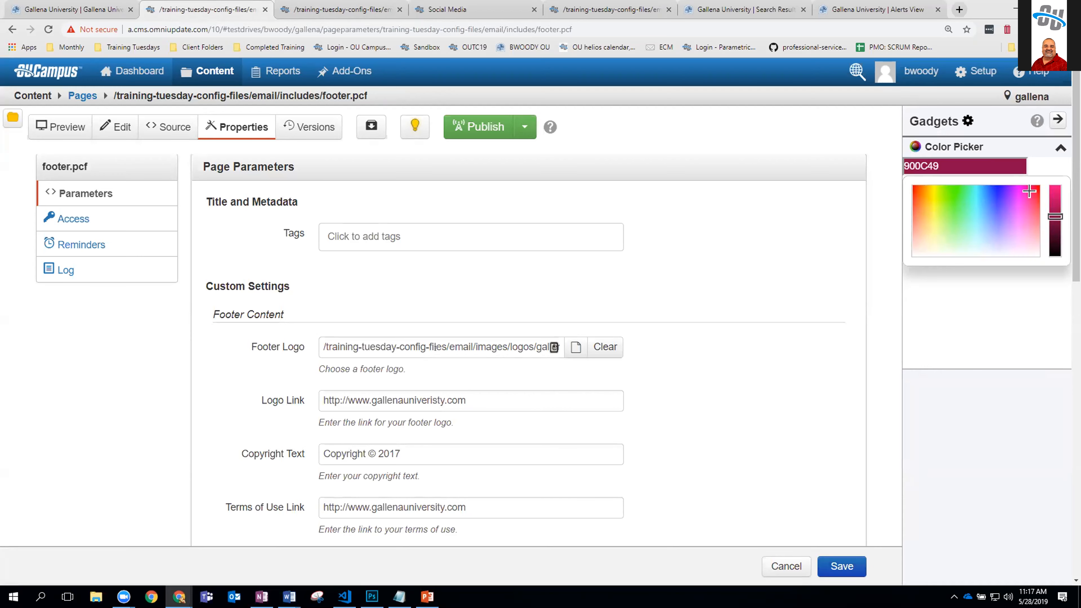
# Step: Choose generic-logo.jpg from the logos folder as the Footer Logo and save the footer parameters
pyautogui.click(572, 348)
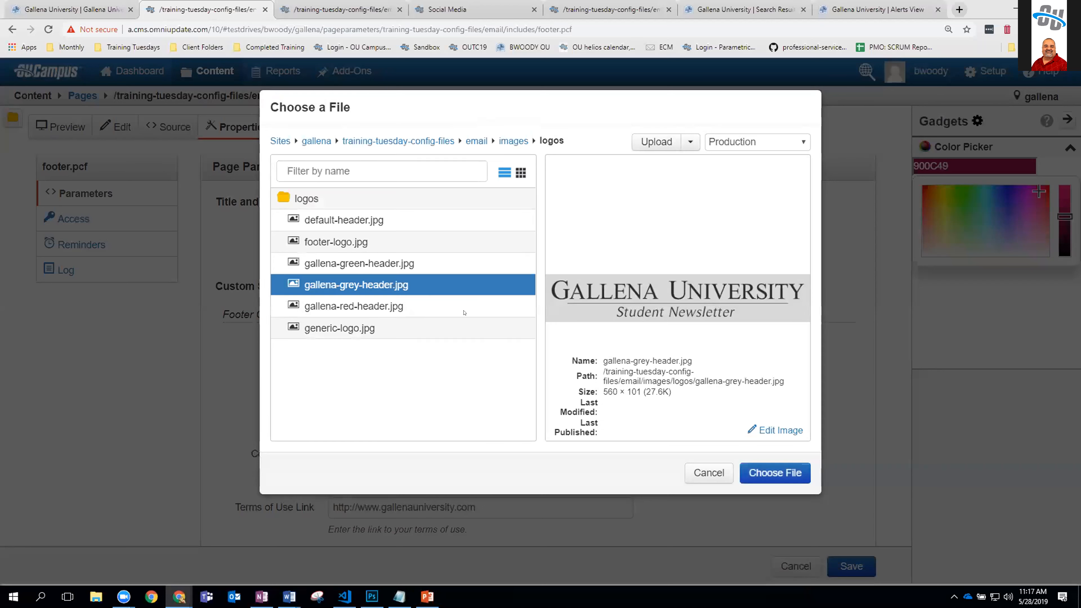
pyautogui.click(355, 307)
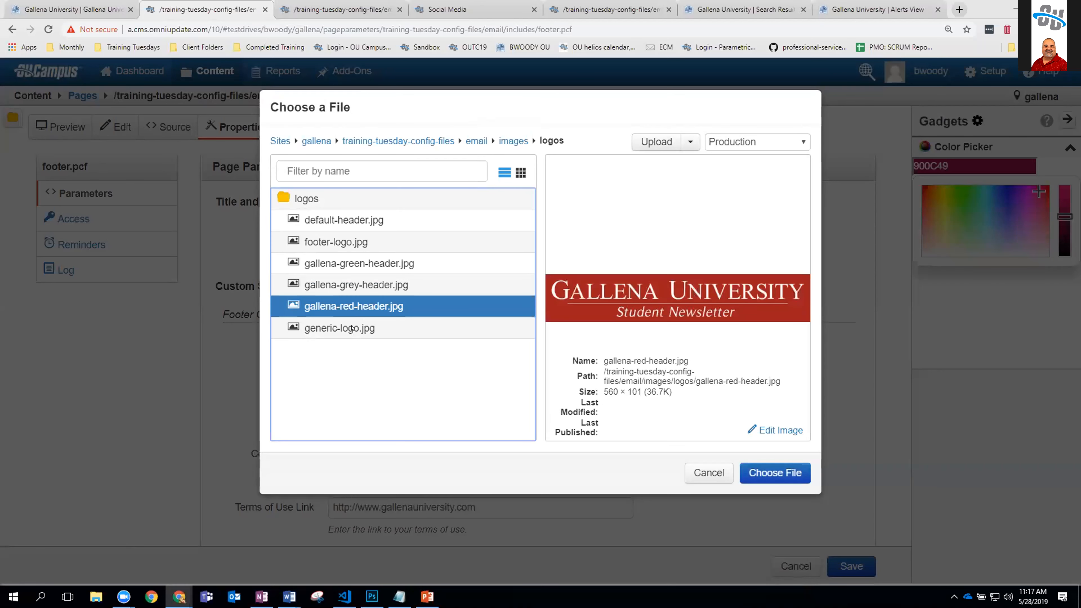
pyautogui.click(352, 328)
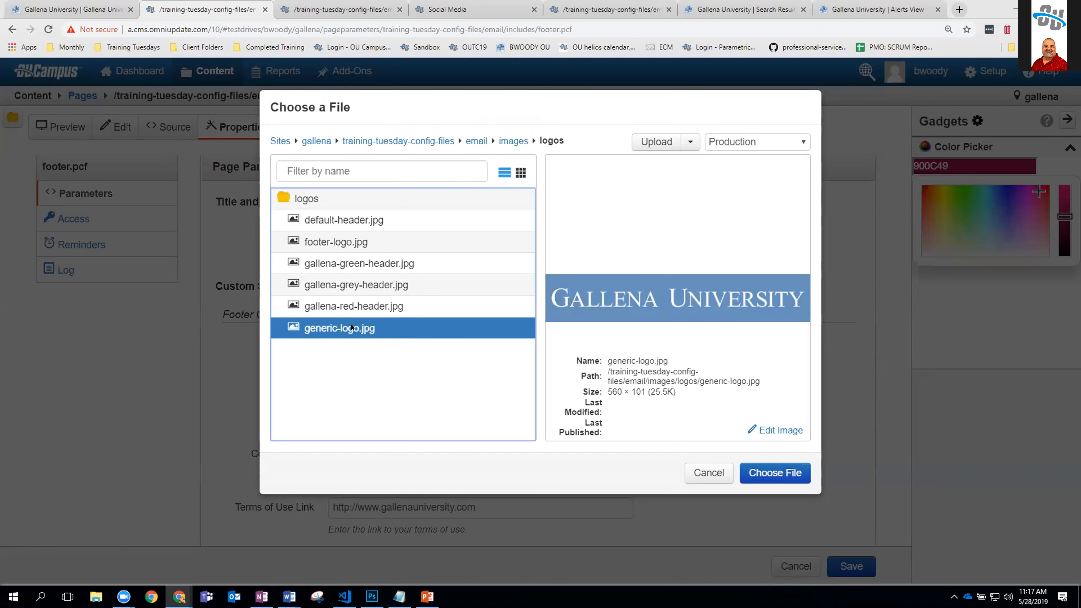
pyautogui.click(763, 473)
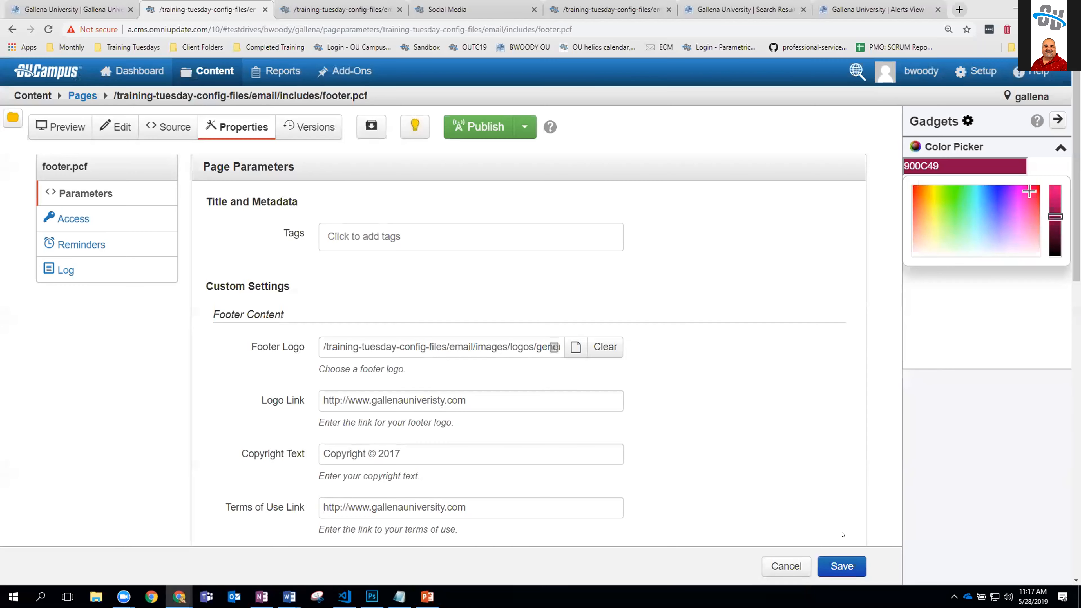
pyautogui.click(849, 570)
# Step: Publish footer.pcf and reload the student newsletter preview to check the footer logo
pyautogui.click(477, 126)
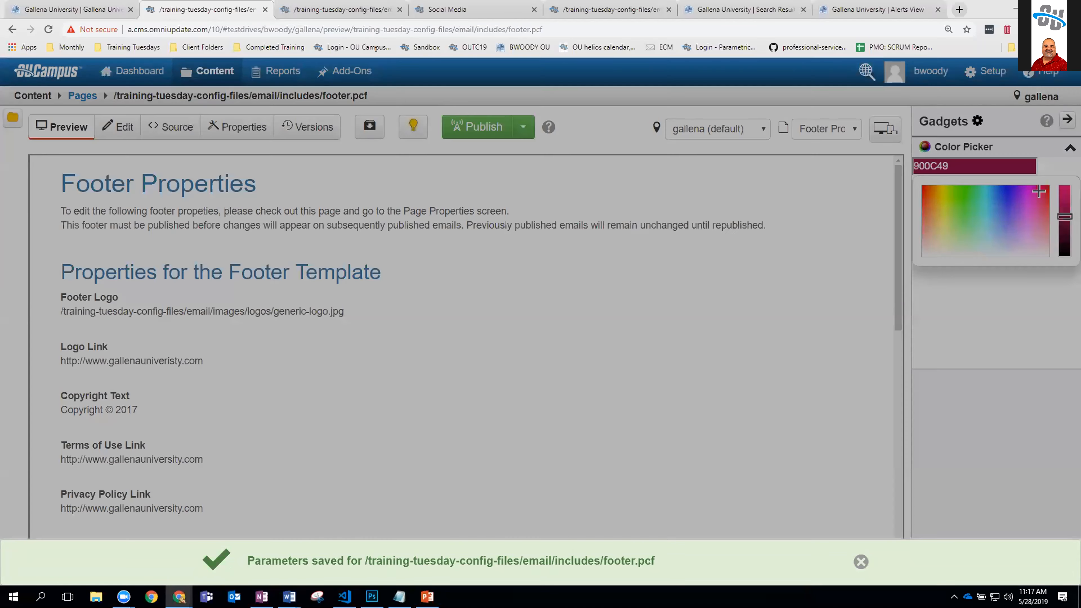
pyautogui.click(700, 291)
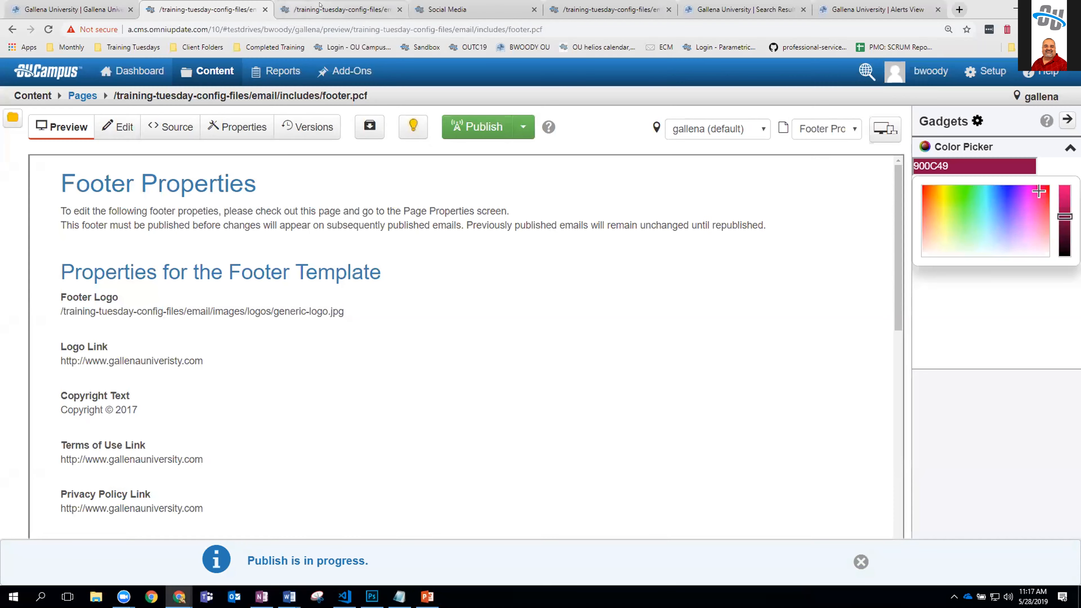
pyautogui.click(338, 9)
pyautogui.click(48, 29)
pyautogui.scroll(-6, 364, 202)
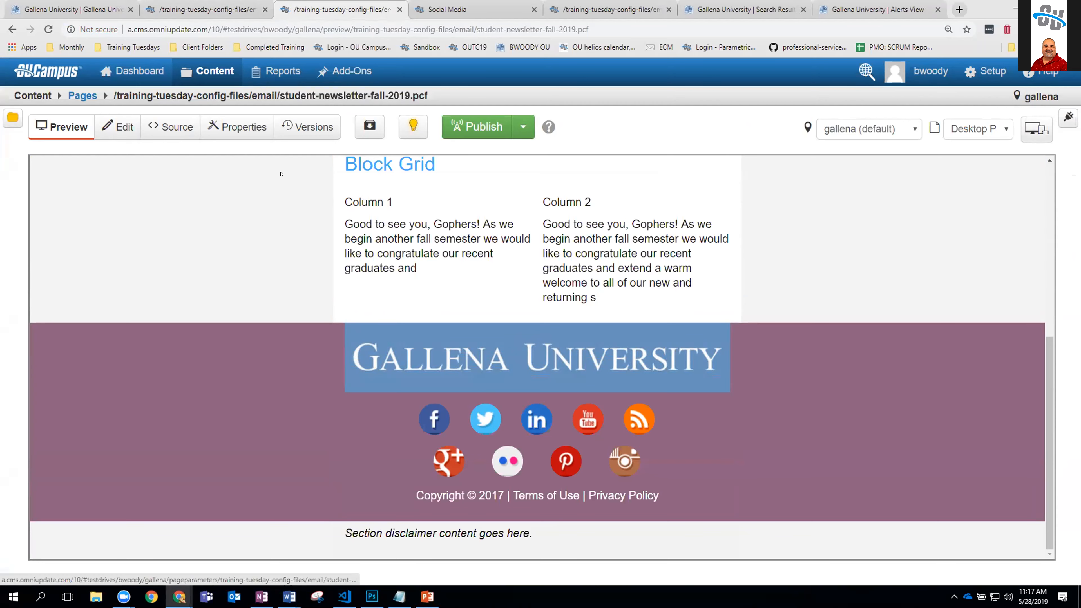
# Step: Check out footer.pcf again and review the Social Media link fields in its page parameters
pyautogui.click(192, 11)
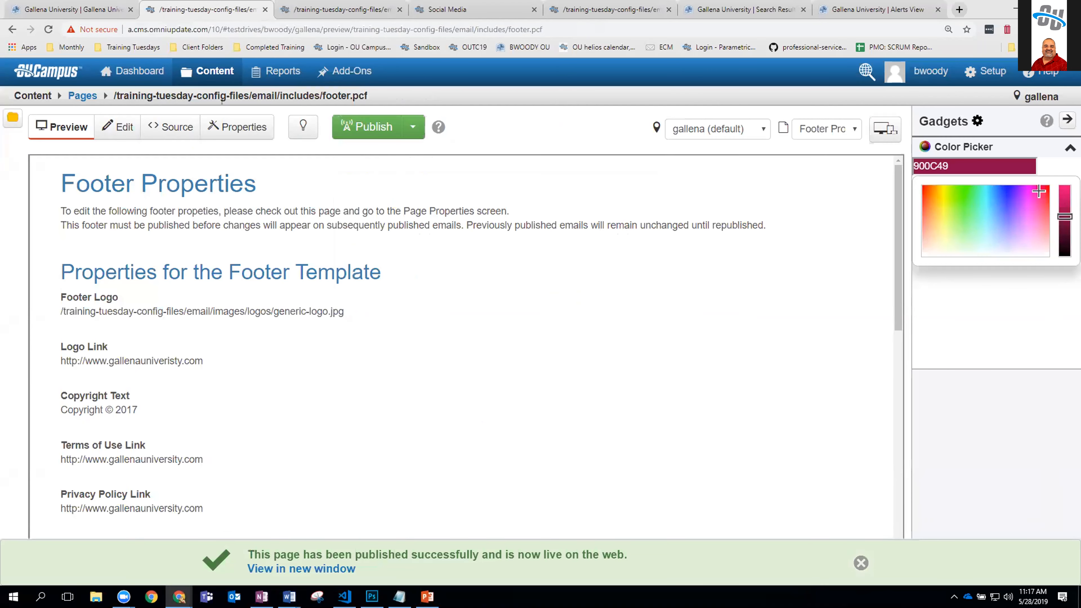
pyautogui.click(237, 127)
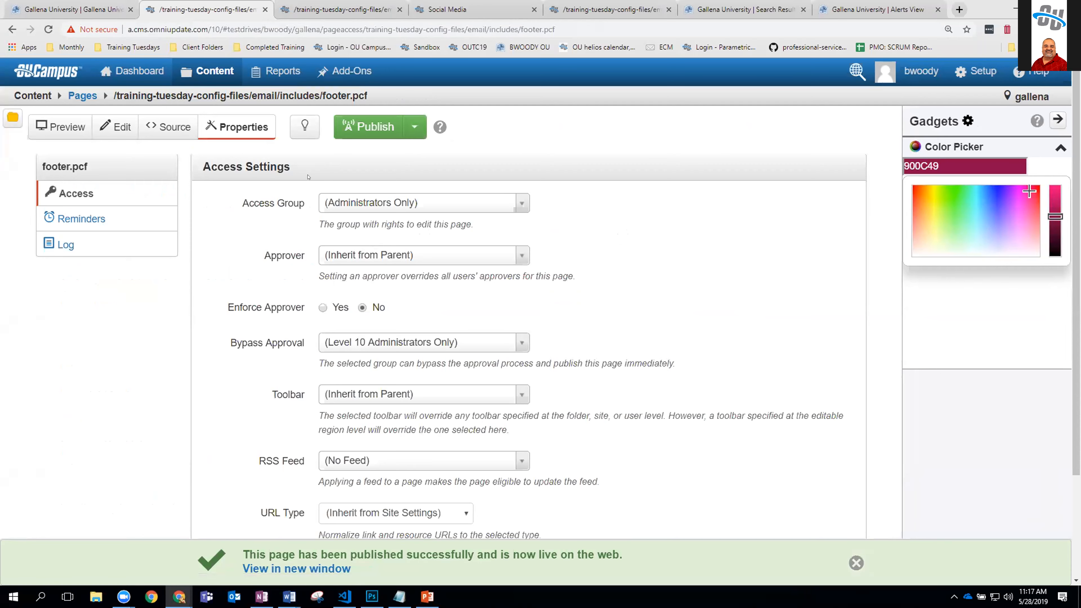
pyautogui.click(304, 126)
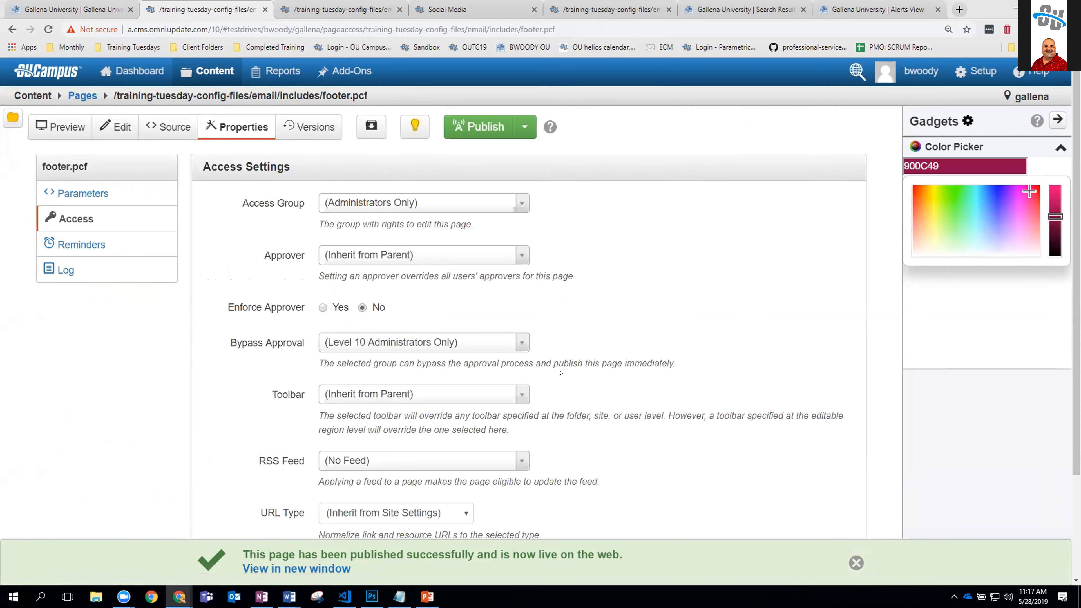
pyautogui.scroll(-3, 560, 373)
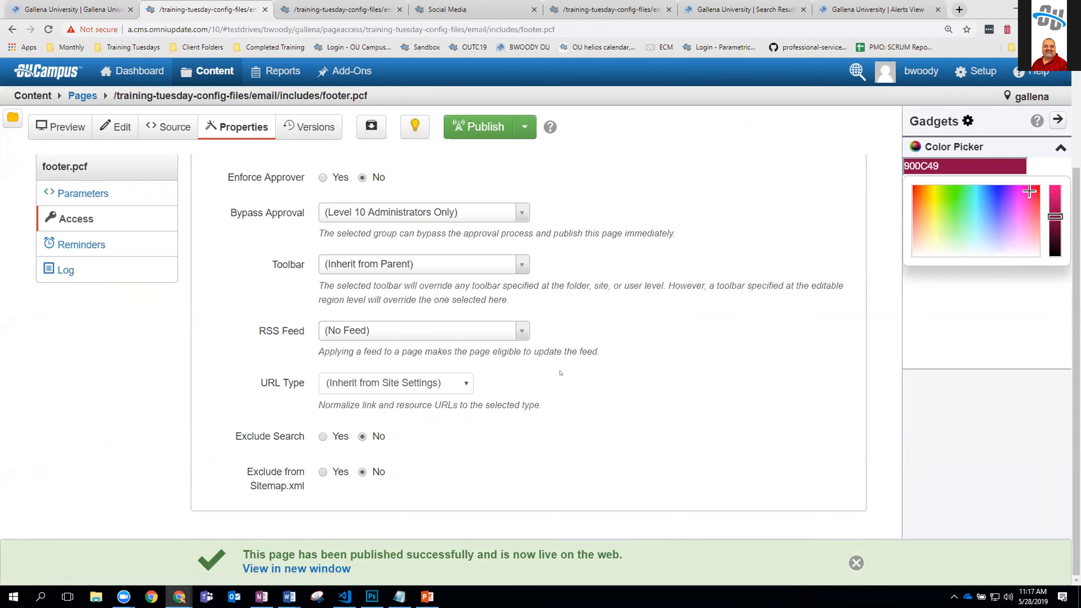
pyautogui.click(109, 194)
pyautogui.scroll(-12, 527, 358)
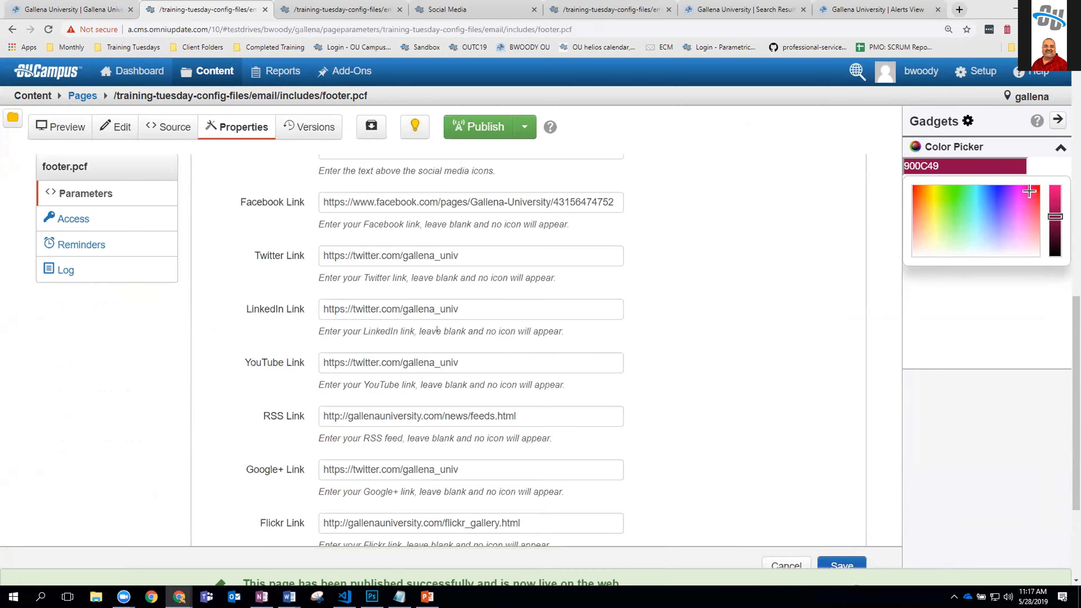
pyautogui.scroll(-3, 403, 312)
pyautogui.scroll(5, 406, 340)
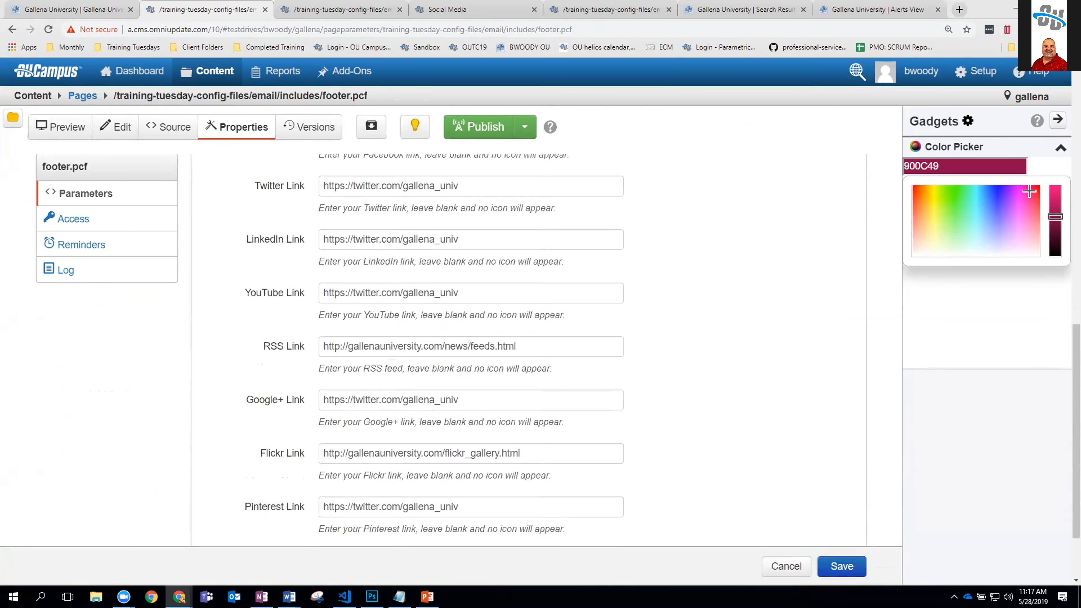
pyautogui.scroll(1, 408, 364)
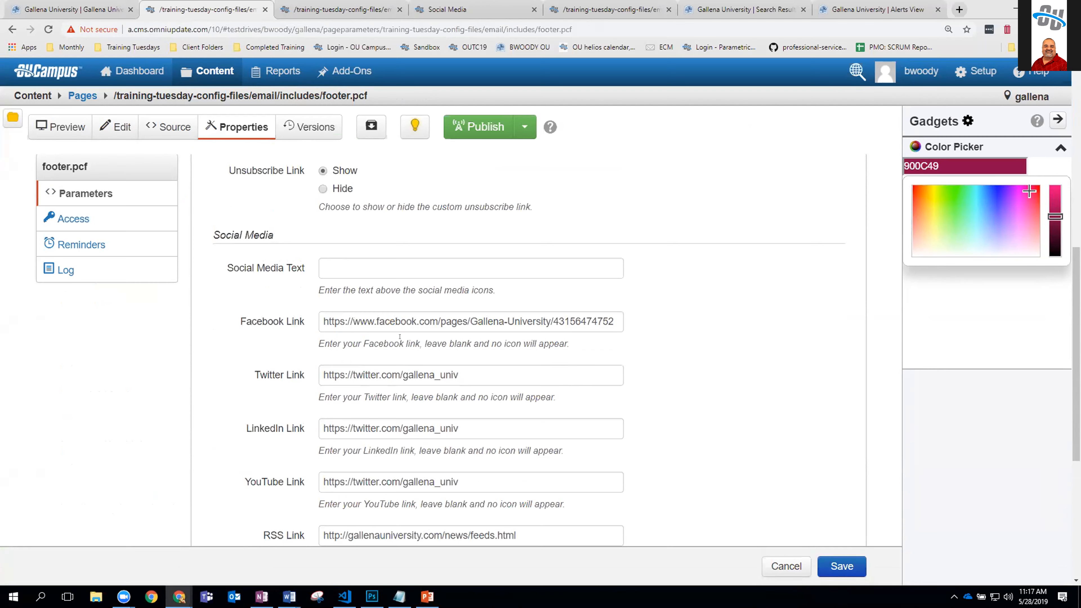
# Step: Copy the Facebook Link address, clear the field and save the footer parameters
pyautogui.tripleClick(400, 320)
pyautogui.hotkey('ctrl', 'c')
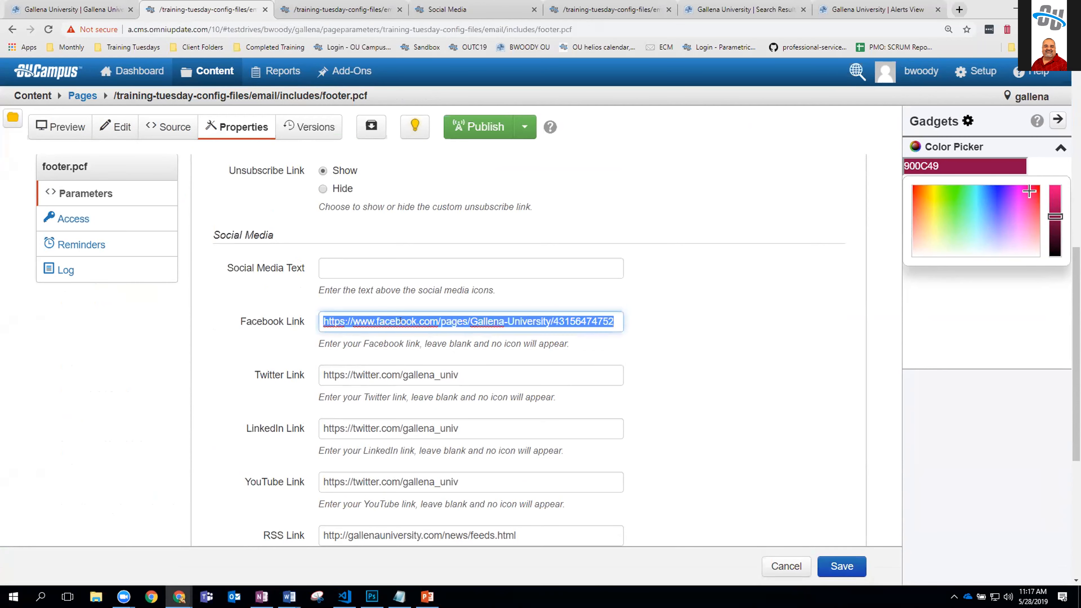
pyautogui.press('Delete')
pyautogui.click(833, 568)
# Step: Publish footer.pcf, reload the student newsletter preview to check the social media icons, and return to the footer page
pyautogui.click(475, 127)
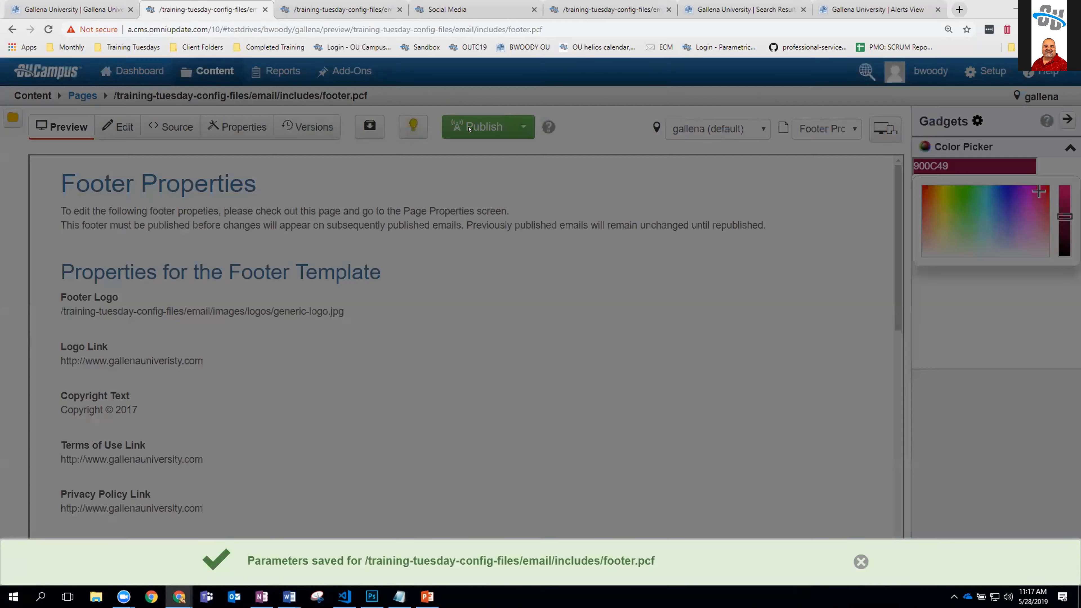
pyautogui.click(735, 299)
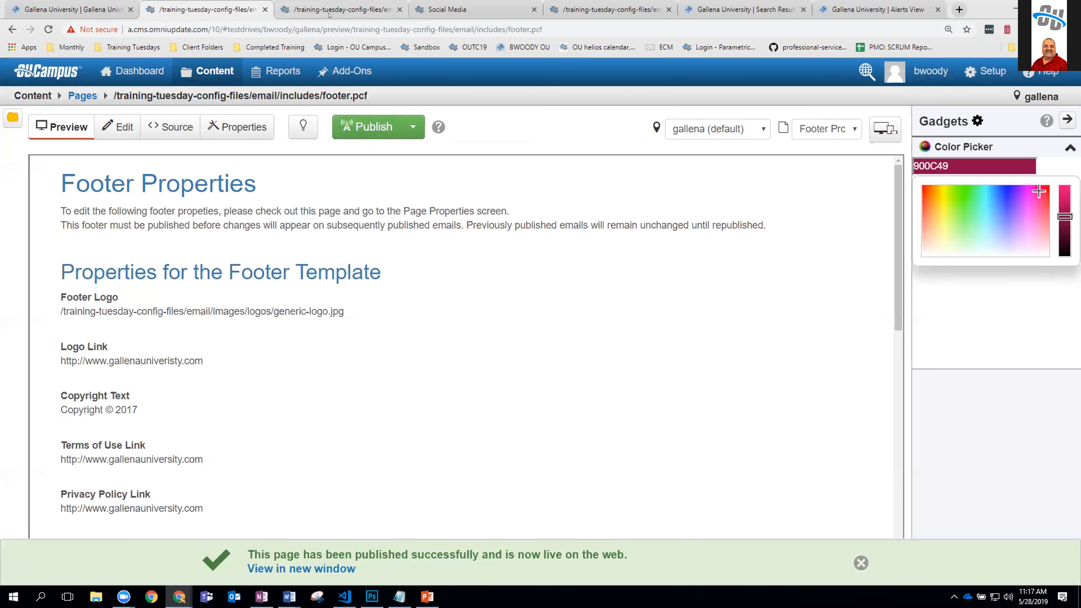
pyautogui.click(329, 11)
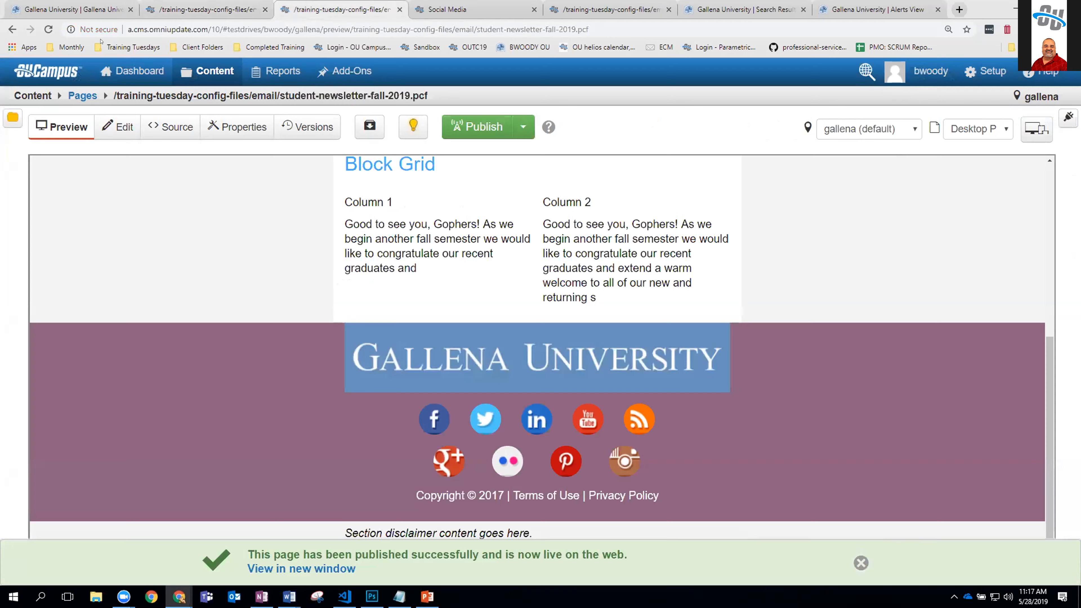
pyautogui.click(49, 29)
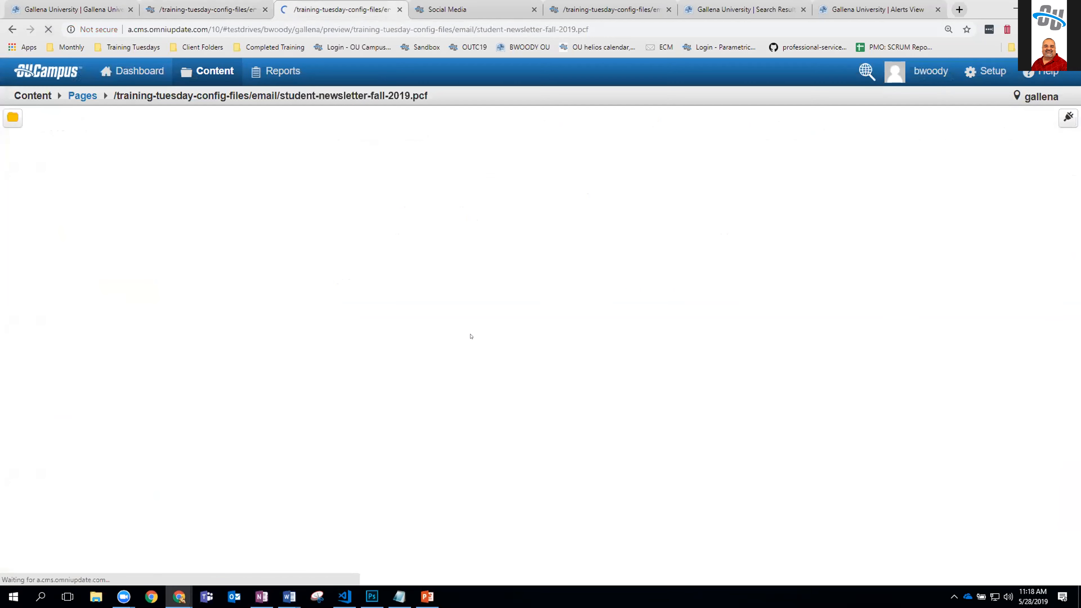
pyautogui.scroll(-5, 399, 425)
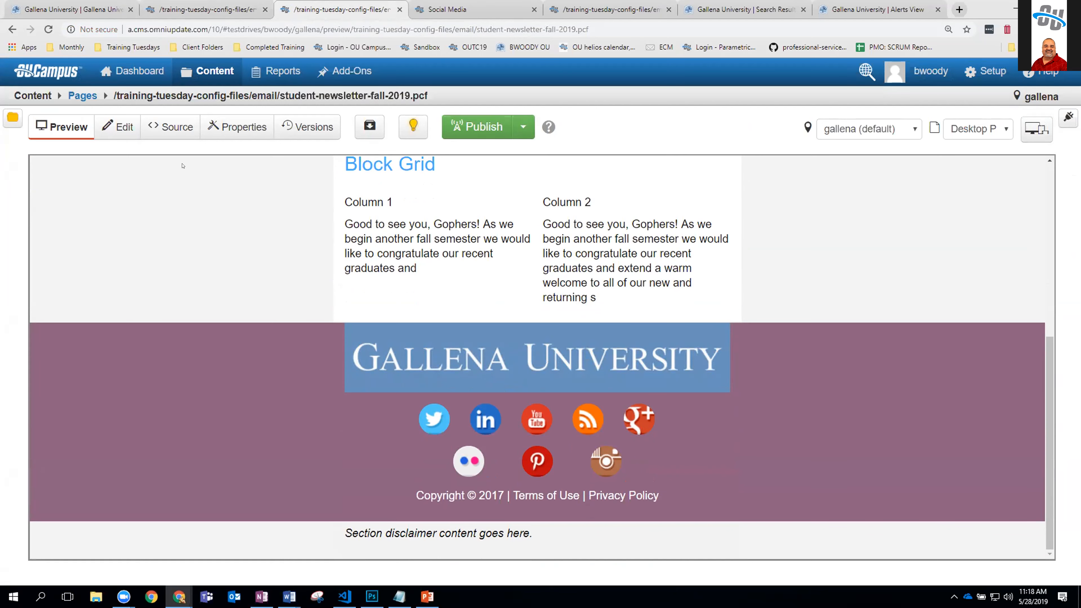
pyautogui.click(204, 9)
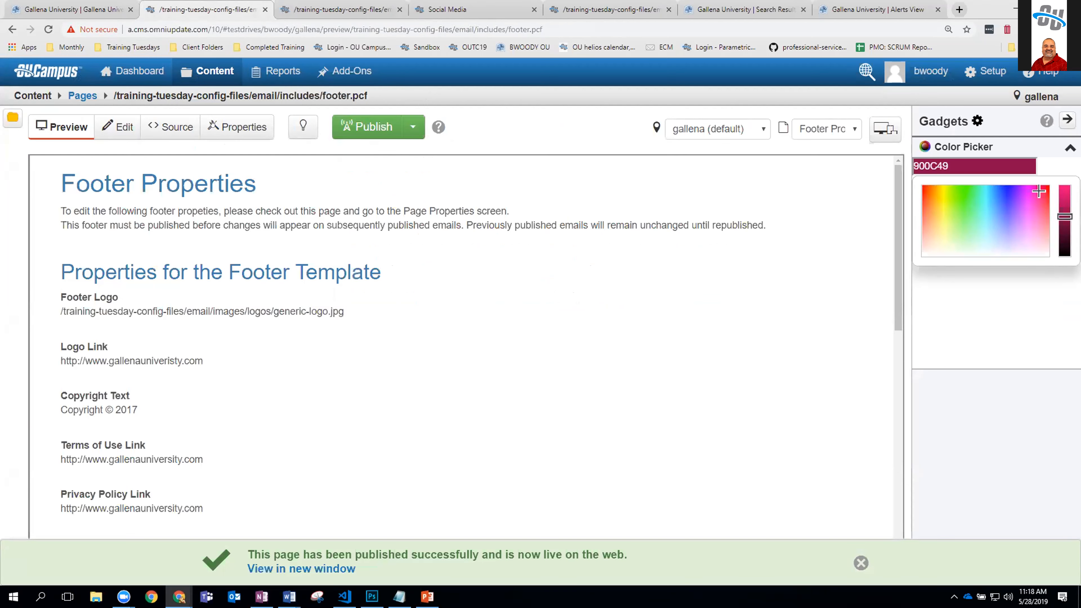
pyautogui.click(230, 129)
pyautogui.scroll(-8, 336, 364)
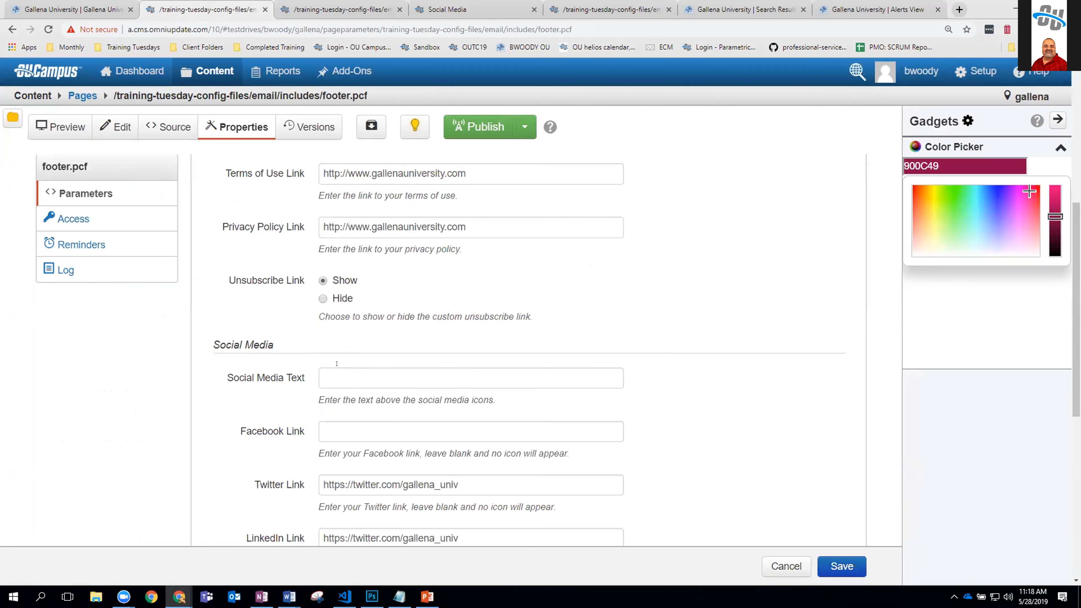
pyautogui.scroll(-3, 336, 364)
pyautogui.rightClick(355, 315)
pyautogui.click(373, 386)
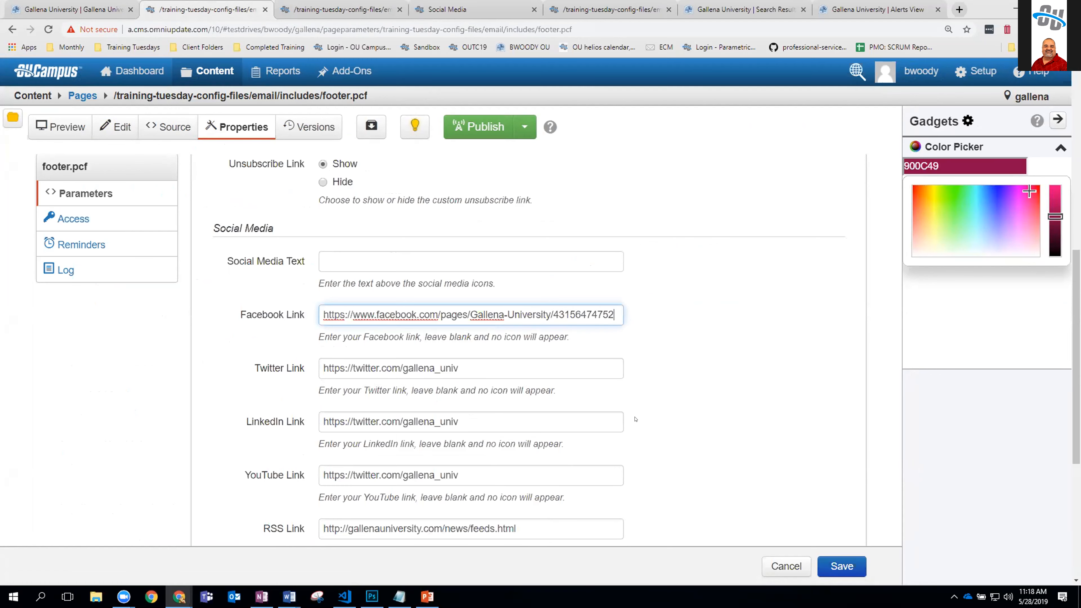
pyautogui.click(825, 563)
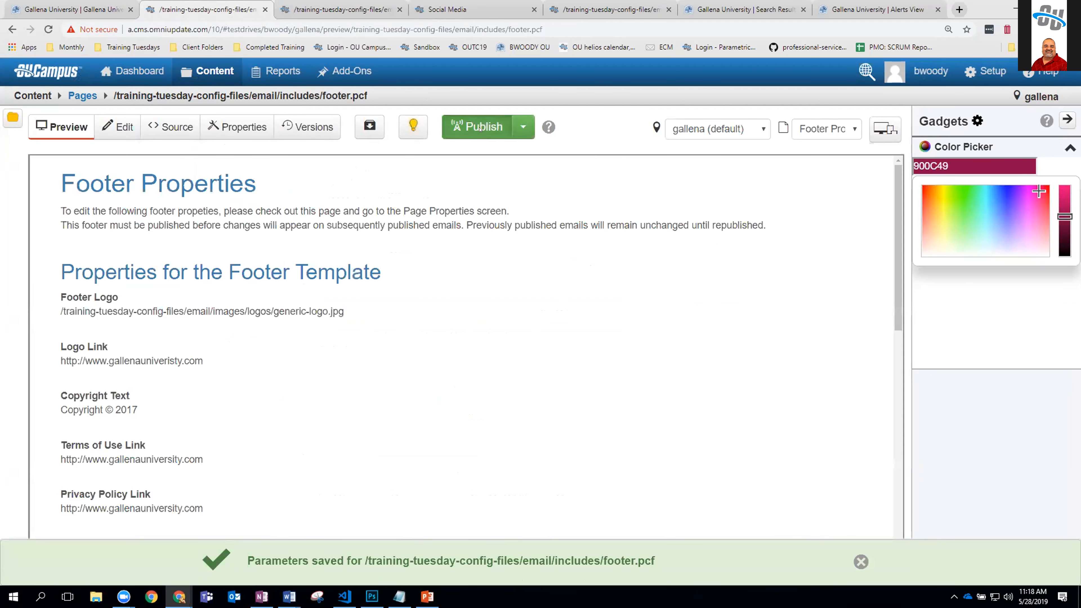
# Step: Publish footer.pcf and reload the student newsletter preview to check the Facebook icon in its footer
pyautogui.click(478, 127)
pyautogui.click(717, 291)
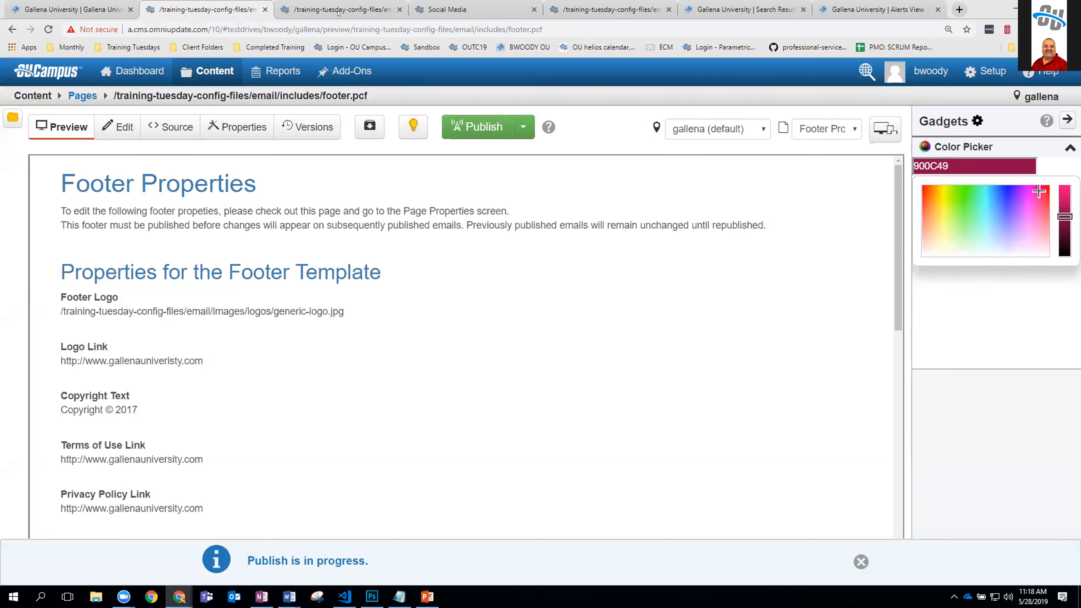
pyautogui.click(328, 12)
pyautogui.press('F5')
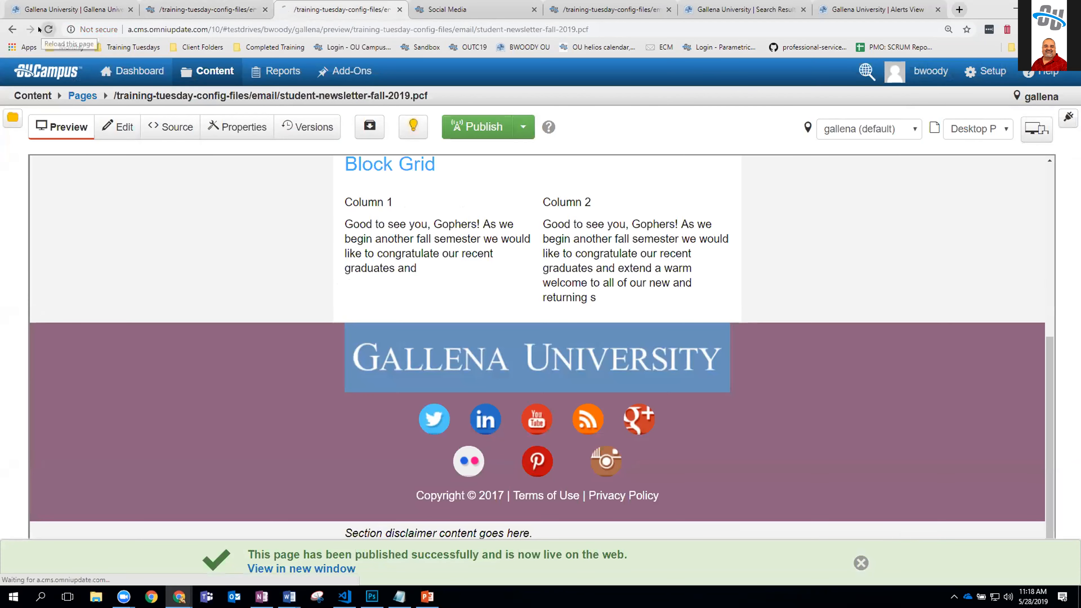
pyautogui.moveTo(203, 85)
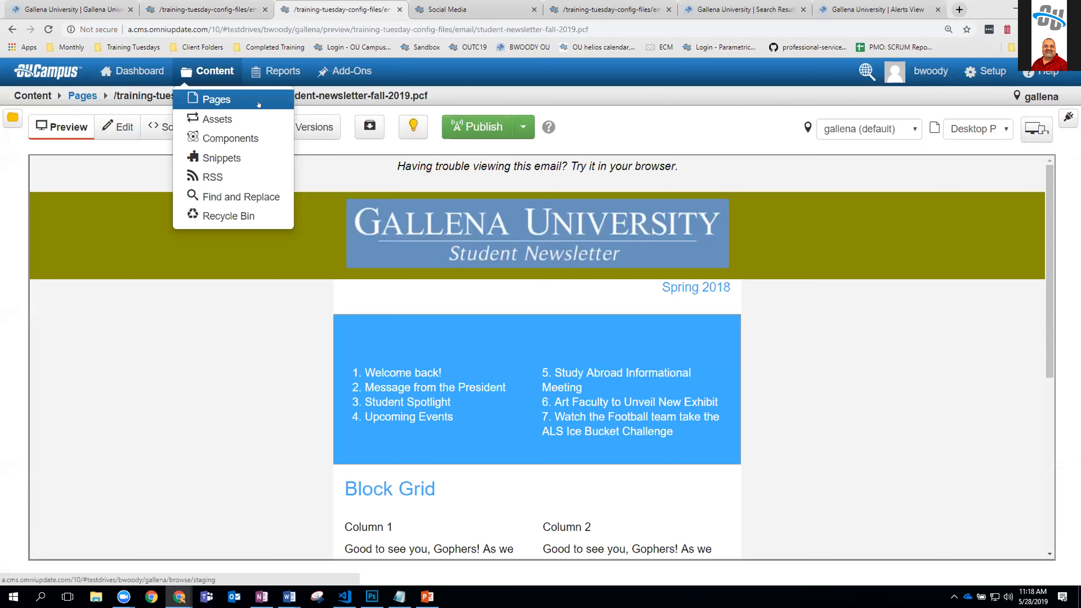
pyautogui.scroll(-5, 437, 462)
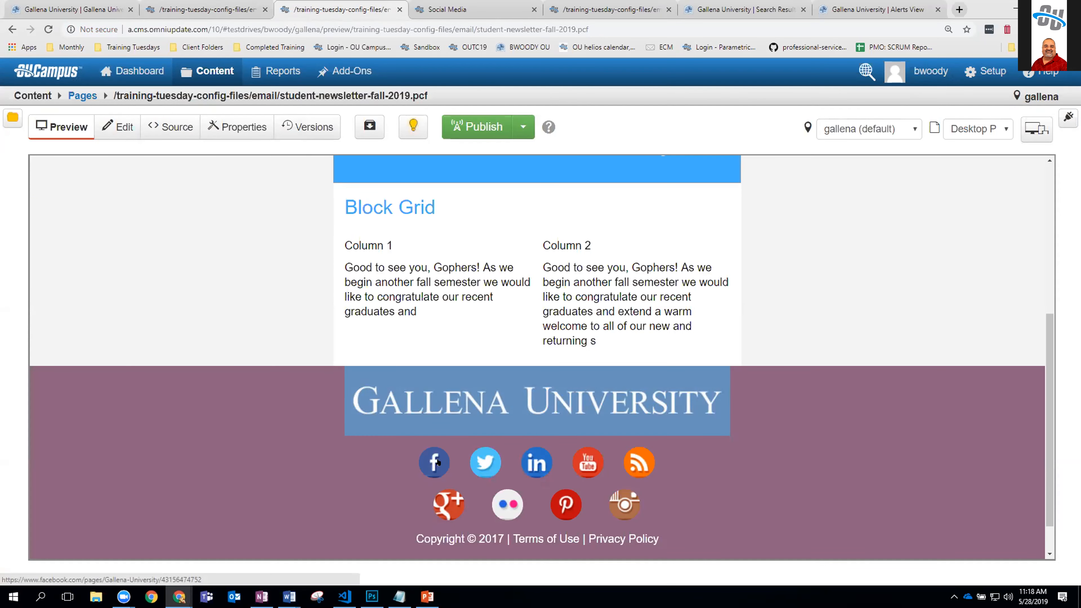
pyautogui.scroll(4, 438, 462)
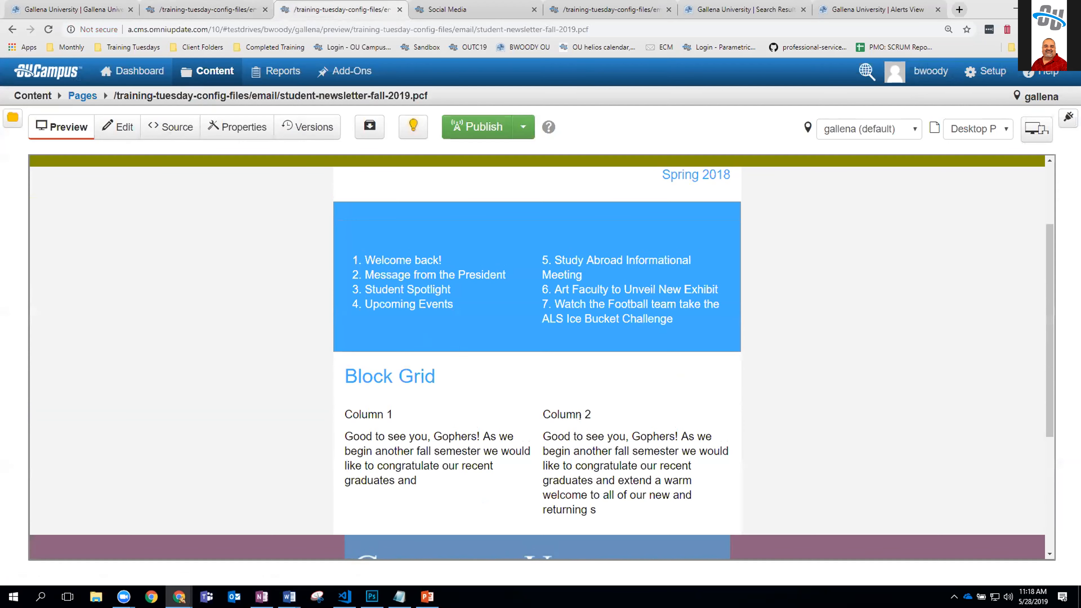
pyautogui.scroll(-5, 579, 416)
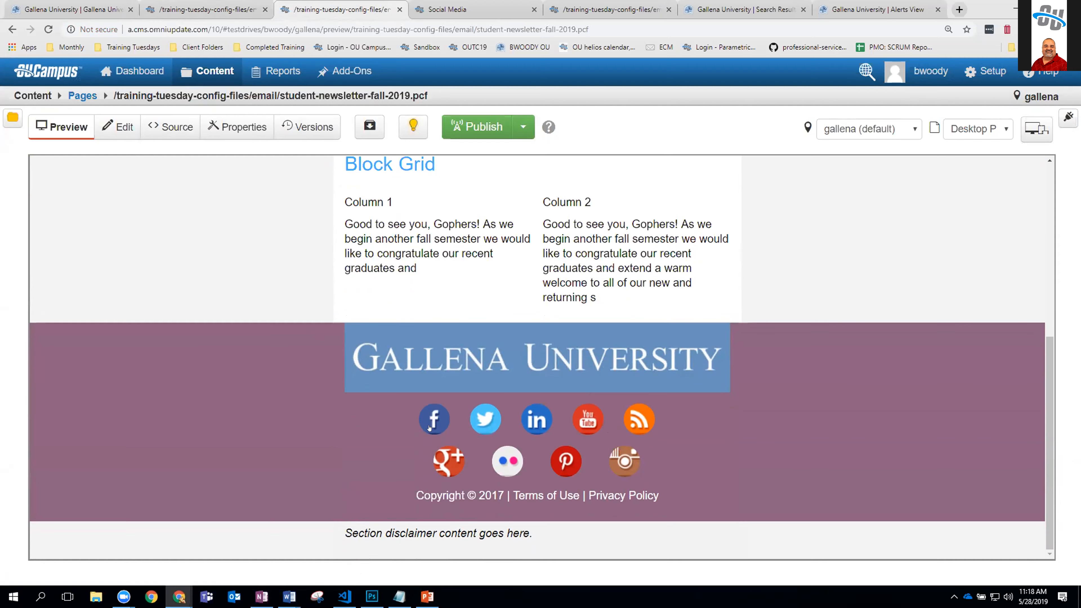
# Step: Review the newsletter's custom settings and examine the Icon Set parameter block in the page source
pyautogui.click(231, 128)
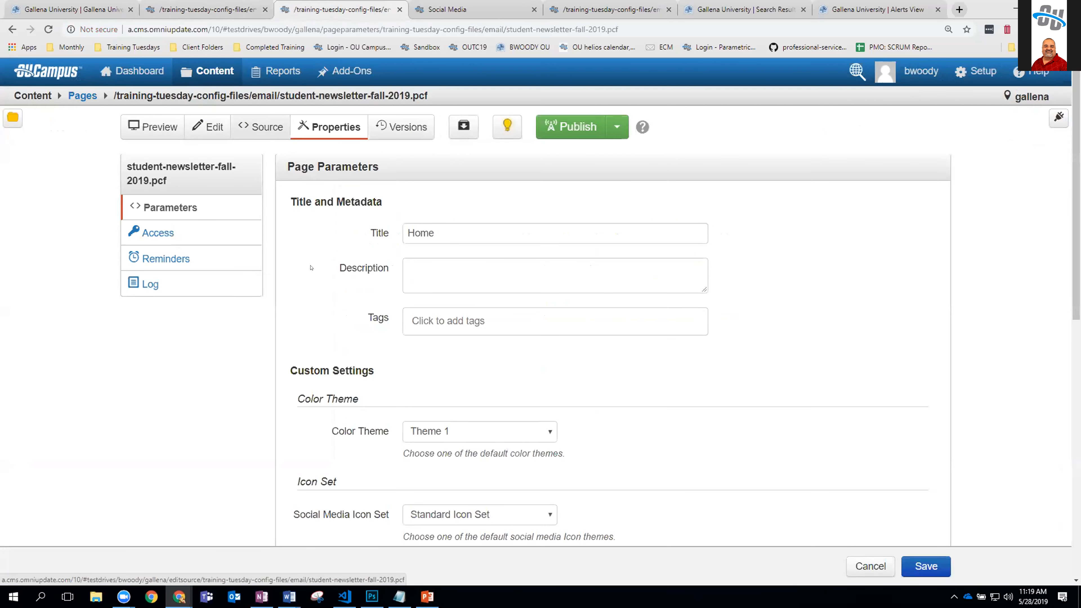
pyautogui.scroll(-4, 461, 365)
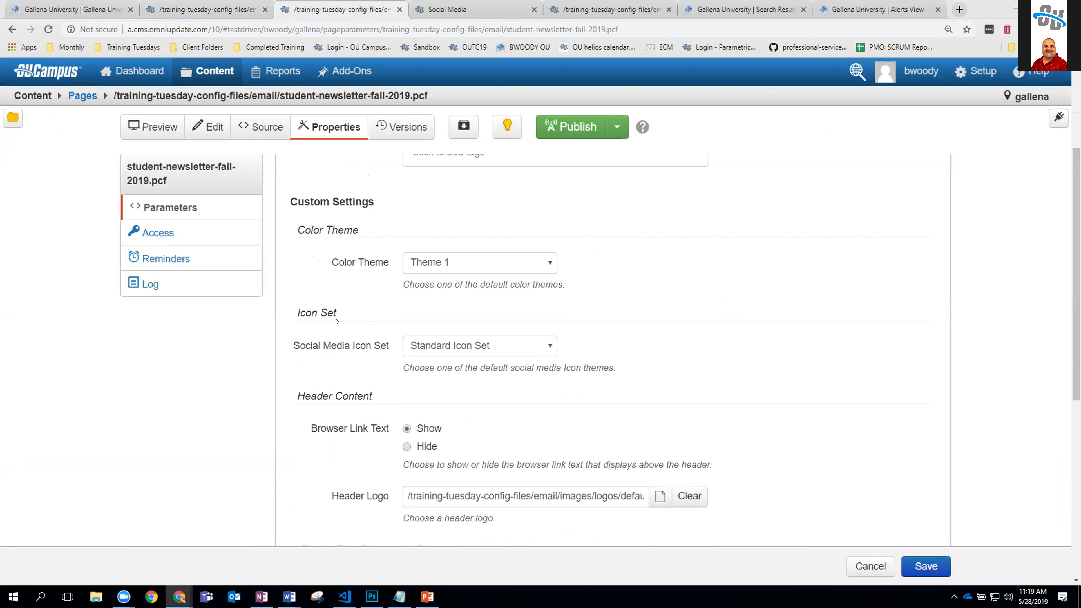
pyautogui.click(257, 128)
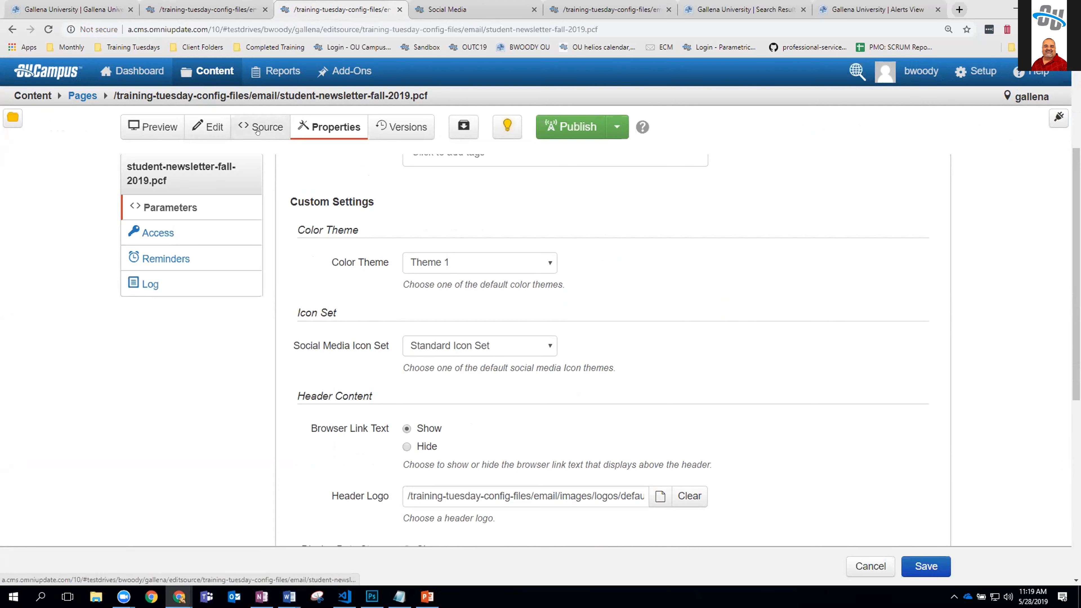
pyautogui.scroll(-5, 337, 264)
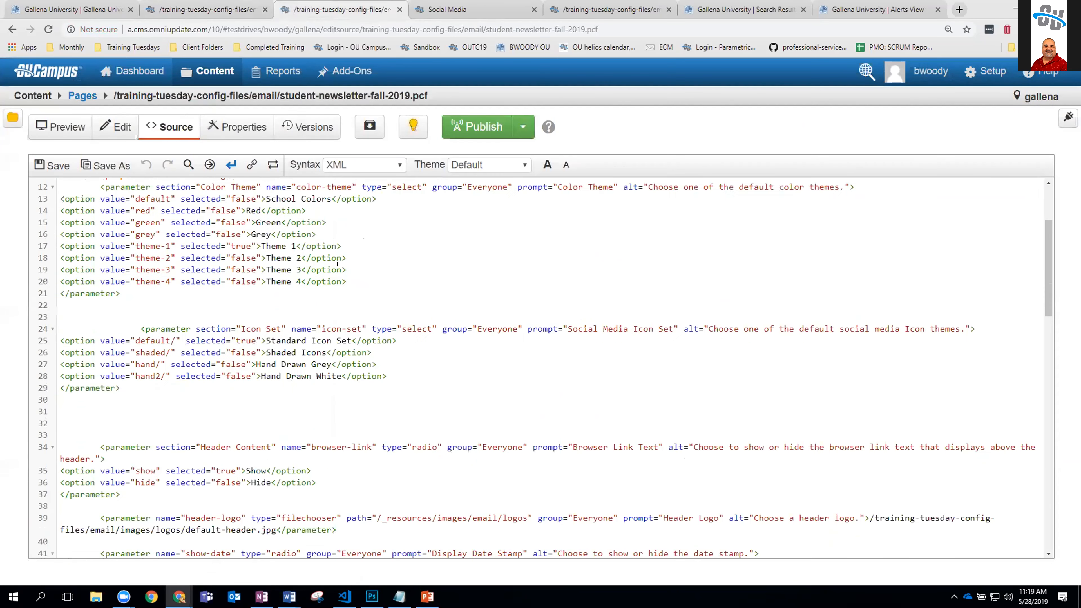
pyautogui.moveTo(124, 347); pyautogui.dragTo(47, 285)
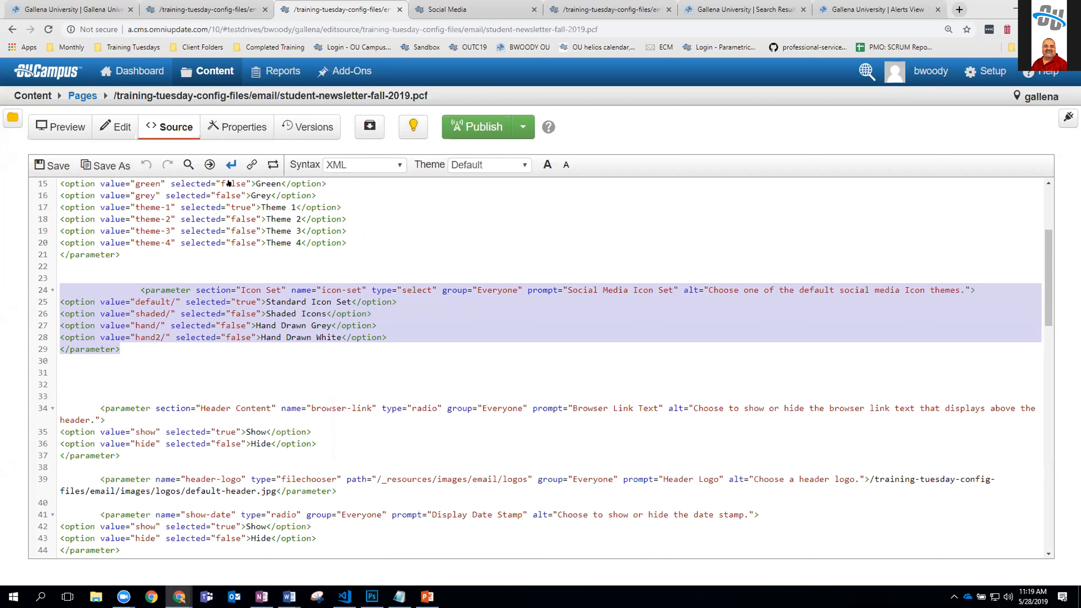
# Step: Set the newsletter's Social Media Icon Set to Hand Drawn Grey, save, and check the footer icons in the preview
pyautogui.click(238, 126)
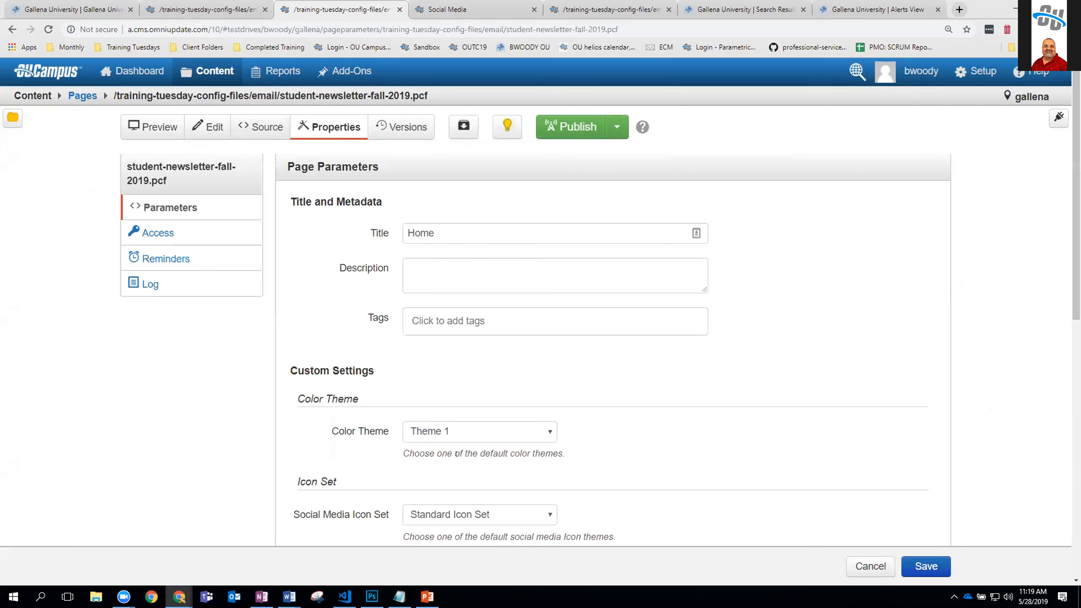
pyautogui.scroll(-2, 457, 453)
pyautogui.click(456, 402)
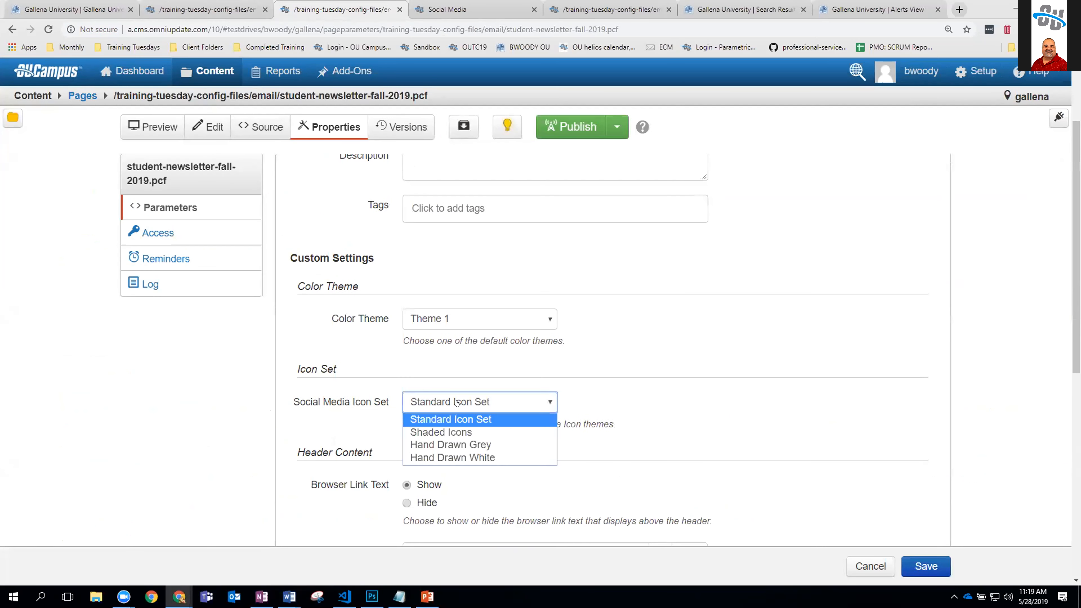
pyautogui.click(480, 446)
pyautogui.click(926, 567)
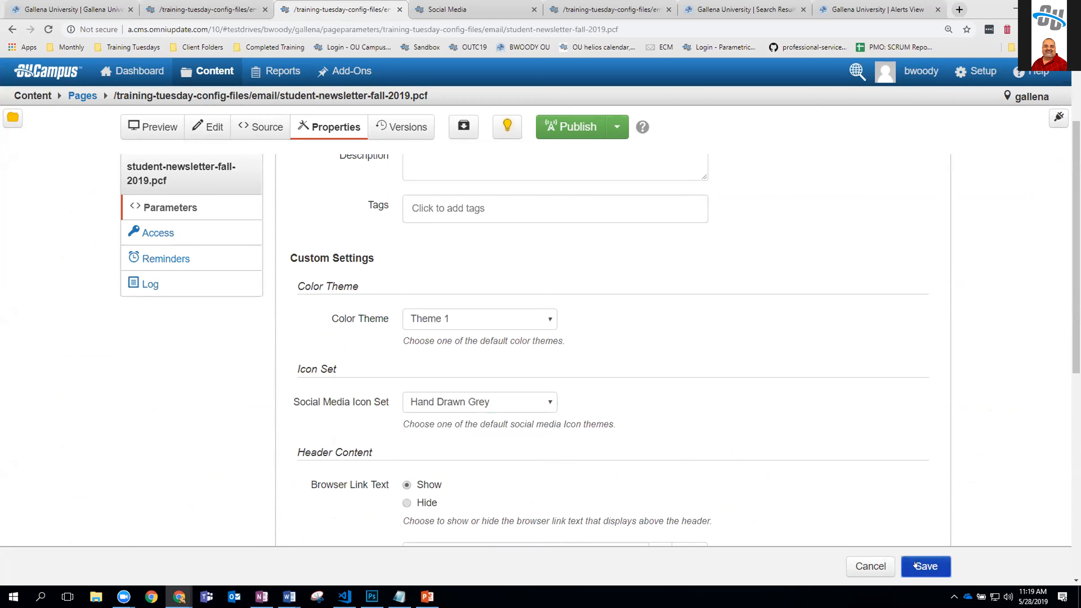
pyautogui.scroll(-6, 606, 401)
pyautogui.scroll(-1, 606, 402)
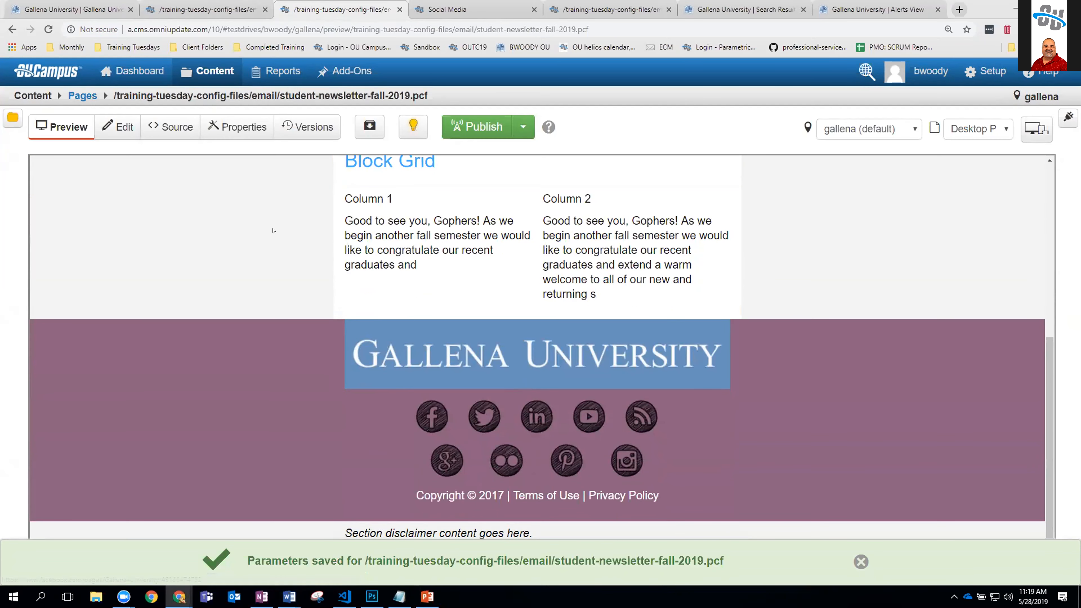
# Step: Set the newsletter's Social Media Icon Set to Hand Drawn White, save, and check the footer icons in the preview
pyautogui.click(237, 126)
pyautogui.scroll(-4, 446, 399)
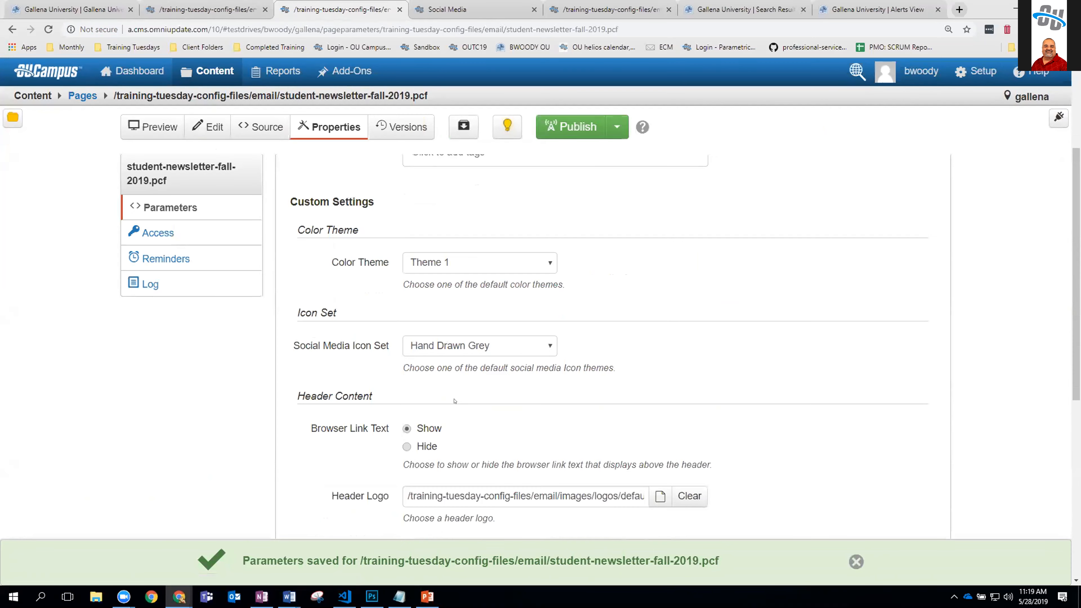
pyautogui.click(453, 347)
pyautogui.click(452, 401)
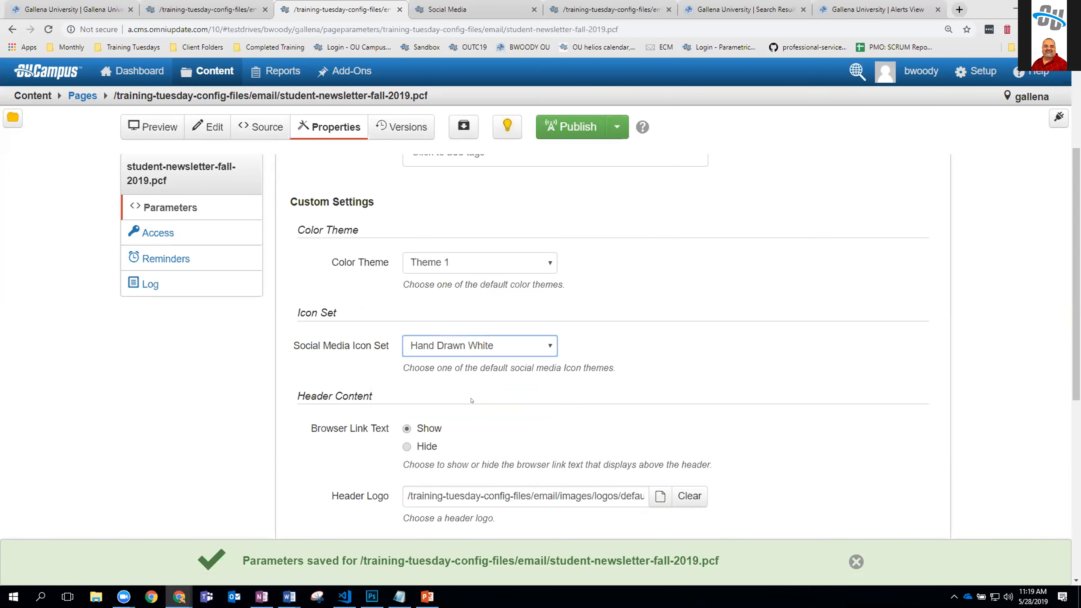
pyautogui.click(925, 565)
pyautogui.scroll(-7, 579, 391)
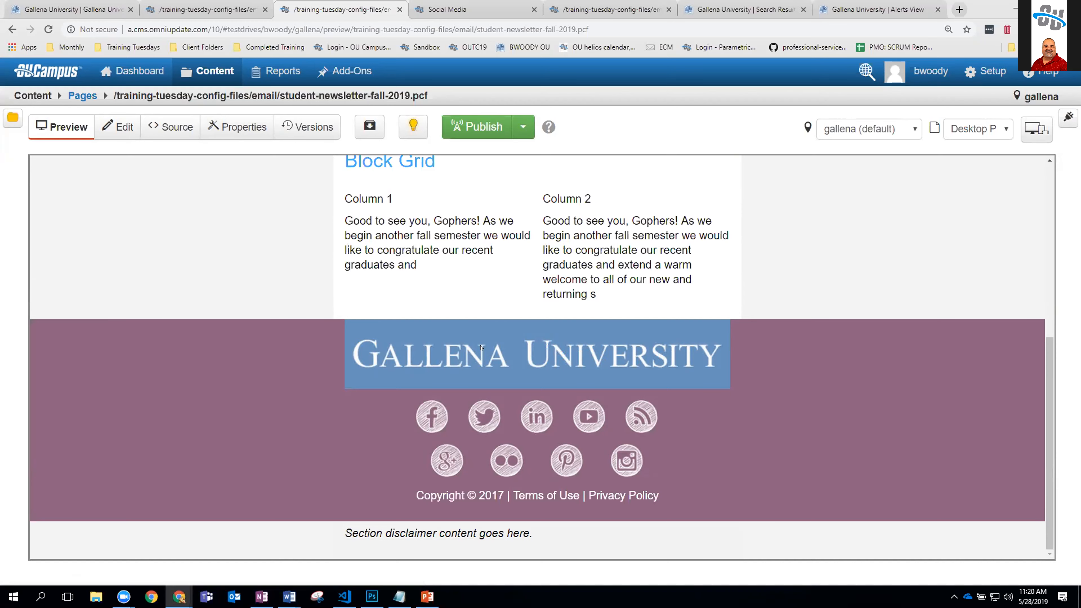
# Step: Open the search folder inside training-tuesday-config-files in the pages list
pyautogui.click(83, 96)
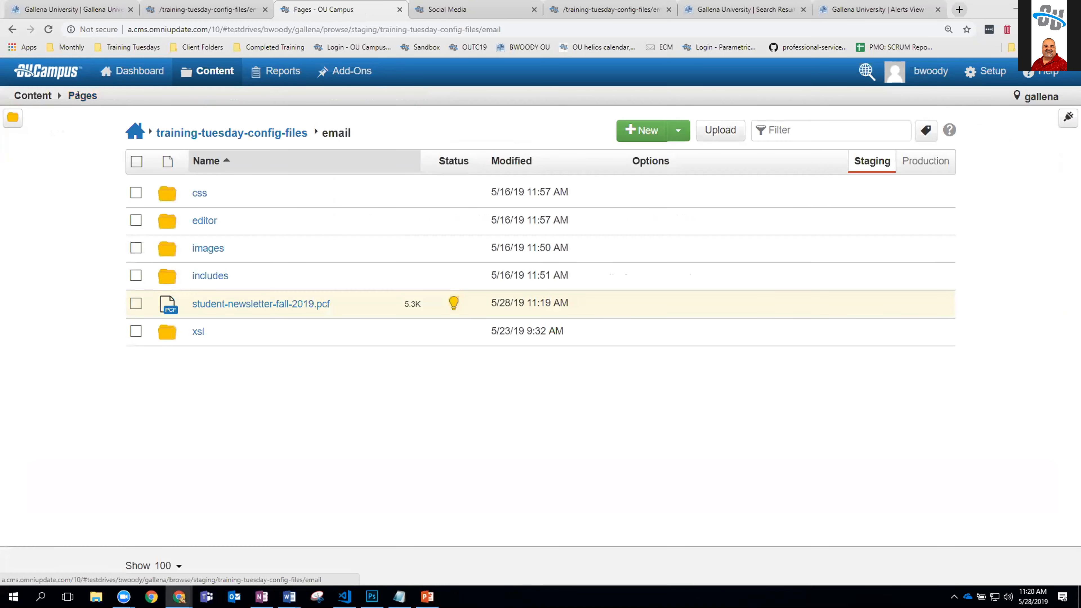
pyautogui.click(213, 132)
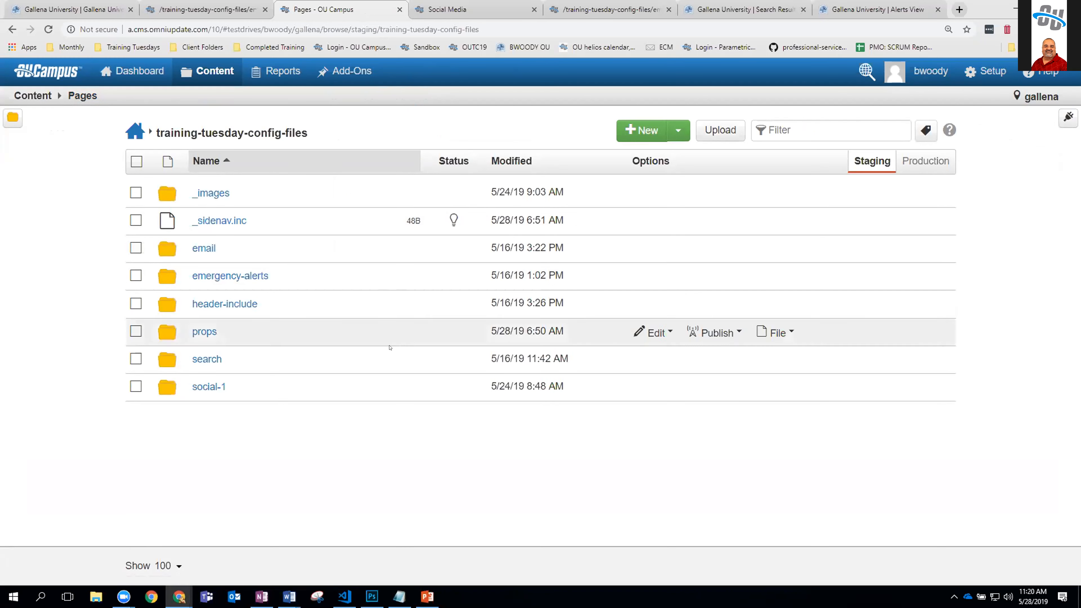
pyautogui.click(208, 360)
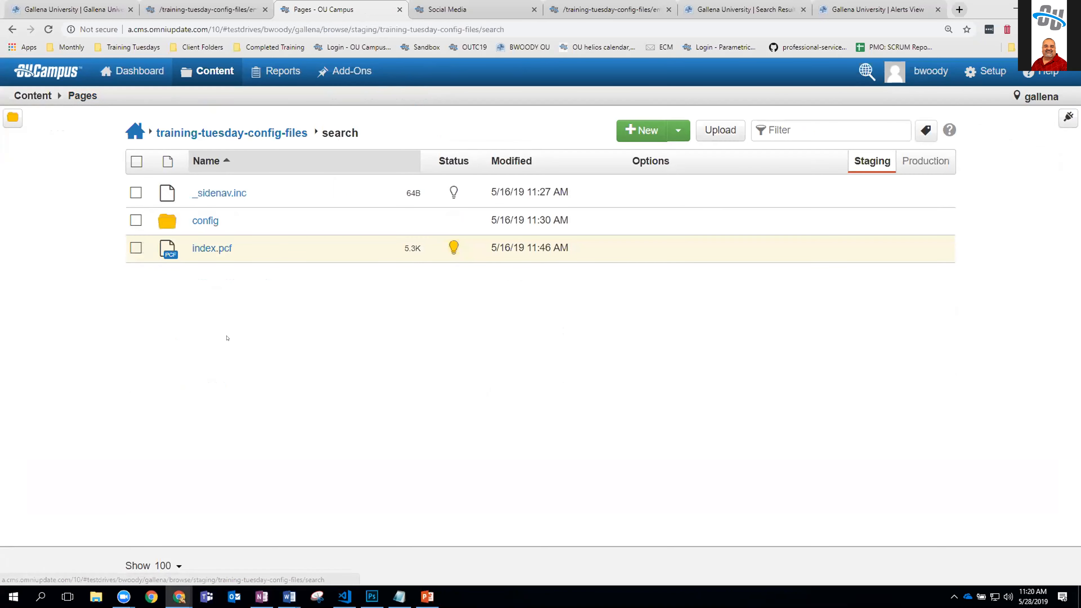
# Step: Close the Social Media page and the duplicate student newsletter preview, bringing up the published Search Results page
pyautogui.click(519, 12)
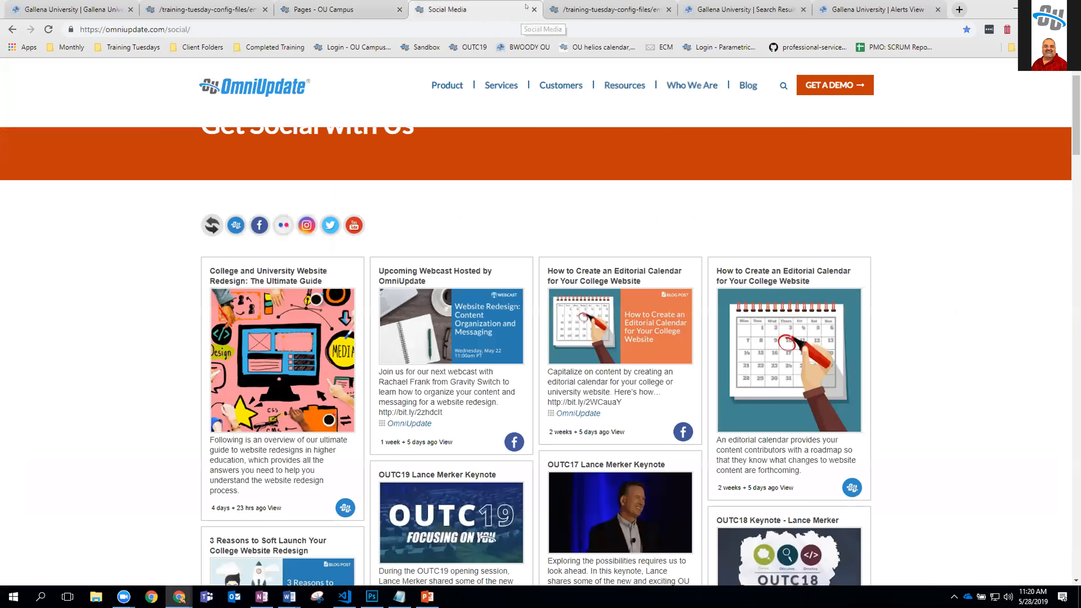
pyautogui.click(533, 9)
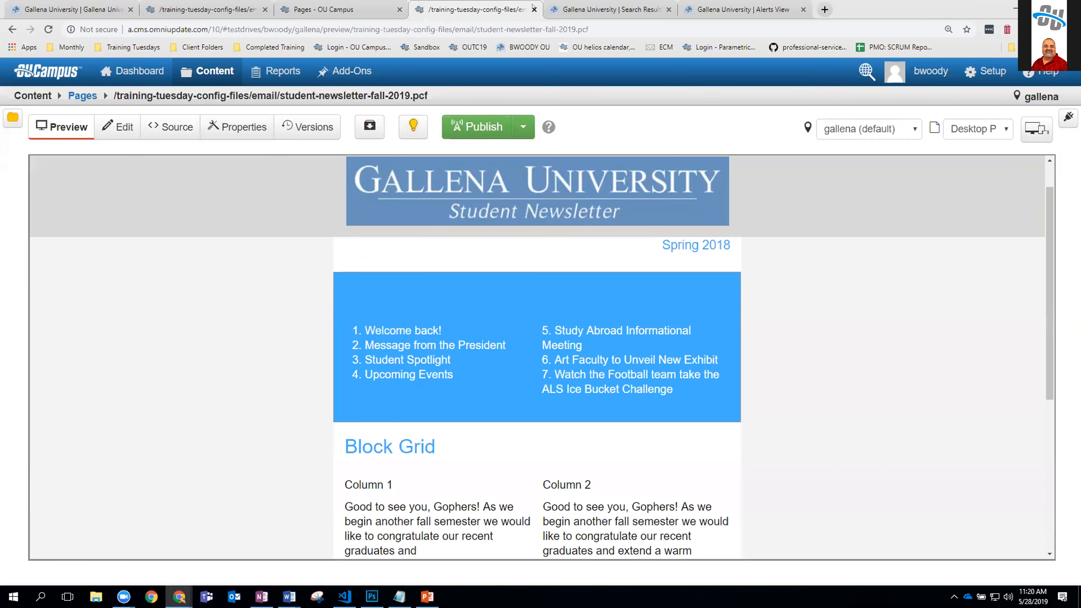
pyautogui.click(534, 9)
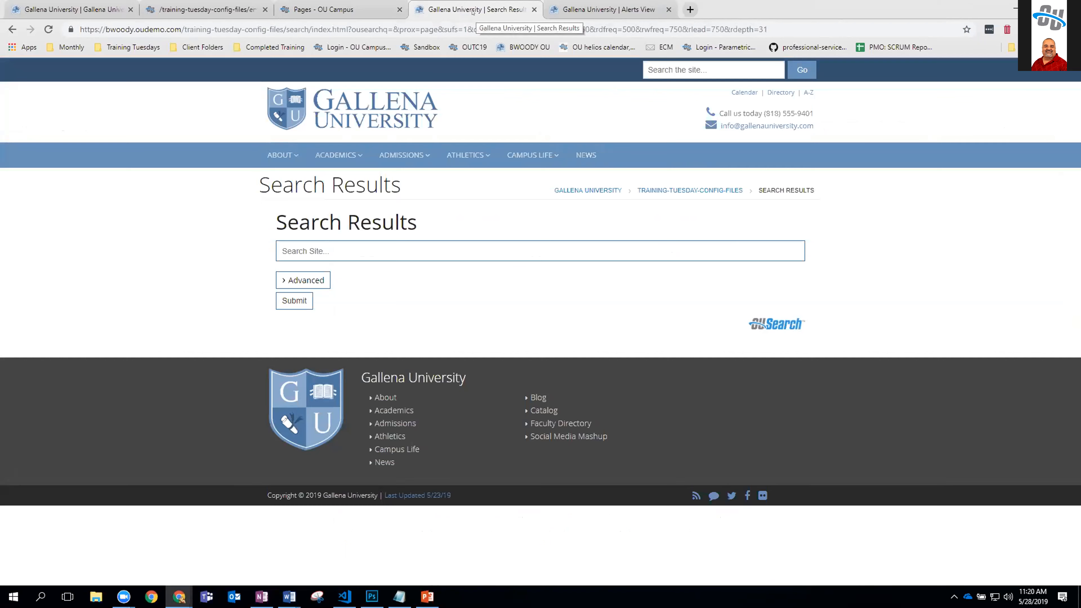
# Step: Expand the Advanced search options to view the proximity, word form and ranking settings, then collapse them
pyautogui.moveTo(499, 150)
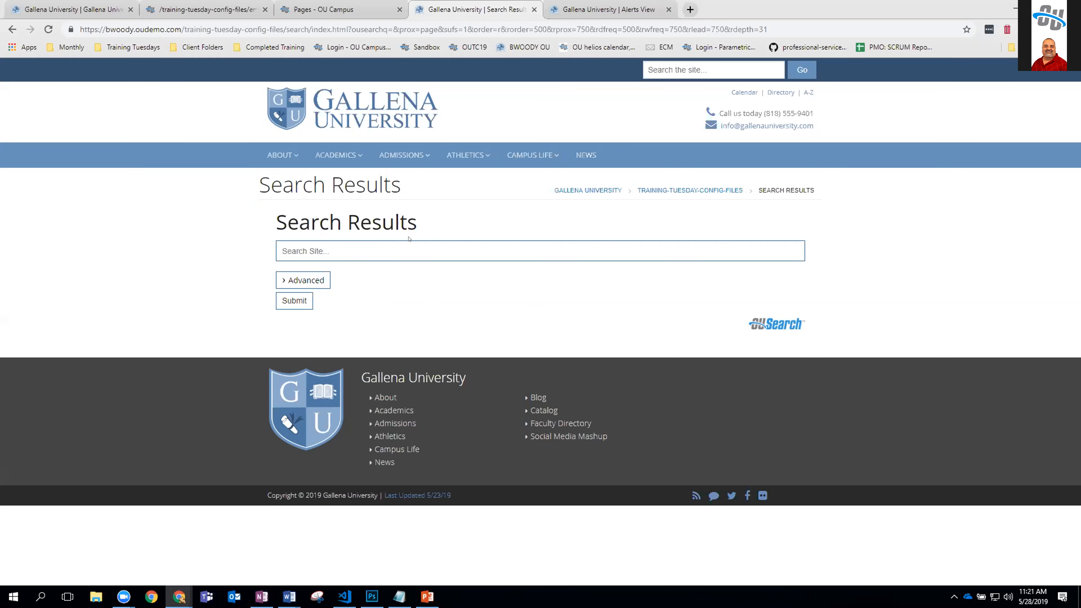
pyautogui.click(282, 280)
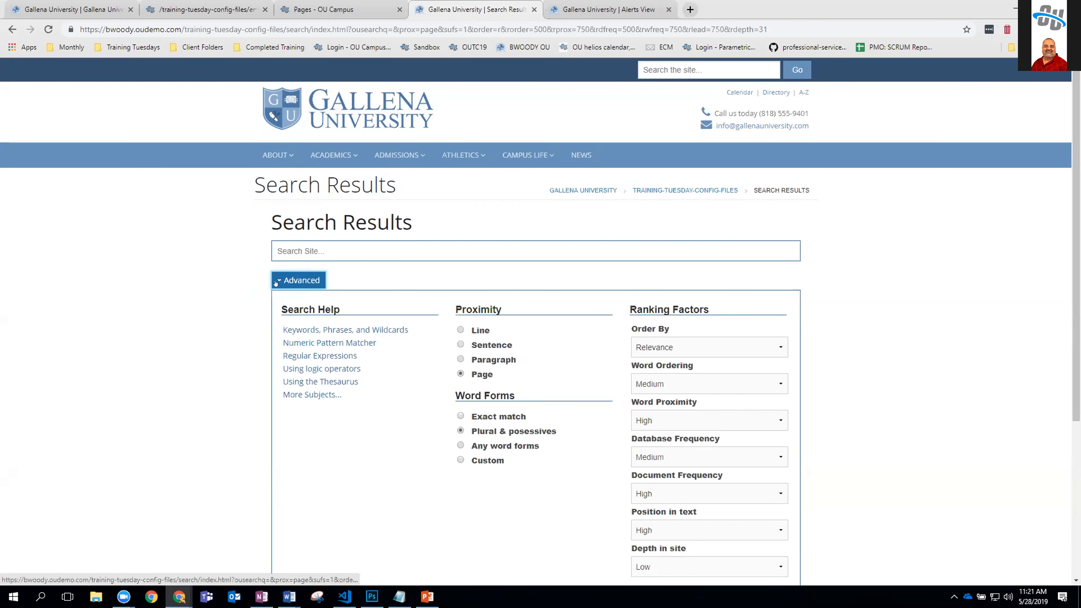
pyautogui.click(276, 281)
# Step: Search the site for the suggested term "admissions" by entering "Ad", and look through the results
pyautogui.click(304, 250)
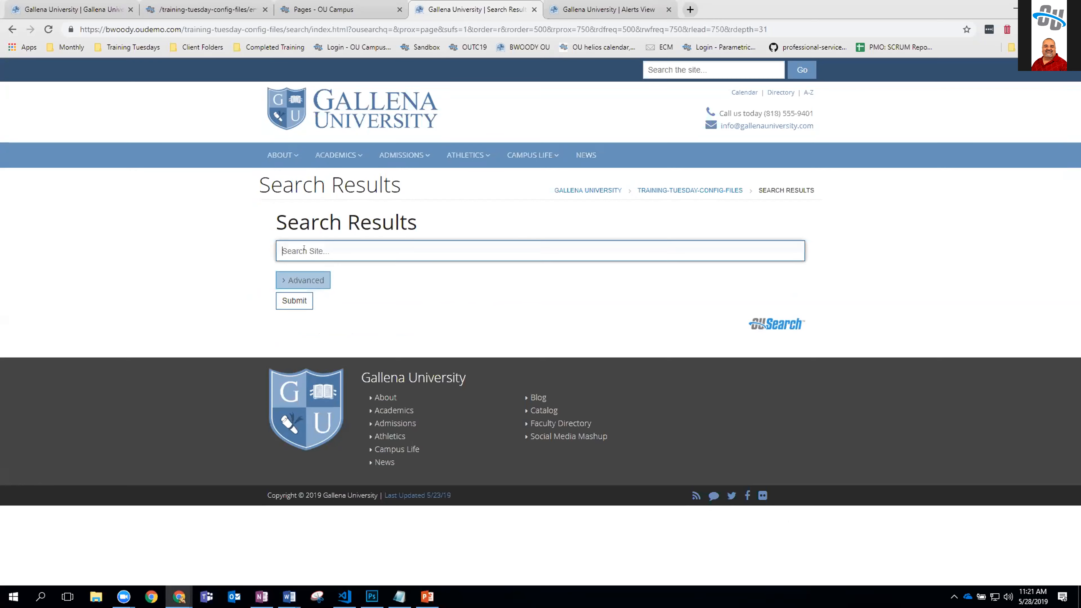
pyautogui.write('Ad')
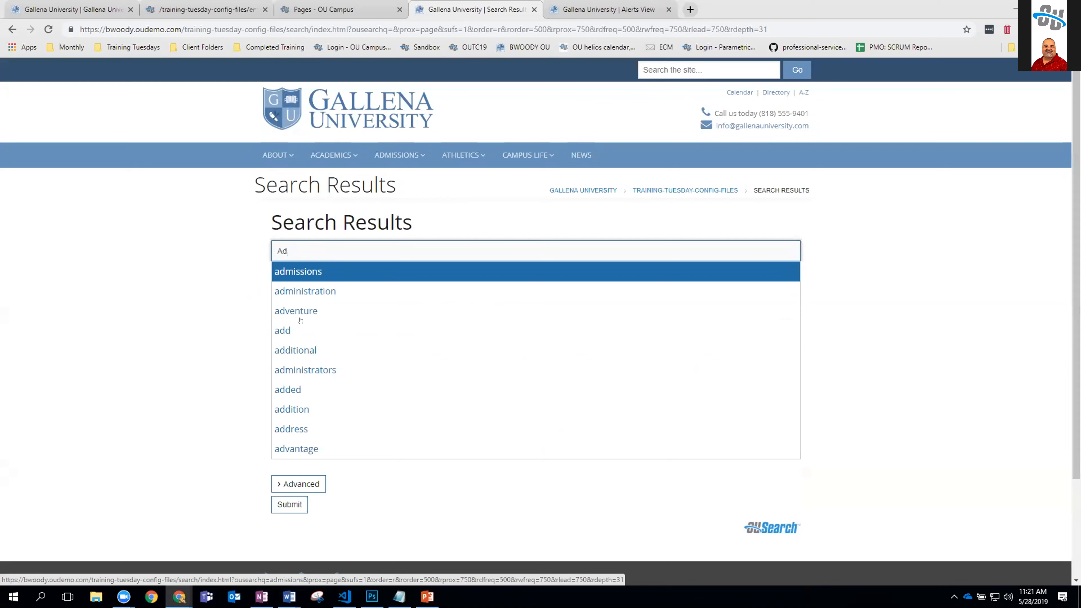
pyautogui.click(293, 273)
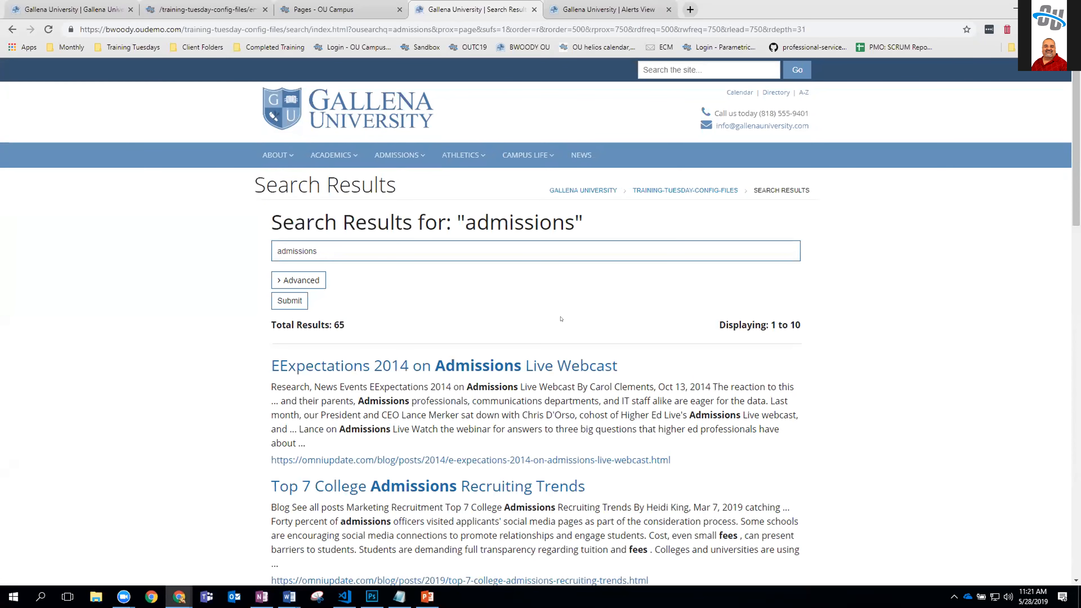
pyautogui.scroll(-2, 356, 320)
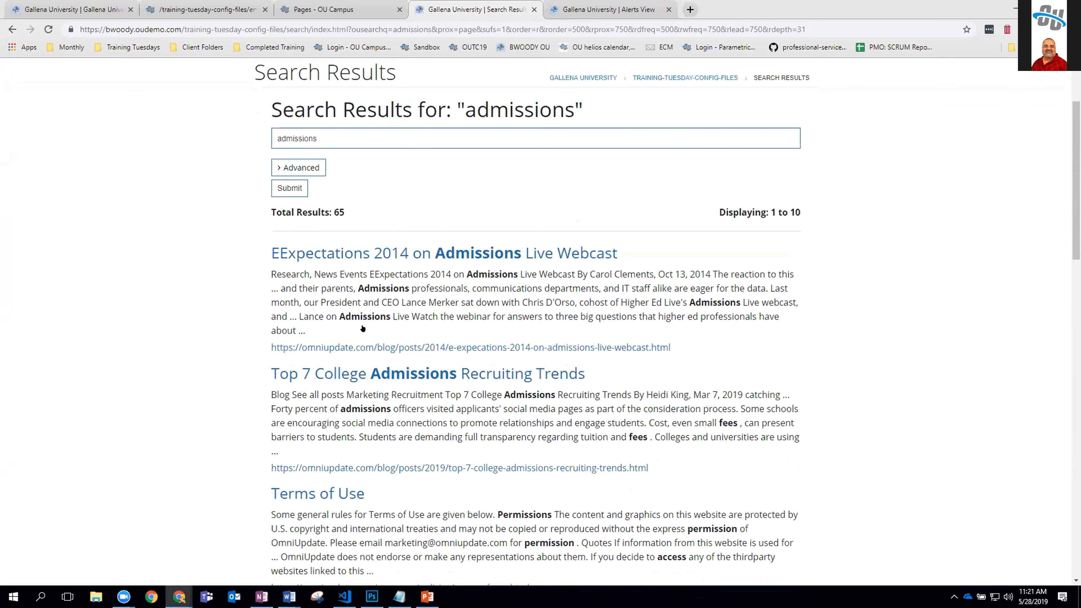
pyautogui.scroll(-2, 356, 320)
pyautogui.scroll(5, 322, 250)
# Step: Replace the site search term with "Admin" to bring up its autocomplete suggestions
pyautogui.click(322, 250)
pyautogui.hotkey('ctrl', 'a')
pyautogui.write('Admin')
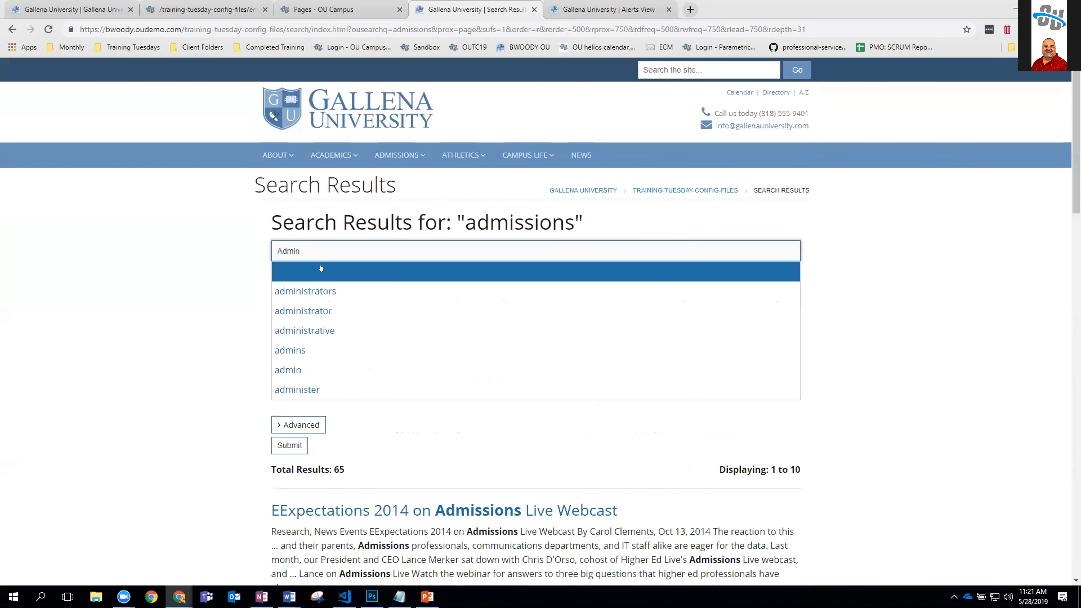
# Step: Search the university site for "administration" using the suggested term, and review the results down to the pagination
pyautogui.click(383, 271)
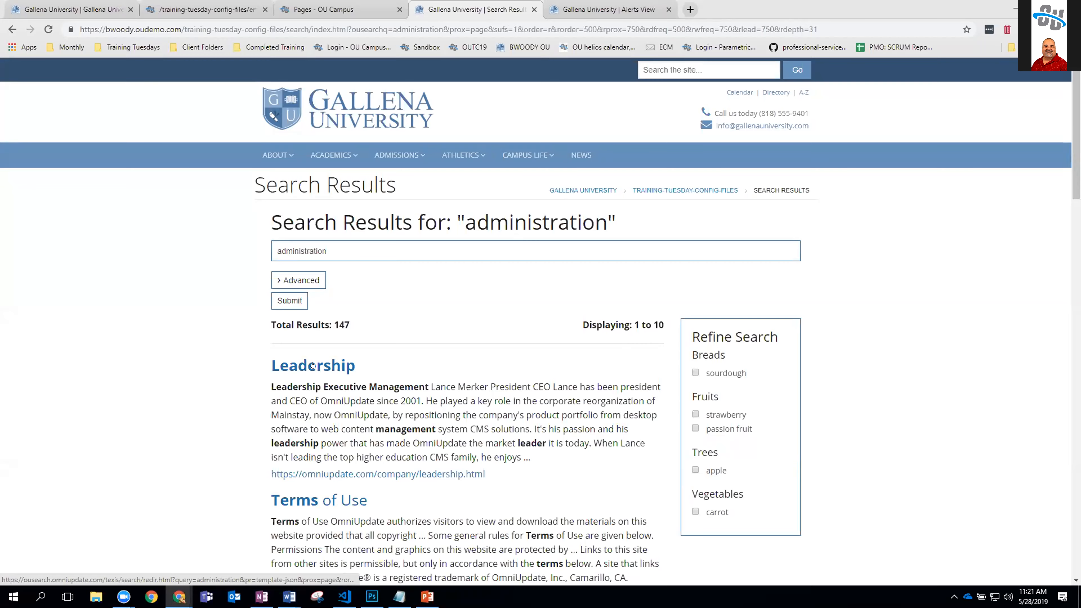
pyautogui.scroll(-6, 344, 399)
pyautogui.scroll(-20, 317, 364)
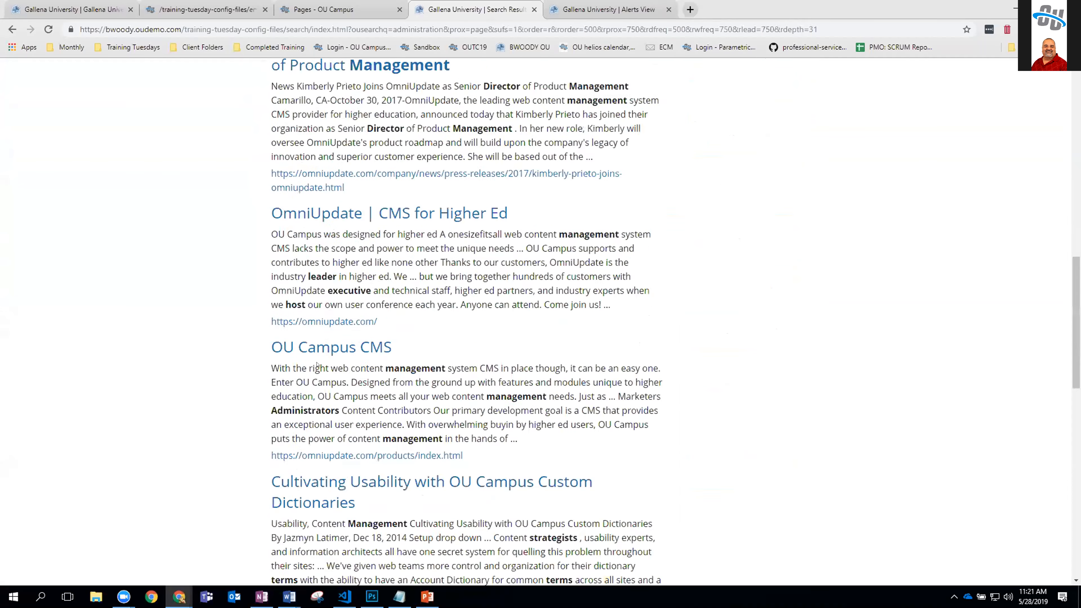
pyautogui.scroll(-1, 499, 375)
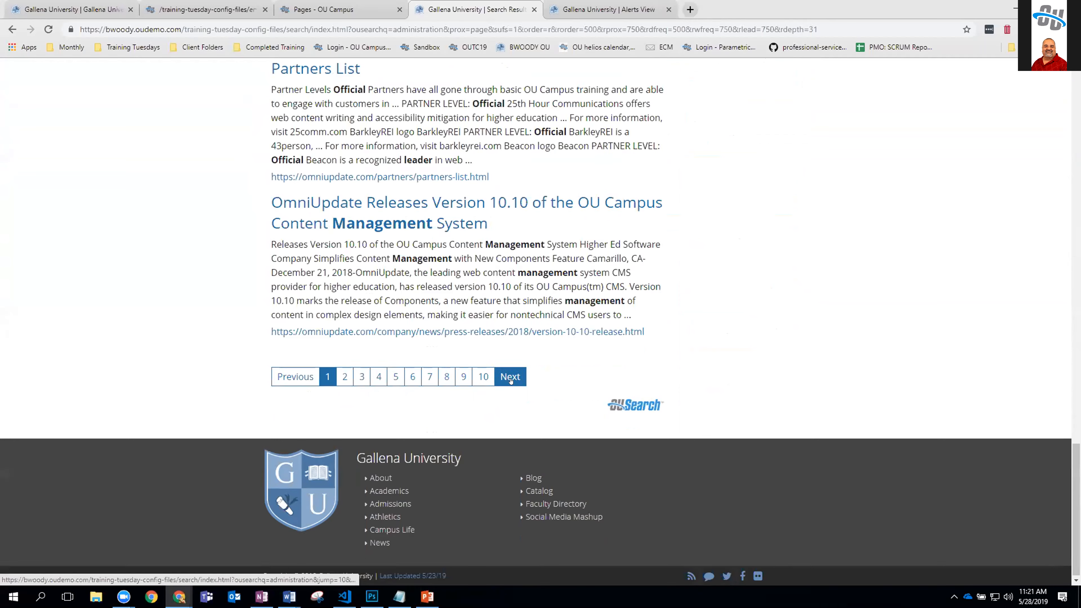
pyautogui.scroll(16, 511, 381)
pyautogui.scroll(14, 515, 380)
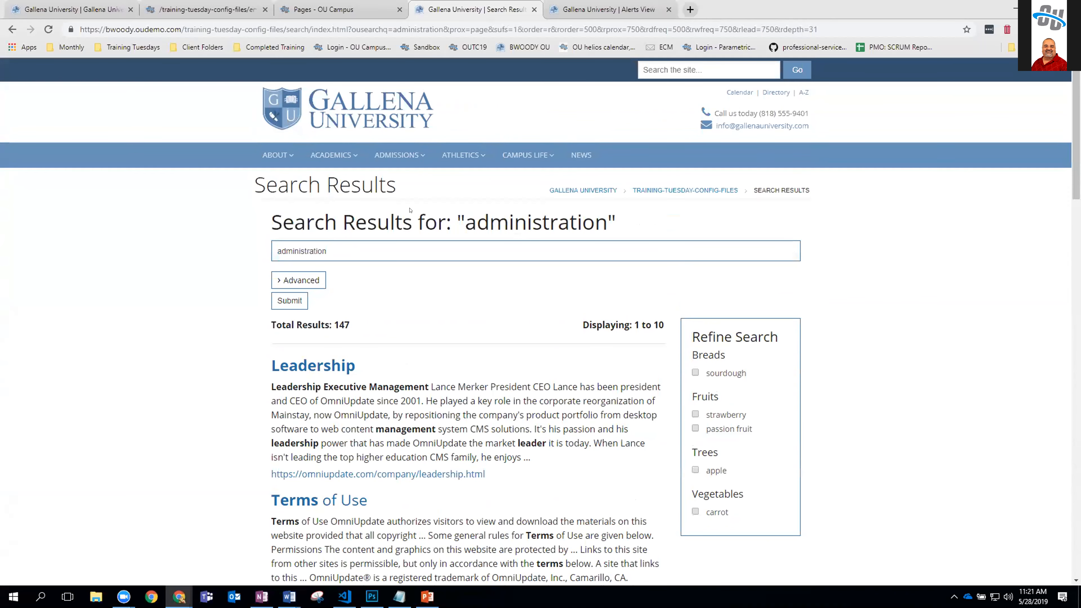
# Step: Switch to OU Campus, open _ou-search-settings.pcf from the search folder's config folder, and review its configuration
pyautogui.click(325, 8)
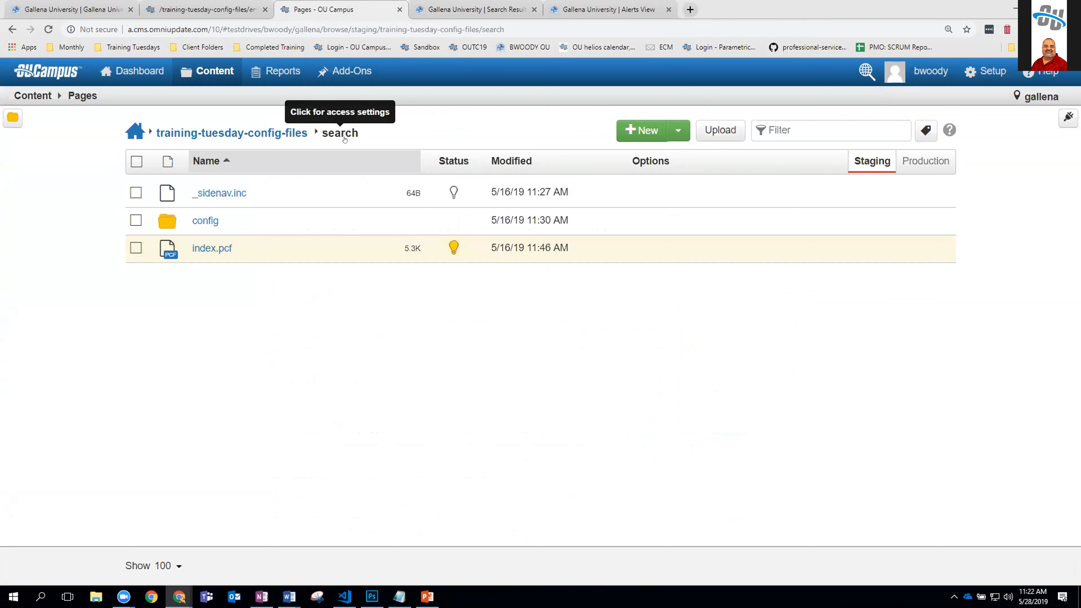
pyautogui.click(201, 222)
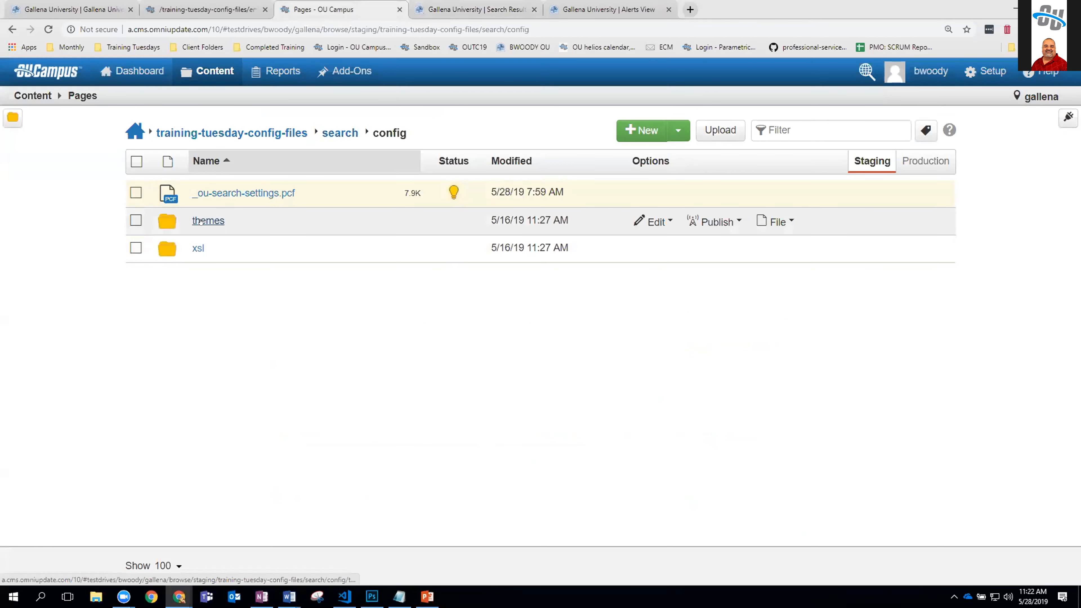
pyautogui.click(237, 194)
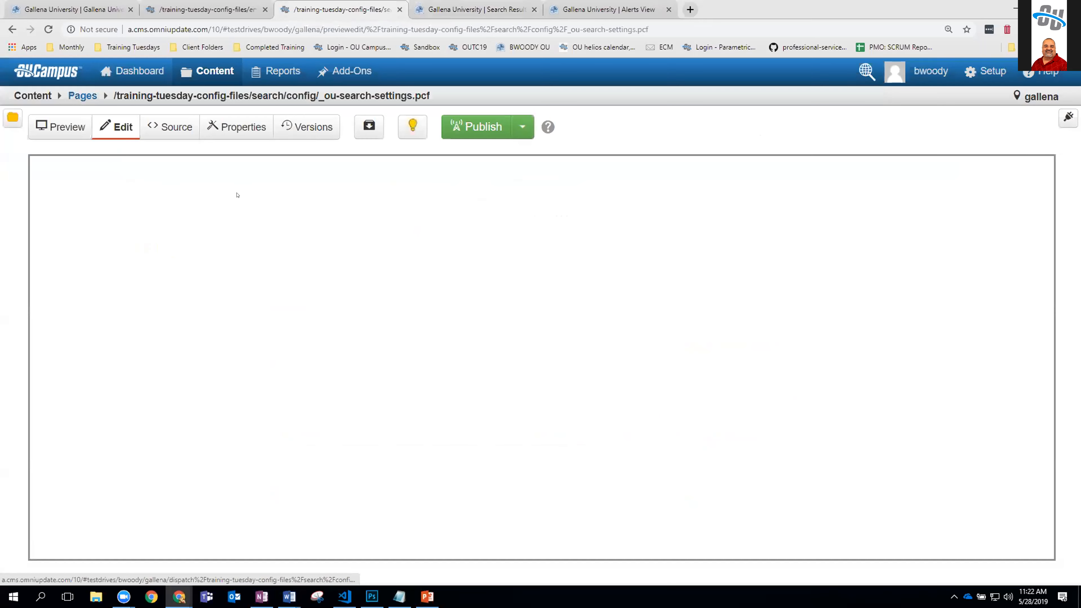
pyautogui.scroll(-9, 389, 321)
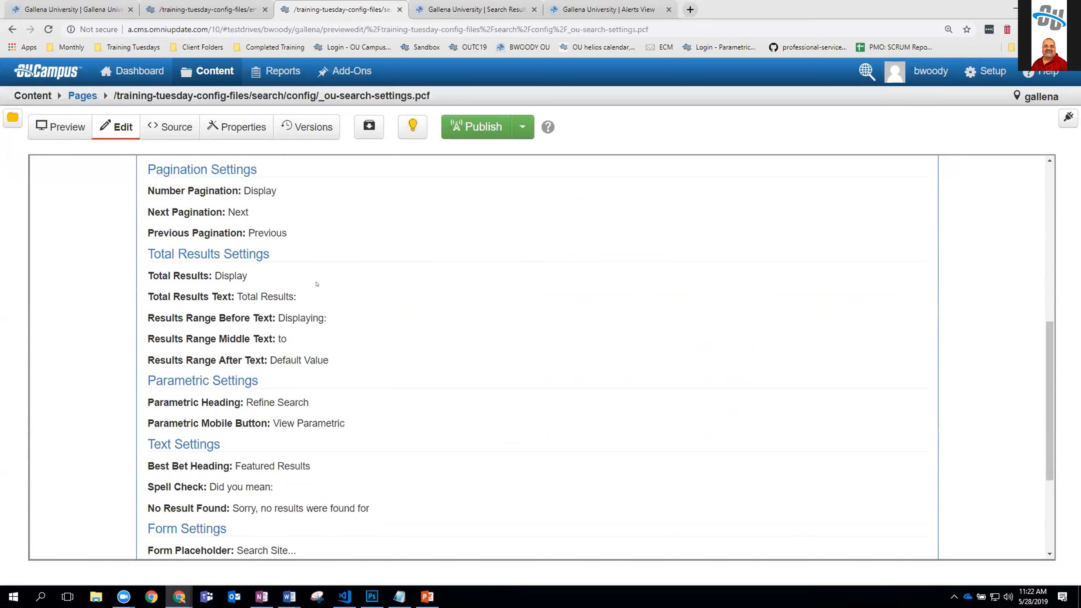
pyautogui.scroll(-4, 316, 283)
pyautogui.scroll(10, 316, 284)
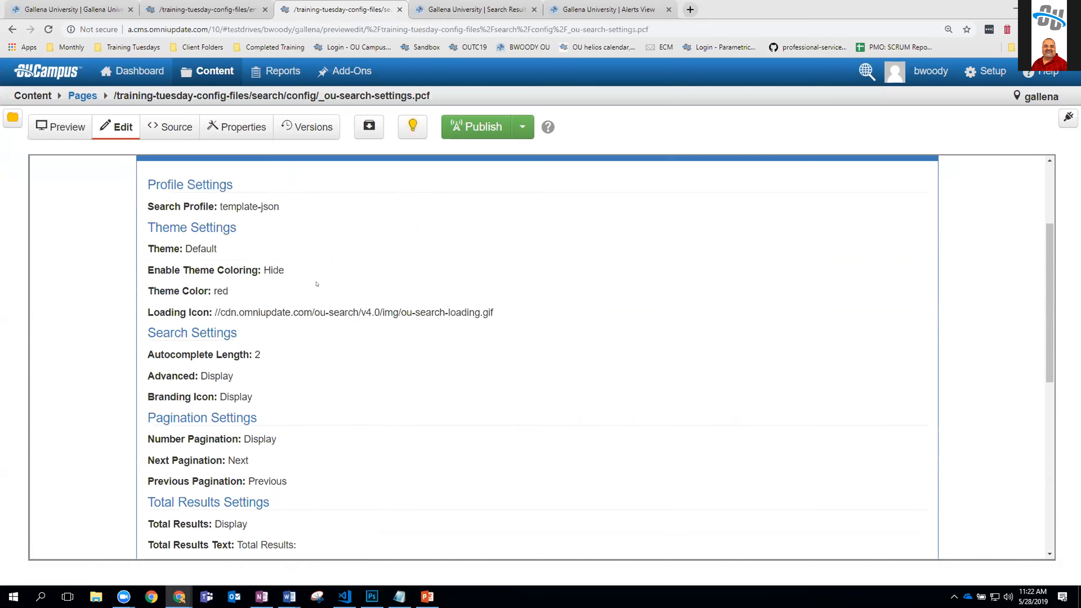
# Step: Enable theme coloring output in the search settings file's page parameters and save them
pyautogui.click(230, 128)
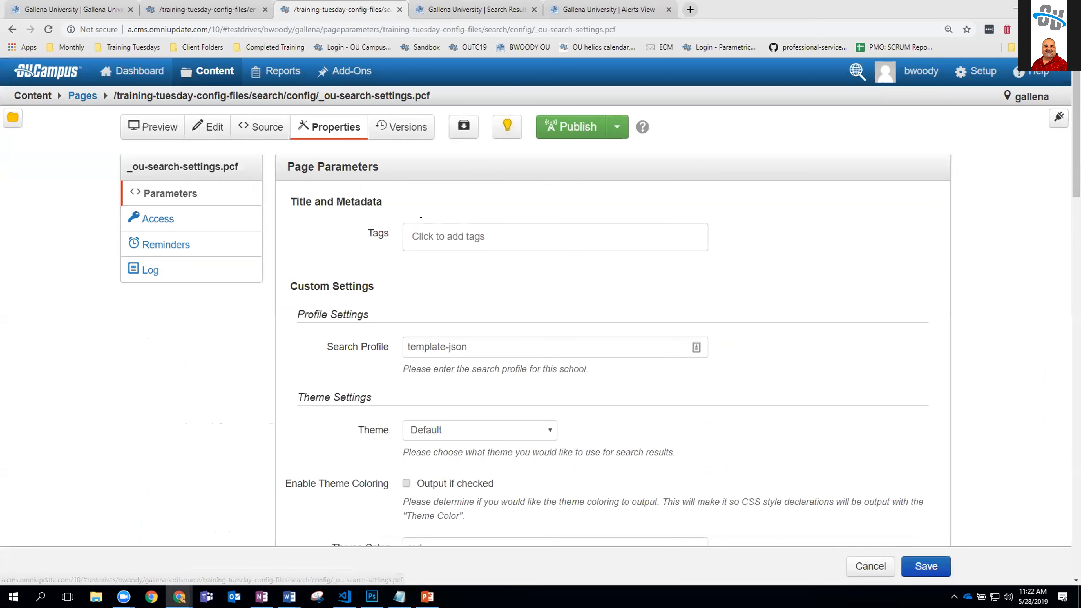
pyautogui.scroll(-4, 667, 301)
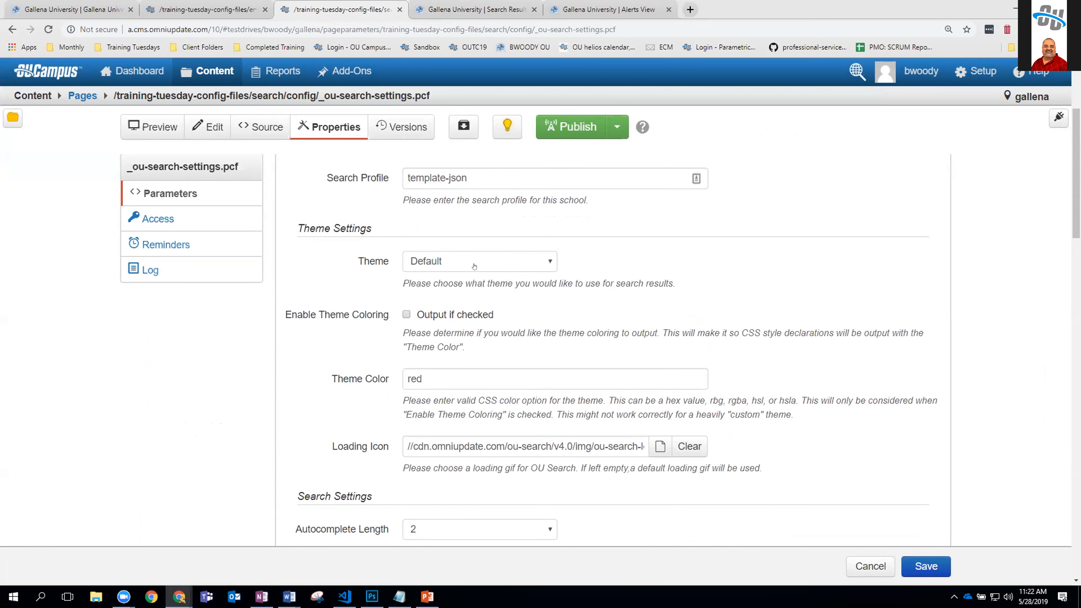
pyautogui.click(474, 266)
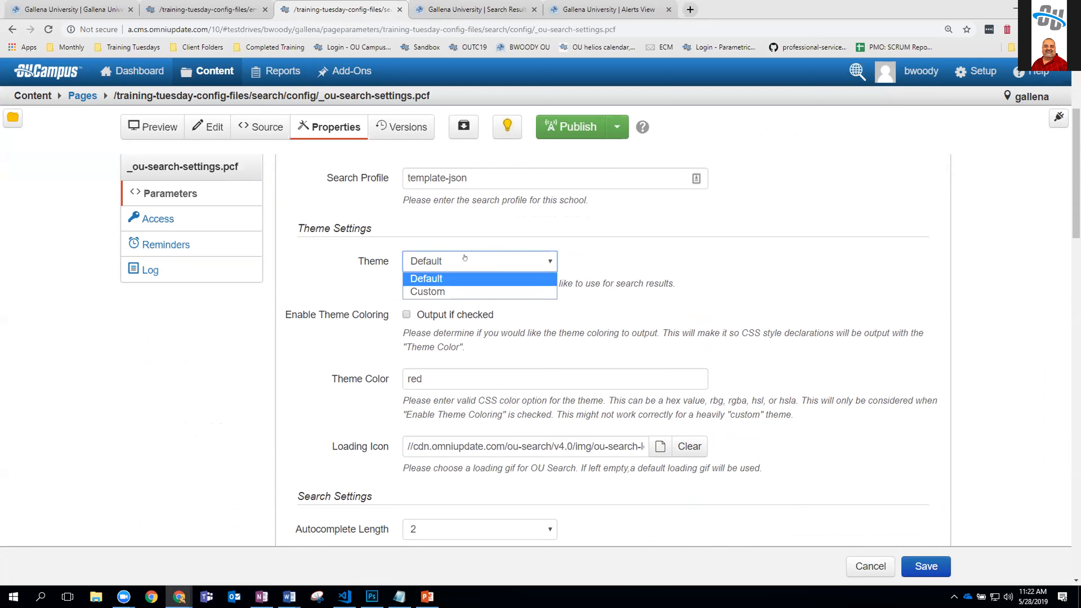
pyautogui.click(622, 257)
pyautogui.scroll(-3, 643, 321)
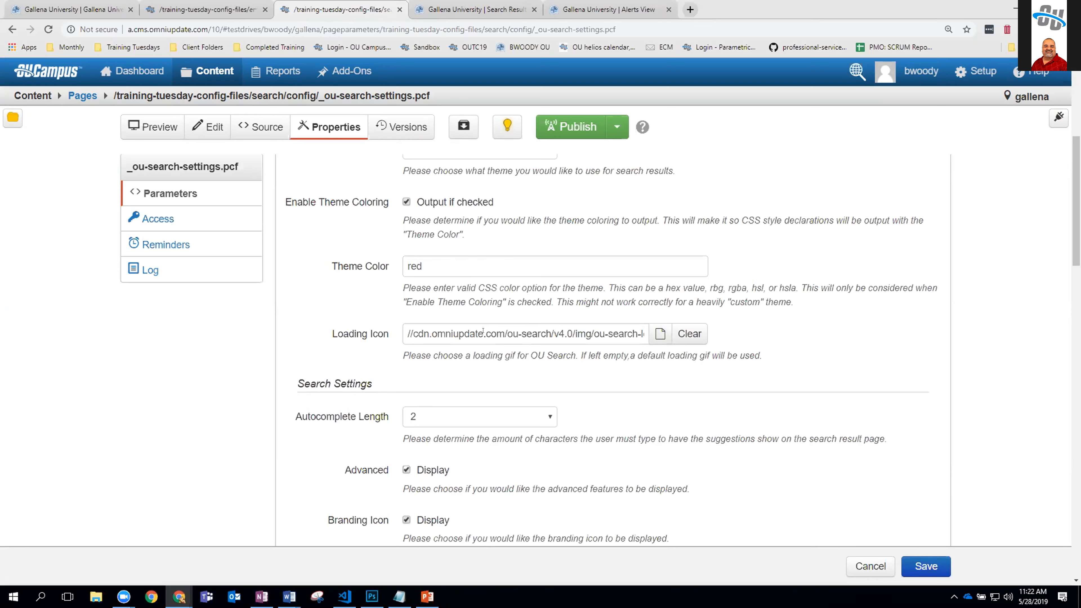
pyautogui.click(926, 567)
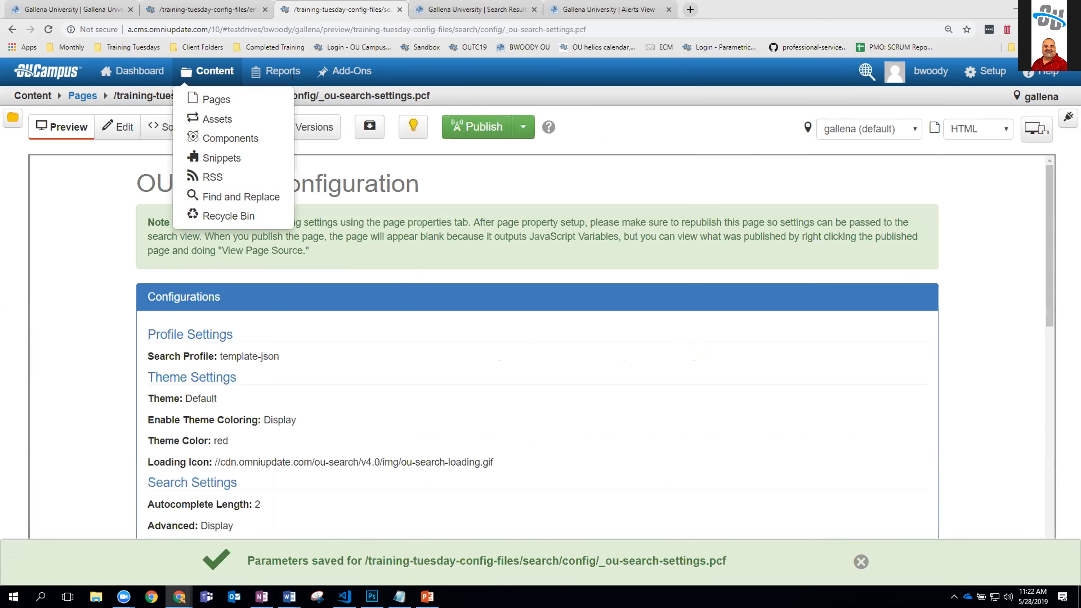
# Step: Publish the _ou-search-settings.pcf page and reload the live search results page to check the theme coloring
pyautogui.click(476, 9)
pyautogui.click(49, 29)
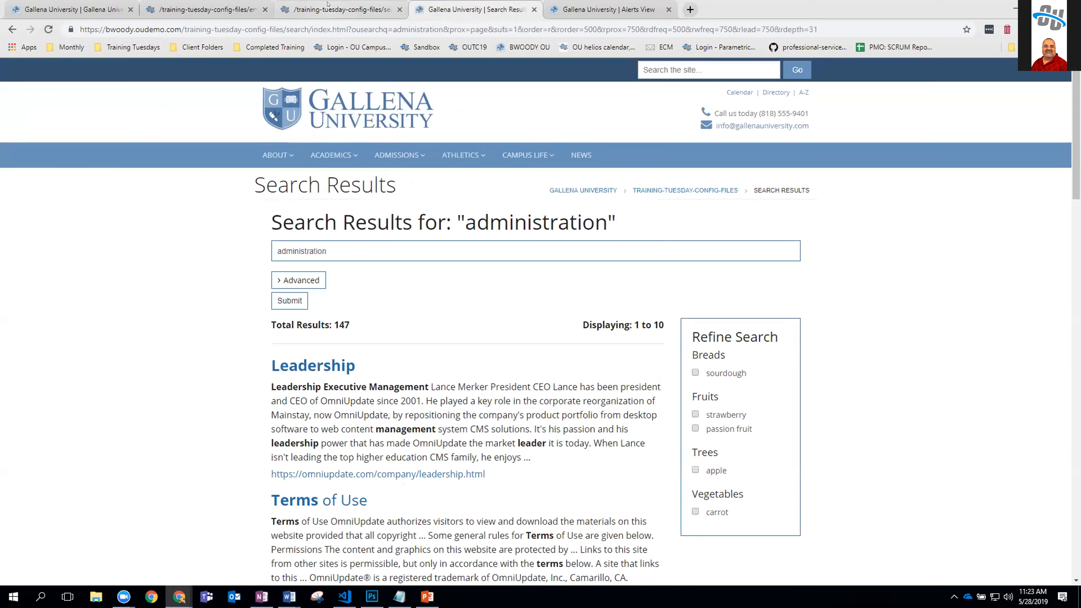
pyautogui.click(340, 9)
pyautogui.click(473, 123)
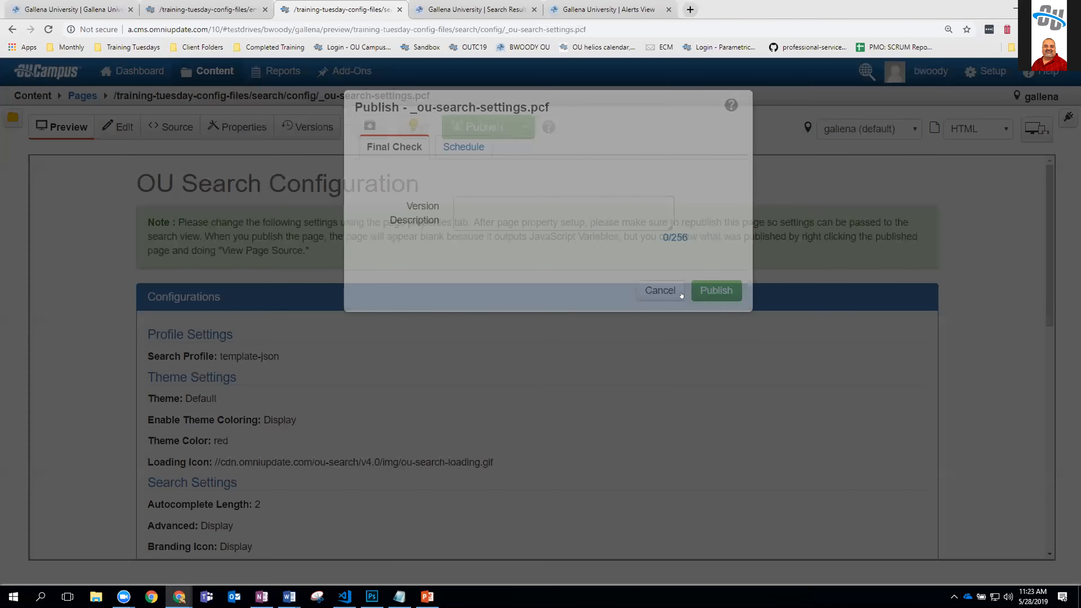
pyautogui.click(716, 292)
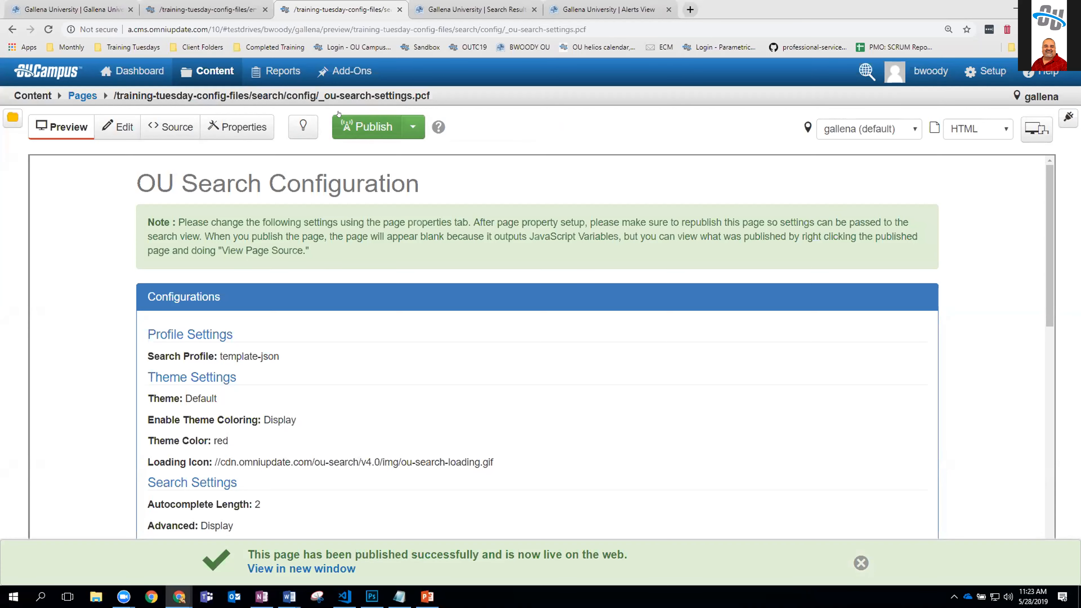
pyautogui.click(463, 11)
pyautogui.click(48, 29)
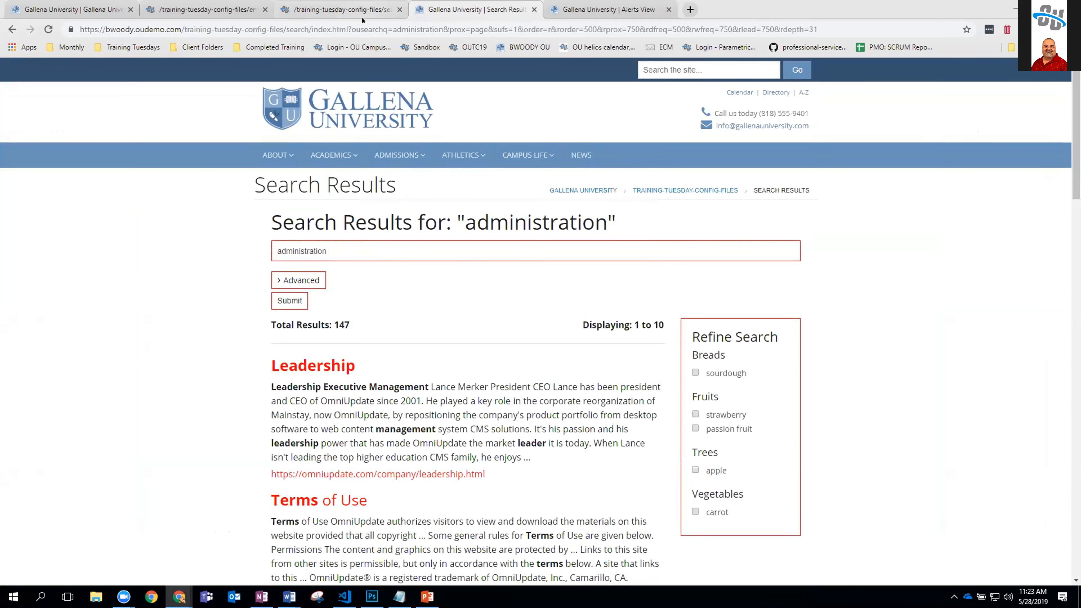
# Step: Reopen the search settings file's page parameters and turn off display of the advanced search features
pyautogui.click(353, 10)
pyautogui.click(237, 127)
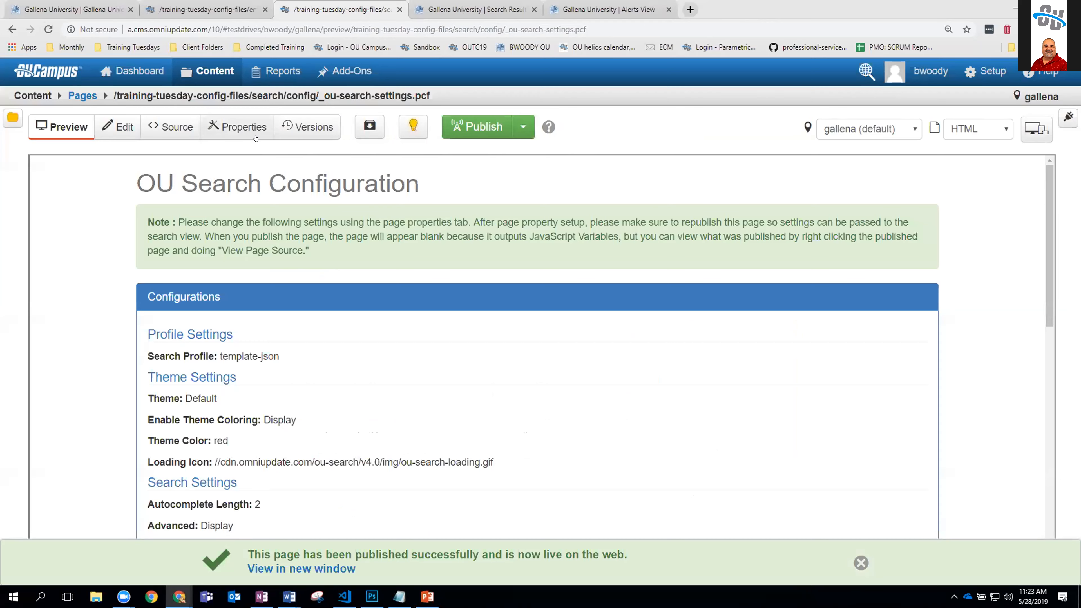
pyautogui.scroll(-5, 491, 291)
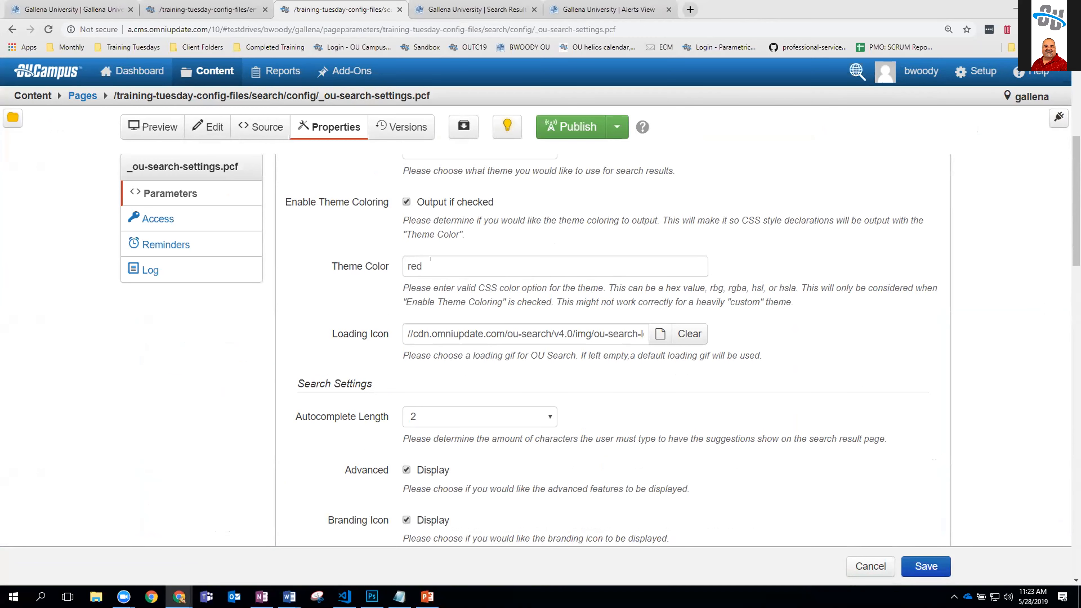
pyautogui.scroll(-3, 438, 277)
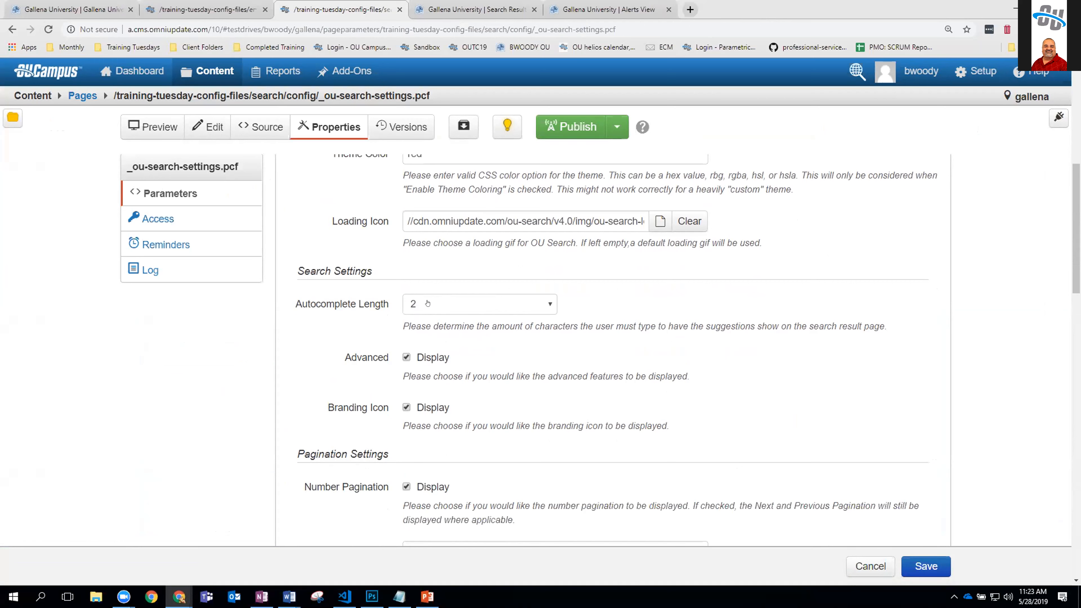
pyautogui.click(427, 303)
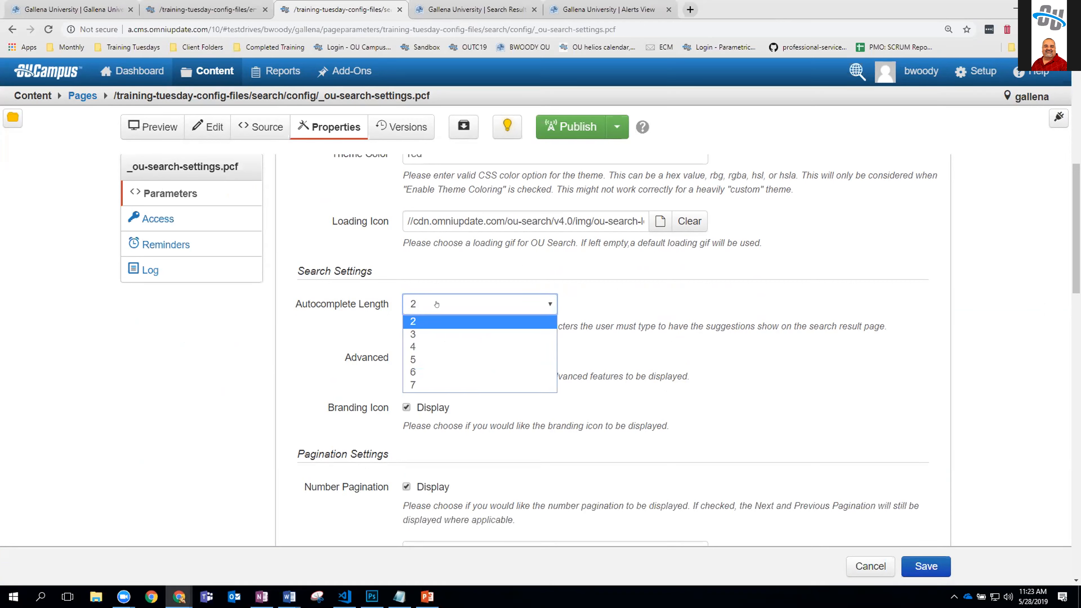
pyautogui.click(608, 285)
pyautogui.scroll(-3, 607, 286)
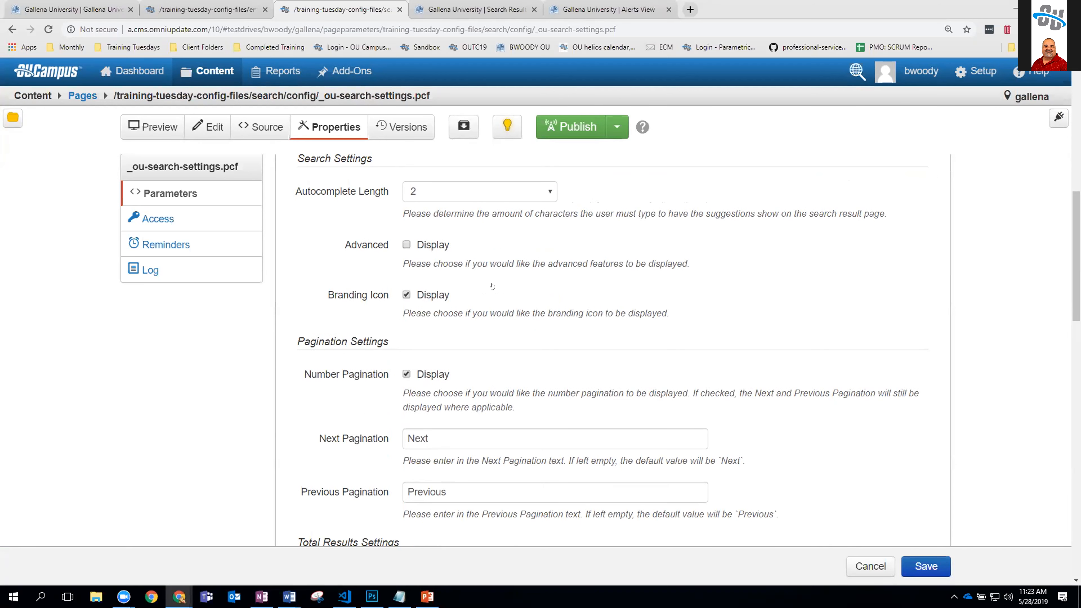
# Step: Set the Next Pagination text to "Forward" and the Previous Pagination text to "Back"
pyautogui.scroll(-3, 493, 283)
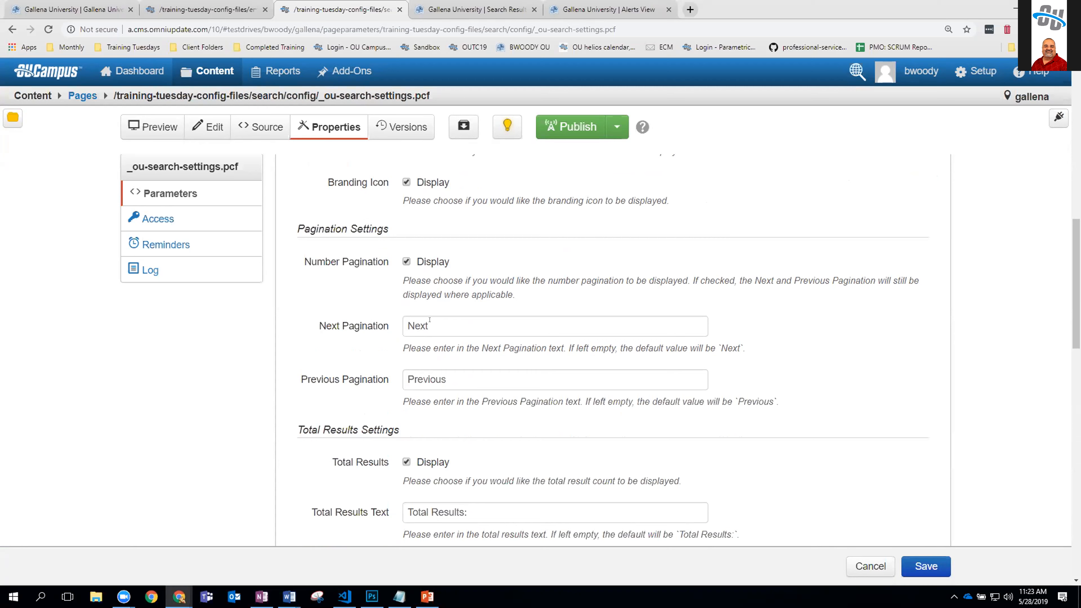
pyautogui.moveTo(427, 323); pyautogui.dragTo(399, 327)
pyautogui.write('Forward')
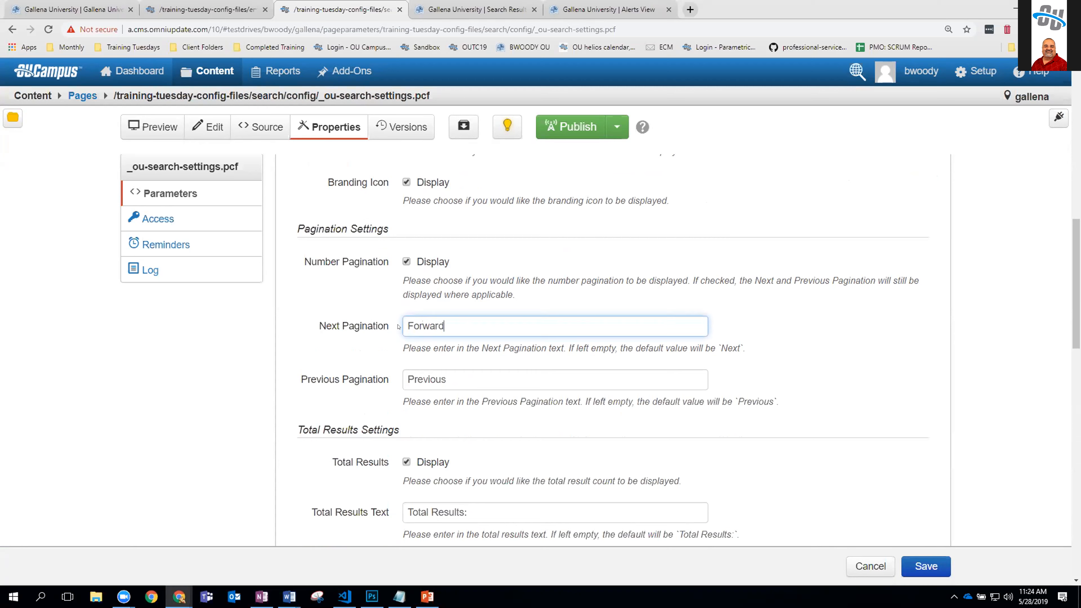
pyautogui.doubleClick(420, 376)
pyautogui.write('Back')
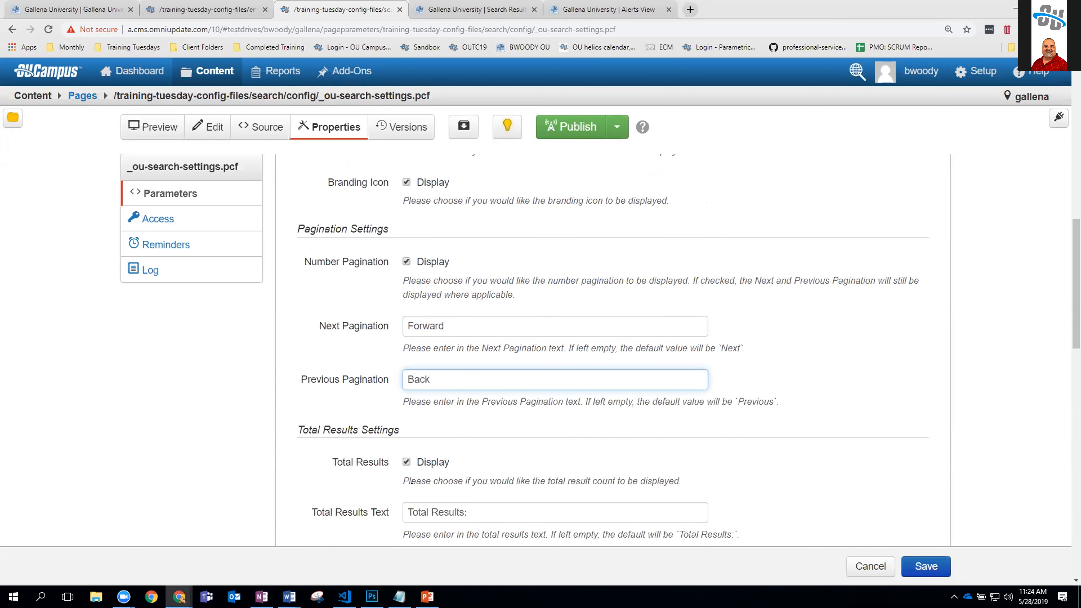
# Step: Set the Parametric Heading to "Fine Tune" and save the page parameters
pyautogui.scroll(-3, 415, 382)
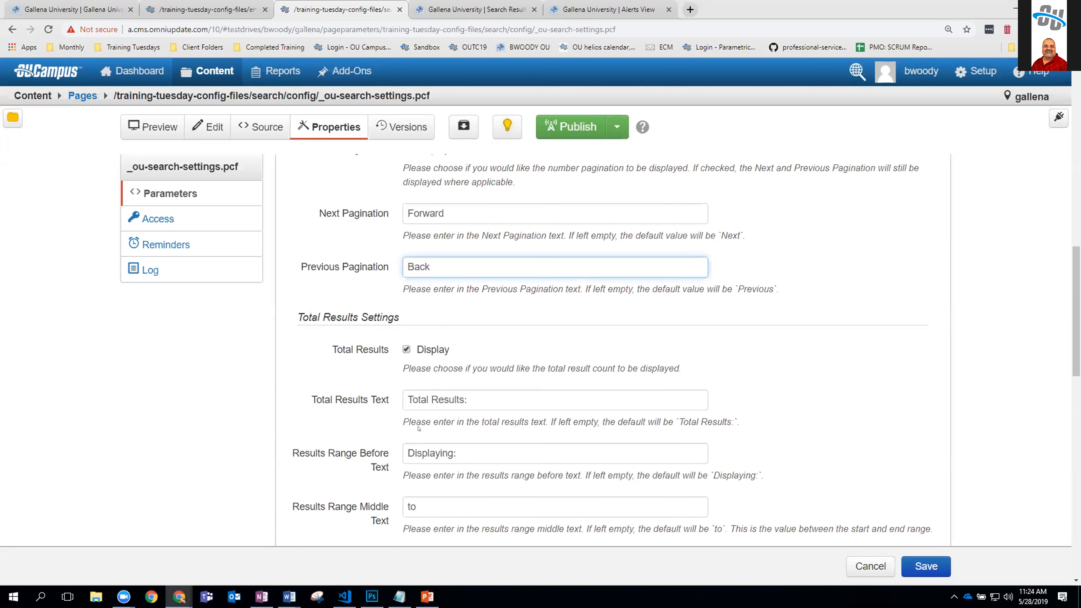
pyautogui.scroll(-4, 418, 429)
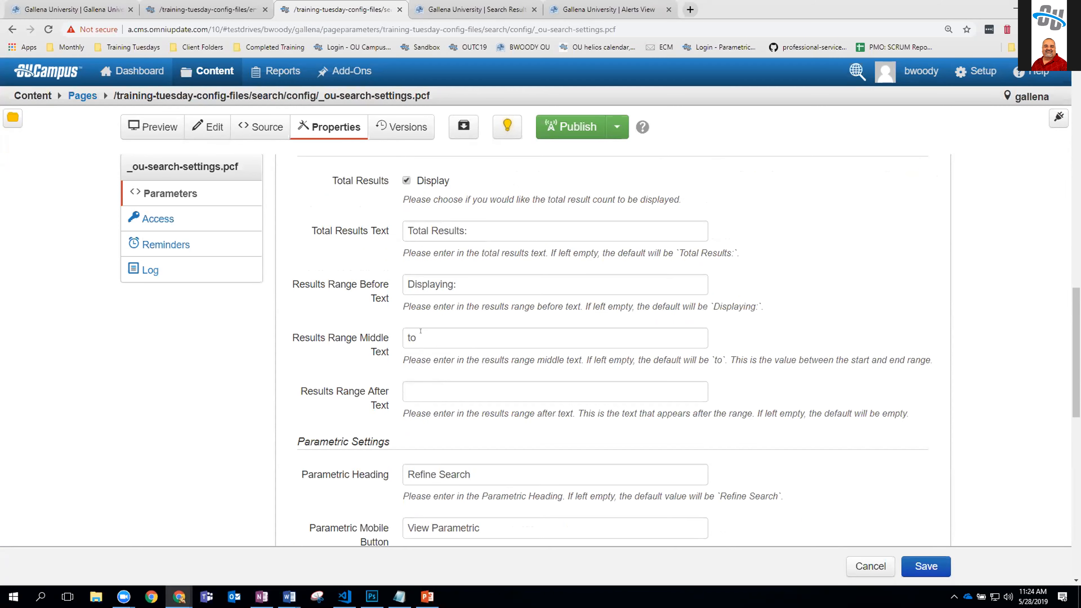
pyautogui.scroll(-3, 421, 331)
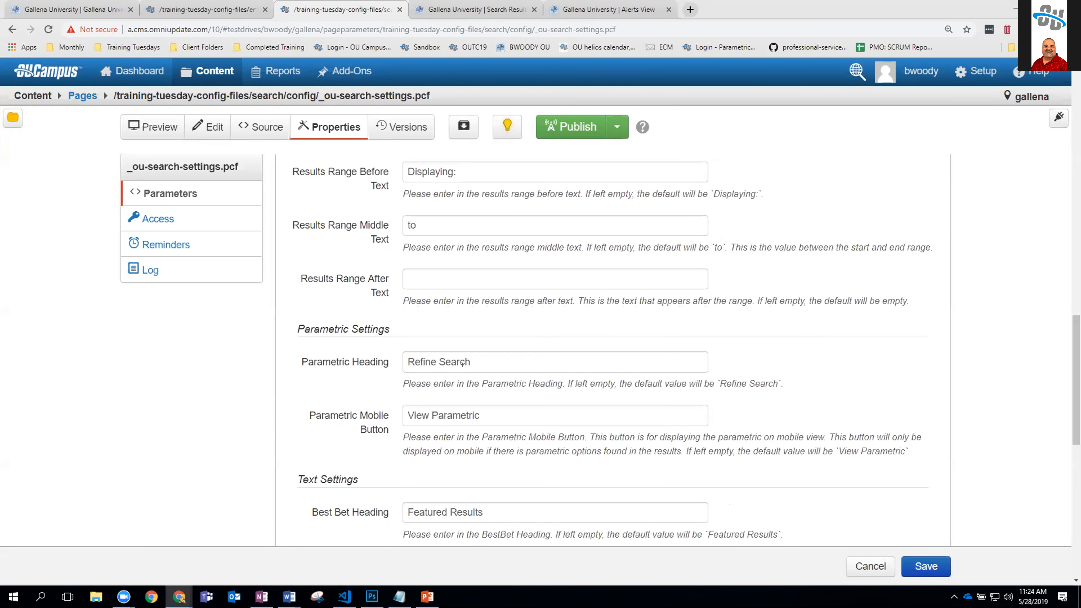
pyautogui.scroll(-1, 467, 362)
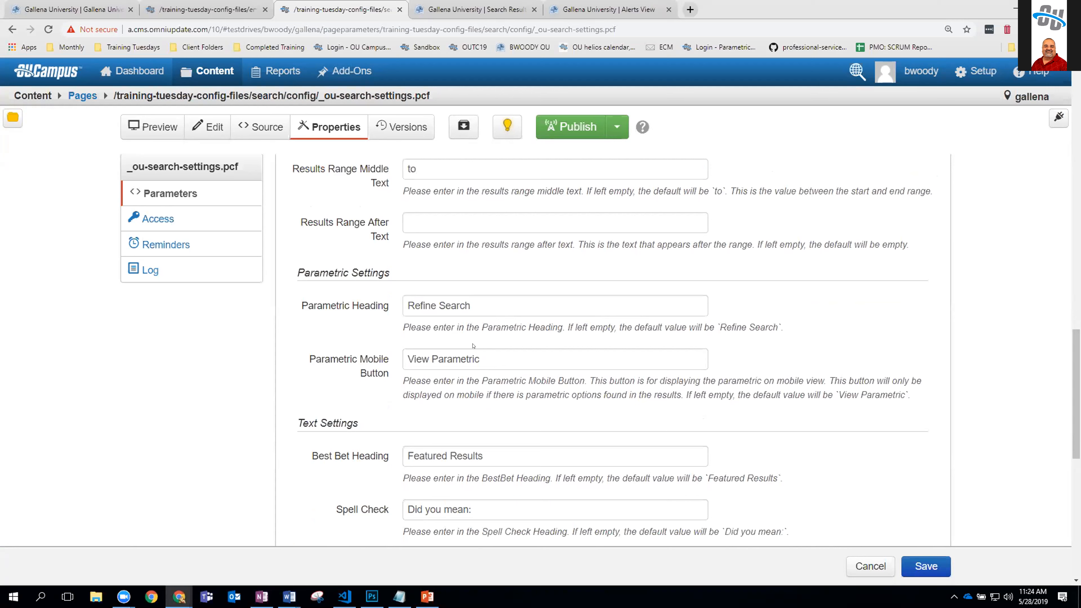
pyautogui.moveTo(473, 306); pyautogui.dragTo(399, 309)
pyautogui.write('Fine Tune')
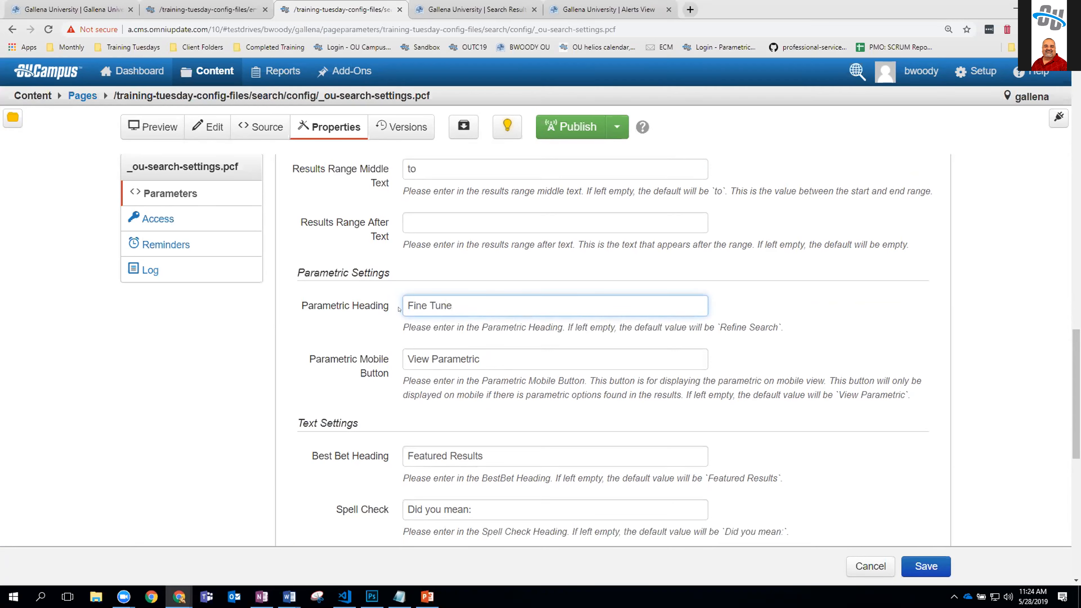
pyautogui.click(925, 566)
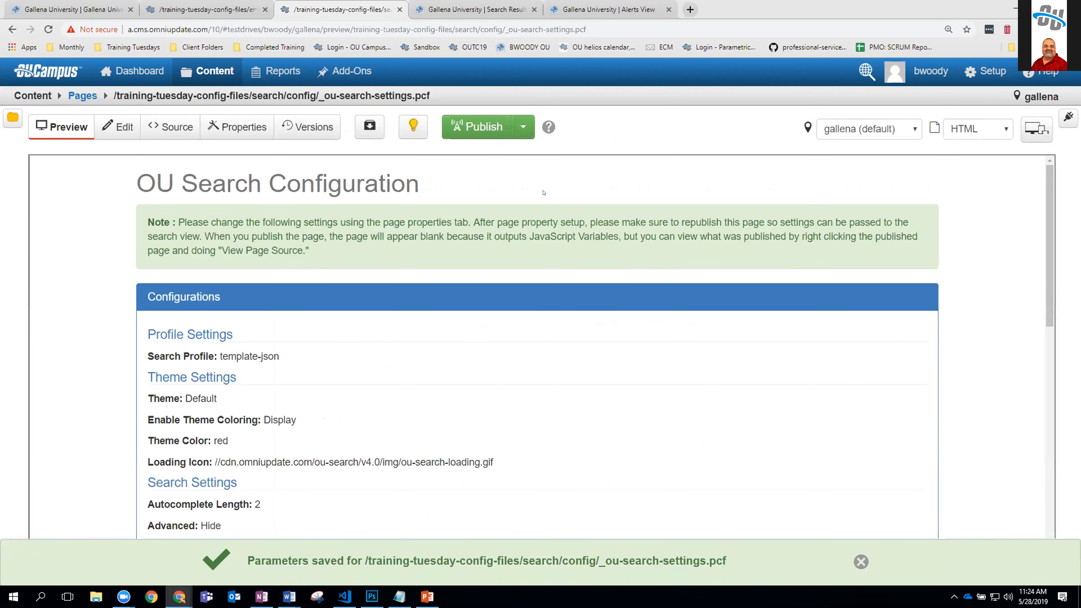
# Step: Publish the updated search settings page and refresh the live search results to check the advanced option and parametric heading
pyautogui.click(479, 127)
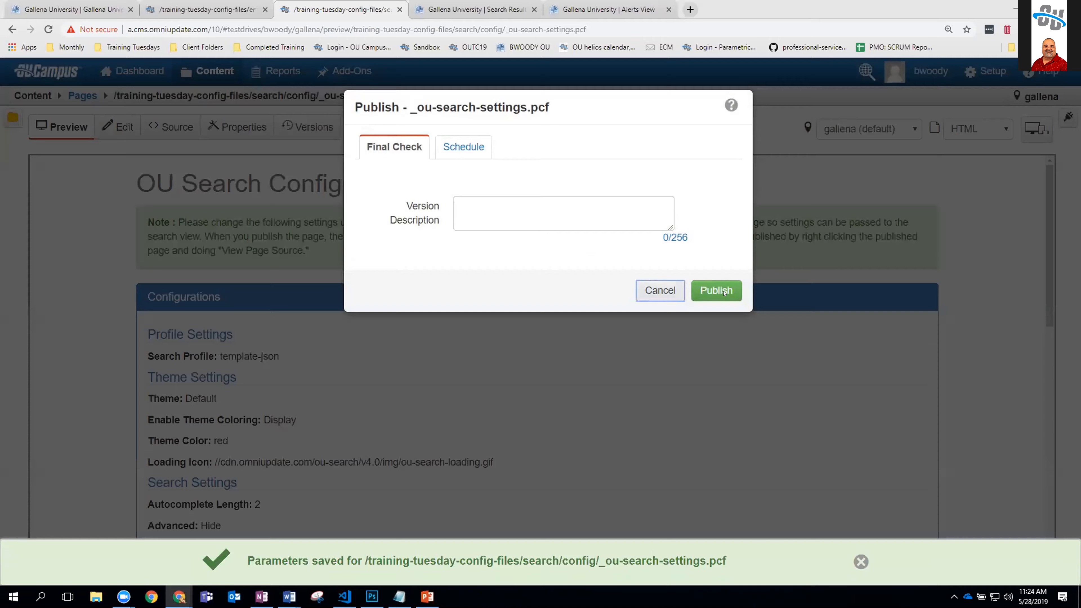
pyautogui.click(715, 290)
pyautogui.click(452, 11)
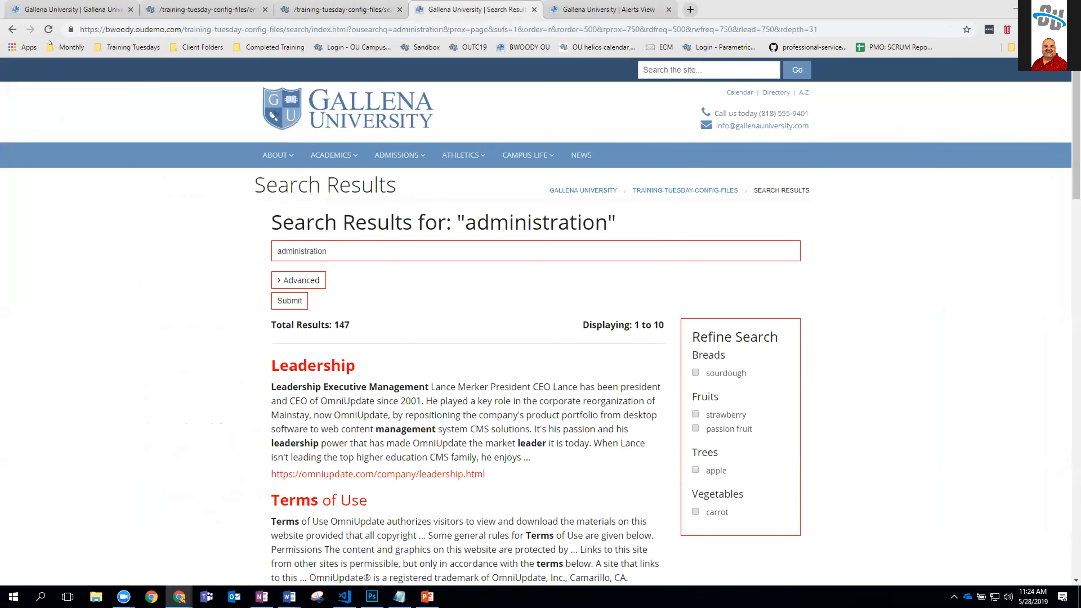
pyautogui.press('F5')
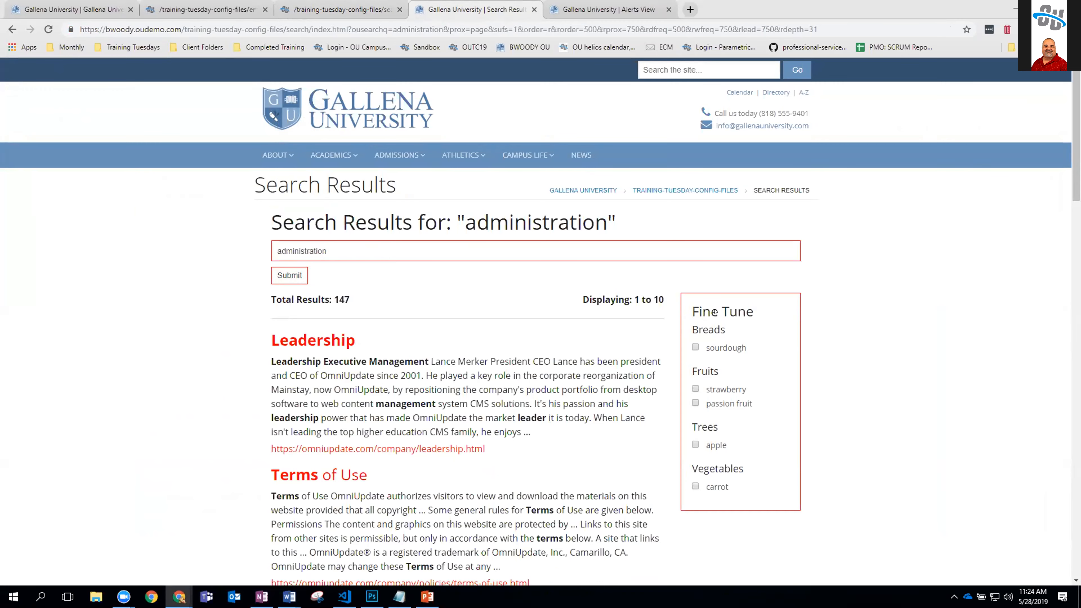
# Step: Check the pagination labels at the end of the live search results page
pyautogui.scroll(-15, 723, 319)
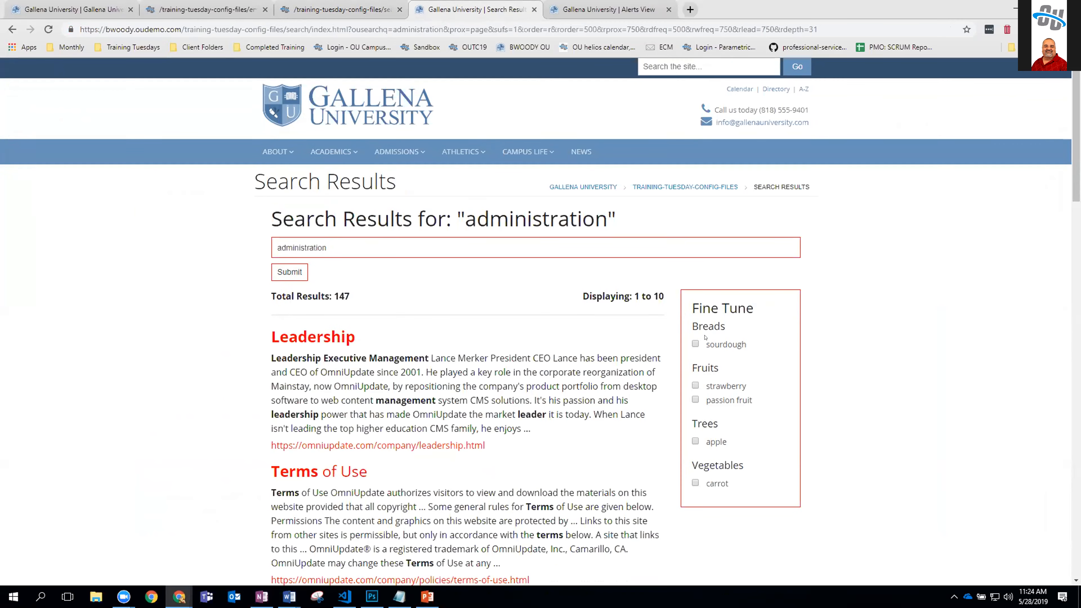
pyautogui.scroll(-15, 705, 337)
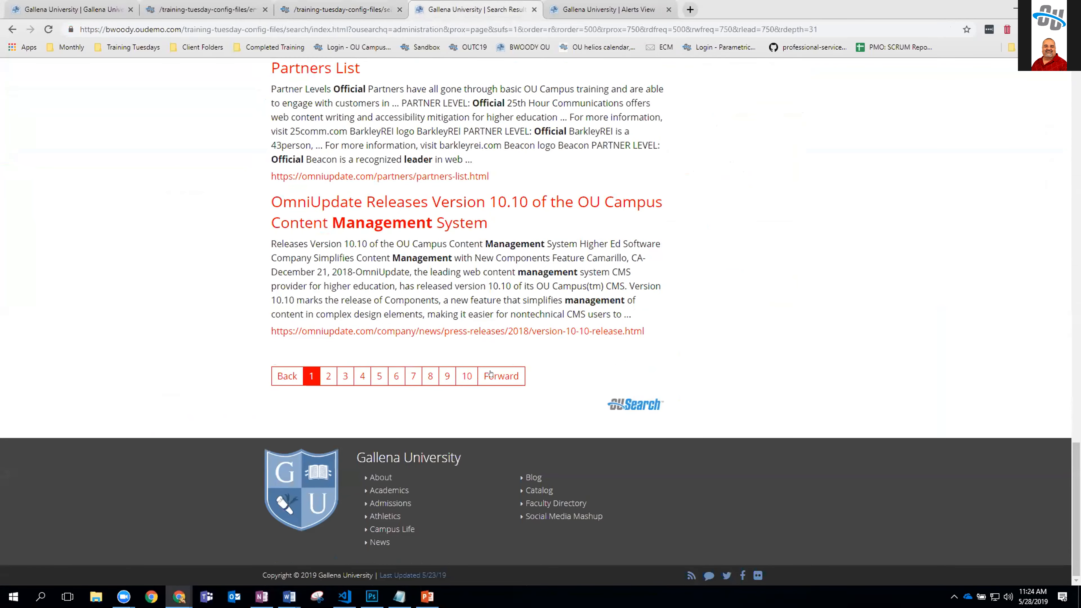
pyautogui.scroll(15, 490, 373)
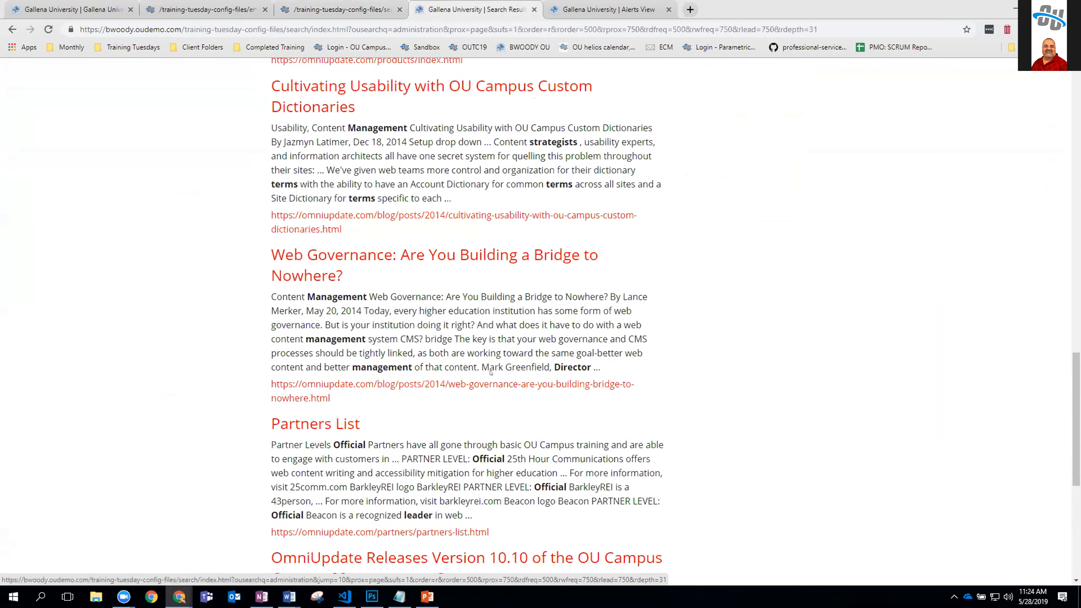
pyautogui.scroll(12, 490, 374)
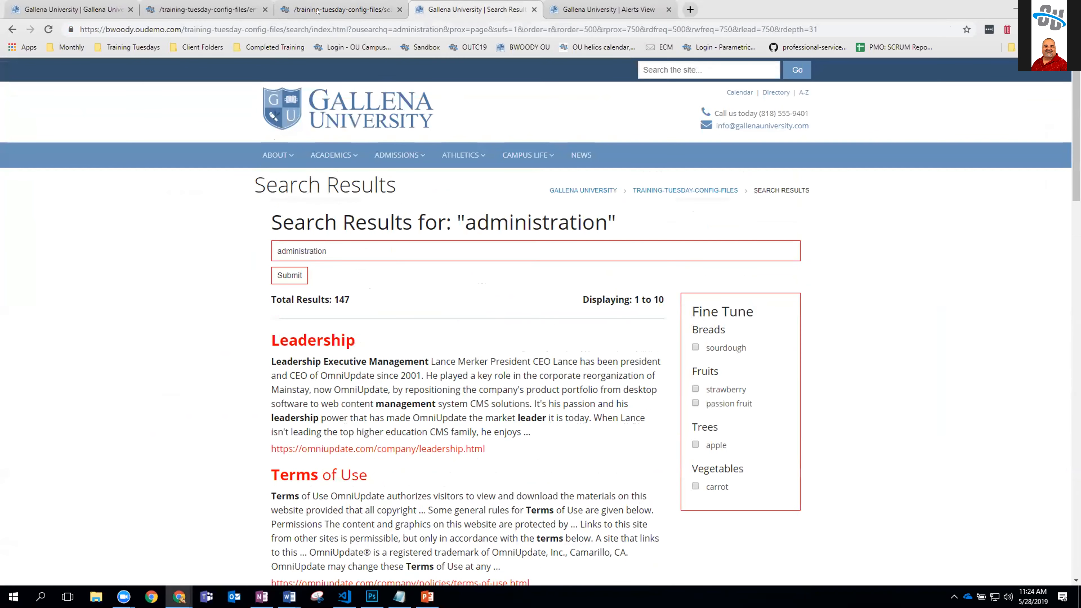
# Step: Reopen the search settings file's page parameters, set the Theme Color to orange, and save them
pyautogui.hotkey('ctrl', 'pageup')
pyautogui.click(302, 128)
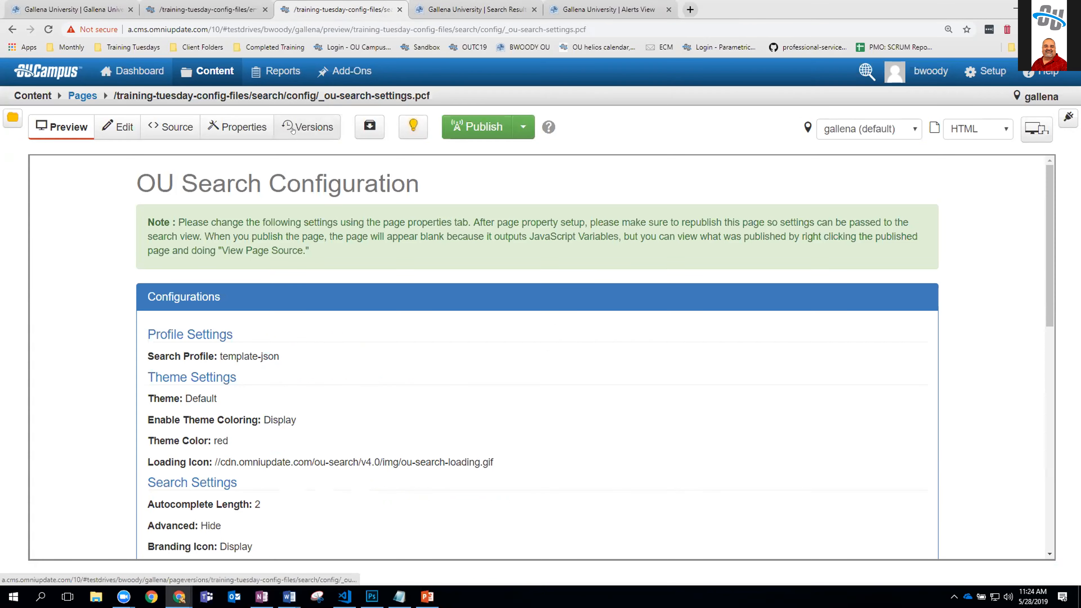
pyautogui.click(231, 128)
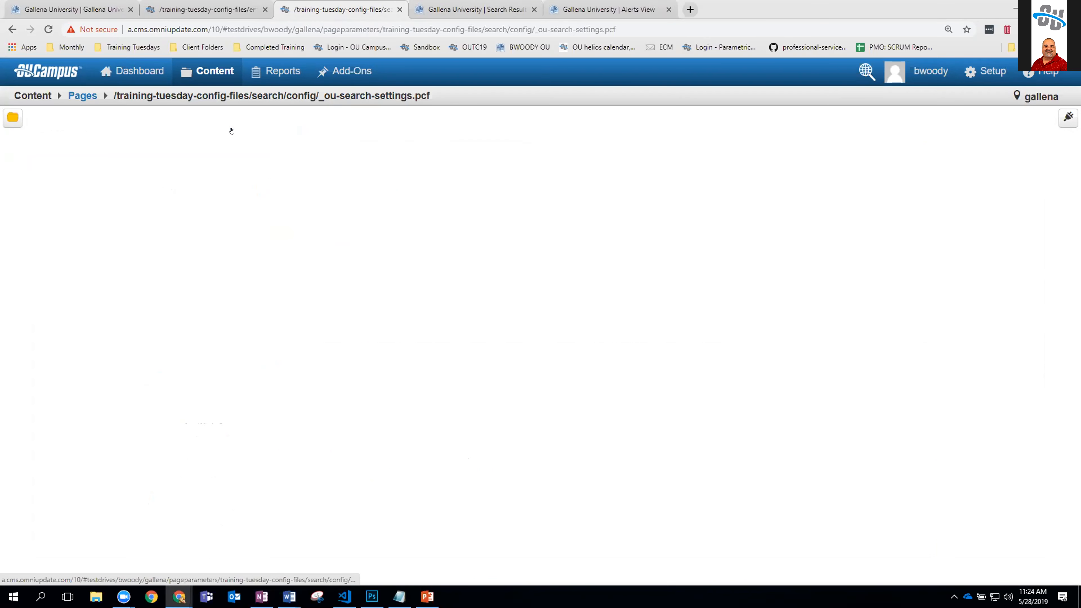
pyautogui.scroll(-5, 609, 347)
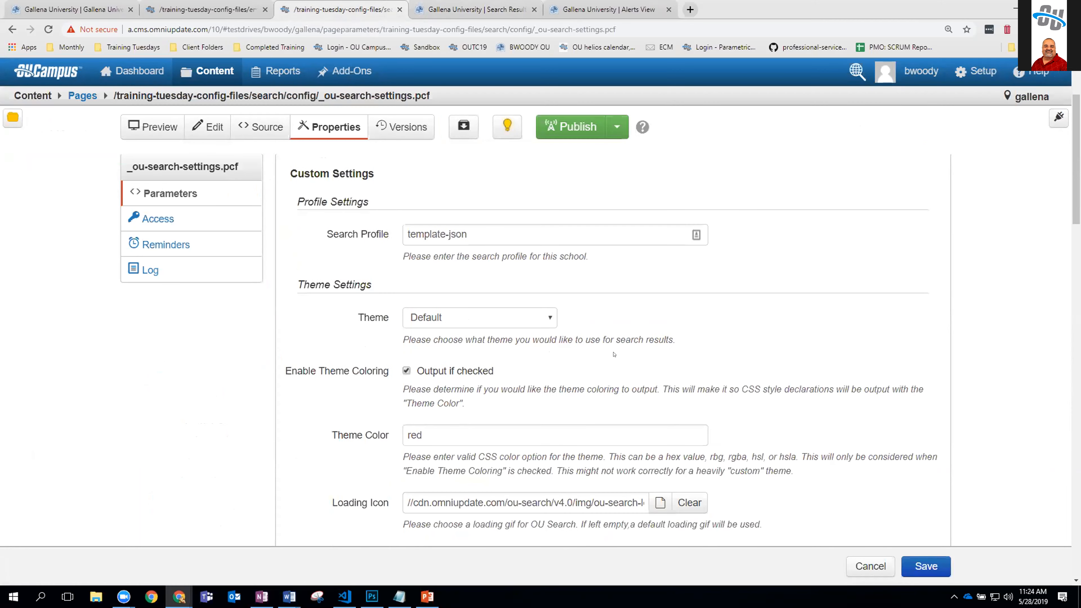
pyautogui.scroll(-4, 609, 355)
pyautogui.scroll(6, 613, 355)
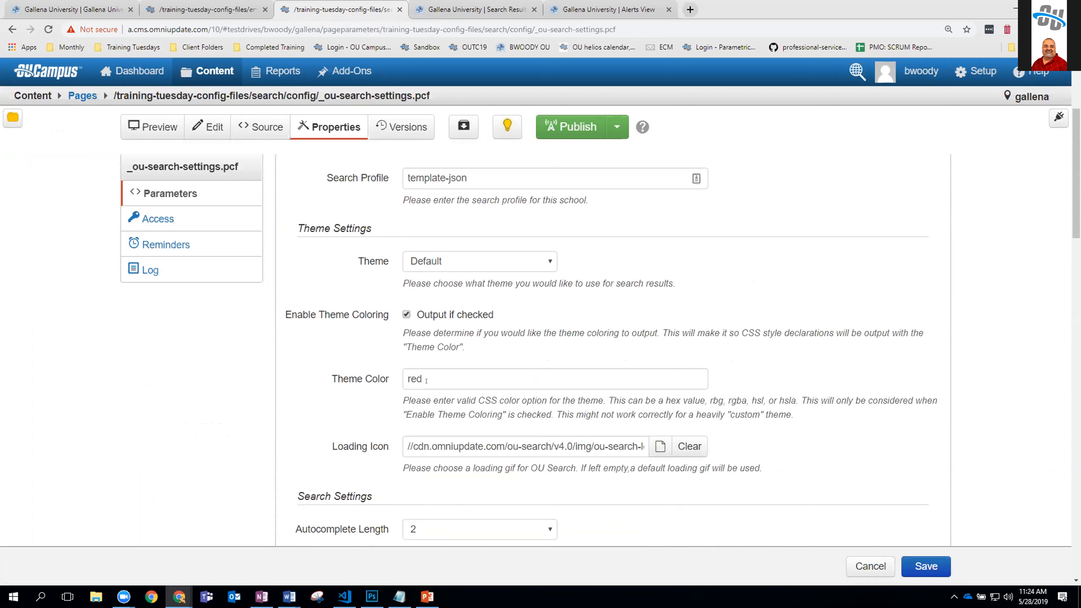
pyautogui.doubleClick(420, 378)
pyautogui.write('orange')
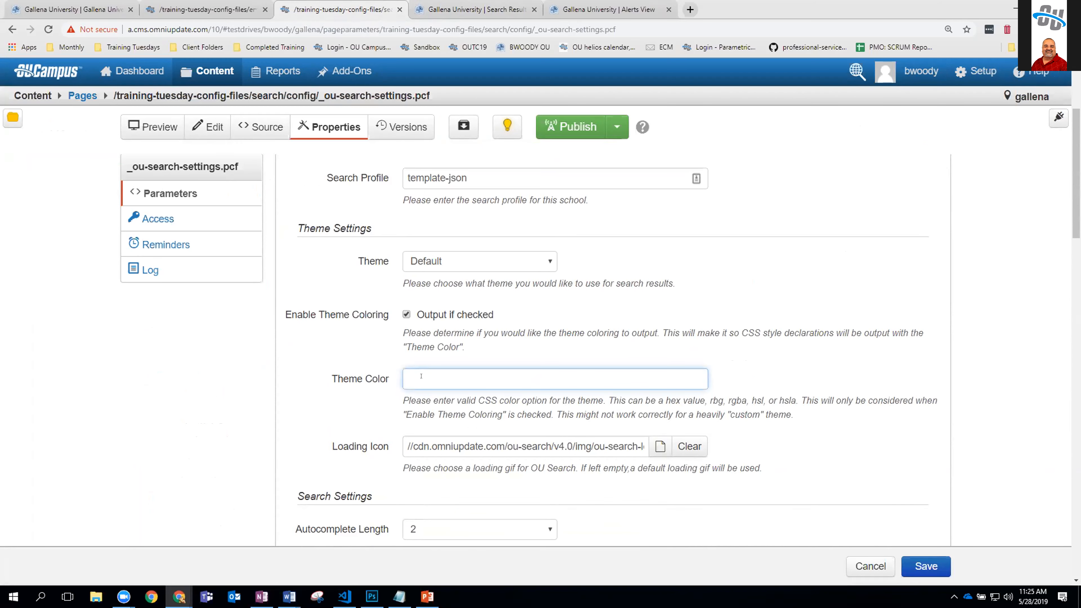
pyautogui.click(948, 564)
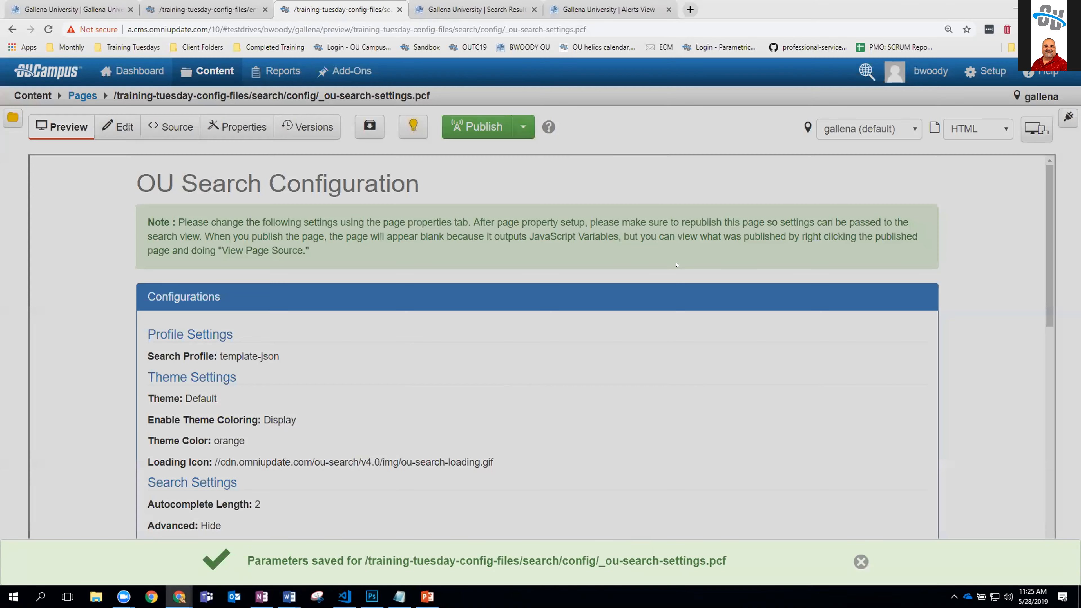
# Step: Publish the updated search settings page and refresh the live search results to check the theme color
pyautogui.click(716, 288)
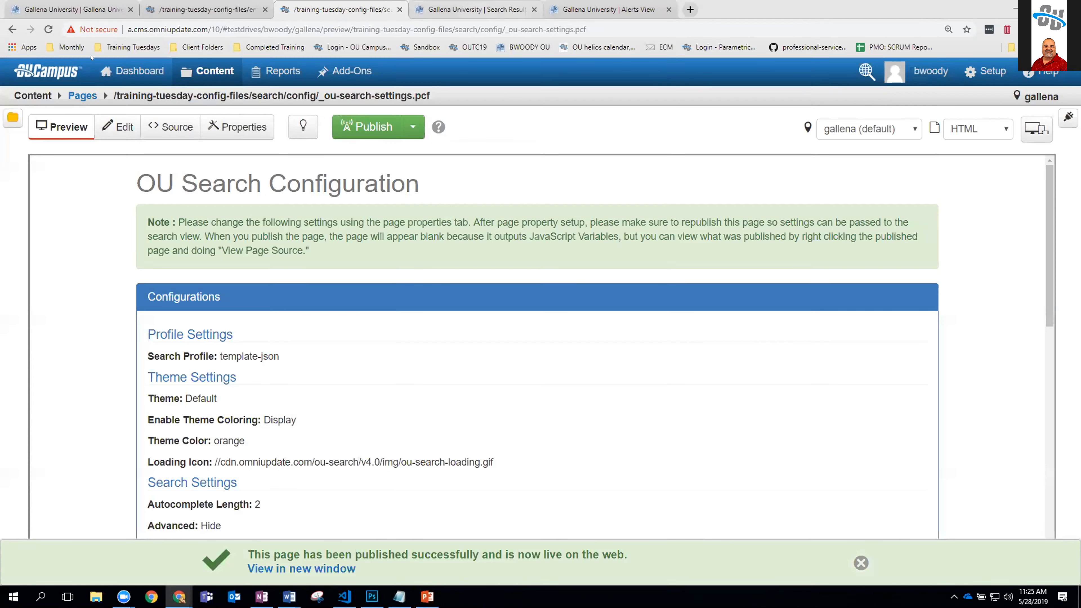
pyautogui.hotkey('ctrl', 'Tab')
pyautogui.click(48, 29)
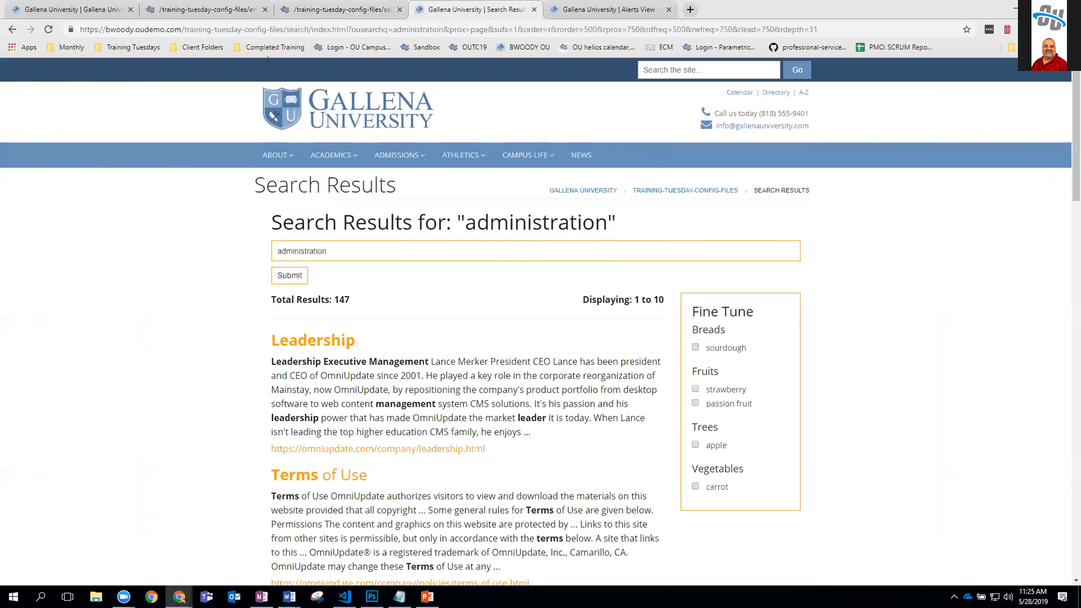
# Step: Leave the footer file for the site's root folder listing and look inside the _resources folder
pyautogui.click(209, 10)
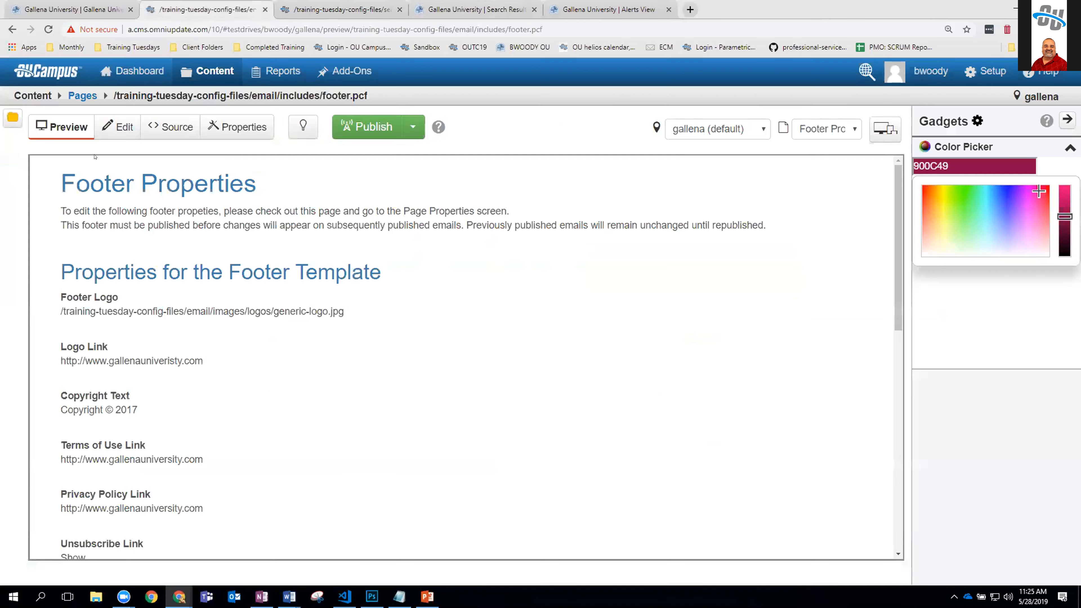
pyautogui.click(82, 95)
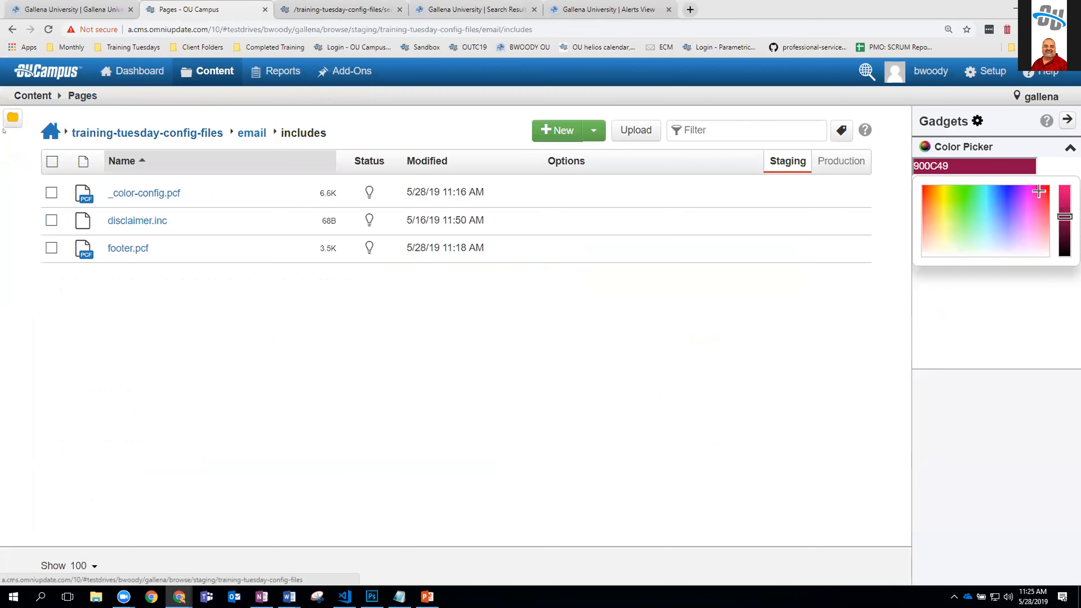
pyautogui.click(48, 132)
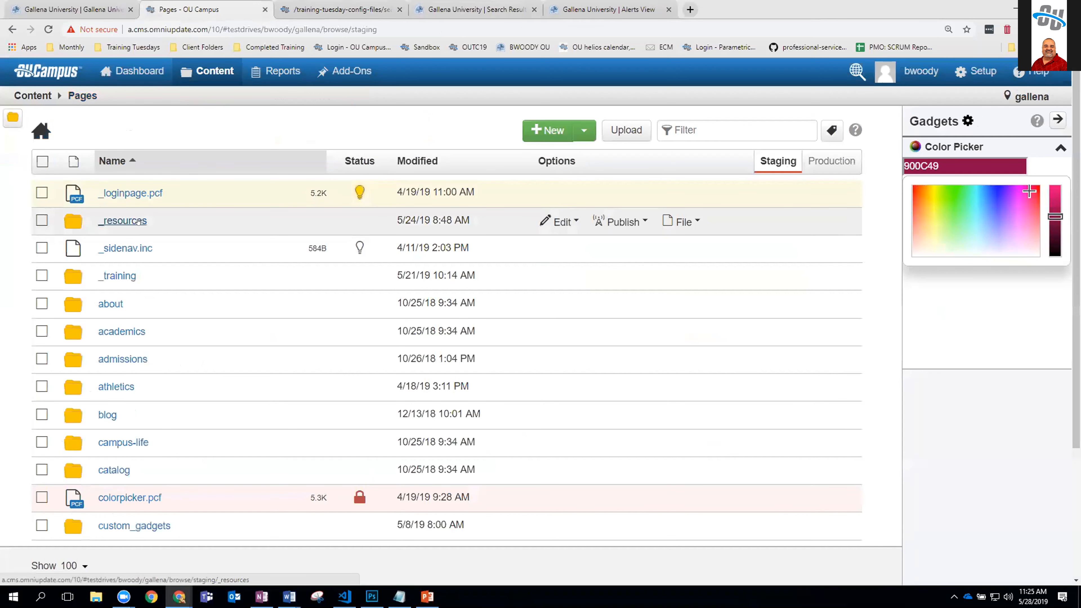
pyautogui.click(122, 221)
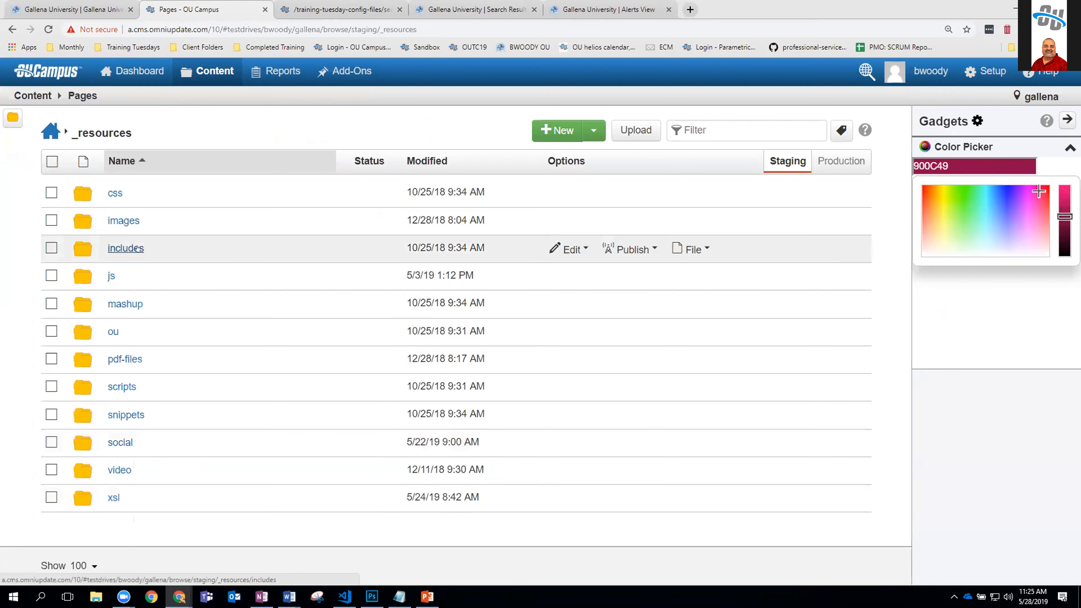
pyautogui.click(81, 95)
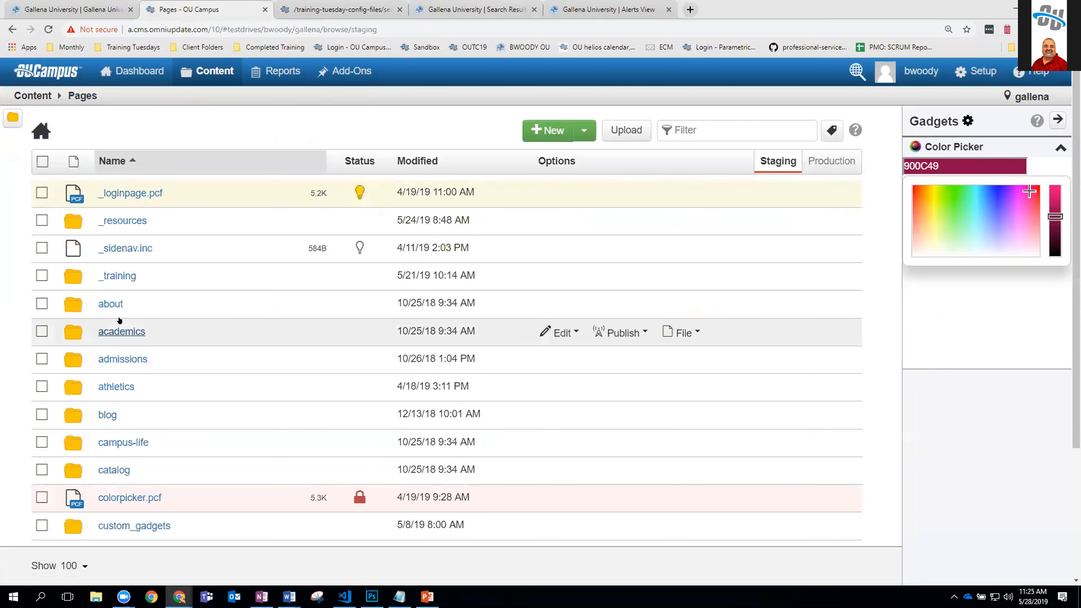
# Step: Look in the email folder of training-tuesday-config-files, and open its emergency-alerts folder
pyautogui.scroll(-6, 120, 320)
pyautogui.click(173, 489)
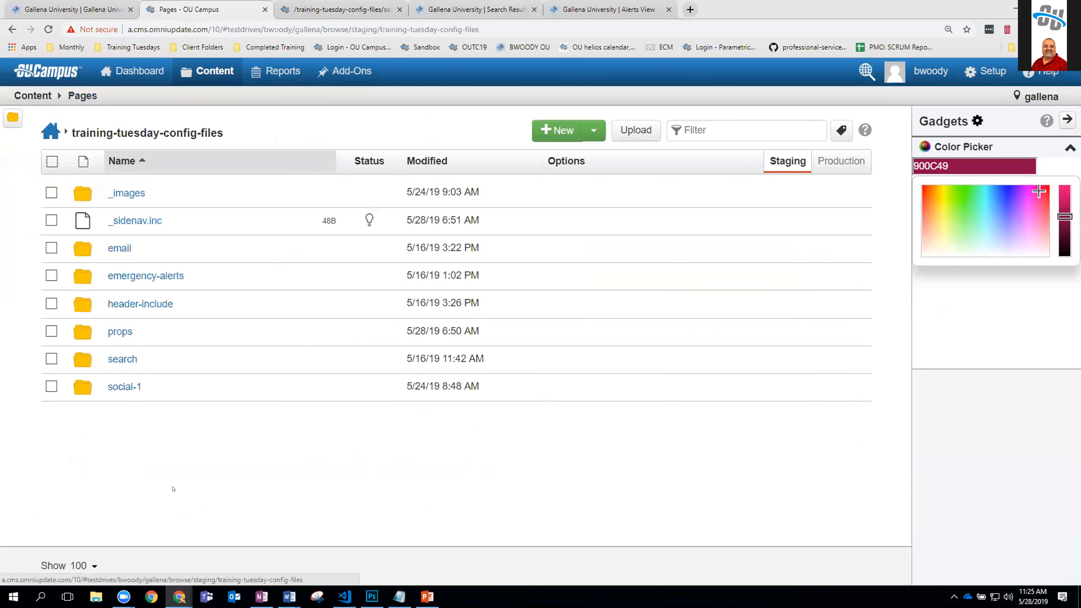
pyautogui.click(120, 249)
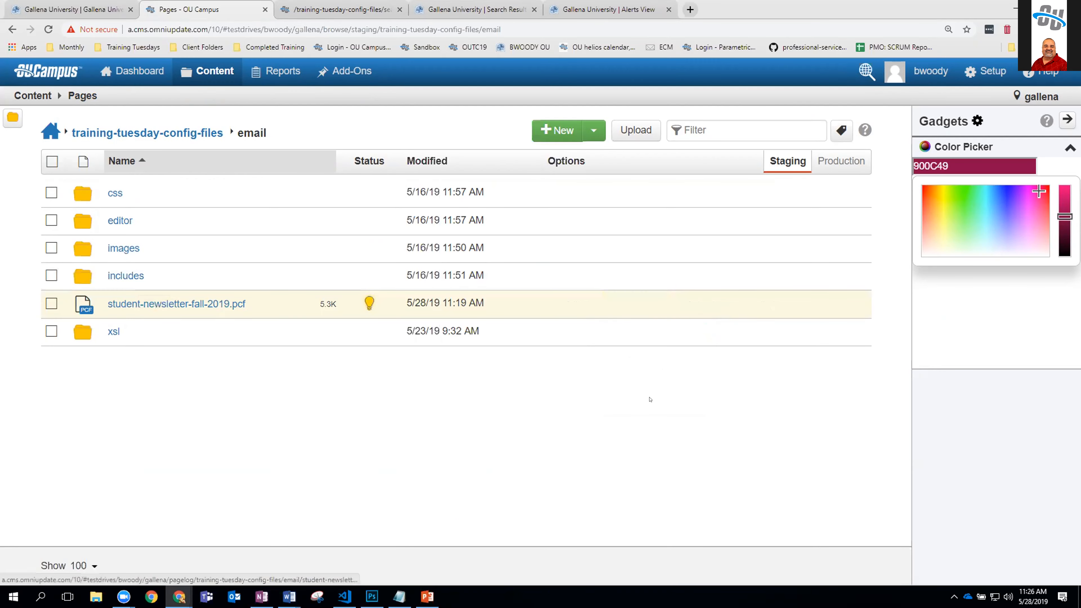
pyautogui.click(96, 133)
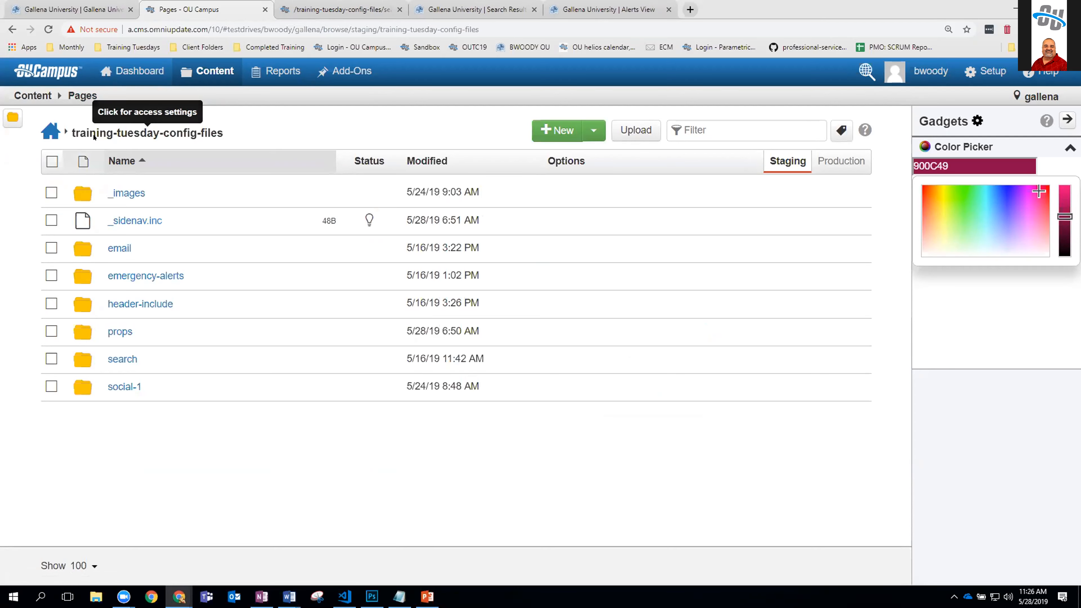
pyautogui.click(128, 276)
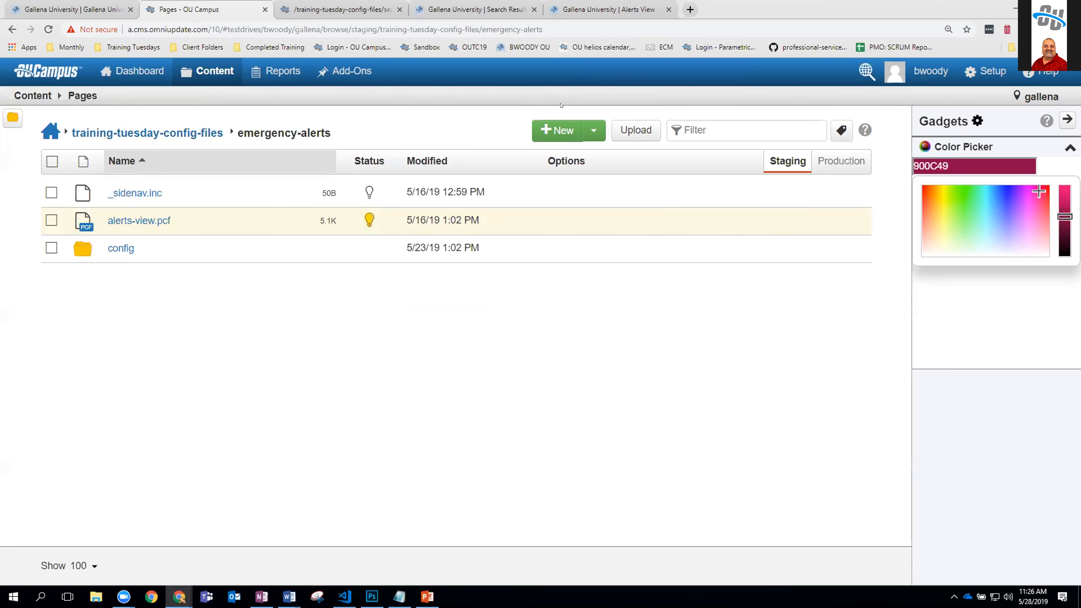
# Step: View the live Alerts View page, dismiss its announcement banner, and reload the page
pyautogui.click(606, 8)
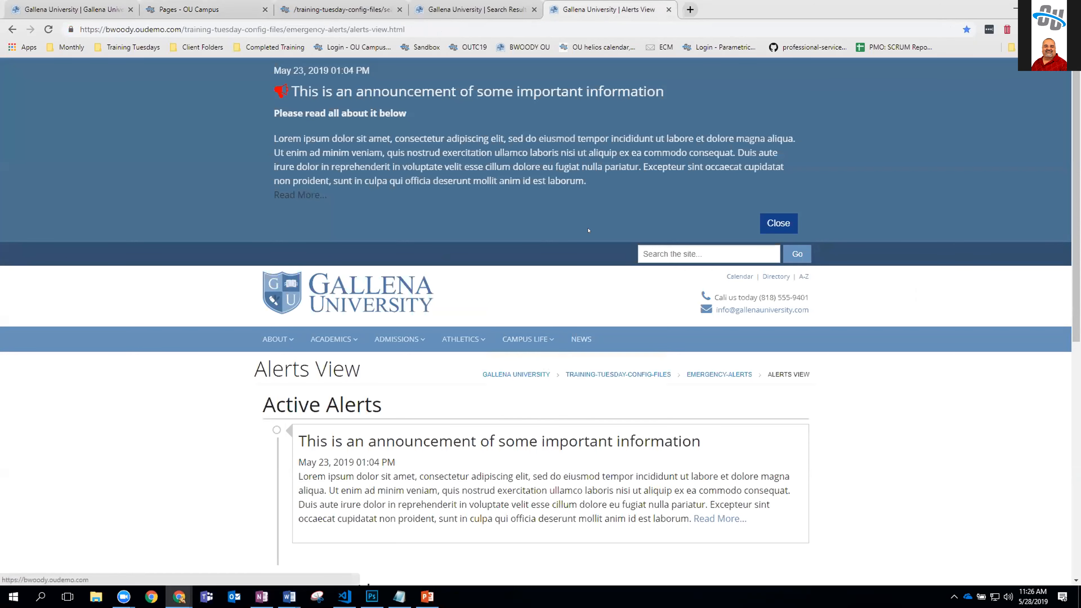
pyautogui.click(770, 223)
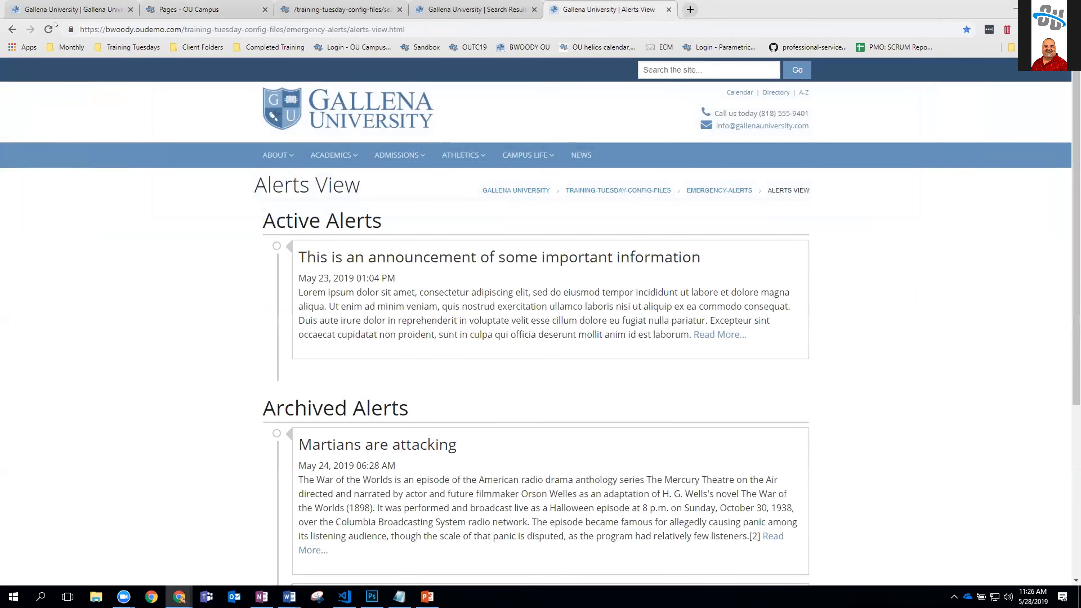
pyautogui.click(49, 29)
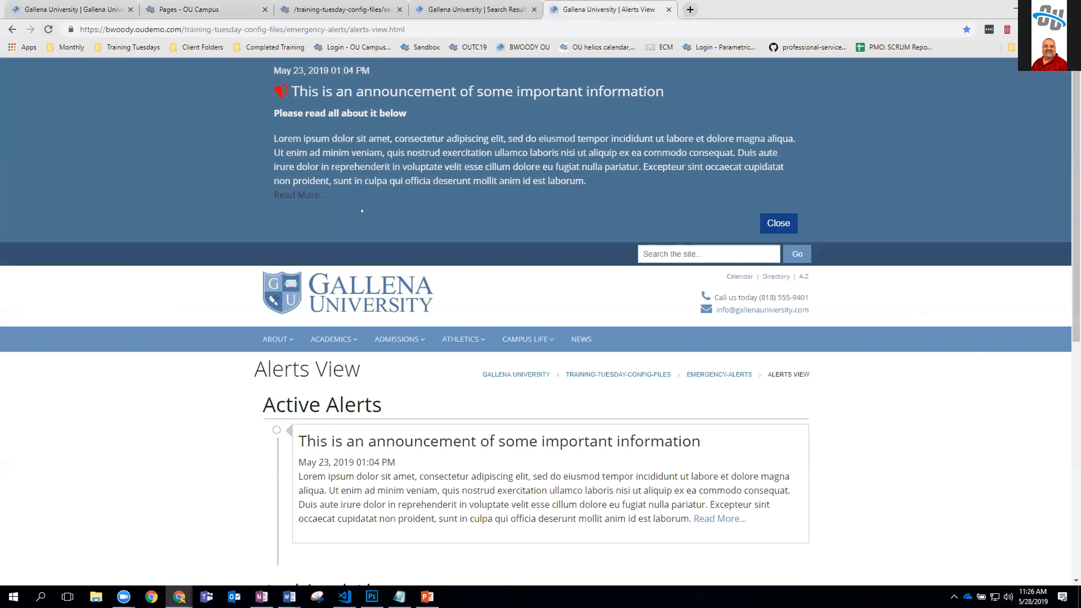
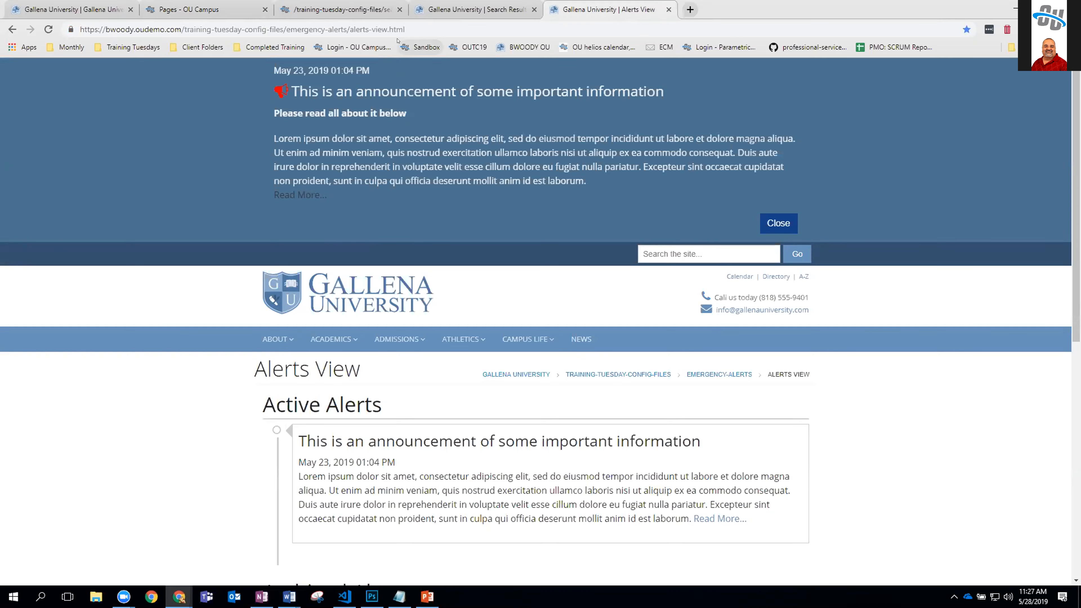
# Step: Return to the emergency-alerts folder listing and close the search settings and search results browser tabs
pyautogui.click(383, 10)
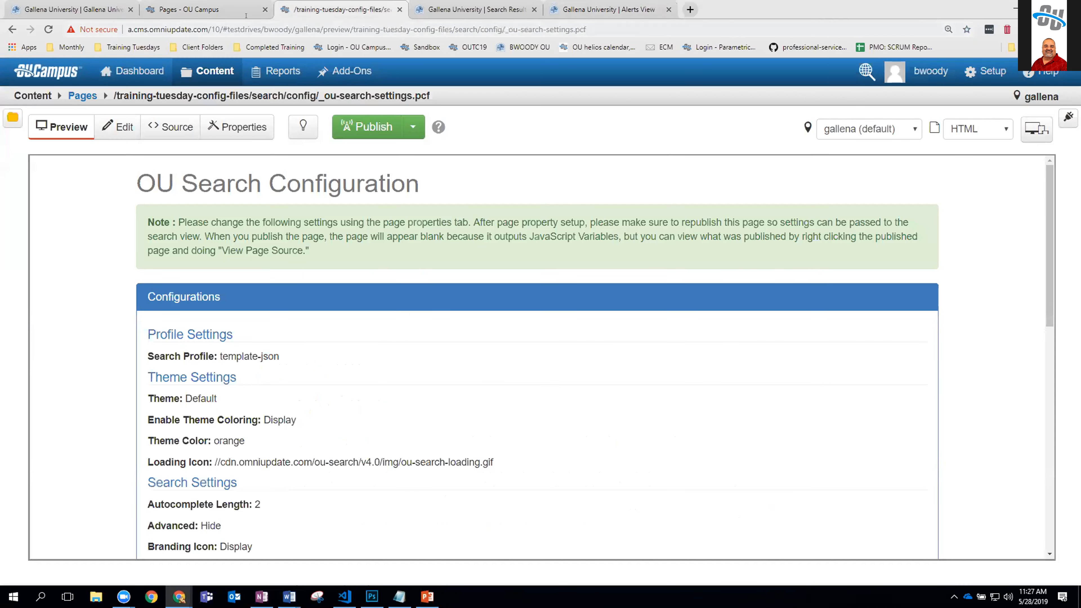
pyautogui.click(247, 14)
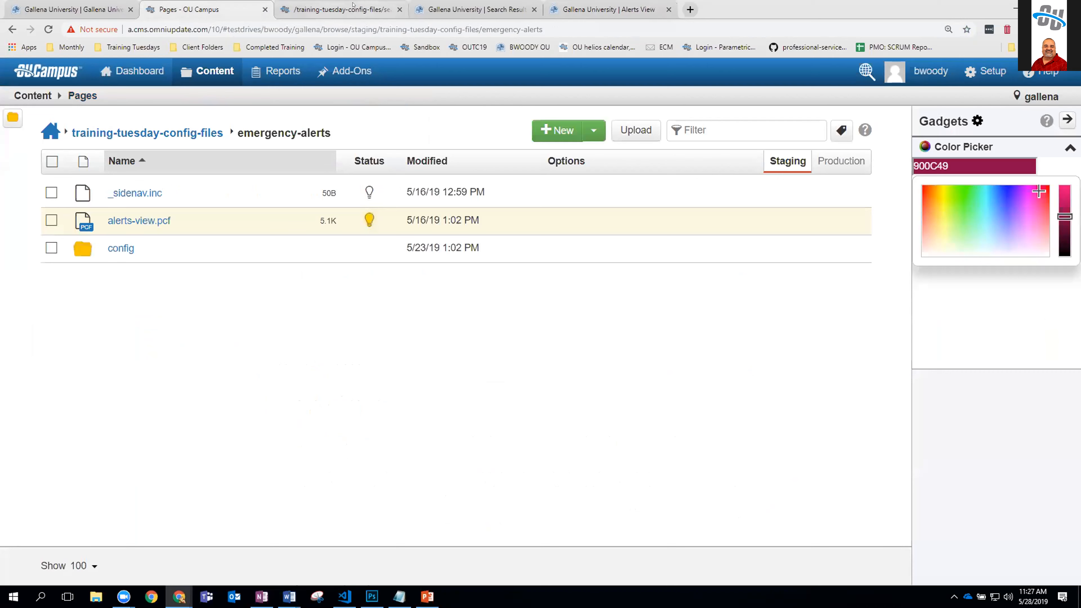
pyautogui.click(399, 9)
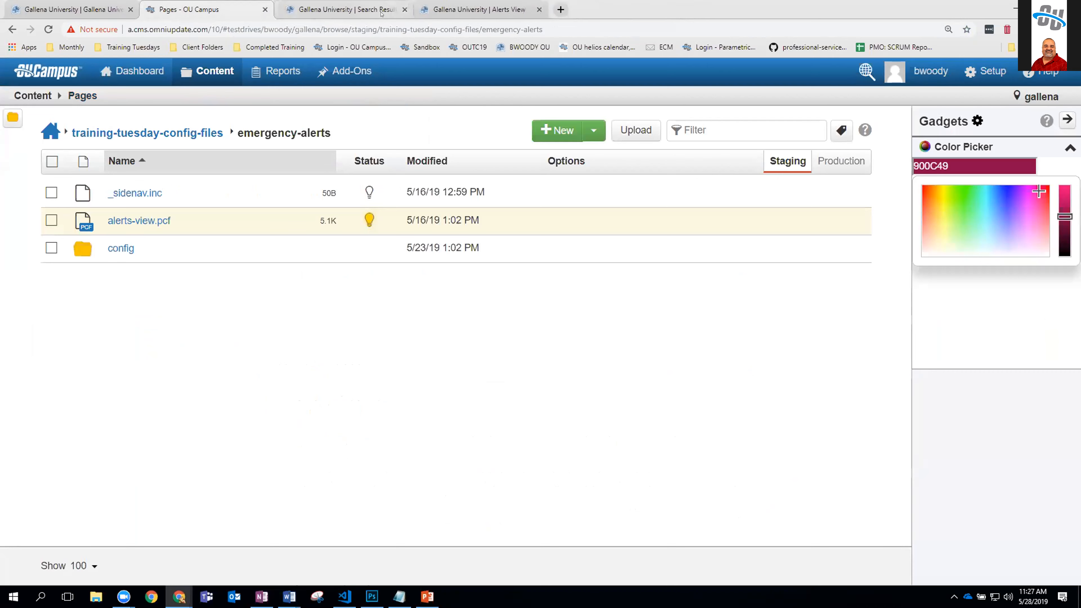
pyautogui.click(399, 9)
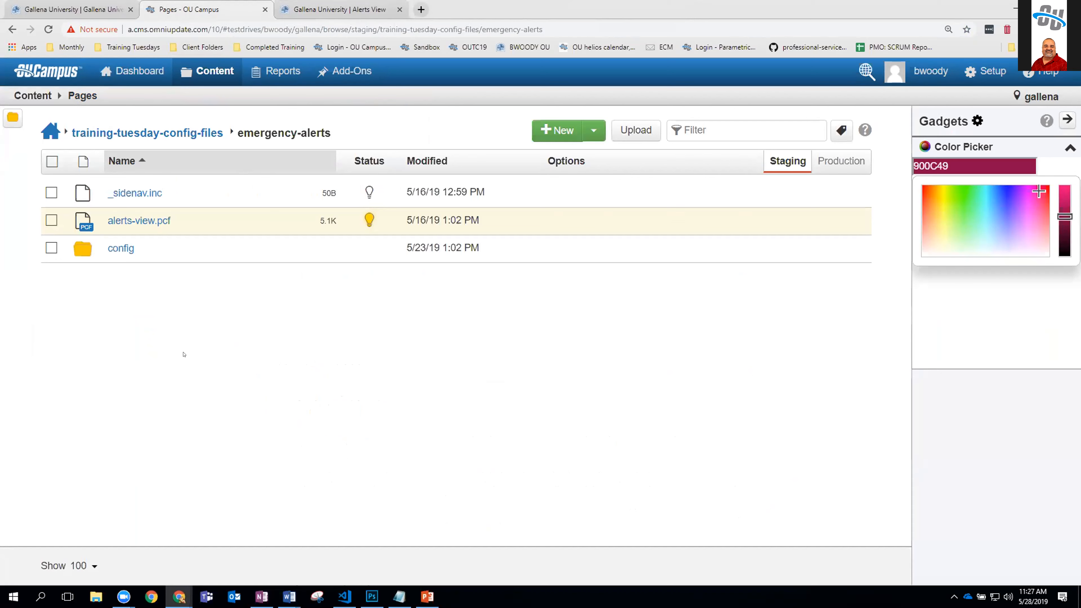
# Step: Open alerts-config.pcf from the config folder in preview and expand the Active Announcement Configuration section
pyautogui.click(114, 254)
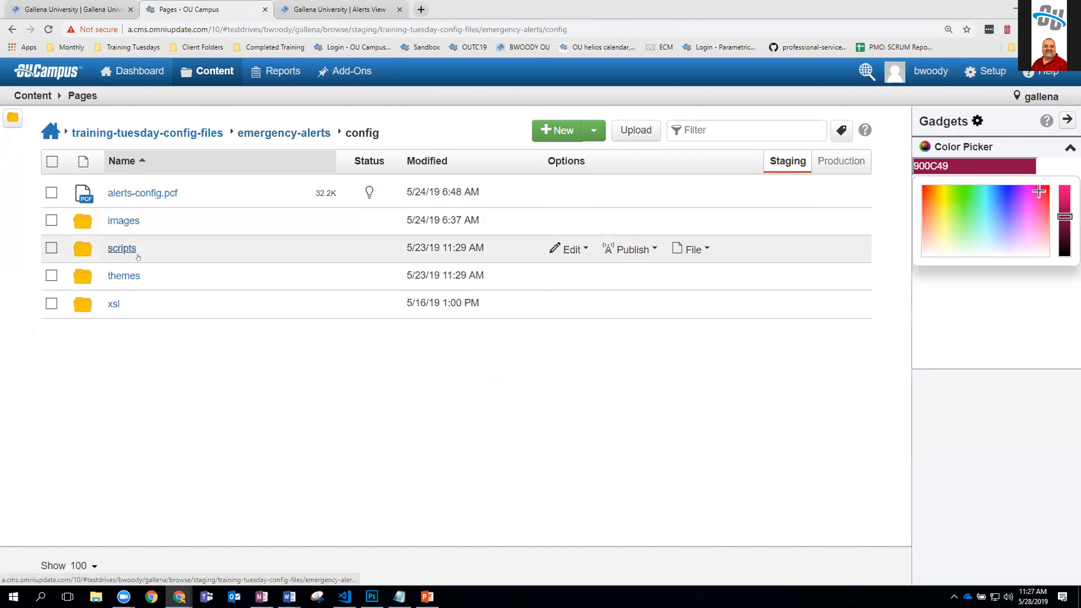
pyautogui.click(139, 193)
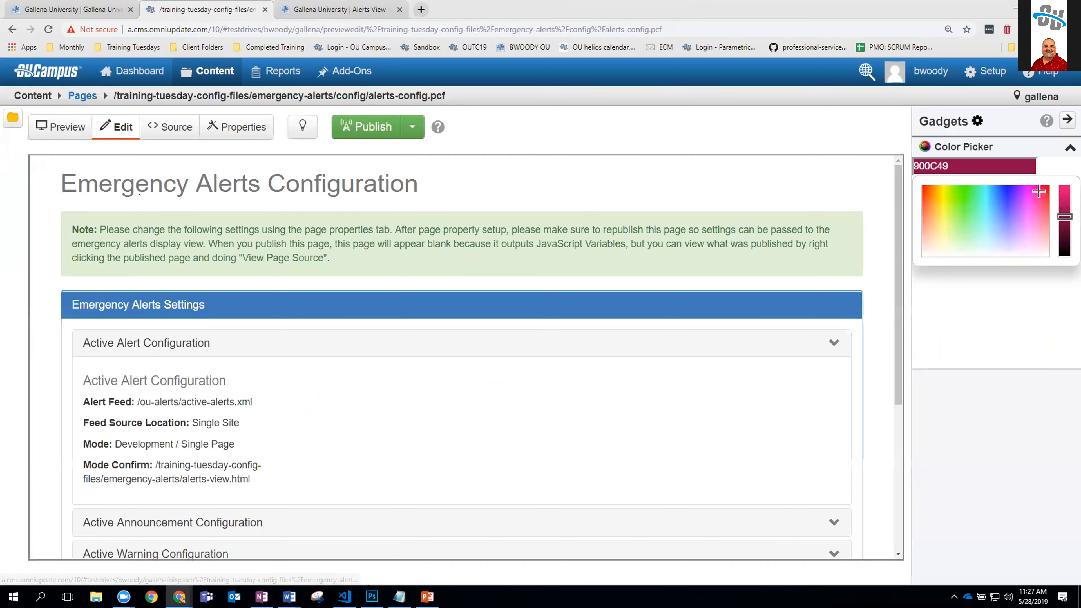
pyautogui.scroll(-3, 173, 221)
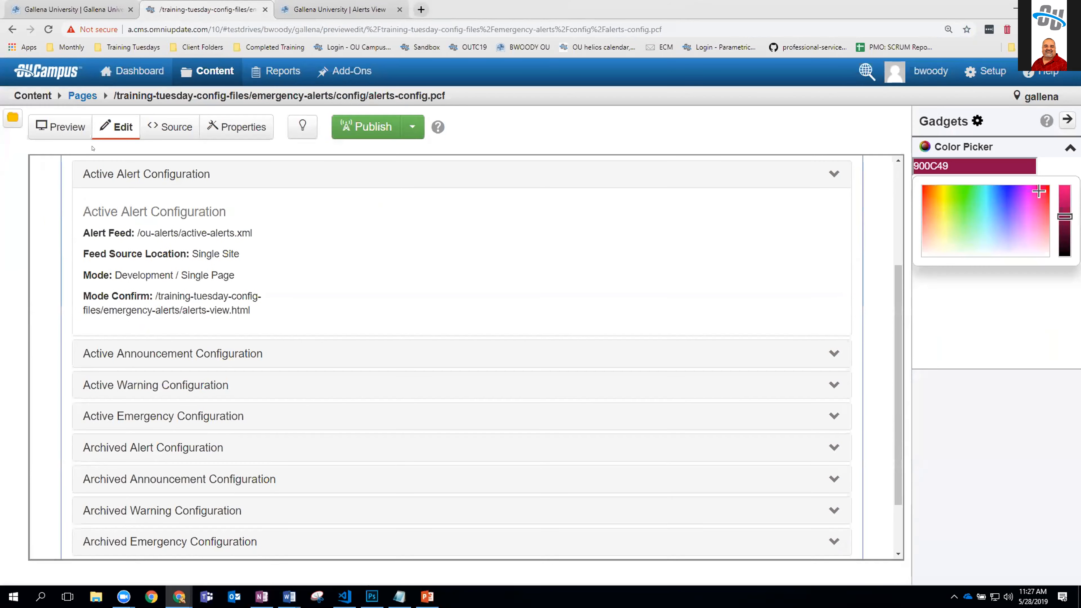
pyautogui.click(61, 126)
pyautogui.scroll(-5, 232, 221)
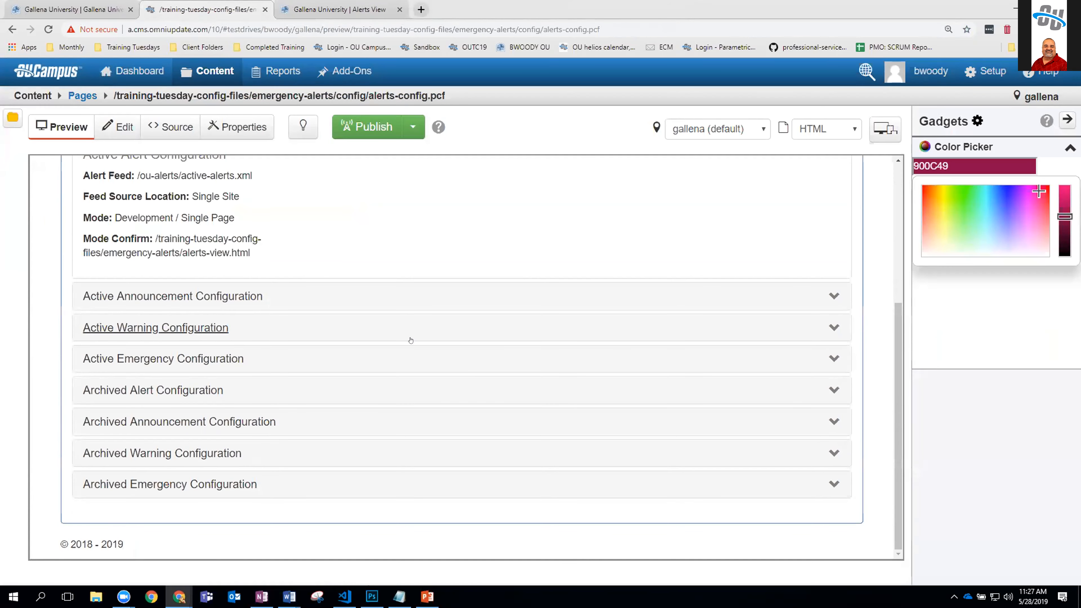
pyautogui.click(690, 301)
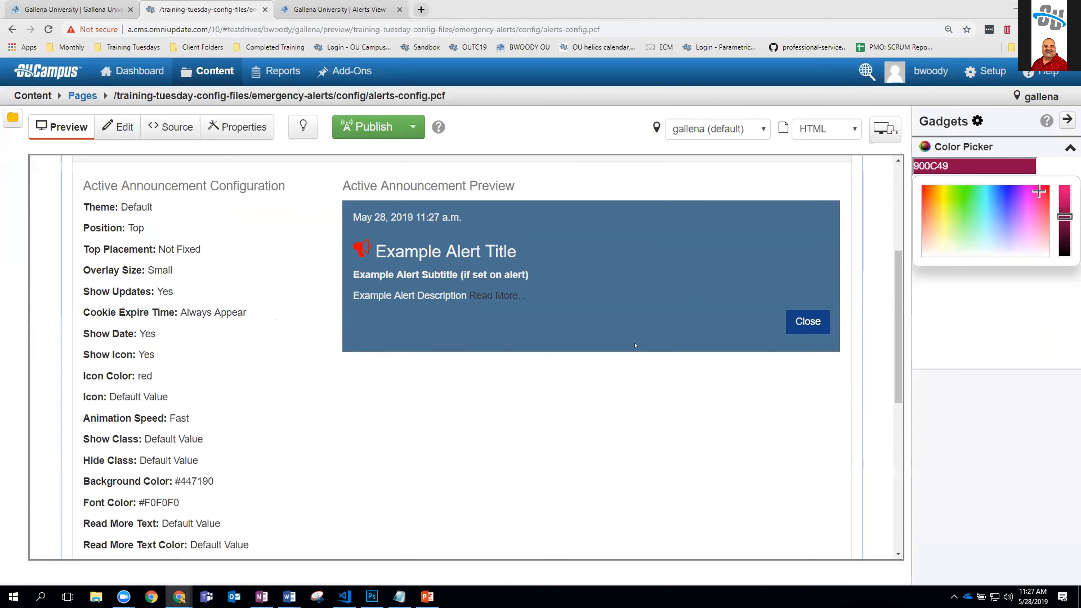
pyautogui.scroll(1, 614, 308)
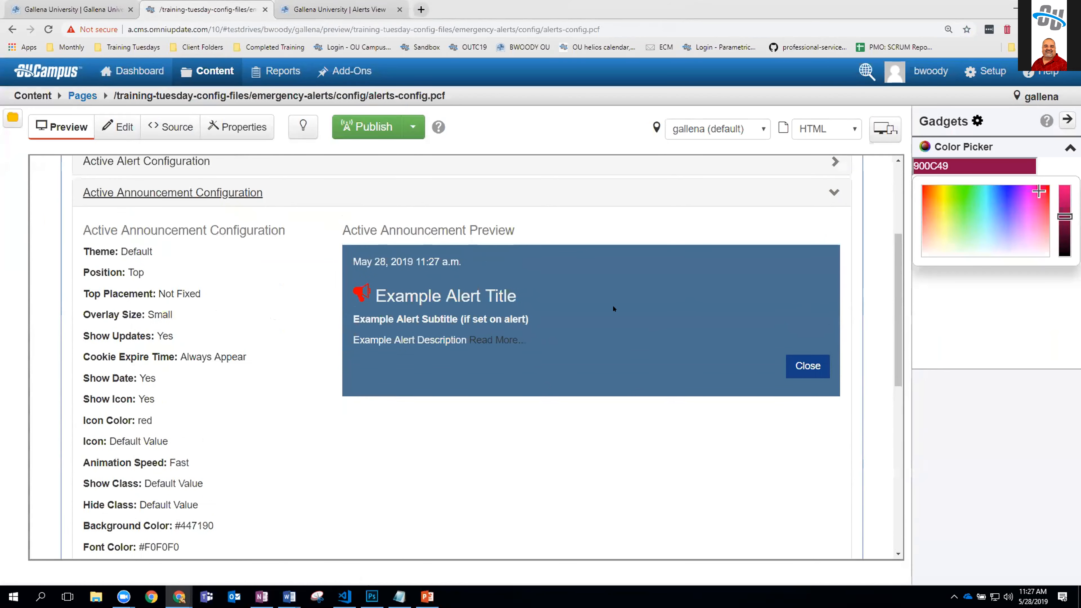
# Step: Review the Active Warning and Active Emergency Configuration sections in the alerts-config.pcf preview
pyautogui.scroll(-8, 698, 329)
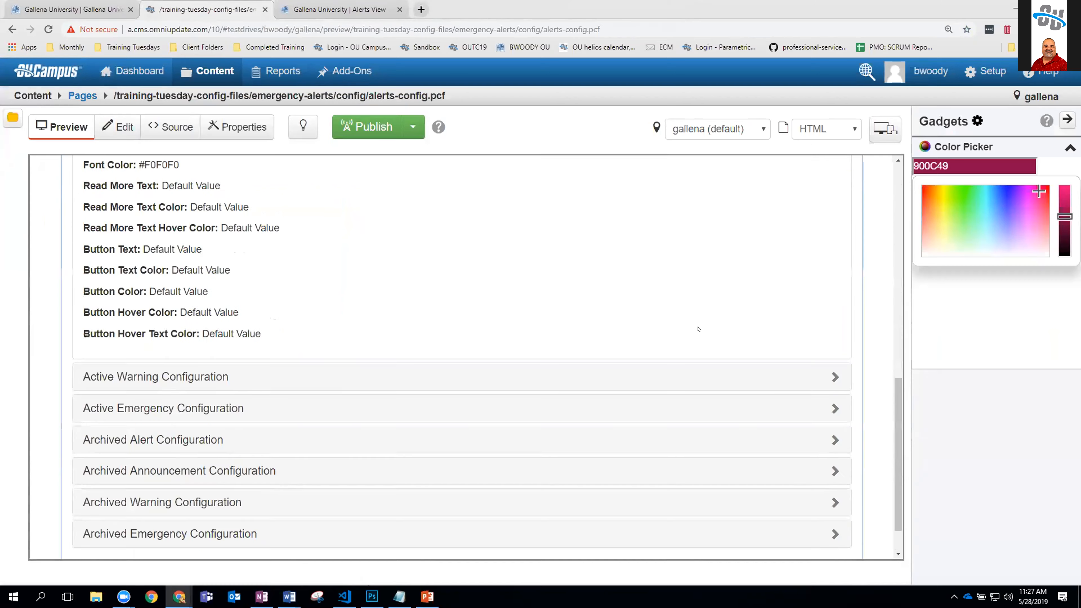
pyautogui.click(518, 337)
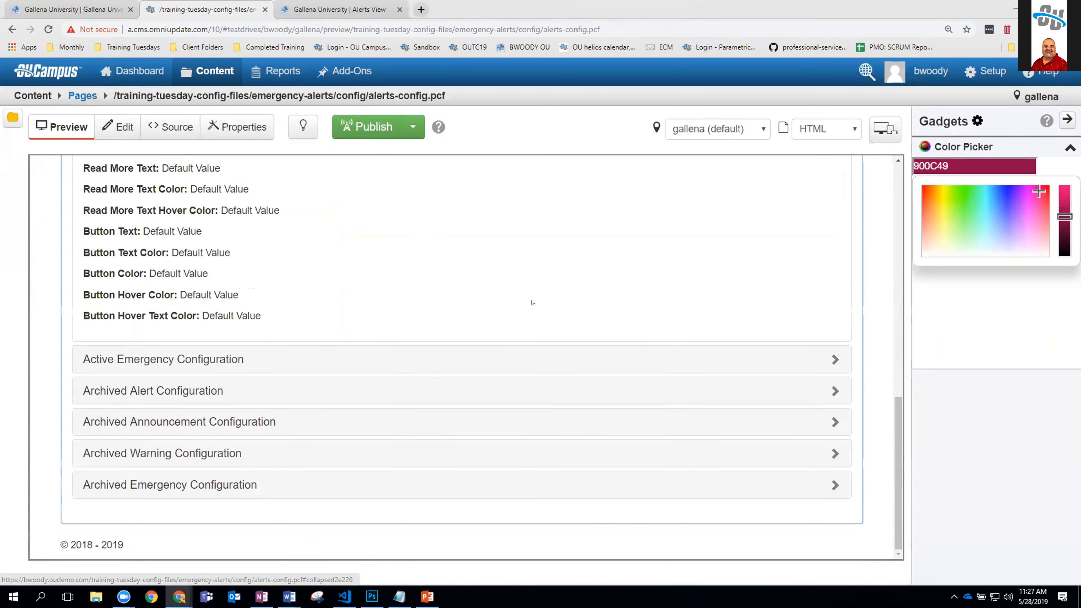
pyautogui.scroll(-8, 533, 302)
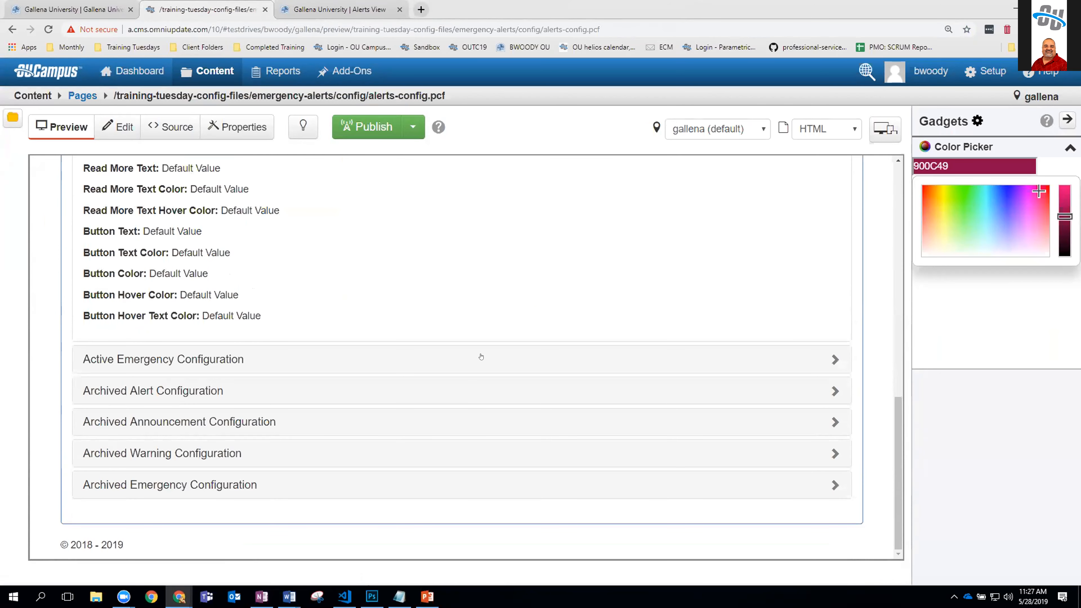
pyautogui.click(470, 361)
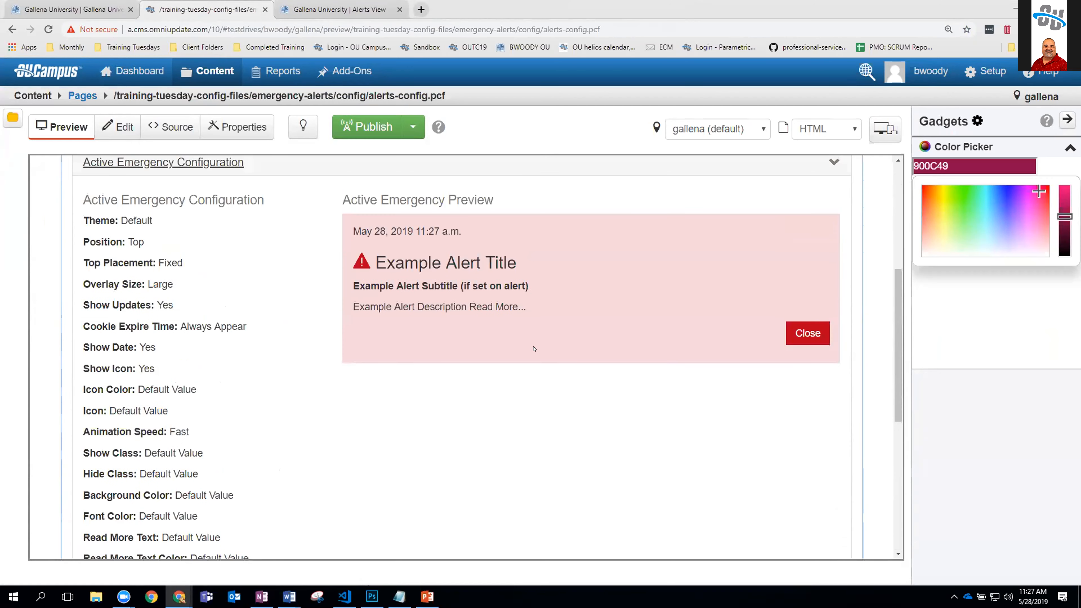
pyautogui.scroll(5, 534, 349)
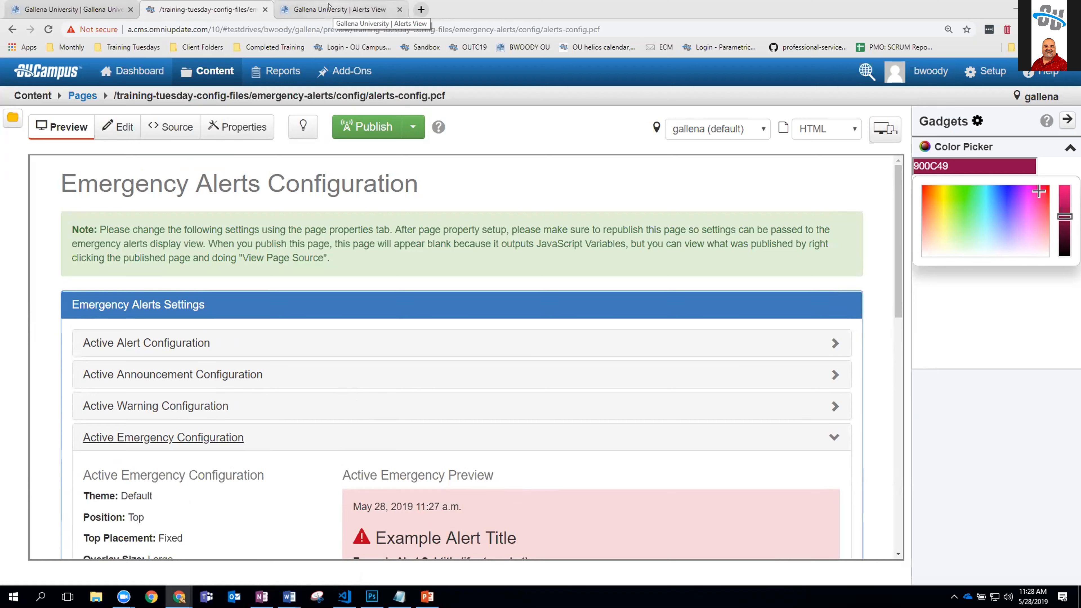
# Step: Check out alerts-config.pcf and open its page parameters at the Active Announcement Configuration section
pyautogui.click(303, 127)
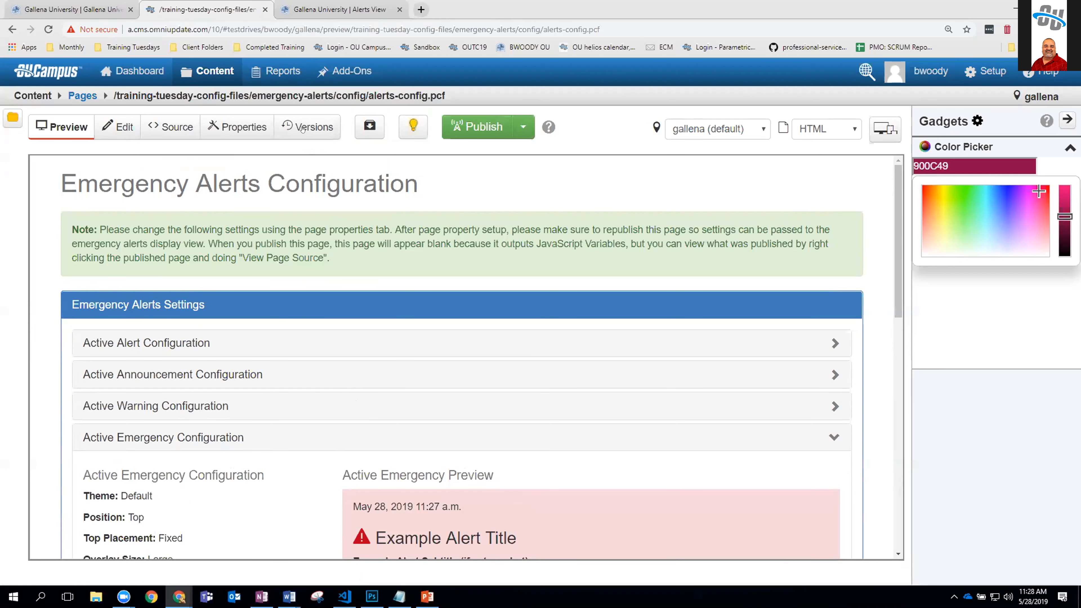
pyautogui.click(246, 127)
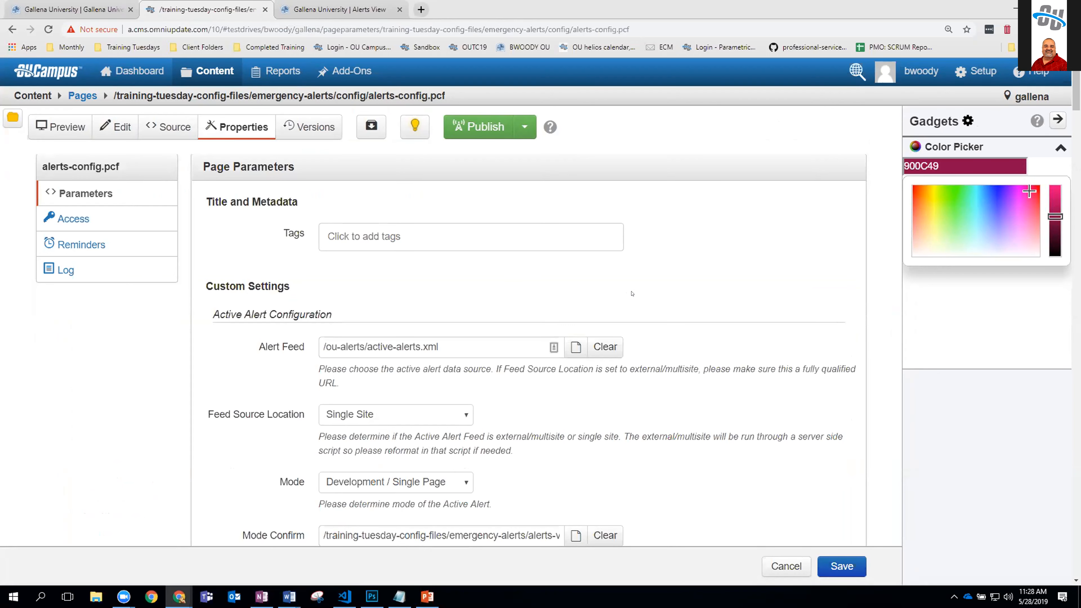
pyautogui.scroll(-1, 632, 294)
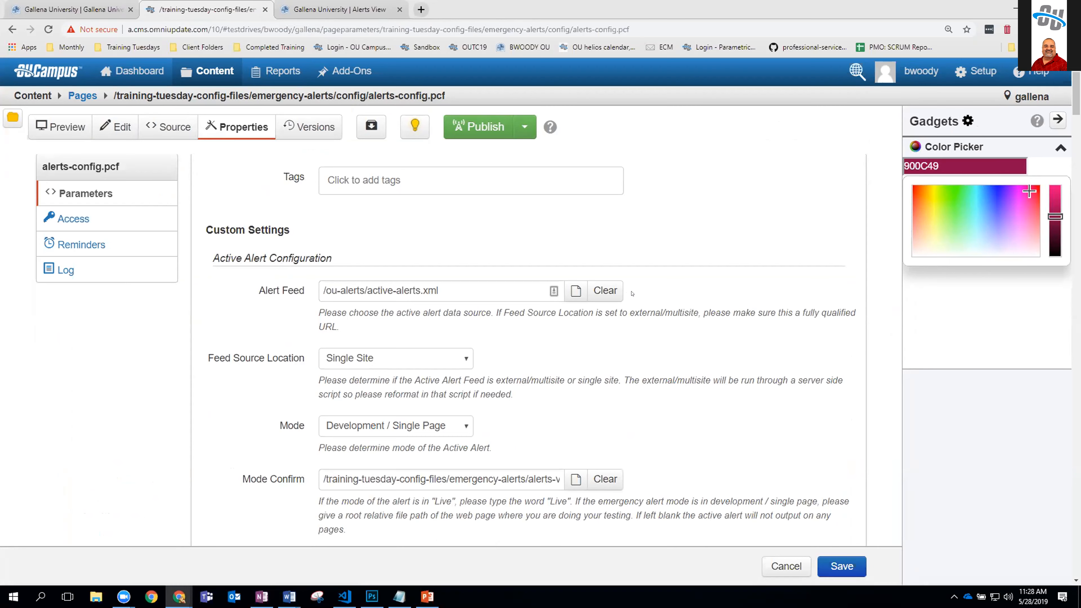
pyautogui.scroll(-2, 515, 285)
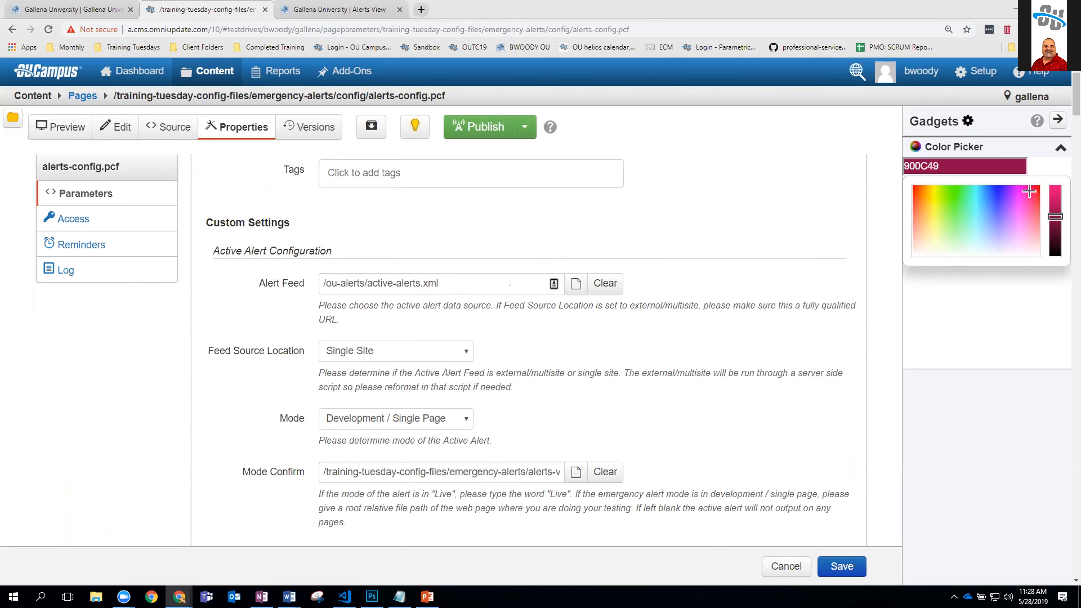
pyautogui.scroll(-4, 514, 286)
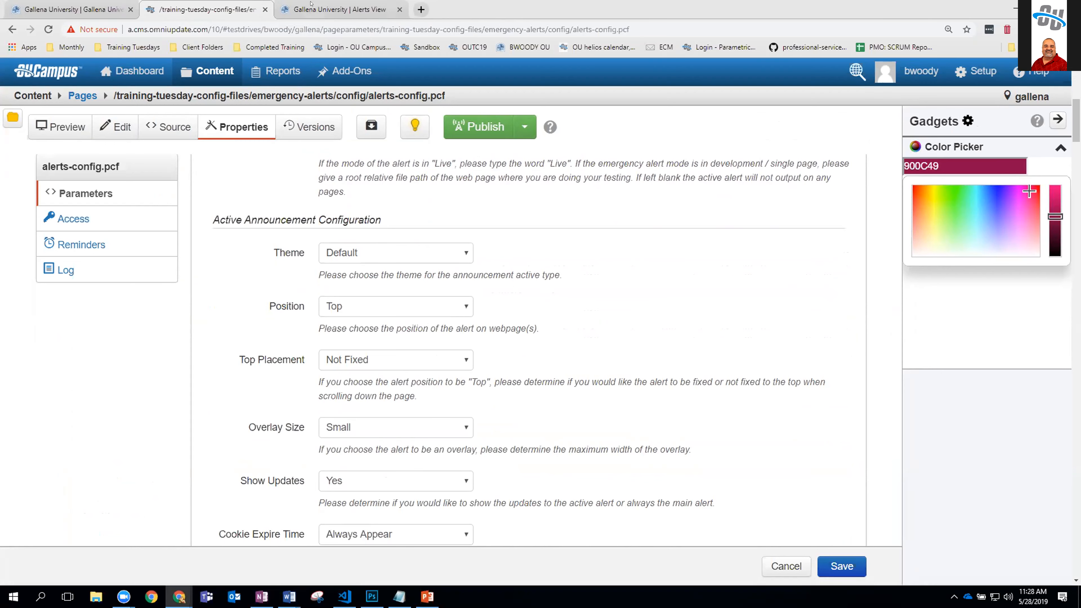
# Step: Check the banner on the live Alerts View page, and set the active announcement's Position to Overlay and Top Placement to Fixed
pyautogui.click(318, 7)
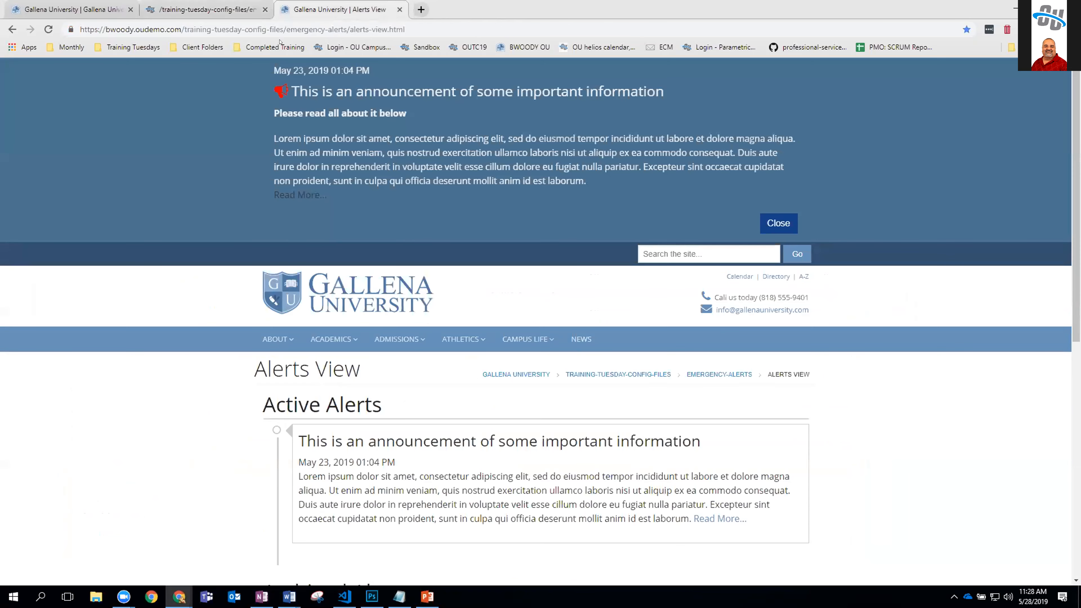
pyautogui.click(255, 10)
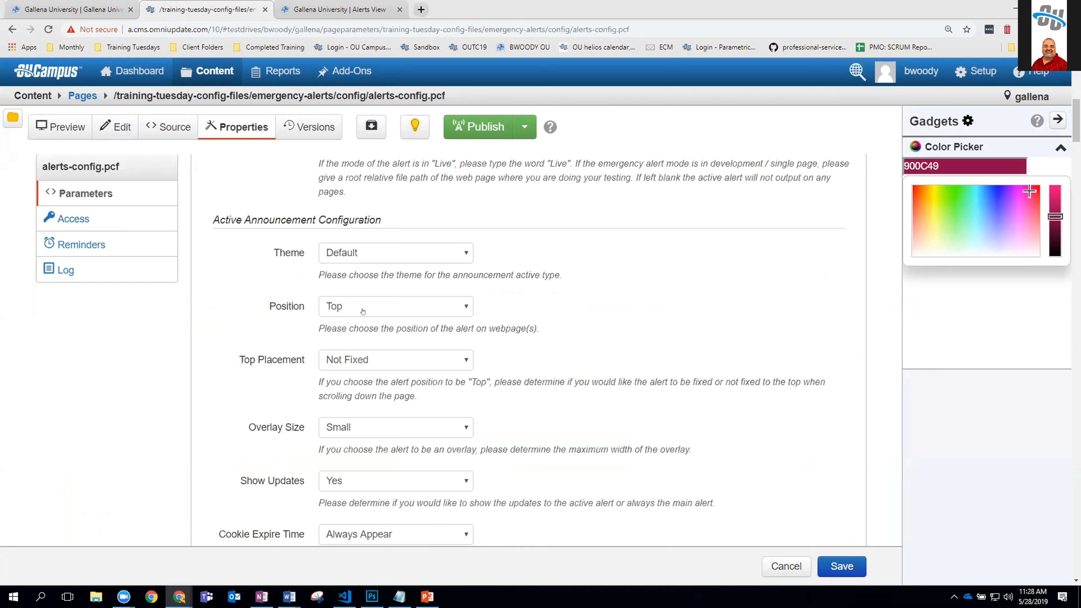
pyautogui.click(355, 304)
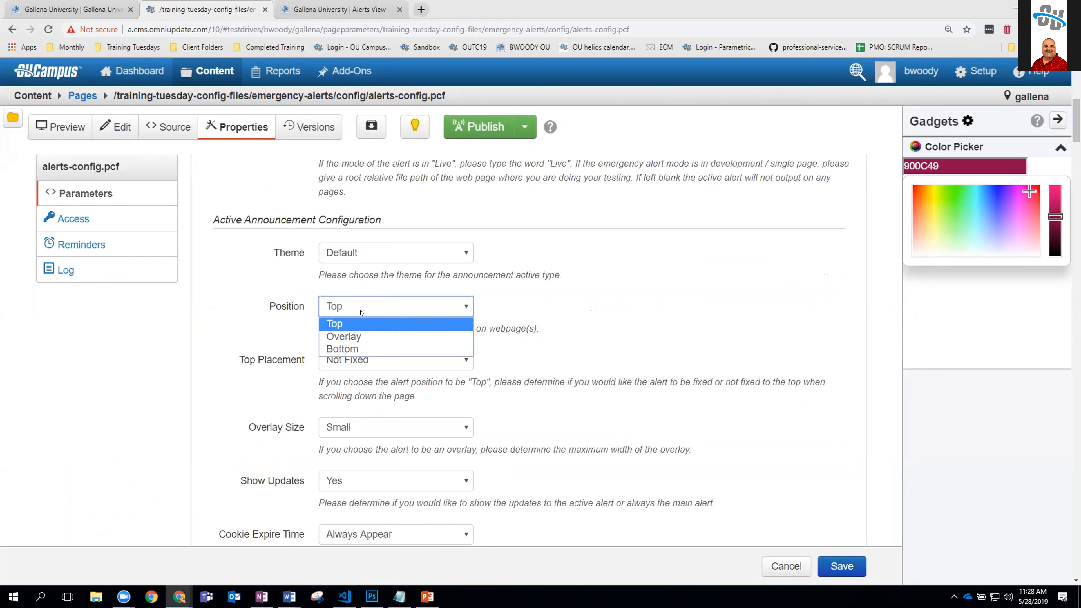
pyautogui.click(365, 337)
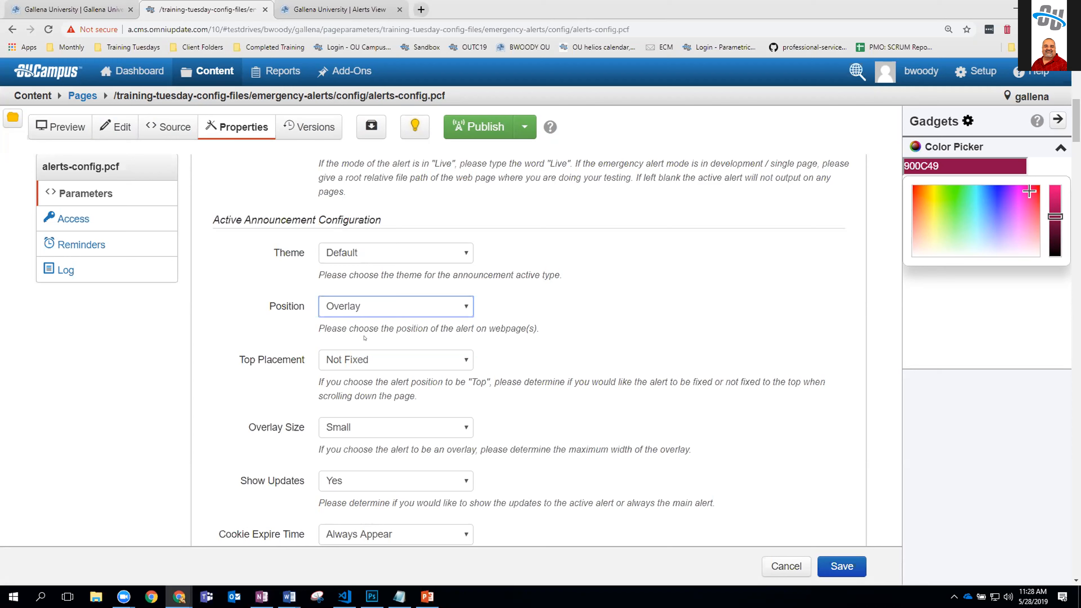
pyautogui.click(375, 361)
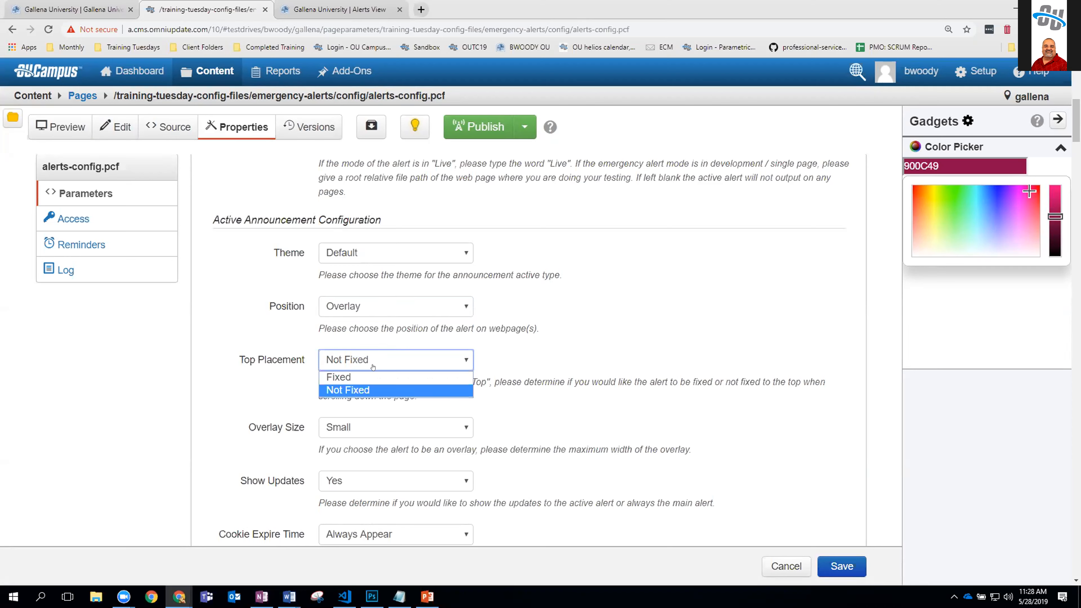
pyautogui.click(366, 375)
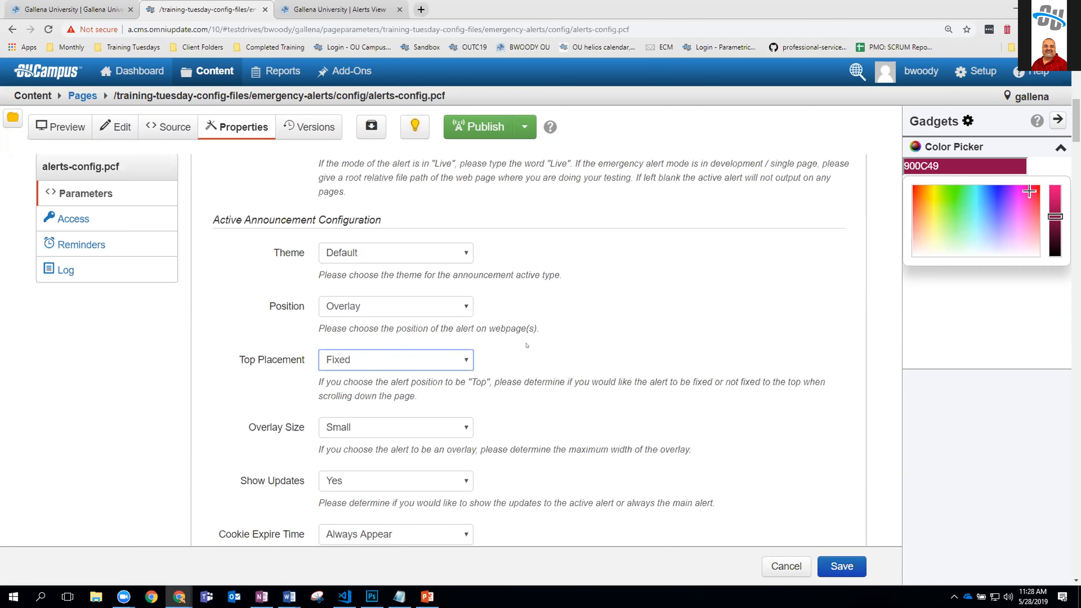
# Step: Look through the Cookie Expire Time options for the active announcement without changing the selection
pyautogui.scroll(-2, 526, 344)
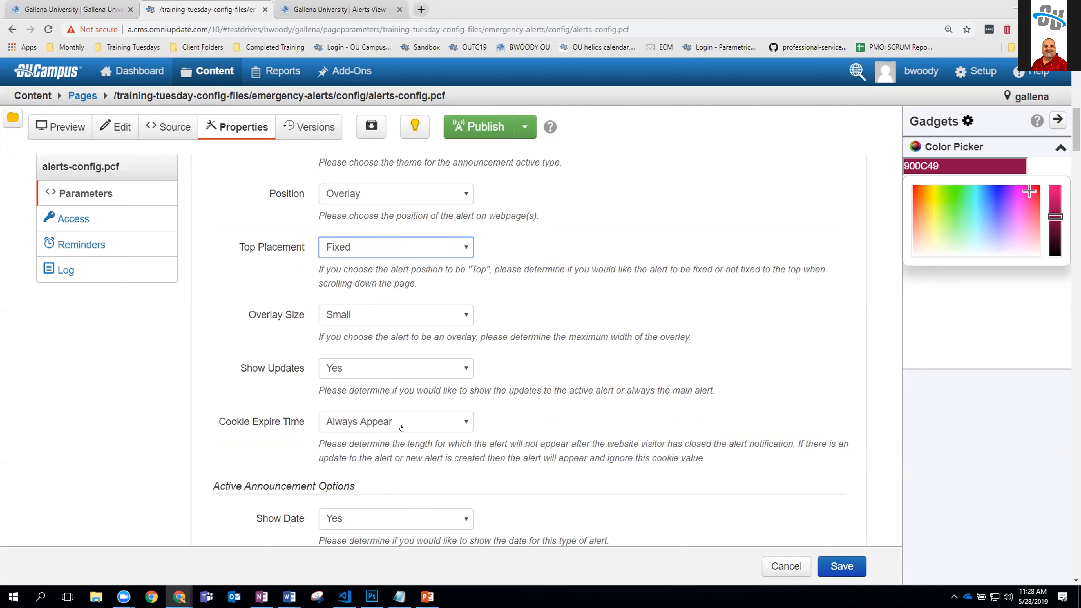
pyautogui.click(445, 428)
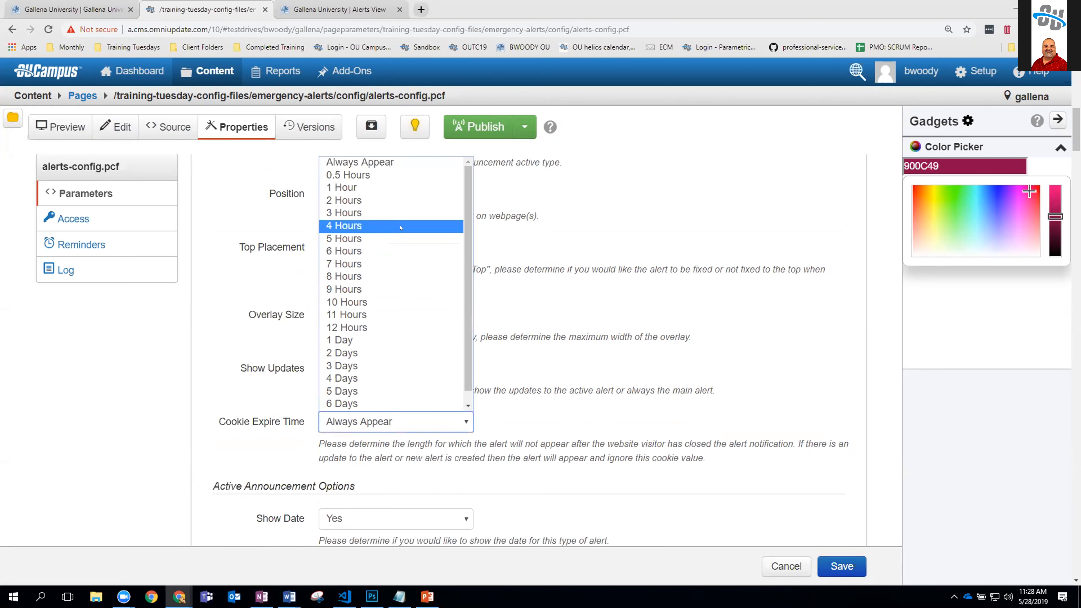
pyautogui.scroll(-1, 419, 403)
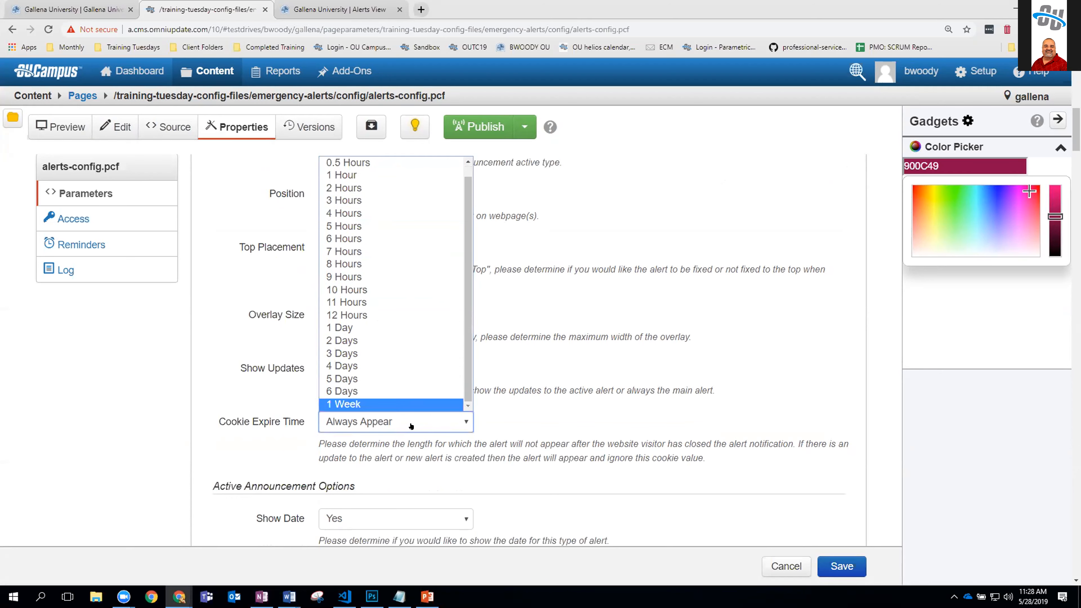
pyautogui.click(633, 411)
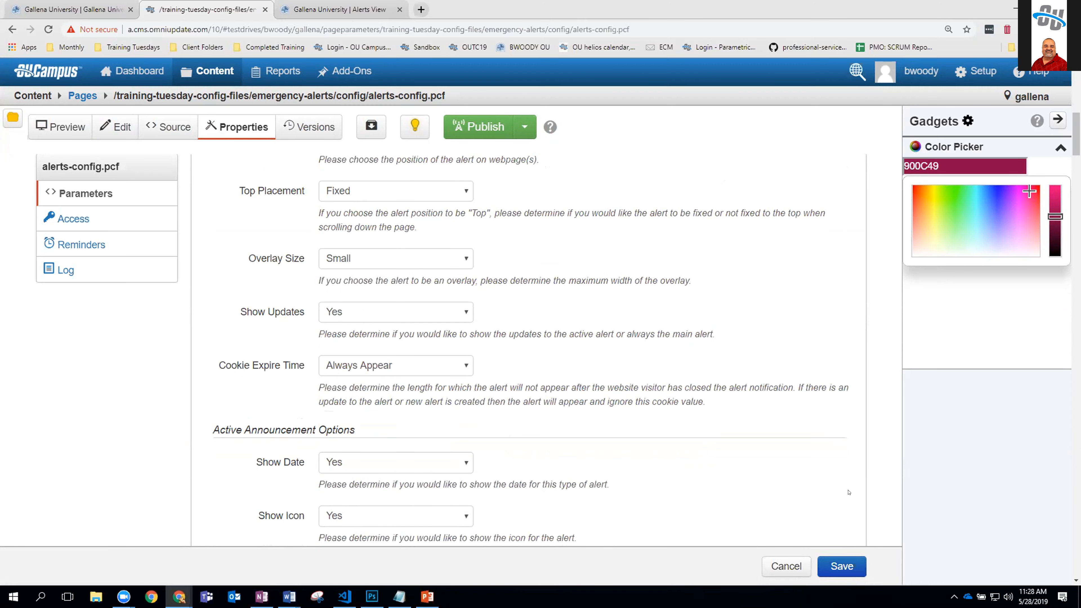
# Step: Save the page parameters and publish alerts-config.pcf
pyautogui.click(835, 568)
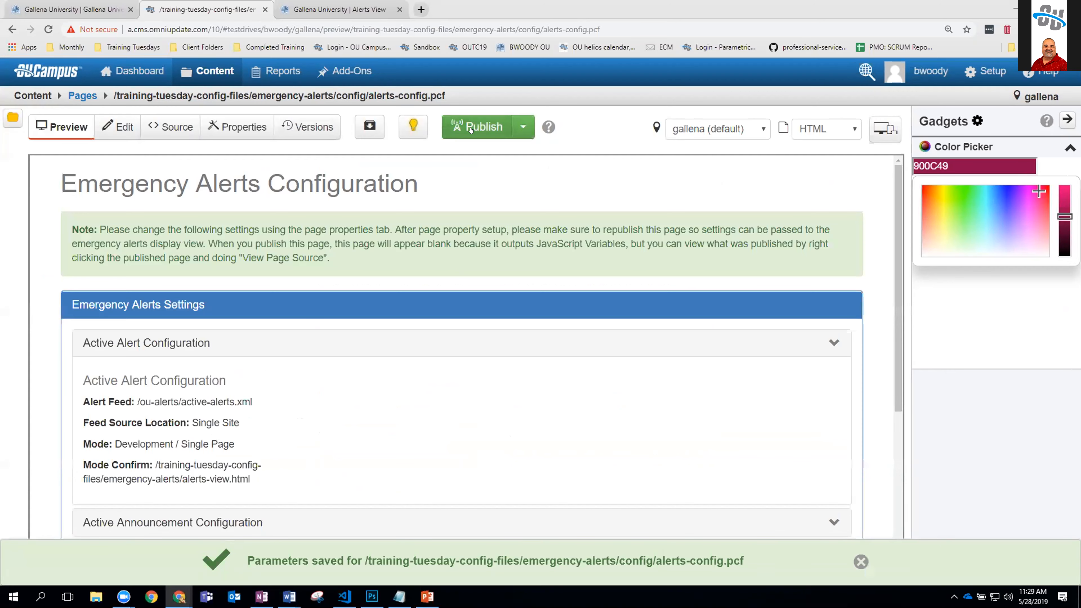
pyautogui.click(471, 128)
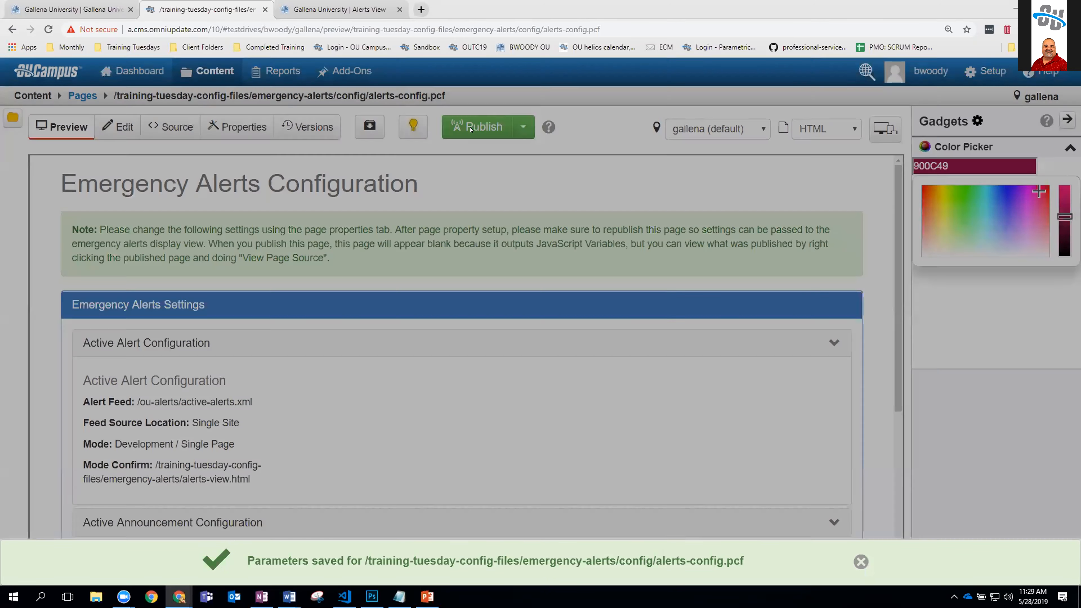
pyautogui.click(716, 291)
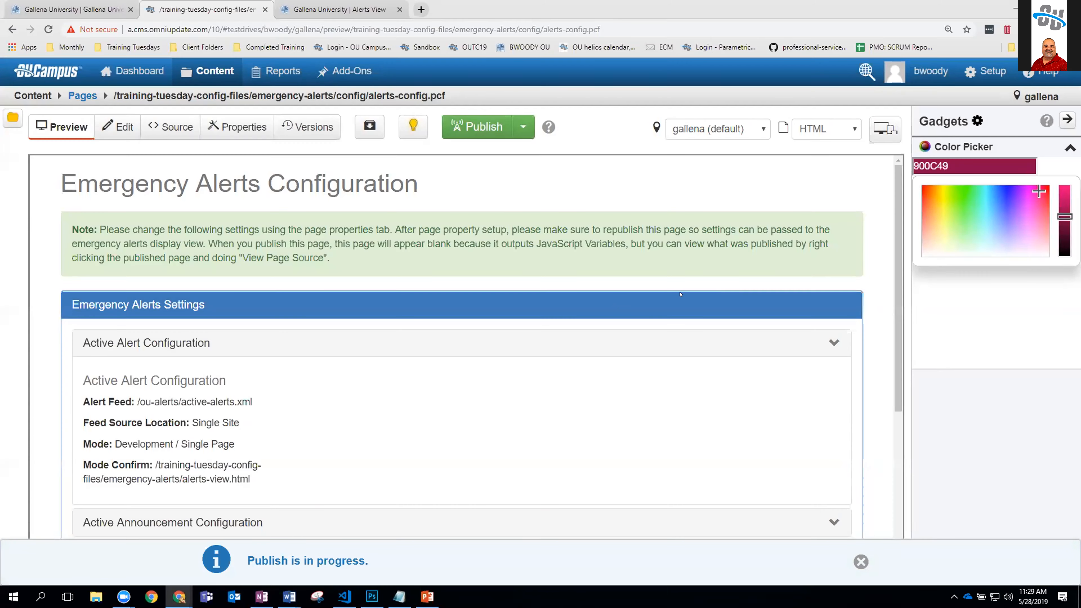
# Step: Reload the live Alerts View page and examine how the announcement overlay displays while moving through the page
pyautogui.click(340, 9)
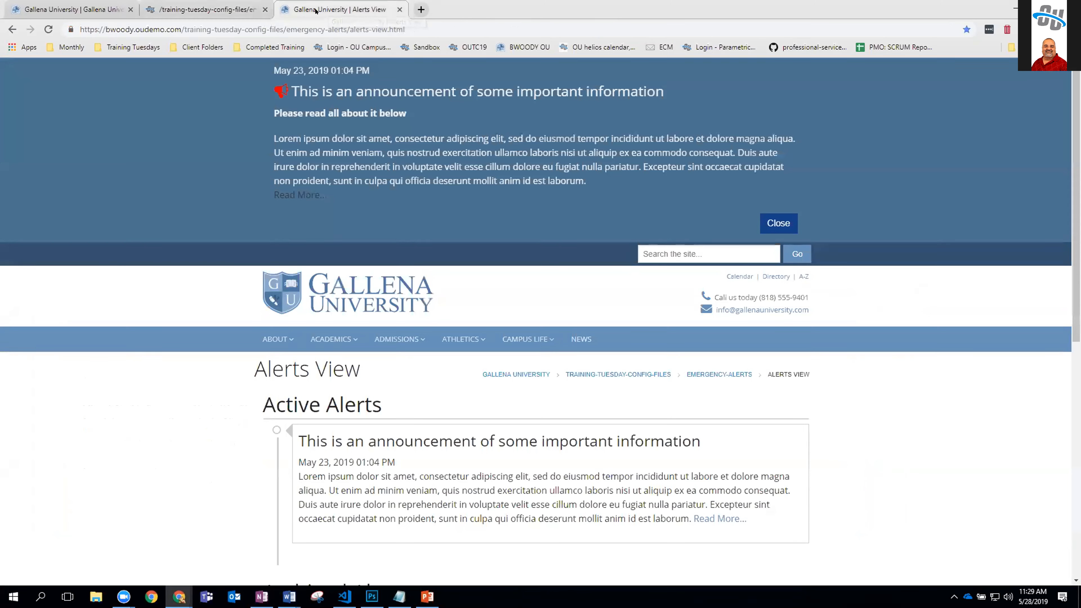
pyautogui.click(49, 29)
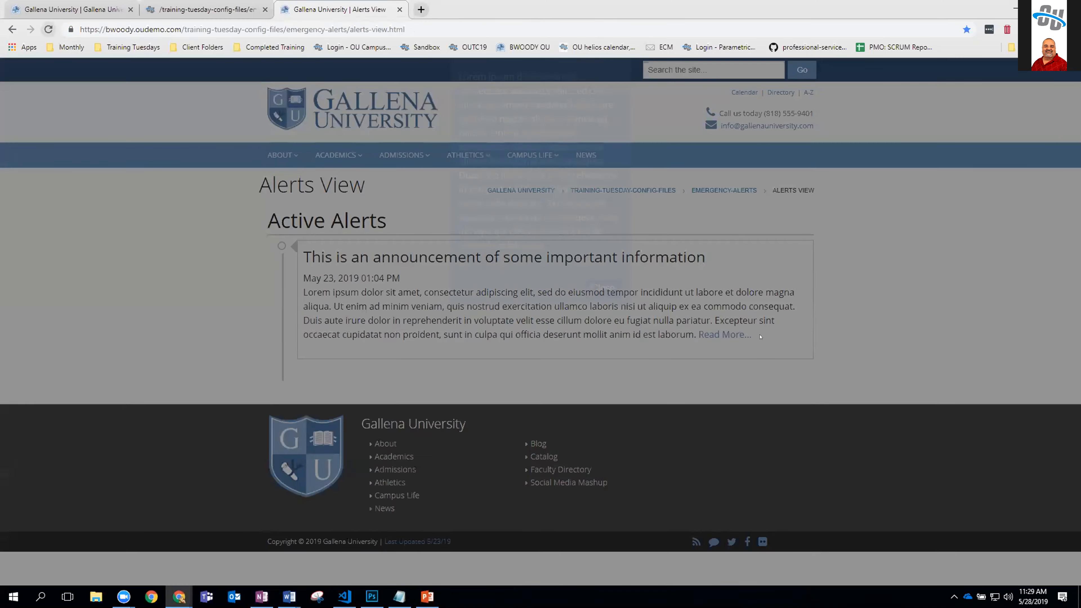
pyautogui.scroll(-2, 543, 418)
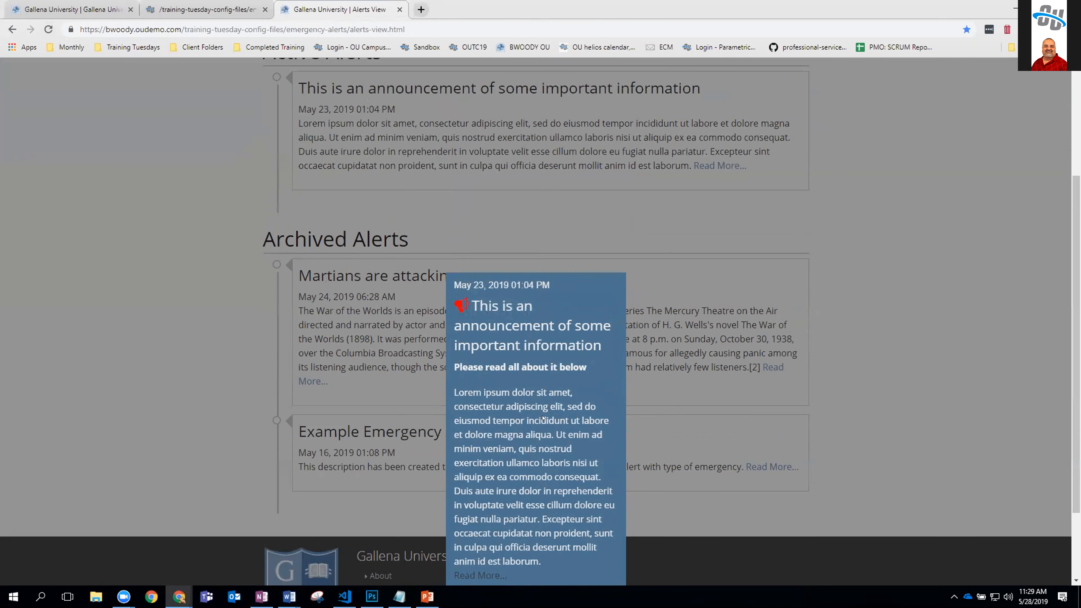
pyautogui.scroll(3, 544, 419)
pyautogui.scroll(-3, 543, 418)
pyautogui.scroll(1, 544, 419)
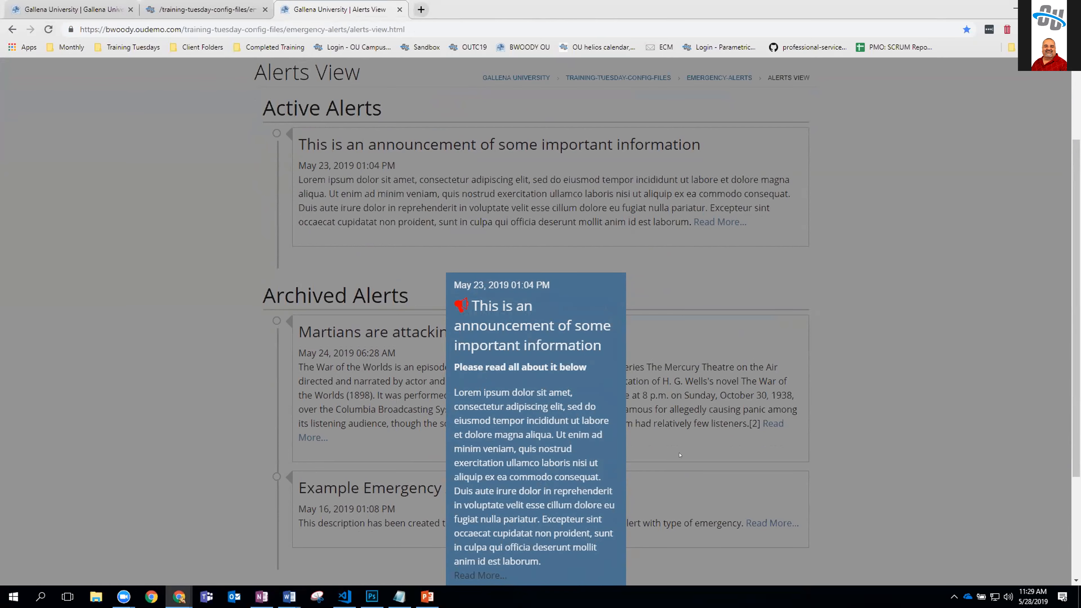
pyautogui.scroll(-2, 588, 304)
pyautogui.scroll(3, 365, 211)
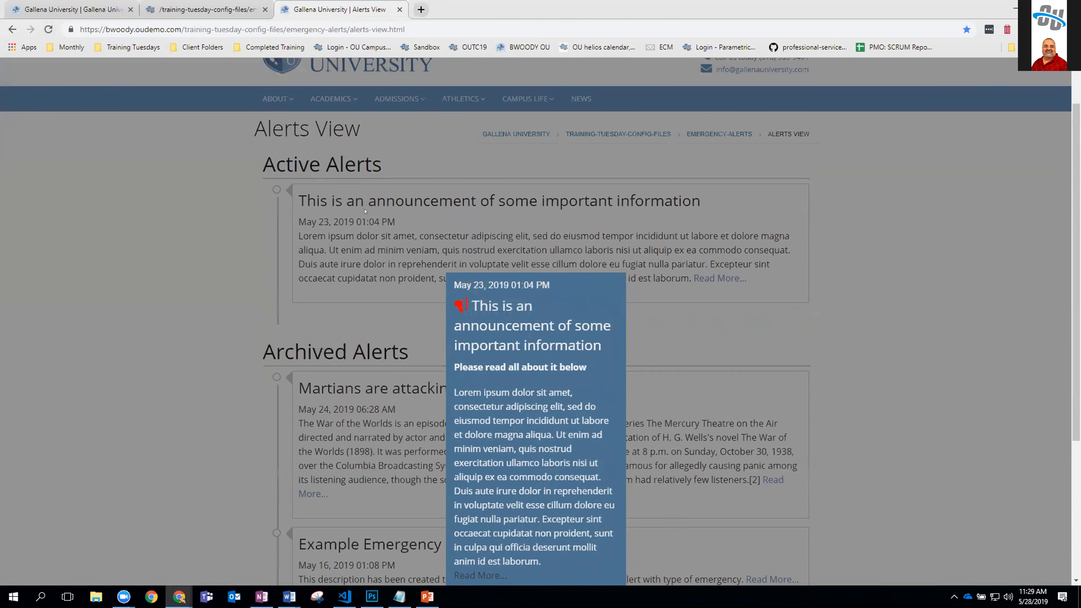
# Step: Reopen the page parameters of alerts-config.pcf and set the active announcement's Top Placement to Not Fixed
pyautogui.click(183, 10)
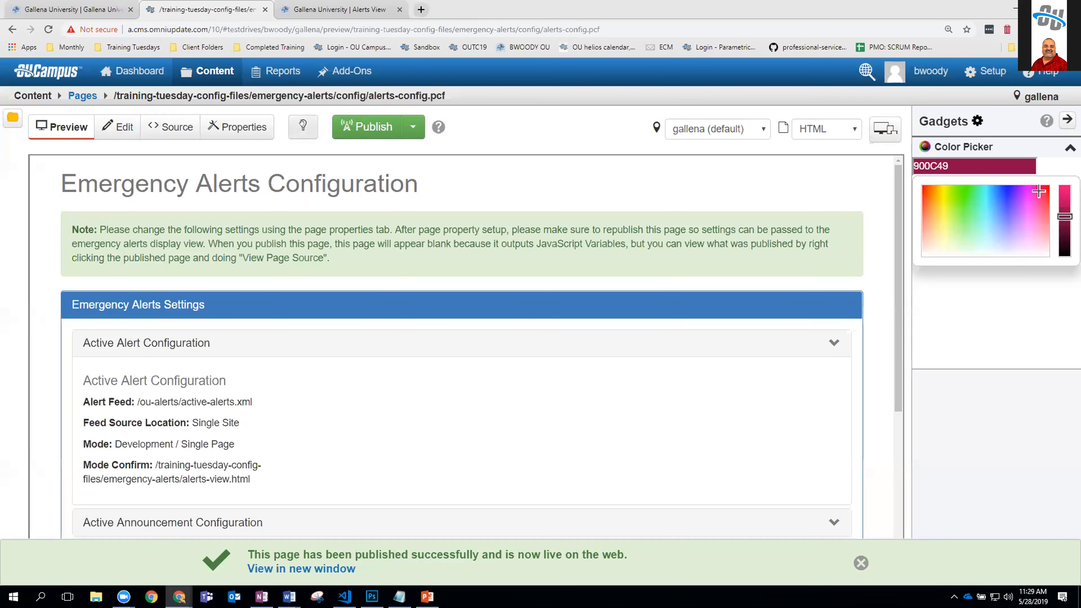
pyautogui.click(241, 126)
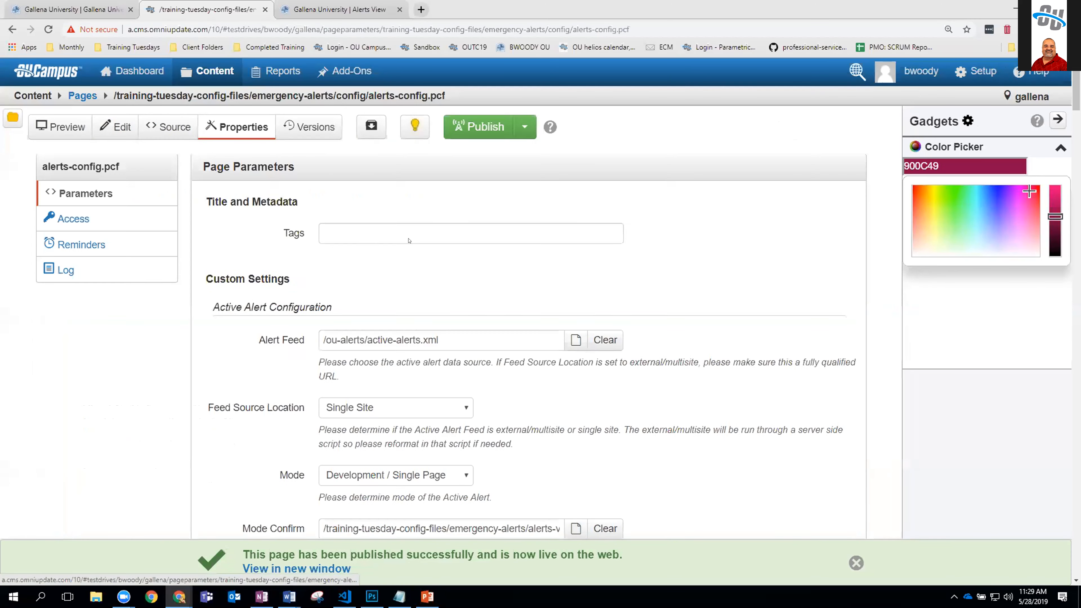
pyautogui.scroll(-6, 554, 355)
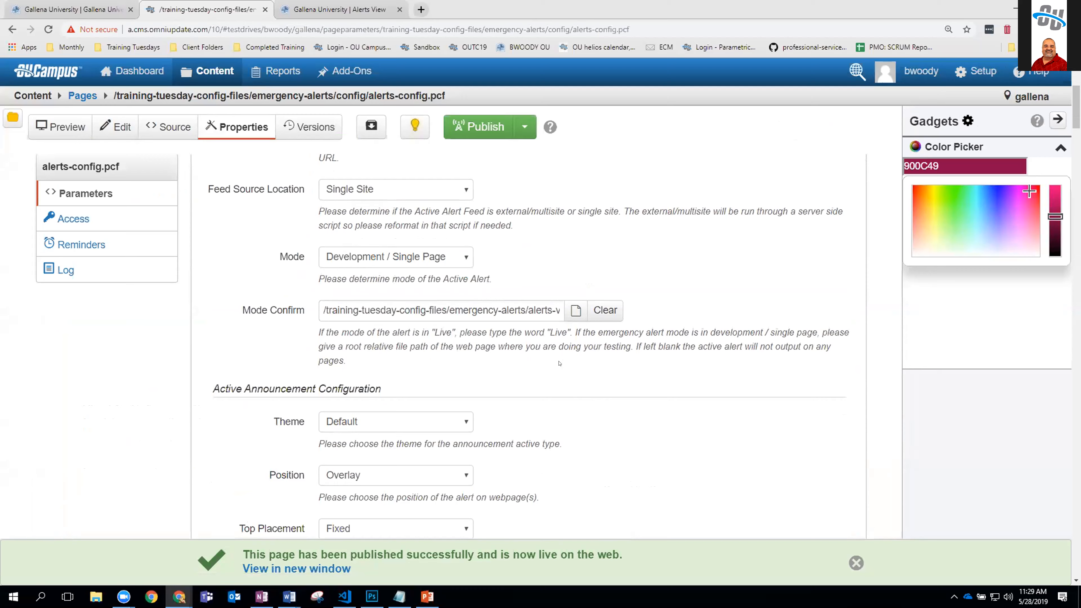
pyautogui.scroll(-5, 560, 363)
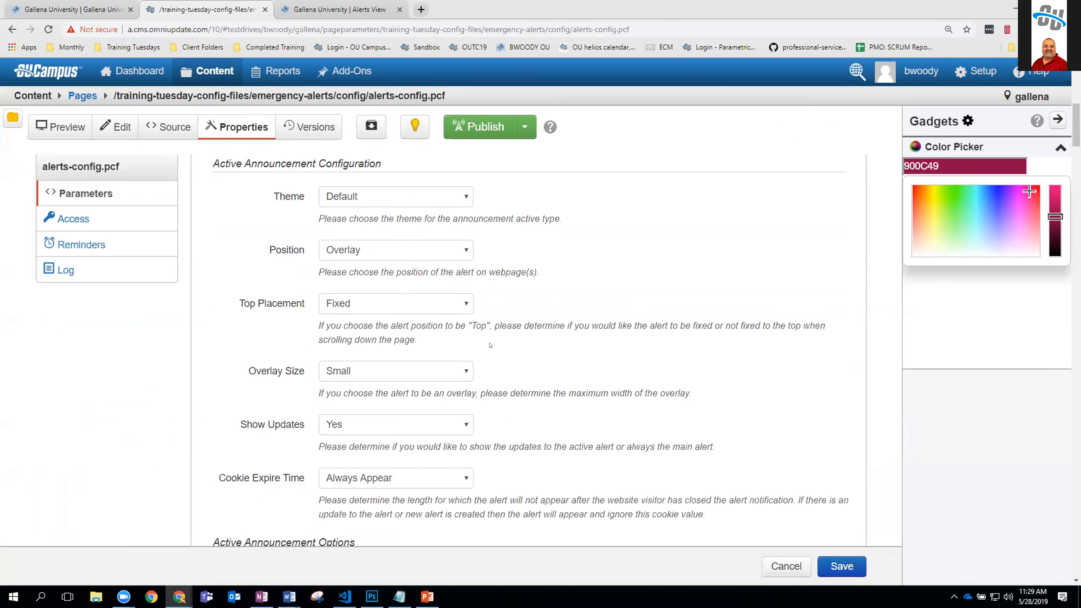
pyautogui.click(355, 302)
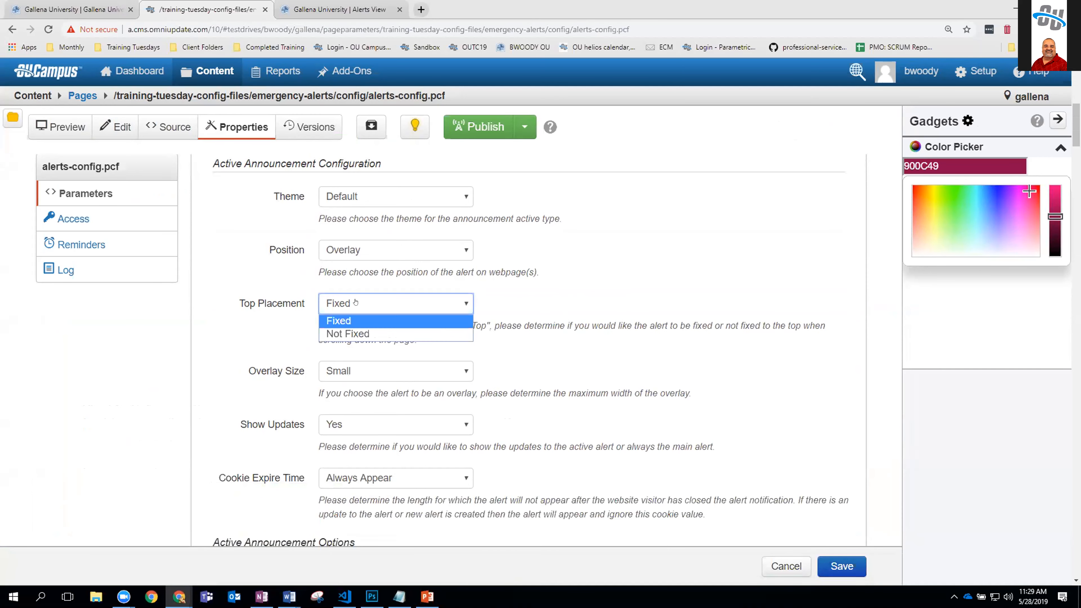
pyautogui.click(371, 334)
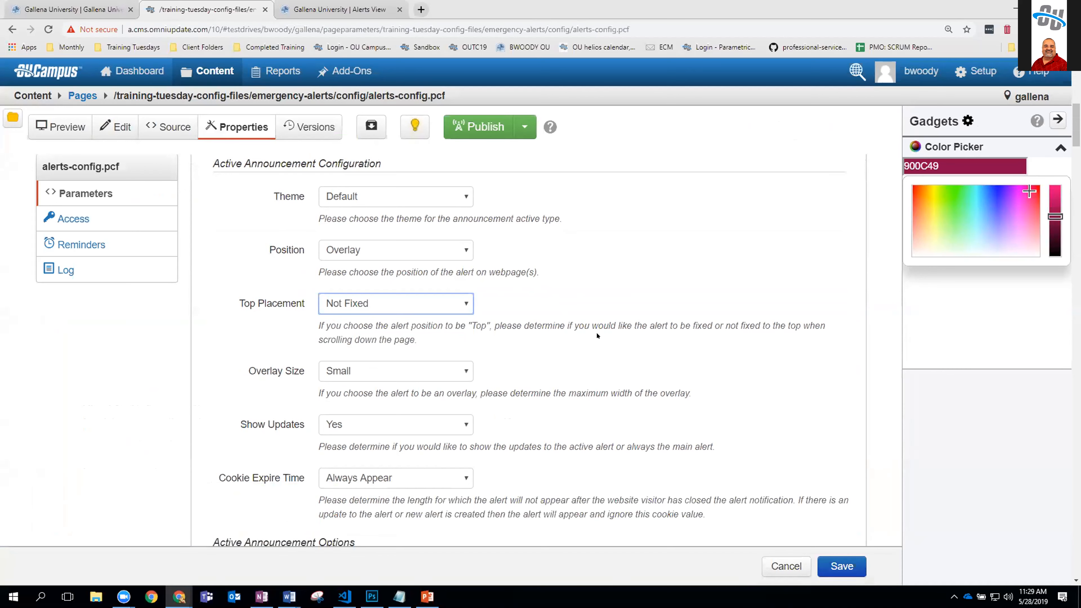
pyautogui.scroll(-1, 597, 335)
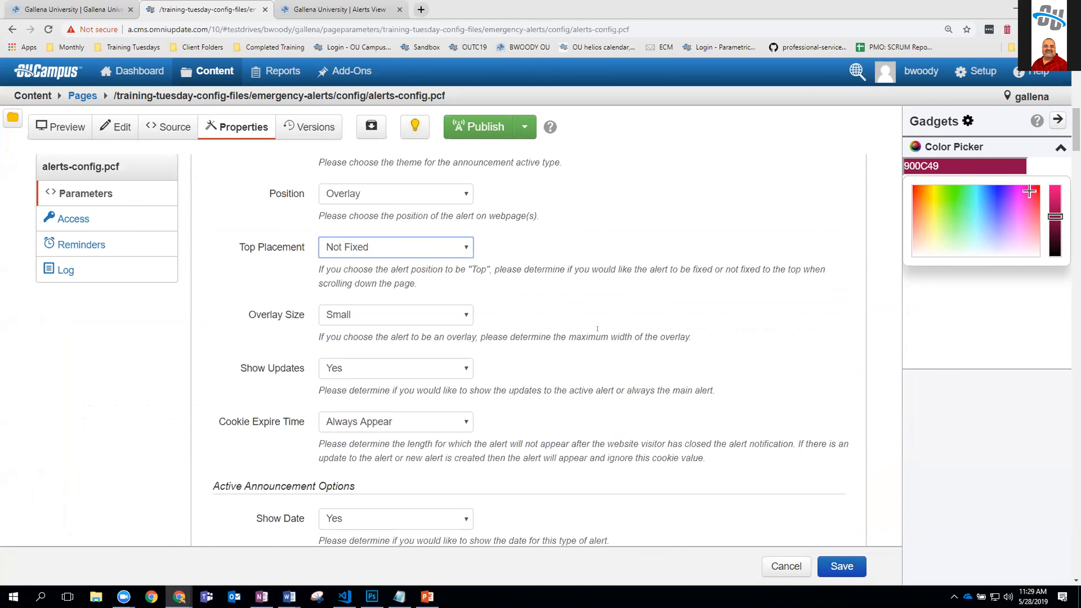
# Step: Start choosing a file for the active announcement's Icon and open the training-tuesday-config-files folder
pyautogui.scroll(-2, 597, 328)
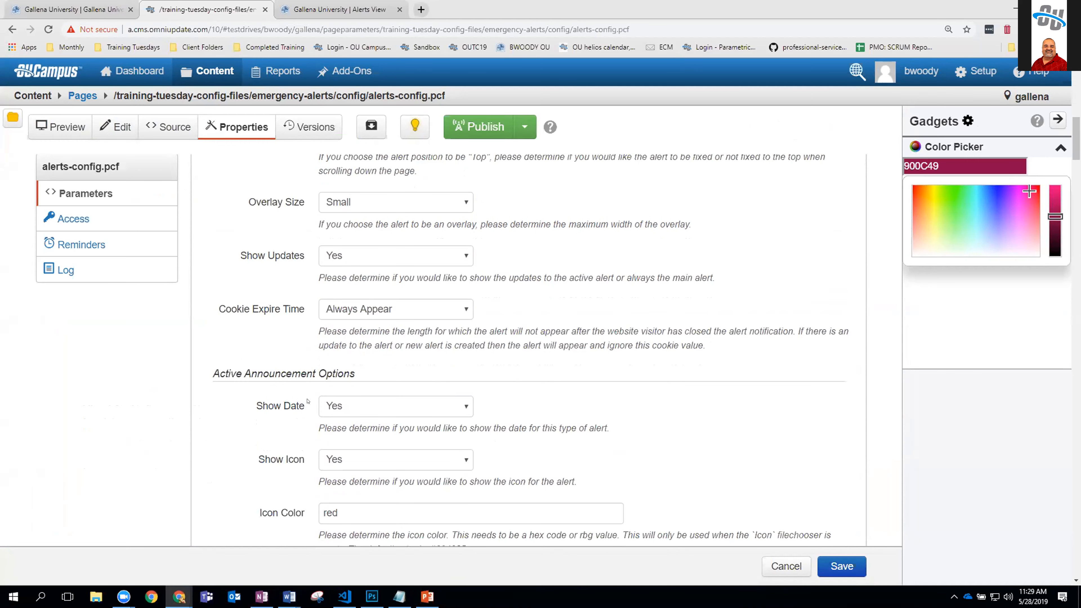
pyautogui.scroll(-2, 280, 383)
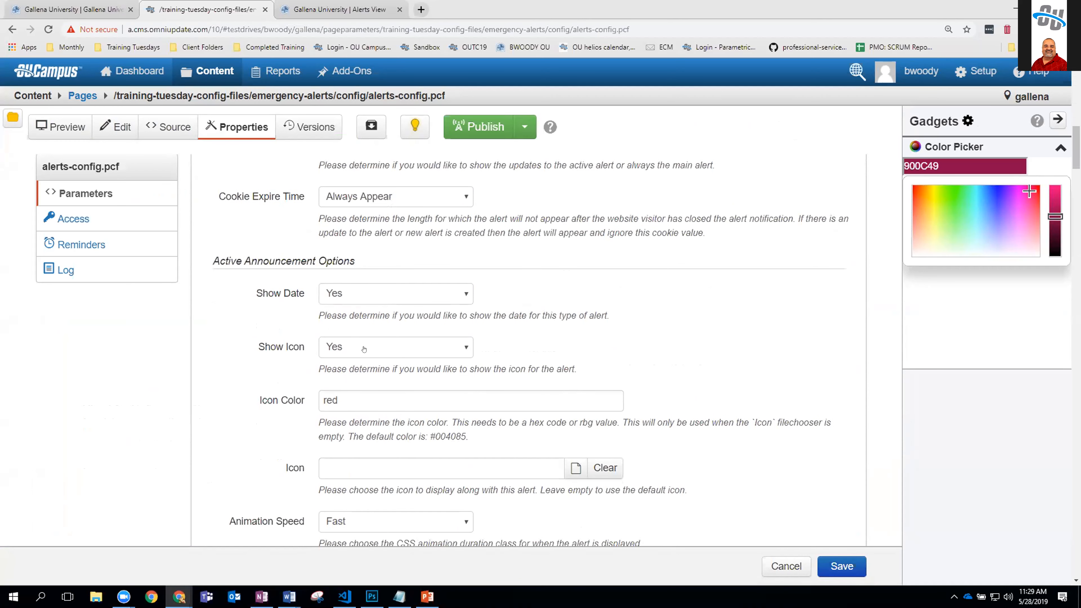
pyautogui.scroll(-2, 364, 349)
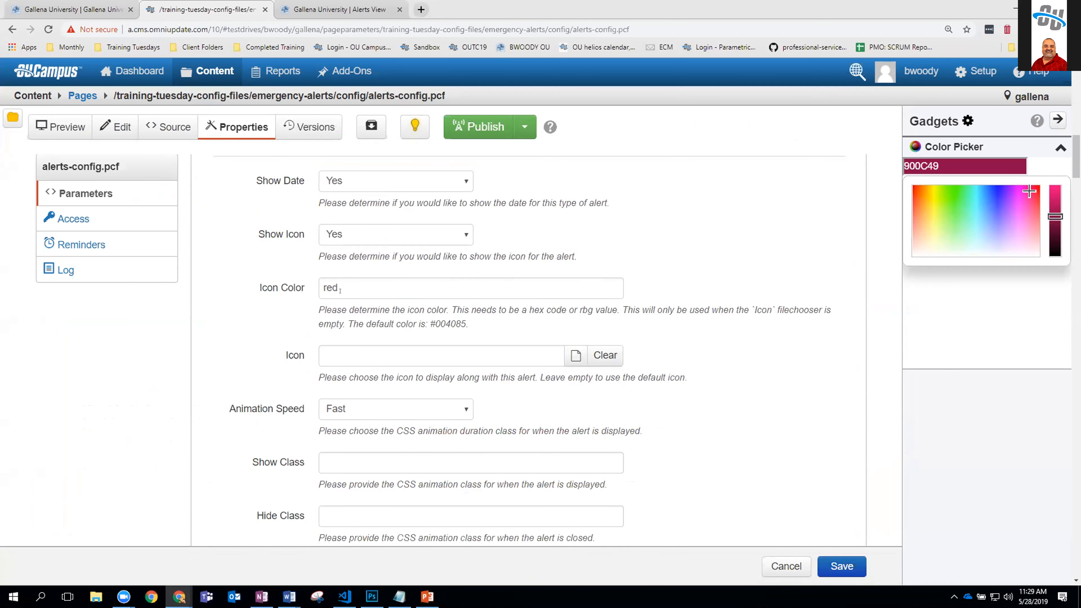
pyautogui.click(315, 10)
pyautogui.click(209, 9)
pyautogui.click(576, 355)
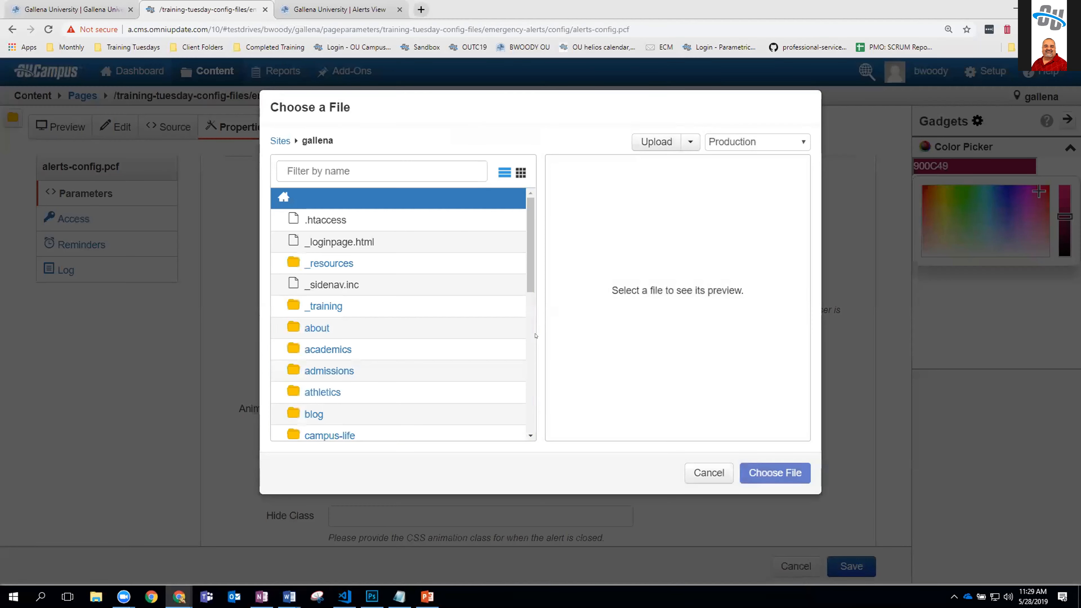
pyautogui.scroll(-5, 362, 366)
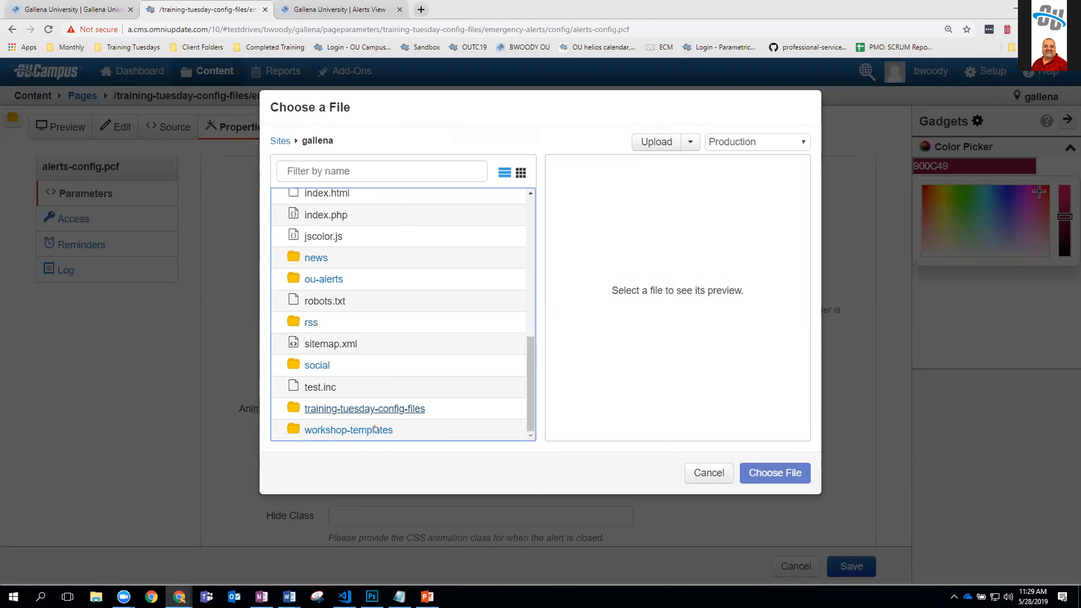
pyautogui.click(365, 400)
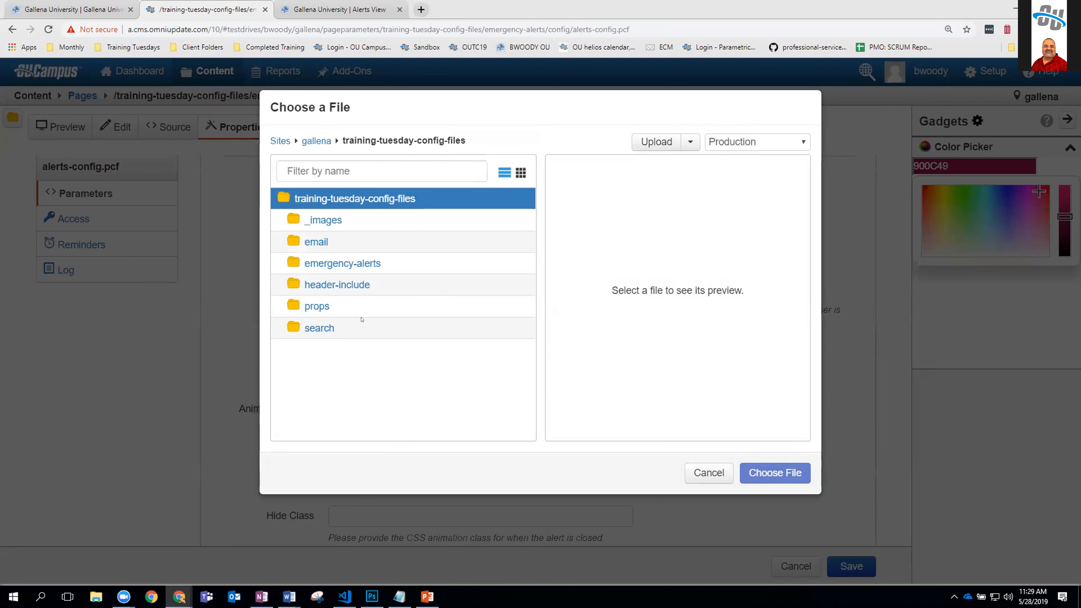
pyautogui.click(330, 220)
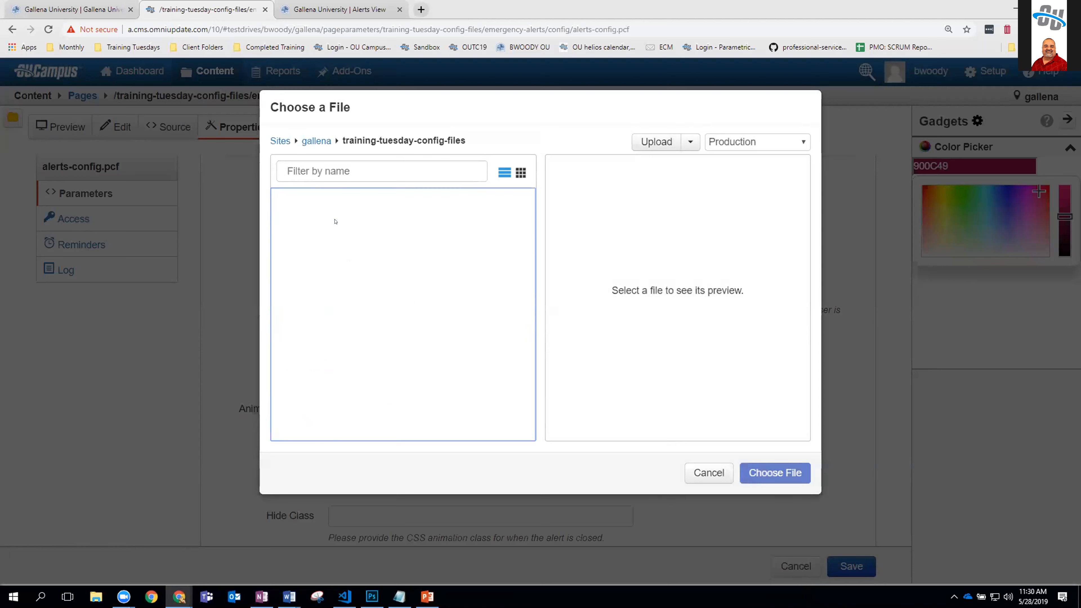
pyautogui.click(328, 221)
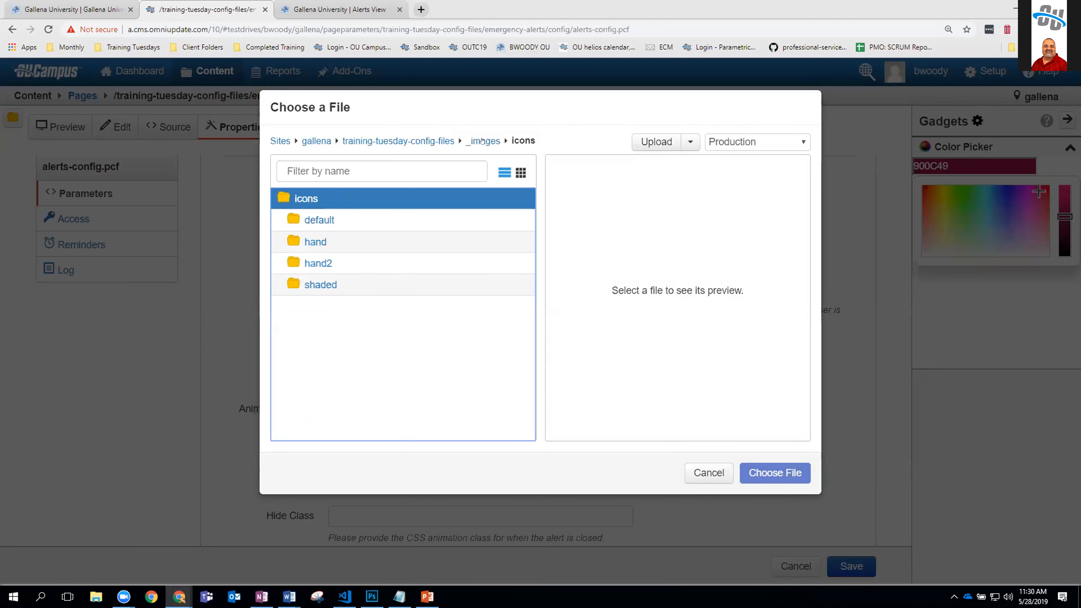
pyautogui.click(346, 292)
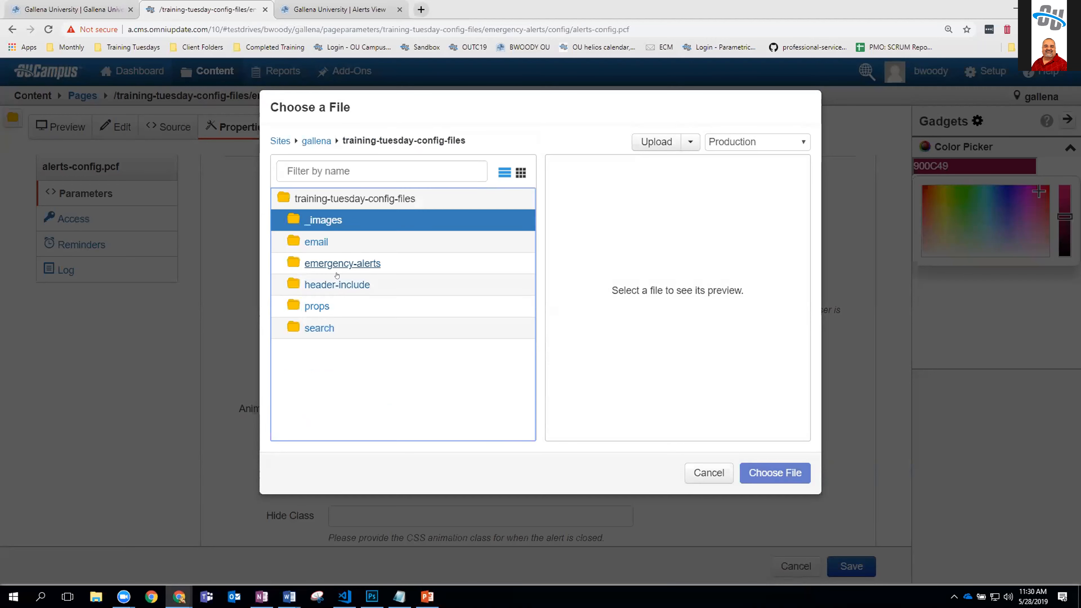
# Step: Set the active announcement's Icon to announce.png from the emergency-alerts/config/images folder
pyautogui.click(336, 264)
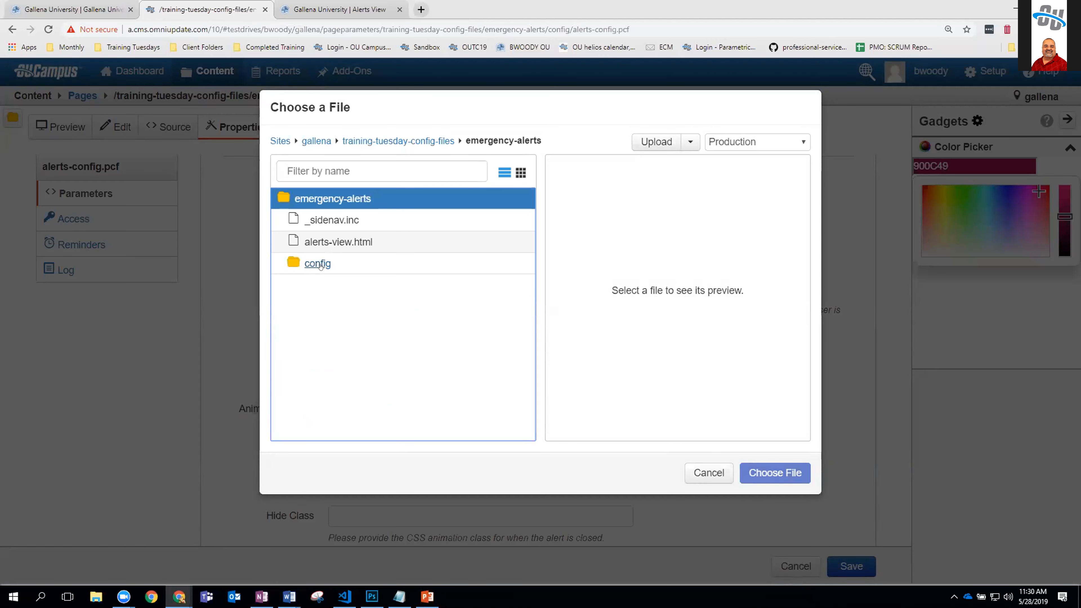
pyautogui.click(331, 261)
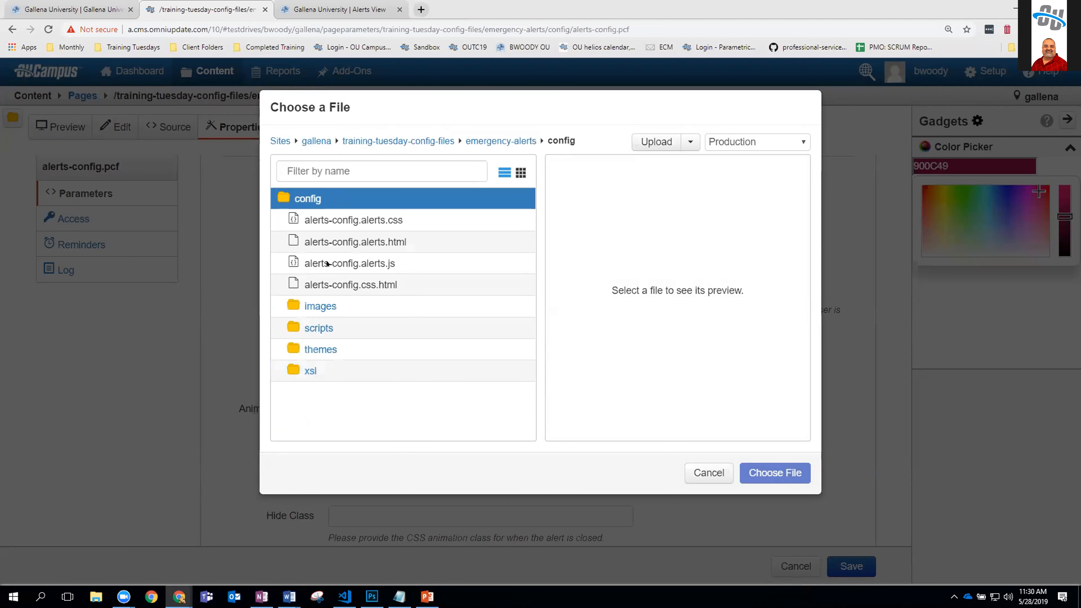
pyautogui.click(326, 305)
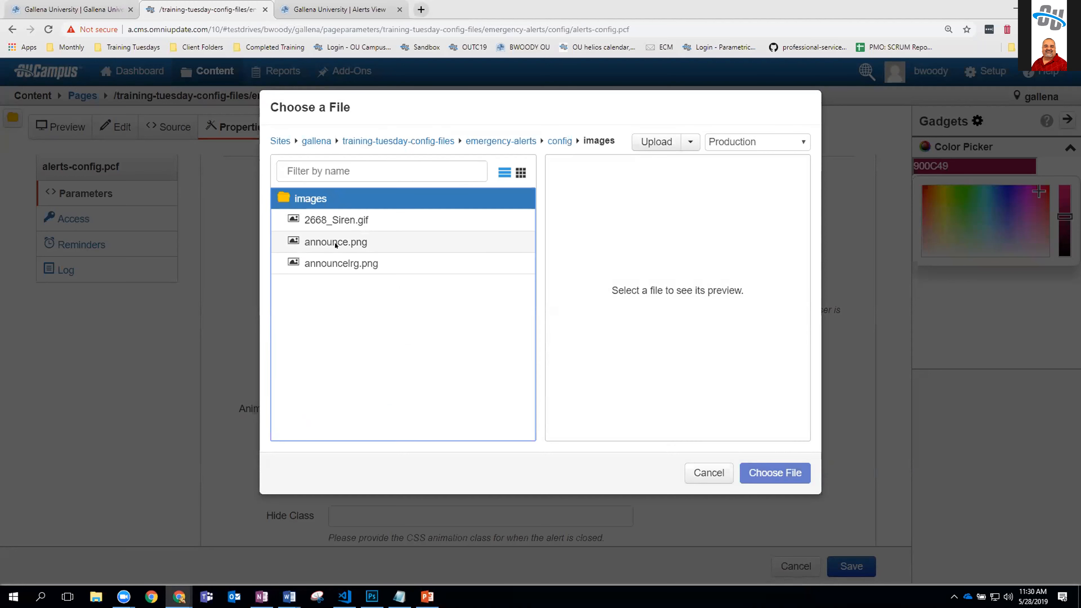
pyautogui.click(338, 264)
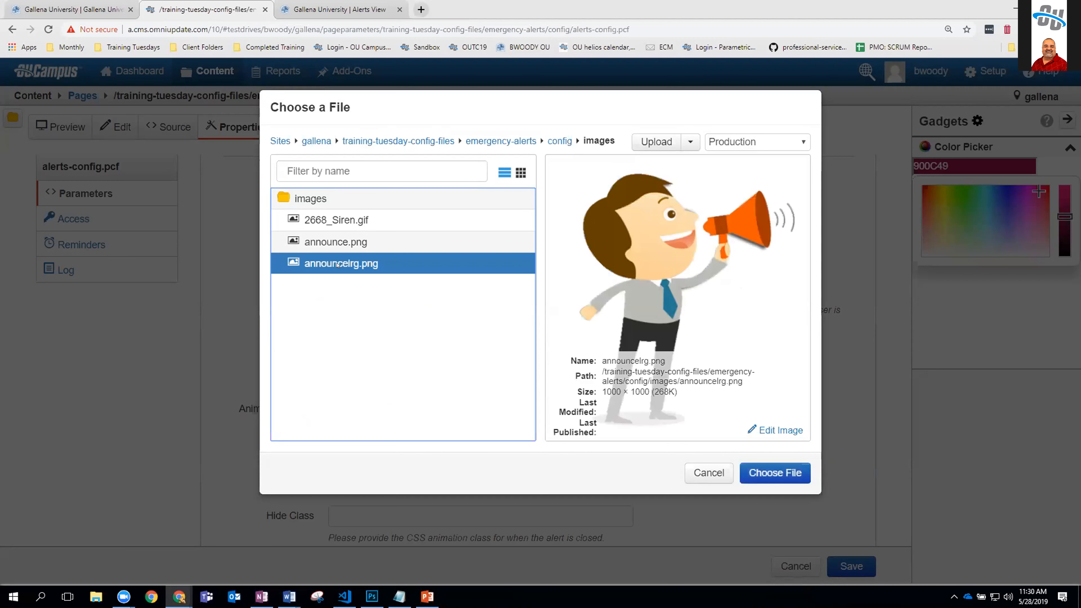
pyautogui.click(336, 241)
pyautogui.click(337, 264)
pyautogui.click(335, 240)
pyautogui.click(764, 473)
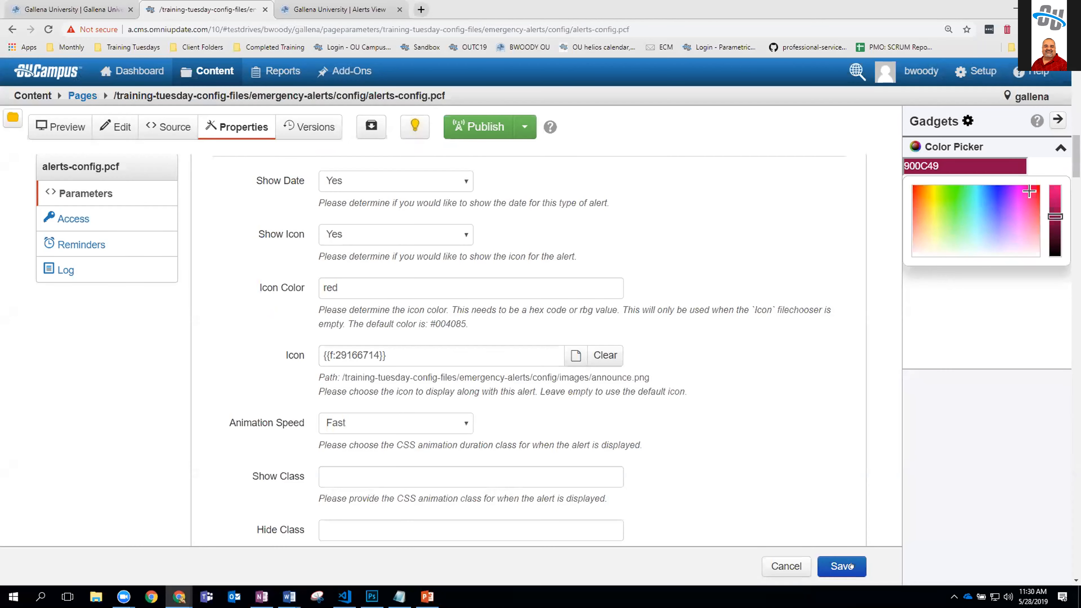
# Step: Save the page parameters with the chosen icon and publish alerts-config.pcf
pyautogui.click(850, 566)
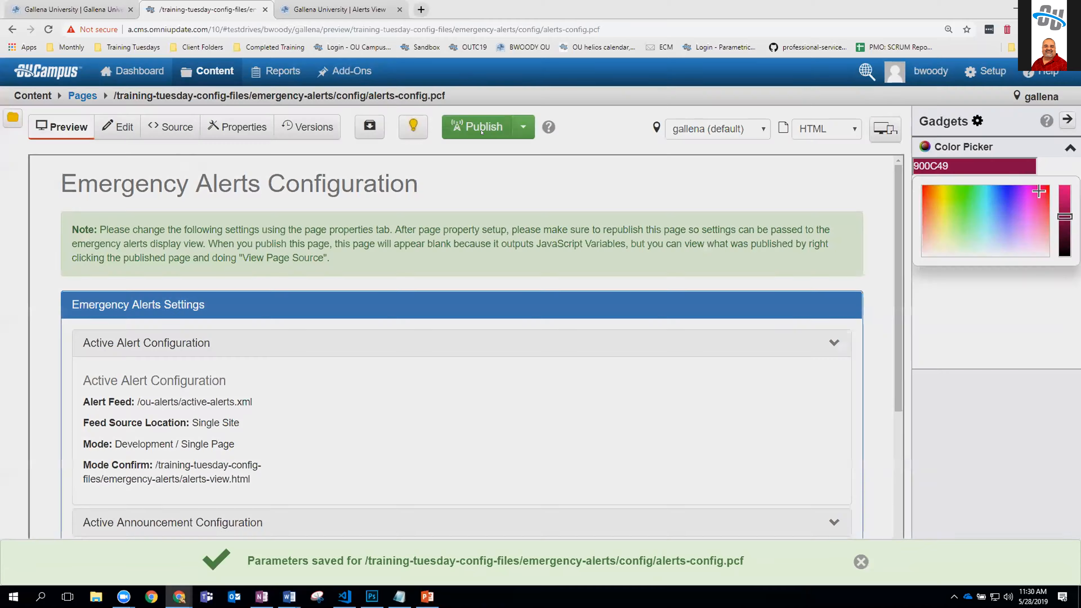
pyautogui.click(482, 128)
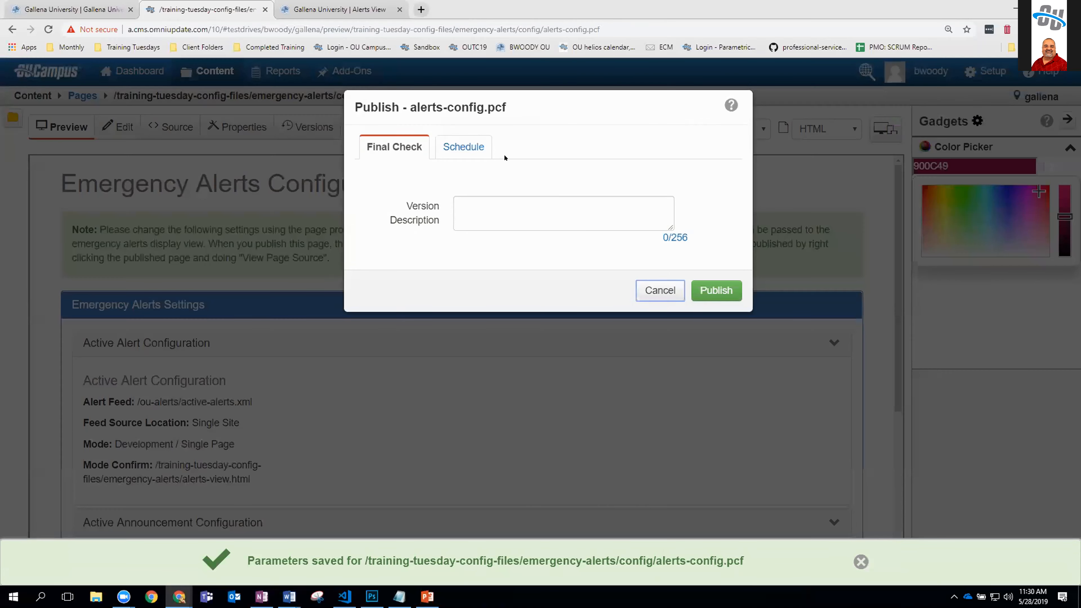
pyautogui.click(716, 290)
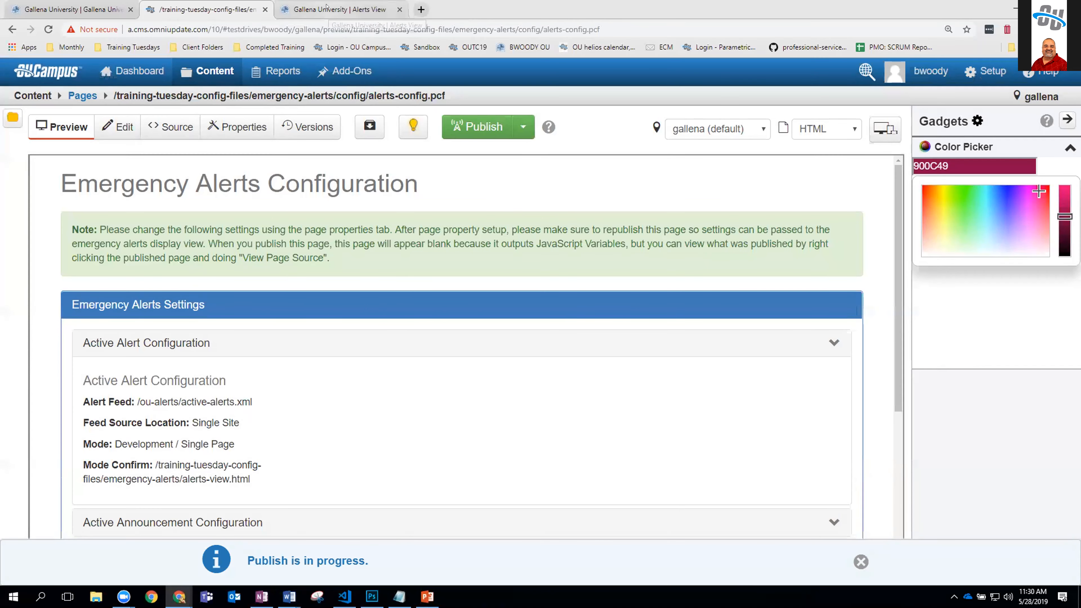
# Step: Reload the live Alerts View page and examine the icon in the announcement overlay
pyautogui.click(327, 5)
pyautogui.press('F5')
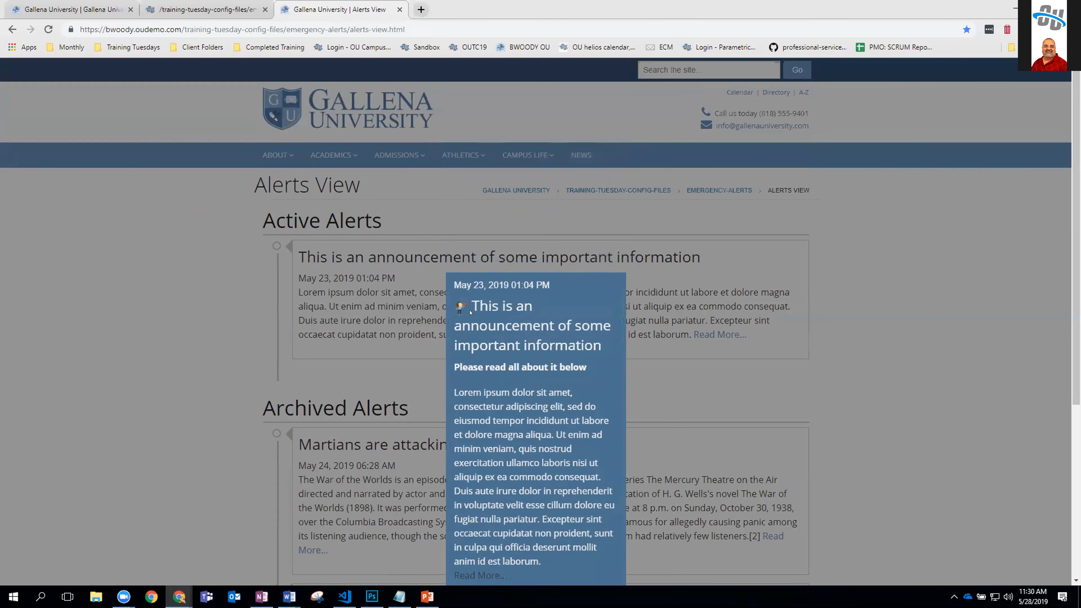
pyautogui.scroll(-1, 498, 355)
pyautogui.scroll(-1, 563, 508)
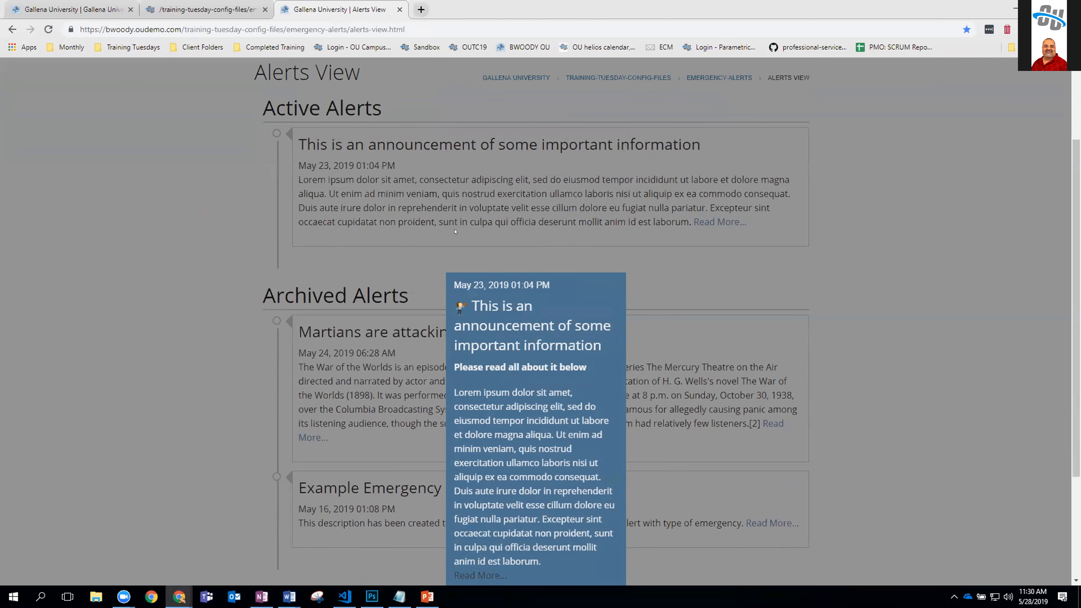
pyautogui.scroll(2, 487, 393)
# Step: Reopen the page parameters of alerts-config.pcf and set the active announcement's Position to Top
pyautogui.click(200, 10)
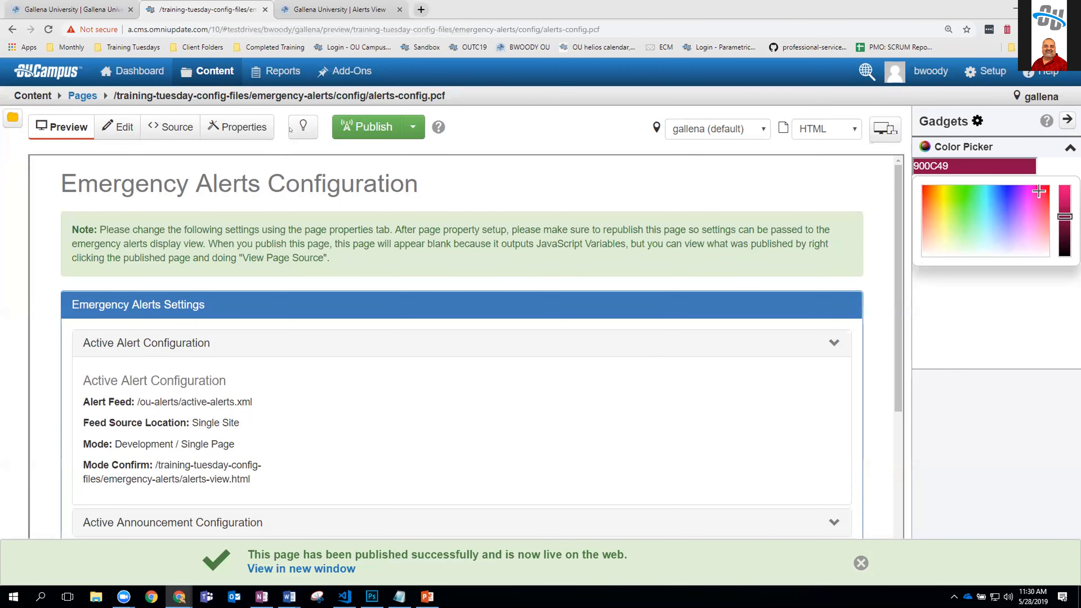
pyautogui.click(260, 128)
pyautogui.click(85, 194)
pyautogui.scroll(-6, 471, 295)
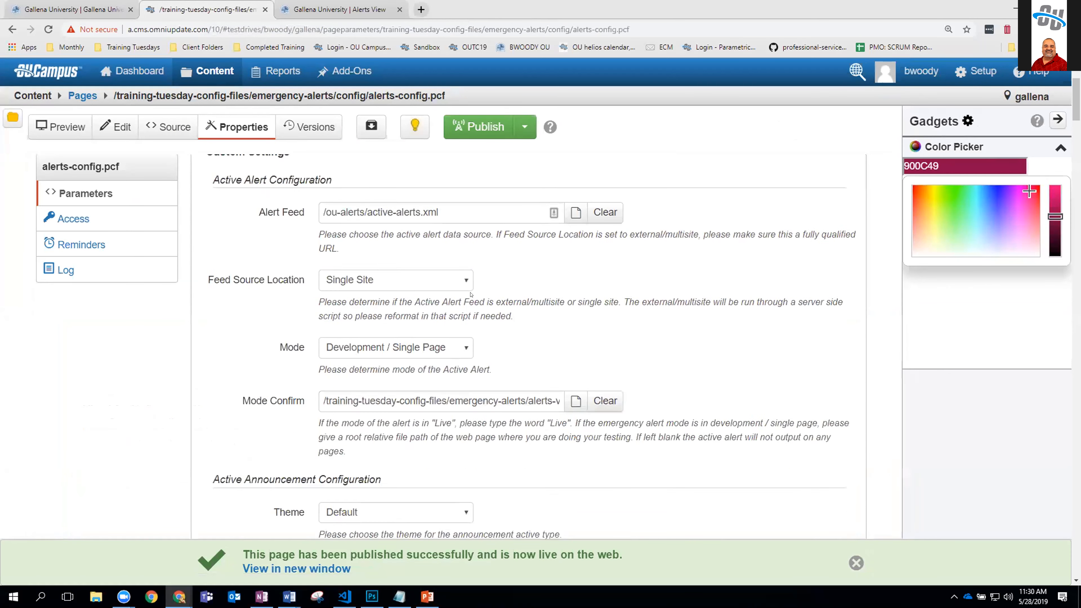
pyautogui.scroll(-3, 471, 295)
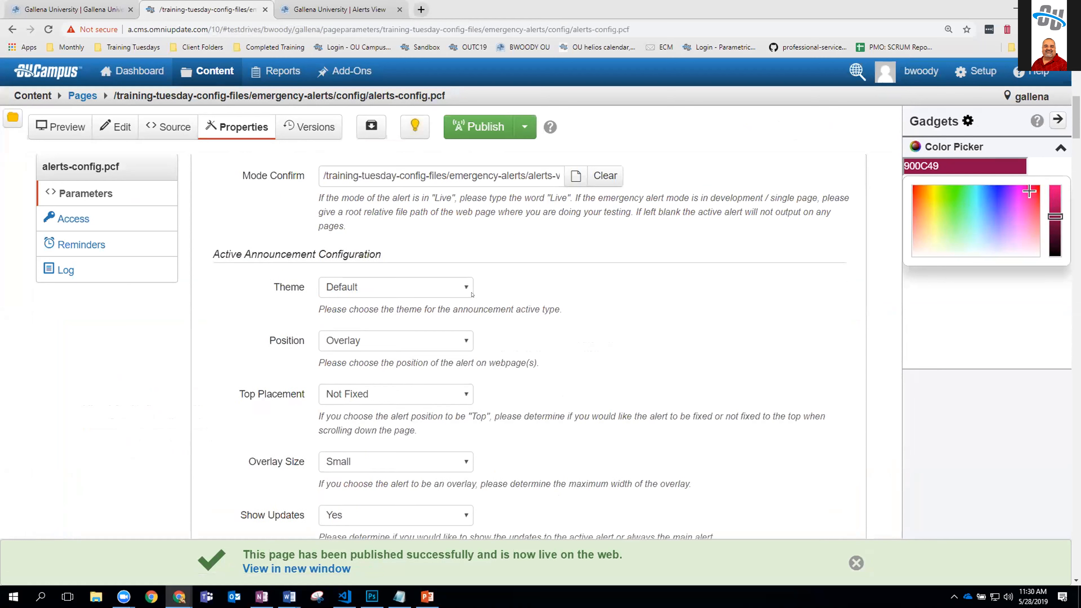
pyautogui.click(383, 304)
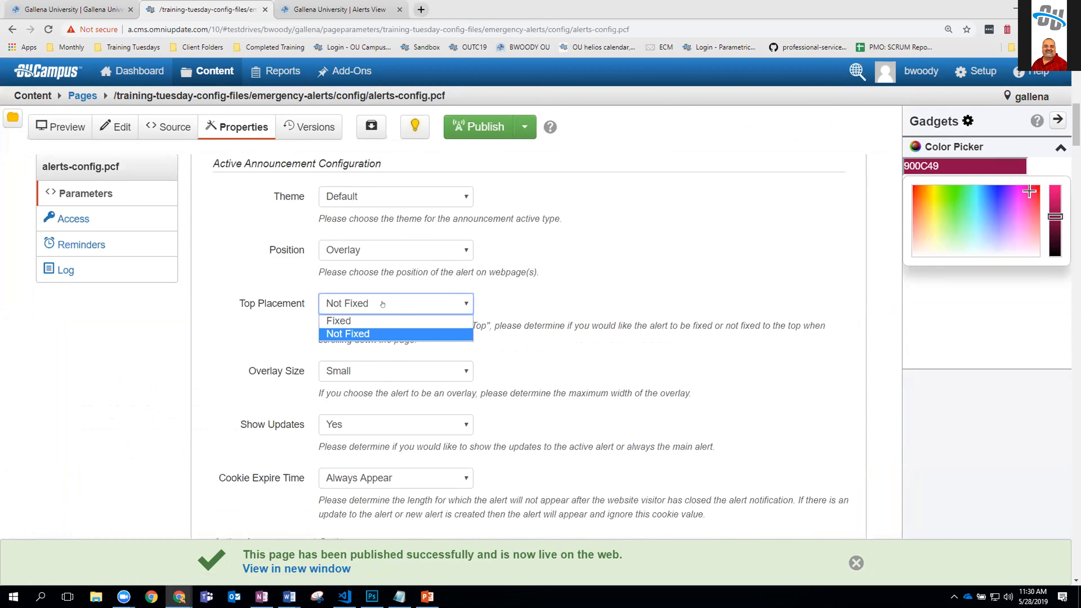
pyautogui.click(374, 258)
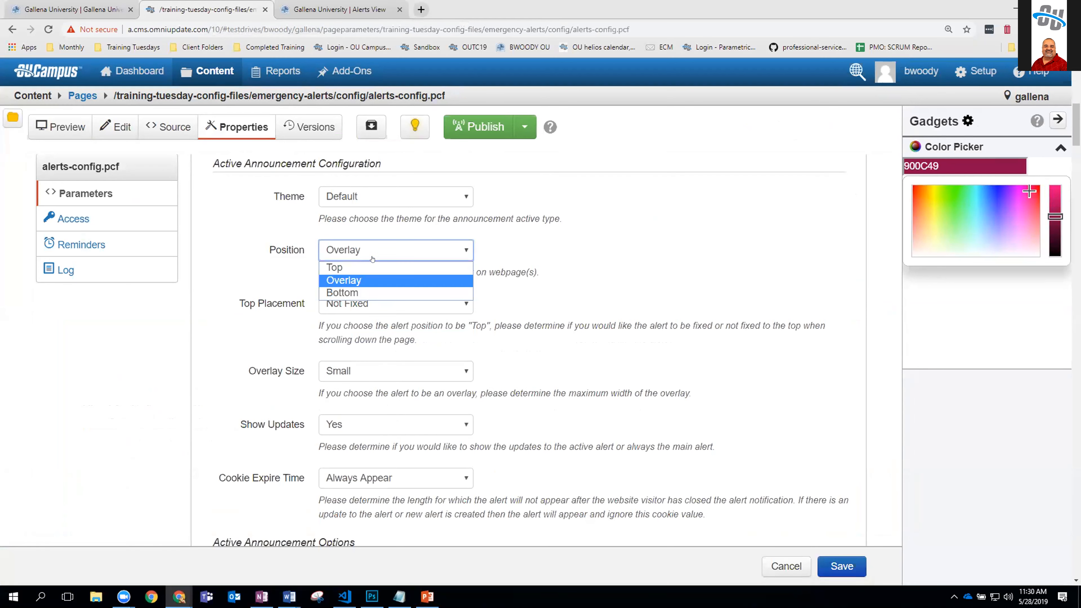
pyautogui.click(355, 266)
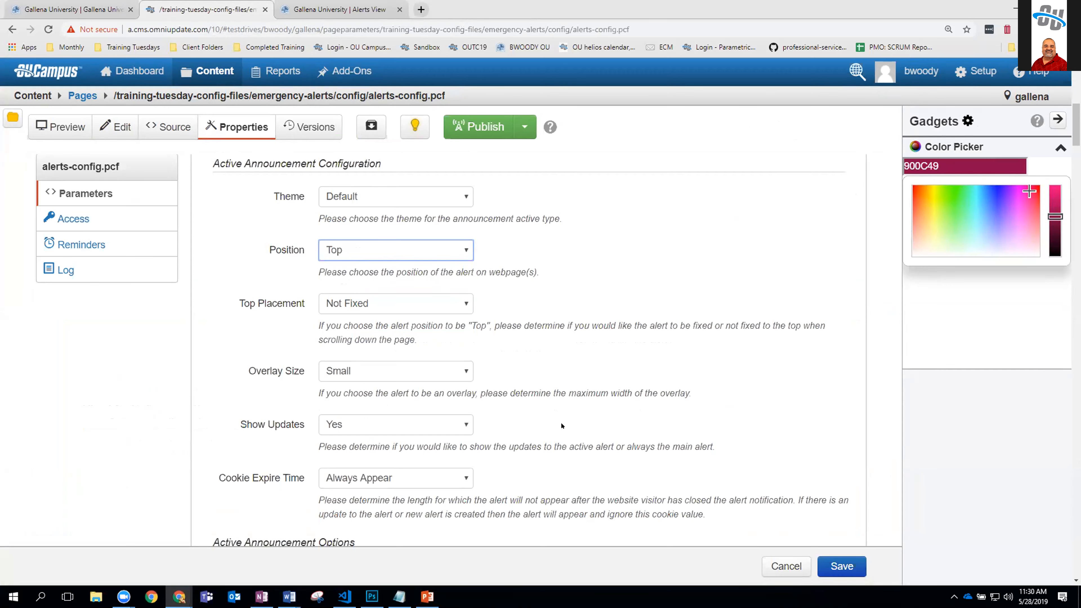
# Step: Save the parameters, publish alerts-config.pcf, and check the announcement banner and its Close control on the reloaded live Alerts View page
pyautogui.click(832, 566)
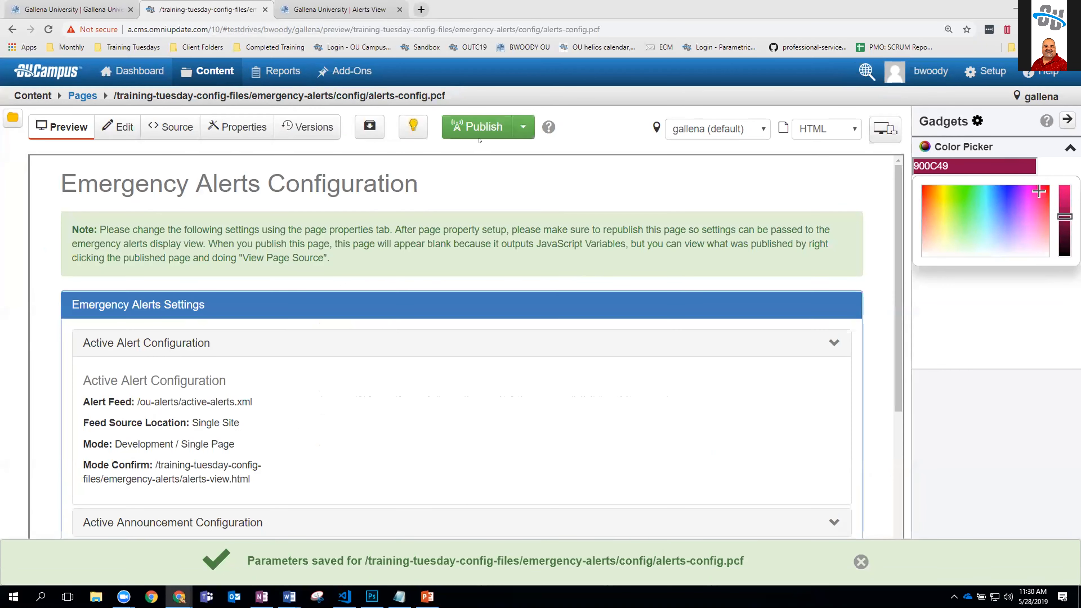
pyautogui.press('Return')
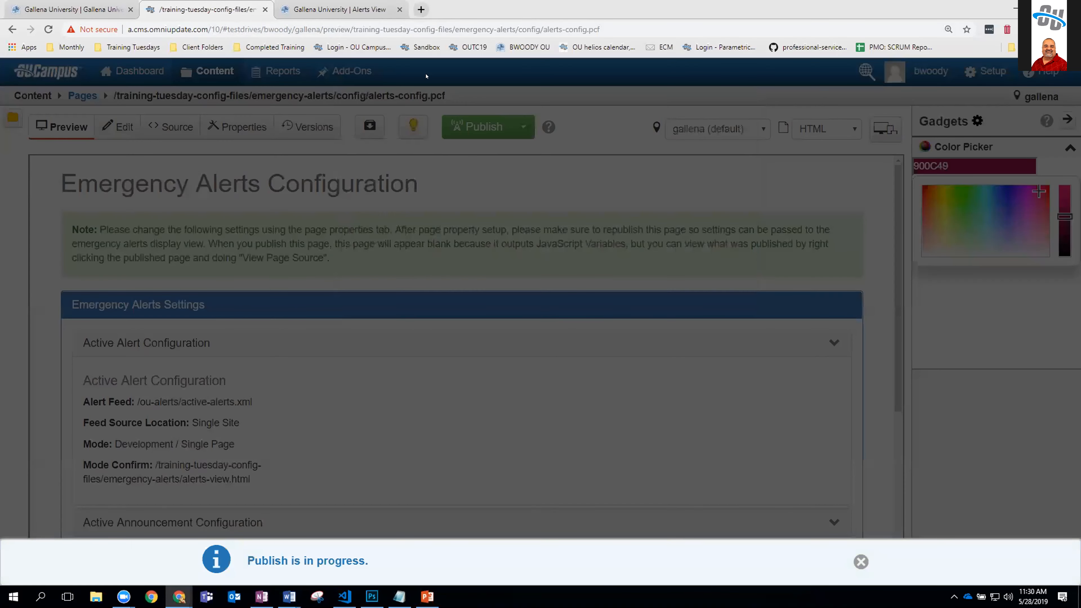
pyautogui.click(344, 10)
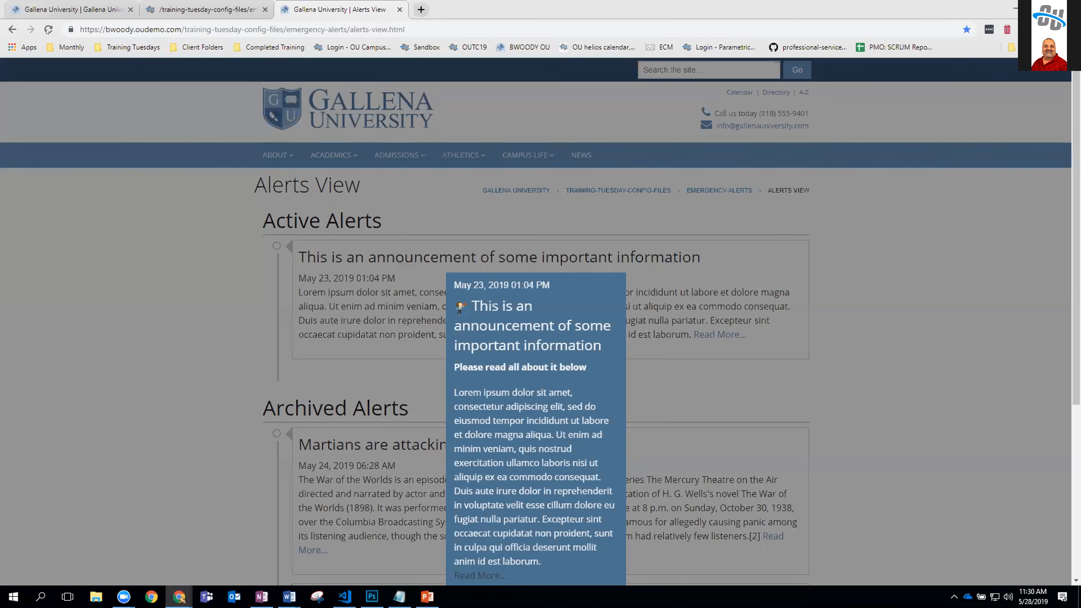
pyautogui.click(48, 29)
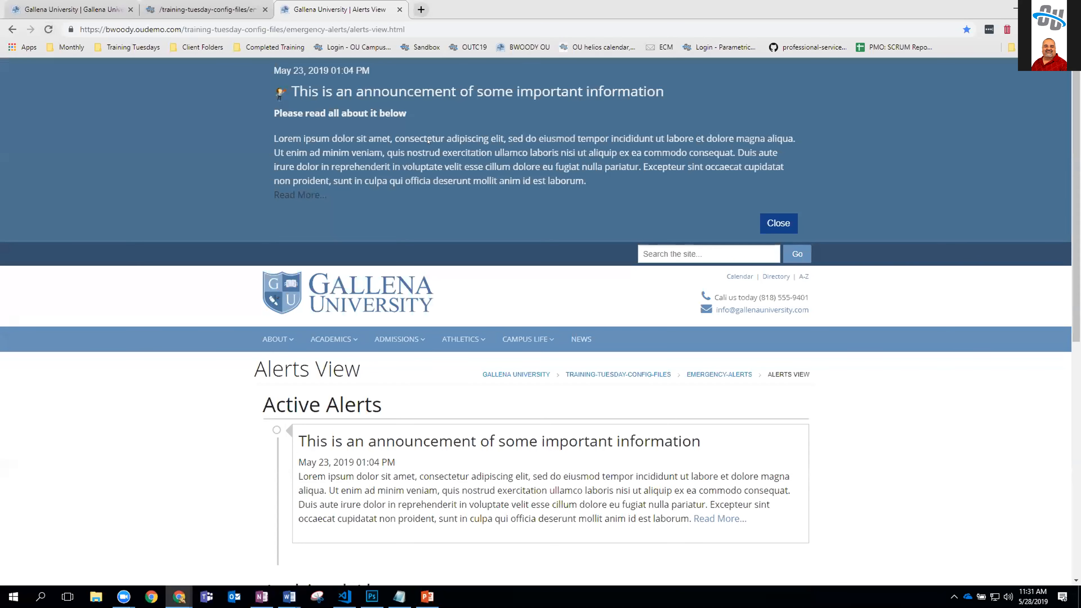
pyautogui.click(779, 223)
pyautogui.click(772, 223)
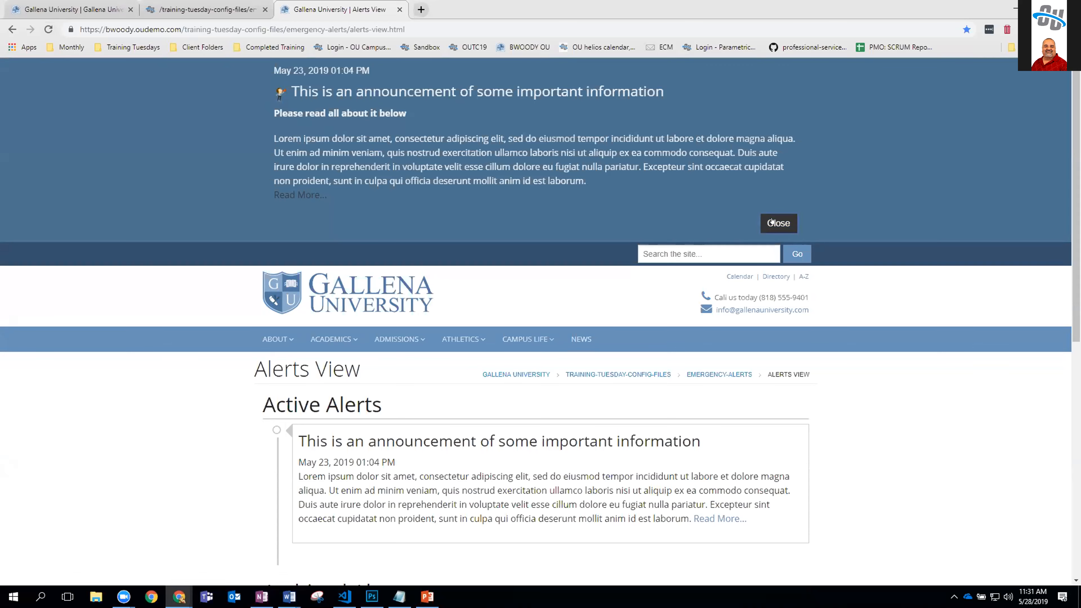
# Step: Open the Emergency Alerts add-on in a separate browser tab and archive the active announcement, removing it from the website
pyautogui.click(208, 6)
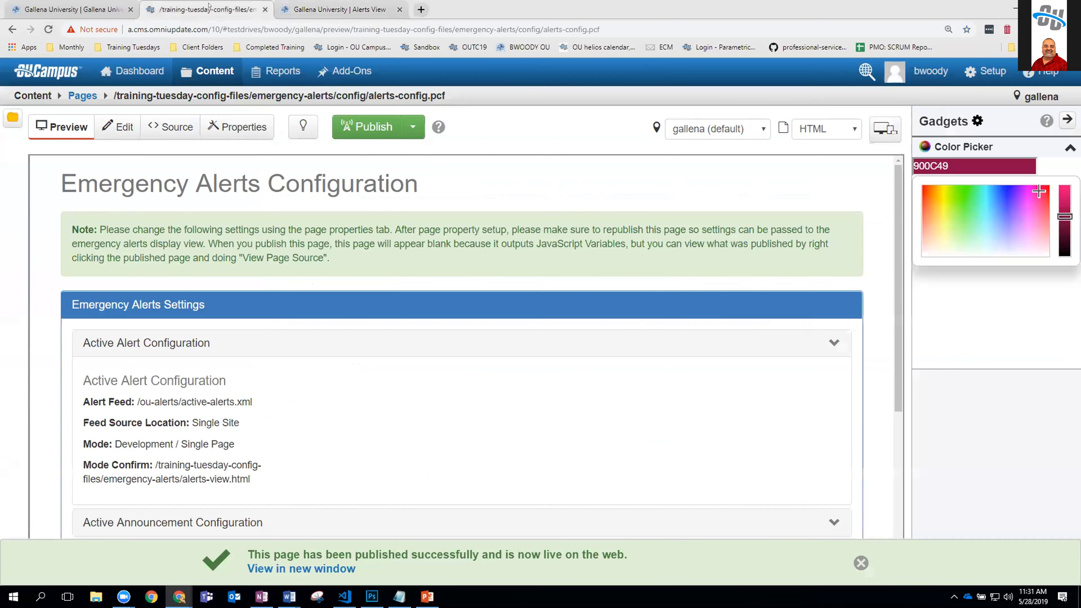
pyautogui.moveTo(343, 68)
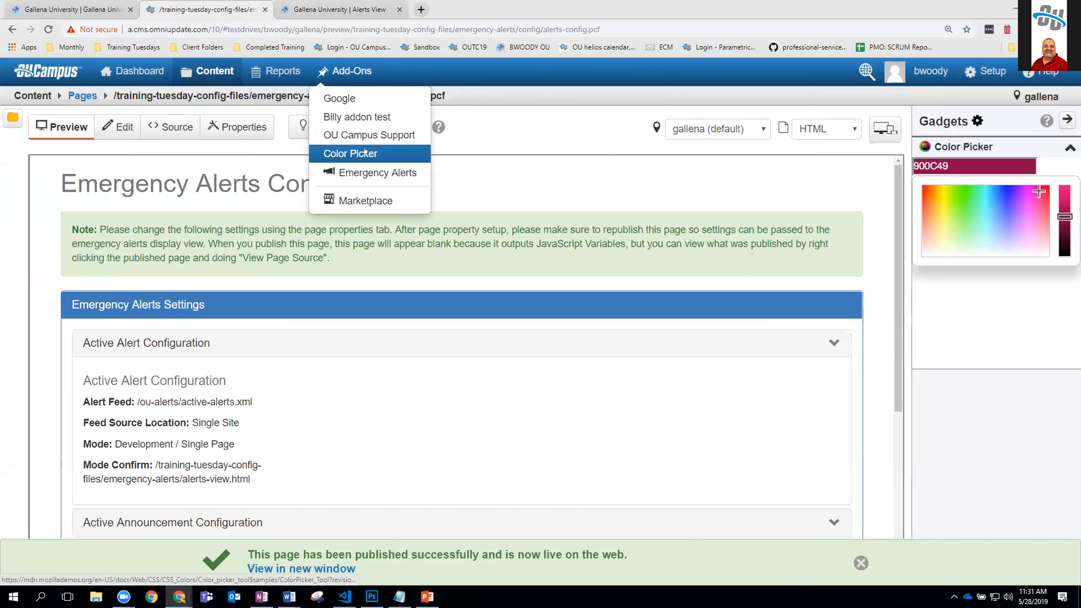
pyautogui.rightClick(375, 171)
pyautogui.click(422, 180)
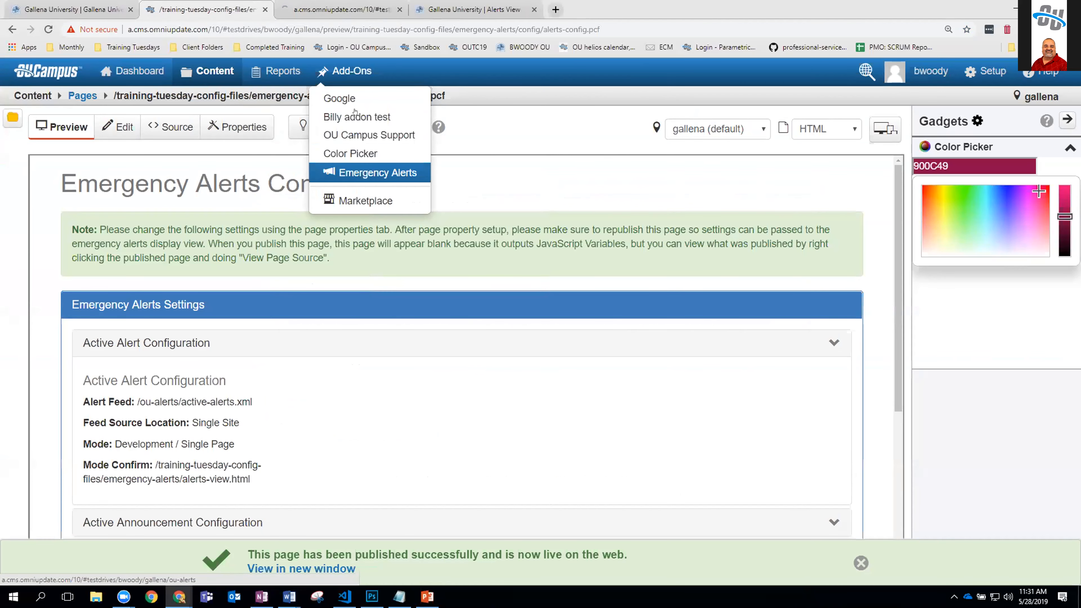
pyautogui.click(374, 9)
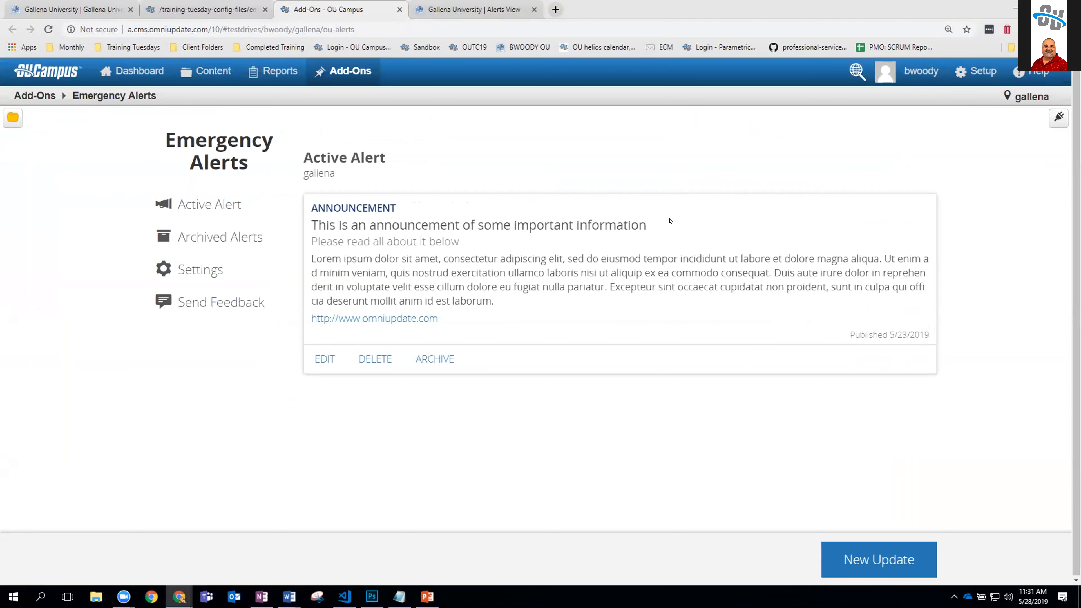
pyautogui.click(429, 359)
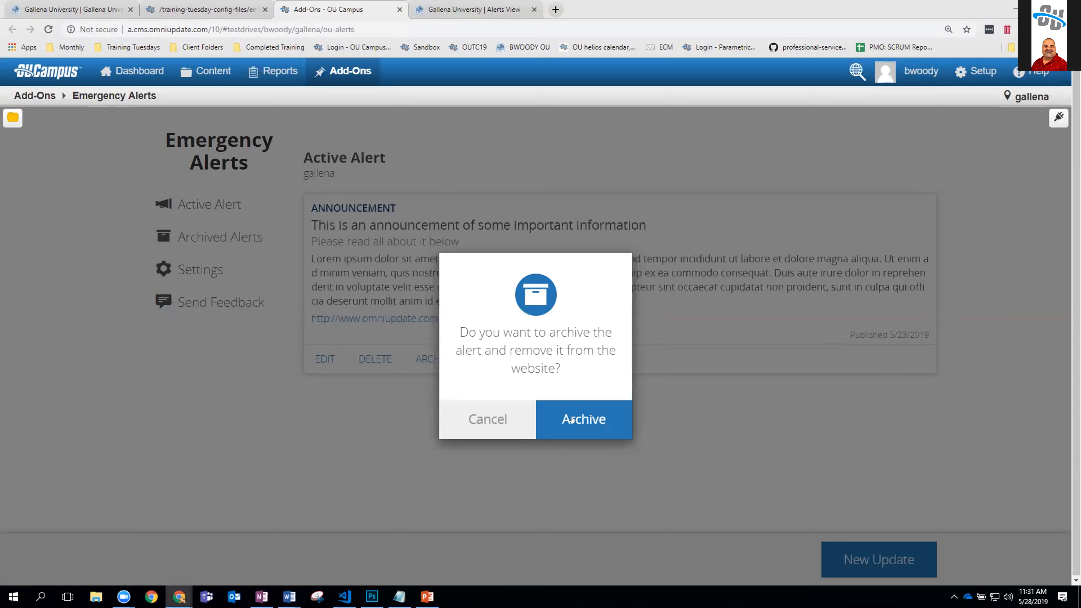
pyautogui.click(571, 419)
pyautogui.click(533, 407)
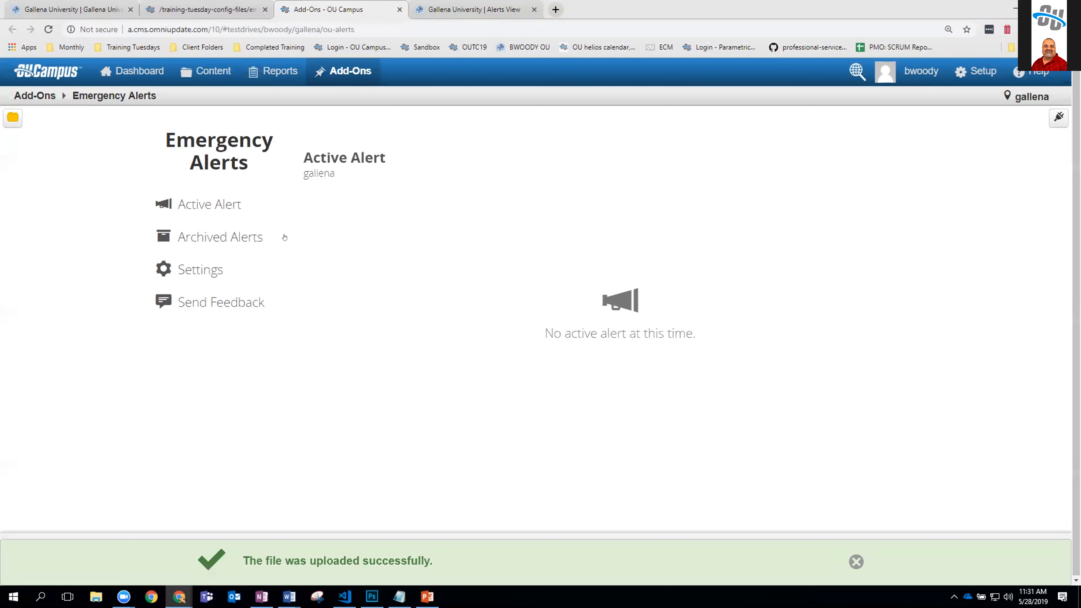
# Step: Set the archived emergency alert "Martians are attacking" as active and check it on the reloaded live Alerts View page
pyautogui.click(221, 238)
pyautogui.scroll(-3, 518, 316)
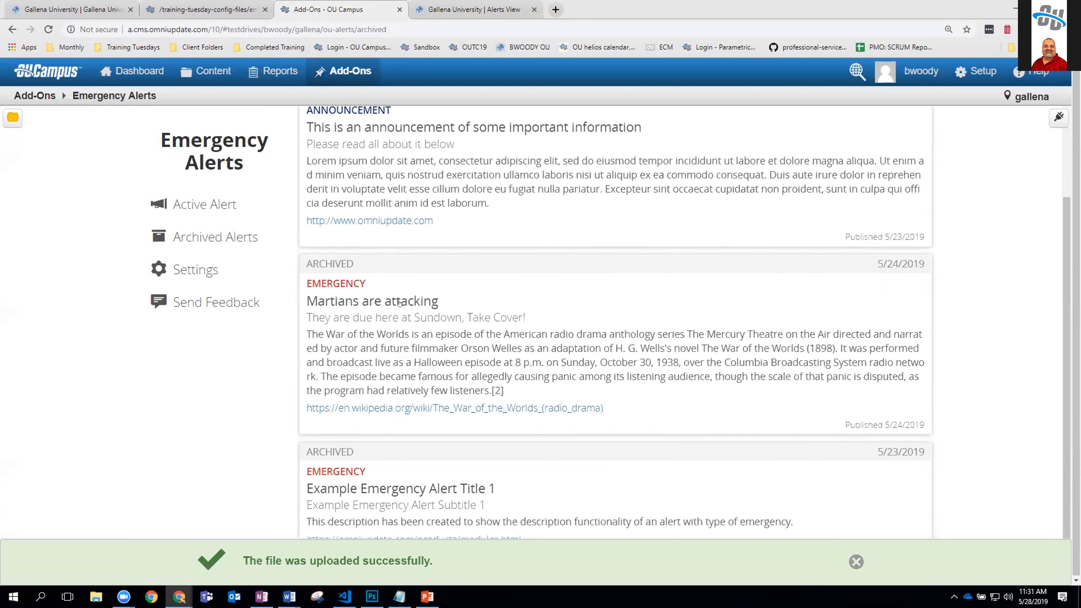
pyautogui.click(400, 391)
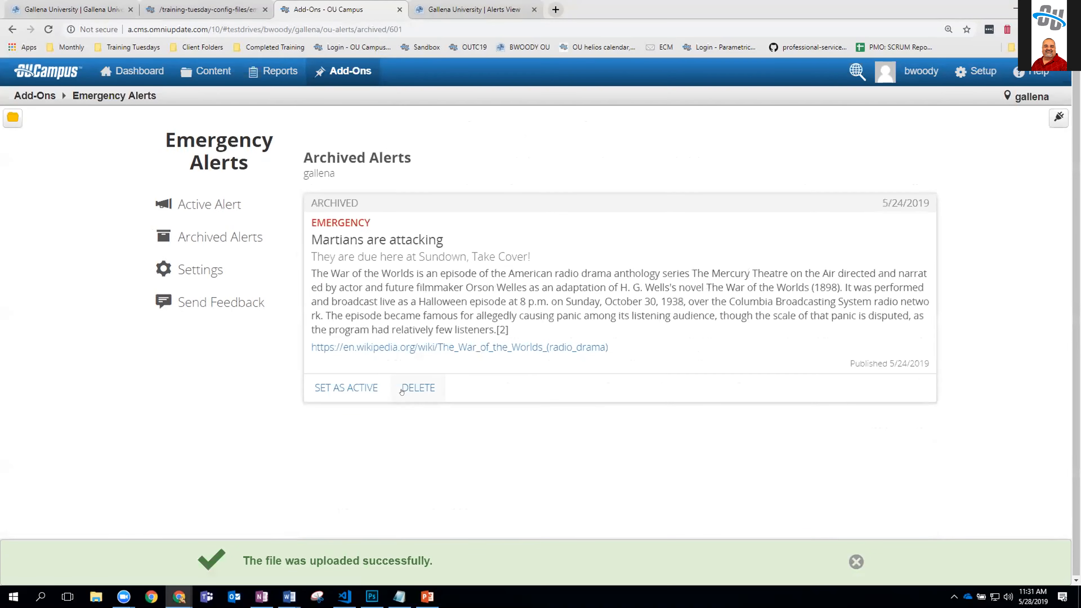
pyautogui.click(337, 388)
pyautogui.click(571, 420)
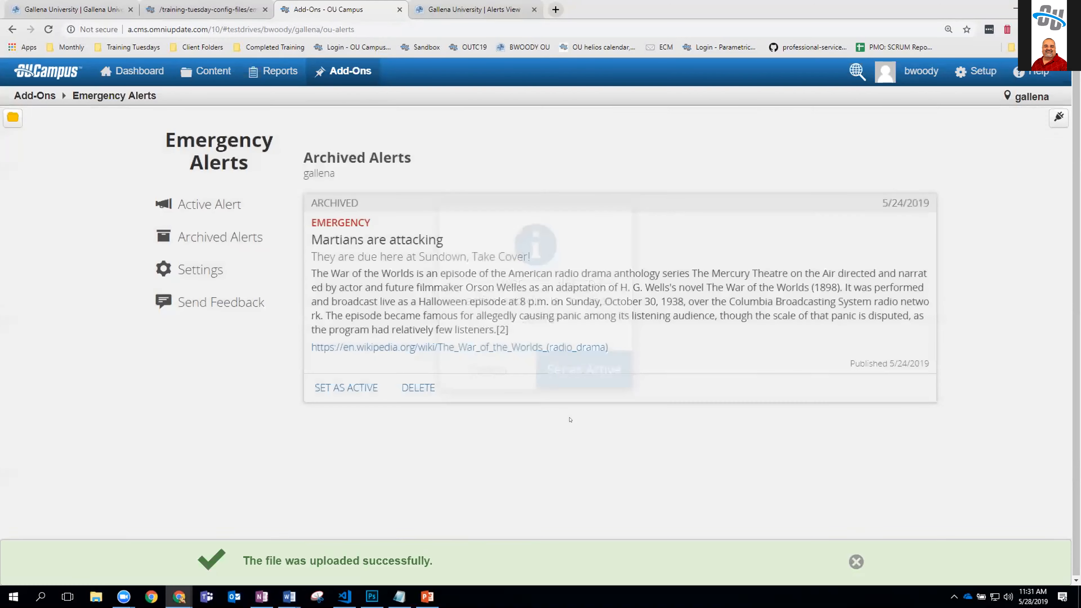
pyautogui.click(535, 406)
pyautogui.click(460, 11)
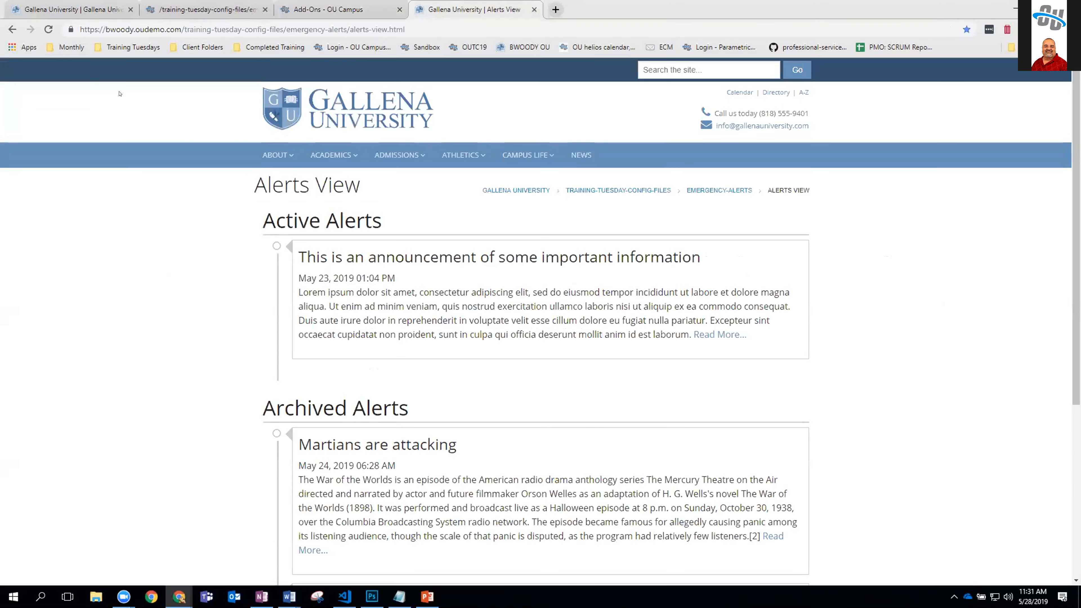
pyautogui.click(48, 29)
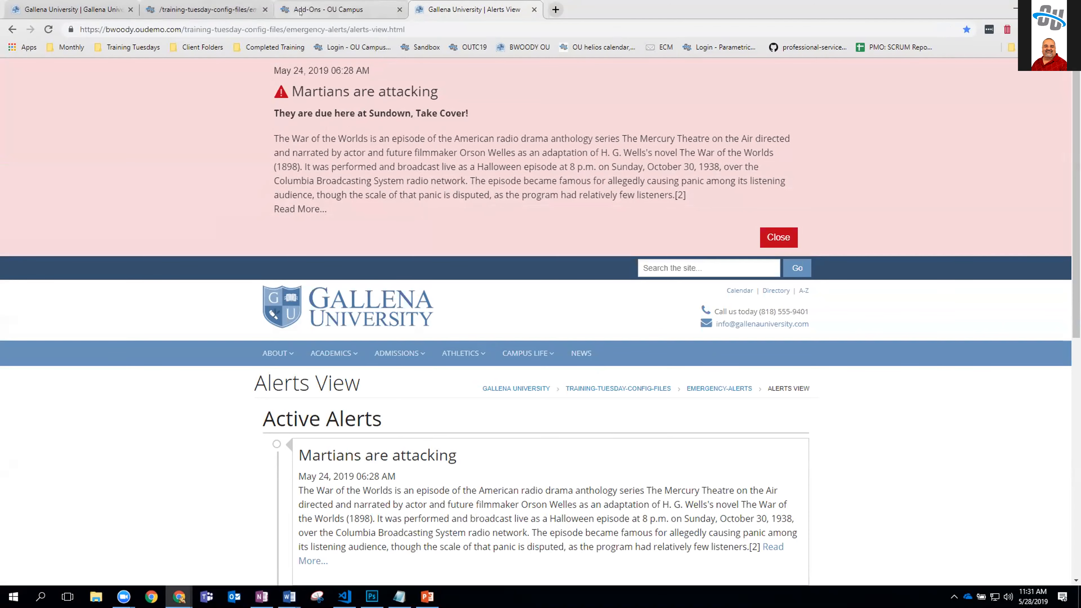
# Step: Reopen the page parameters of alerts-config.pcf and find the Icon setting under Active Emergency Options
pyautogui.click(192, 10)
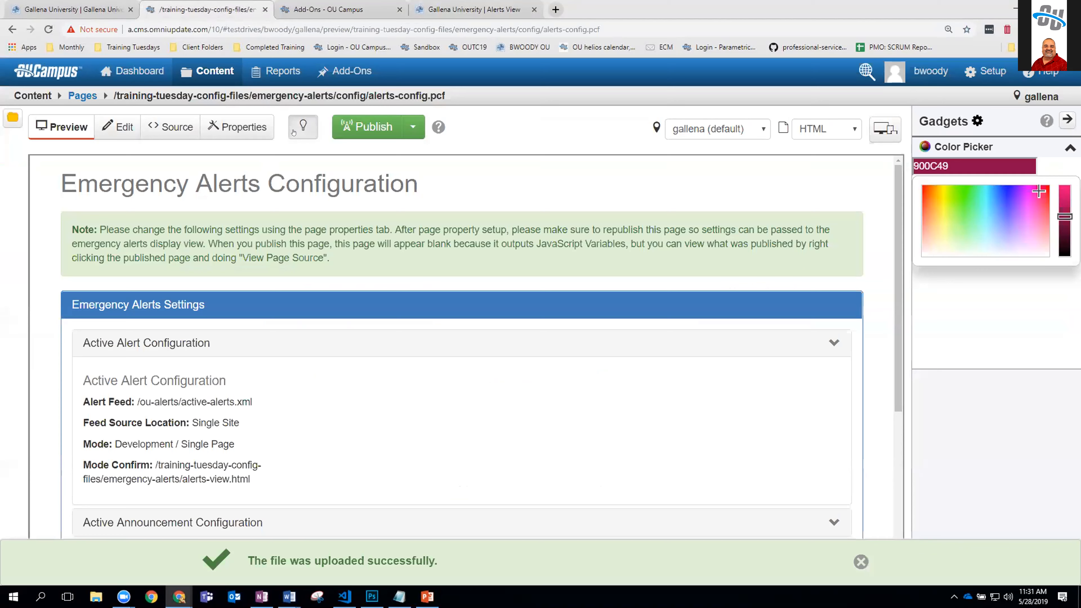
pyautogui.click(237, 127)
pyautogui.scroll(-15, 545, 306)
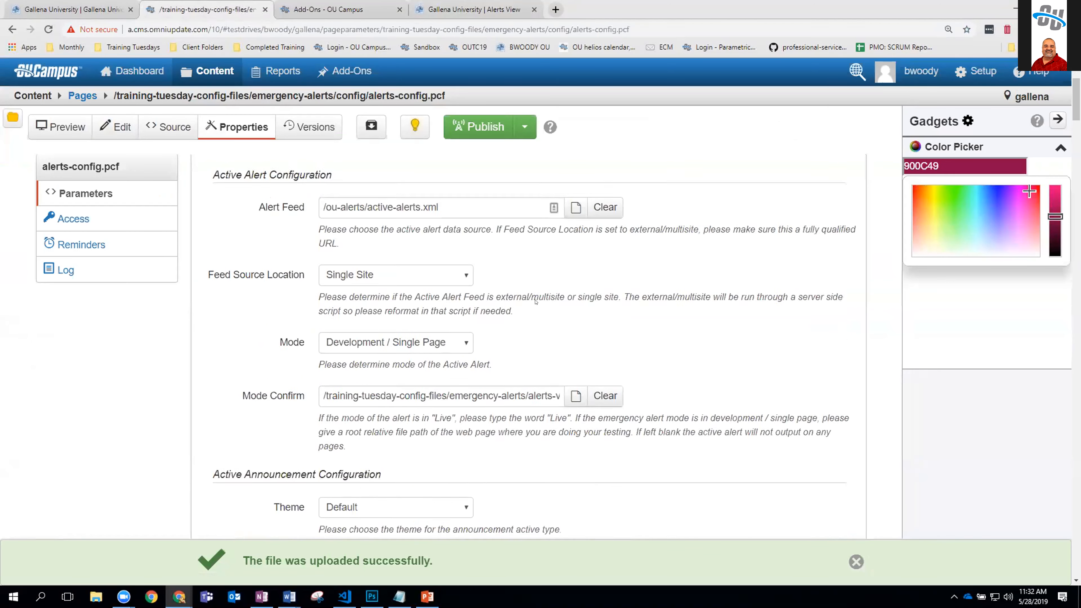
pyautogui.scroll(-20, 536, 302)
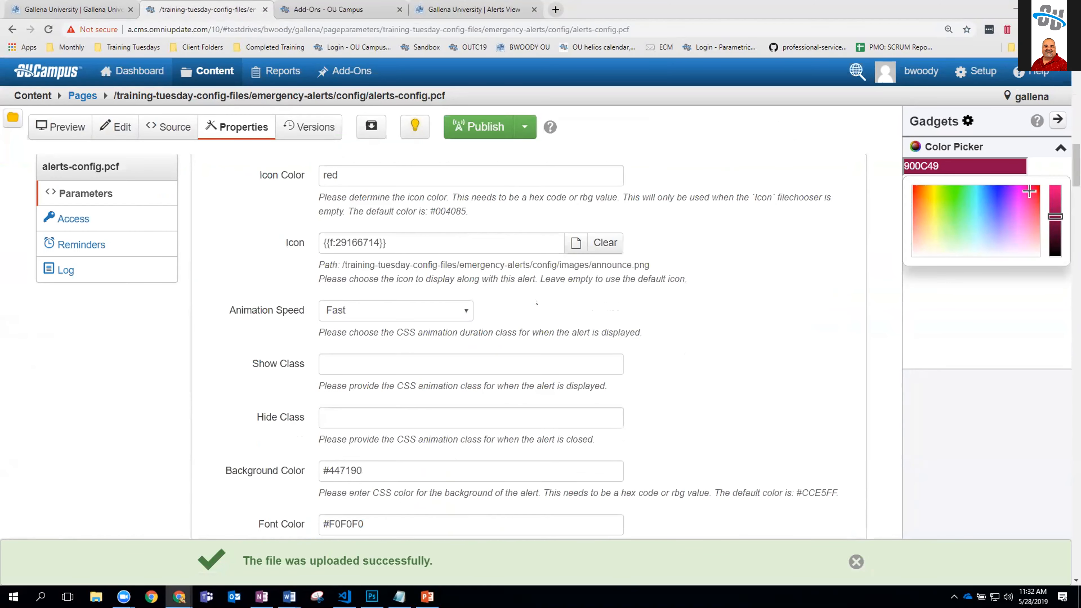
pyautogui.scroll(-7, 535, 298)
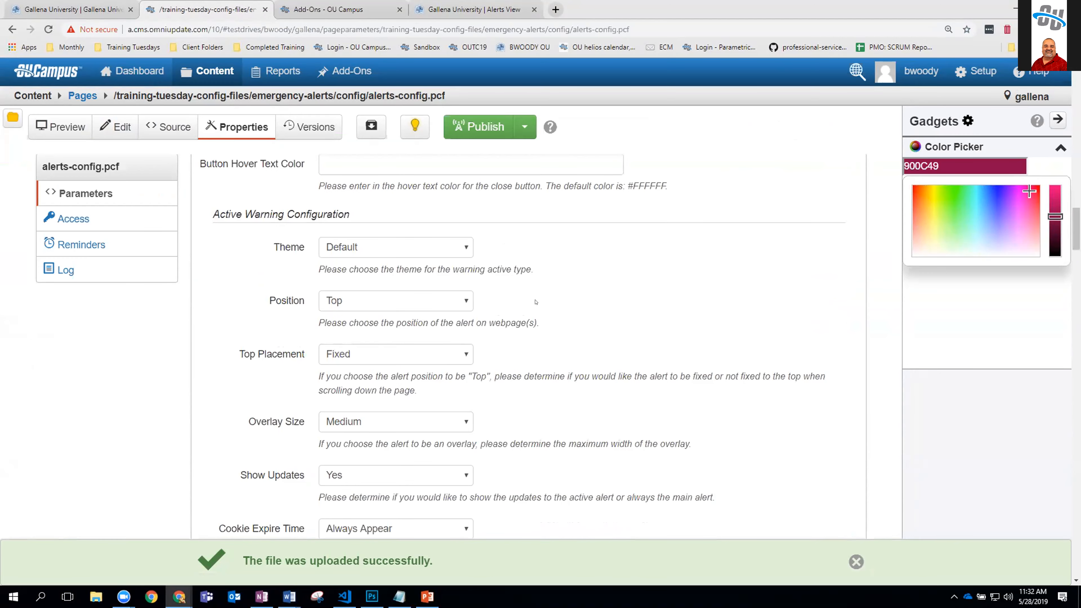
pyautogui.scroll(-12, 454, 255)
pyautogui.scroll(-15, 455, 249)
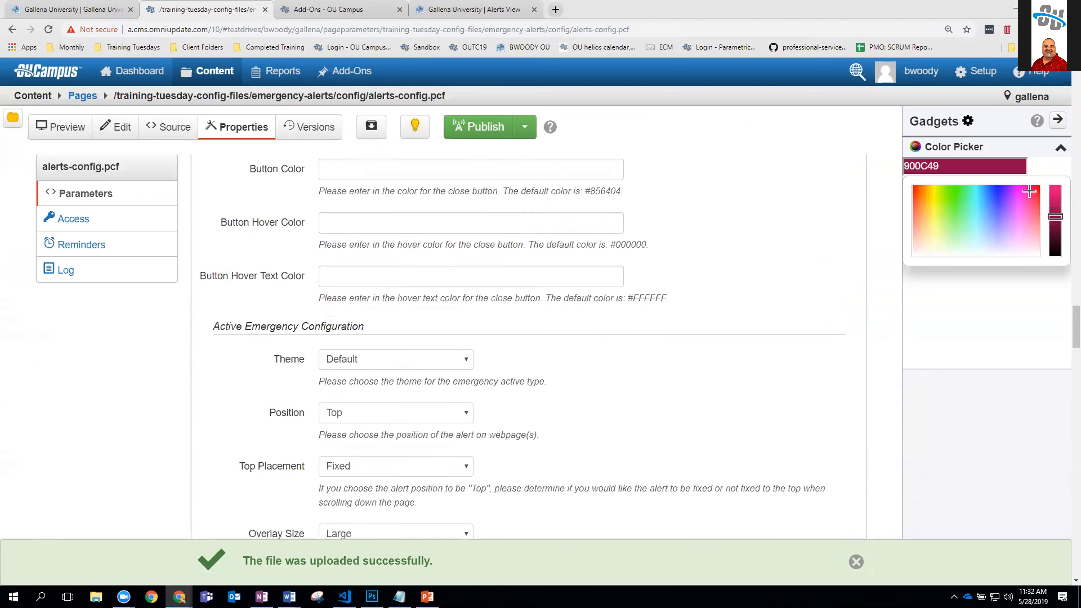
pyautogui.scroll(-3, 455, 249)
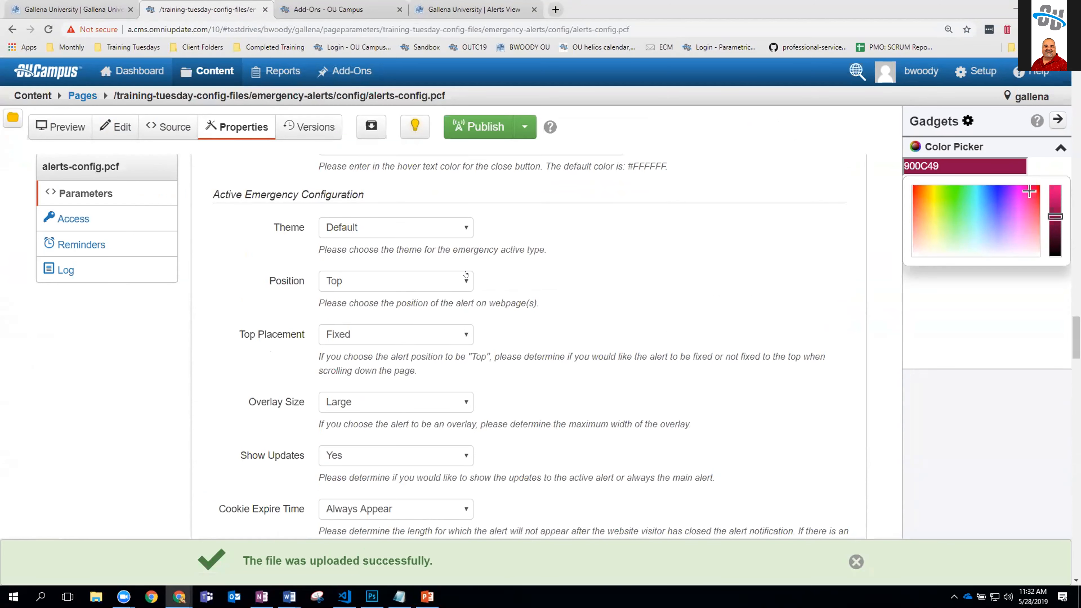
pyautogui.scroll(-3, 398, 283)
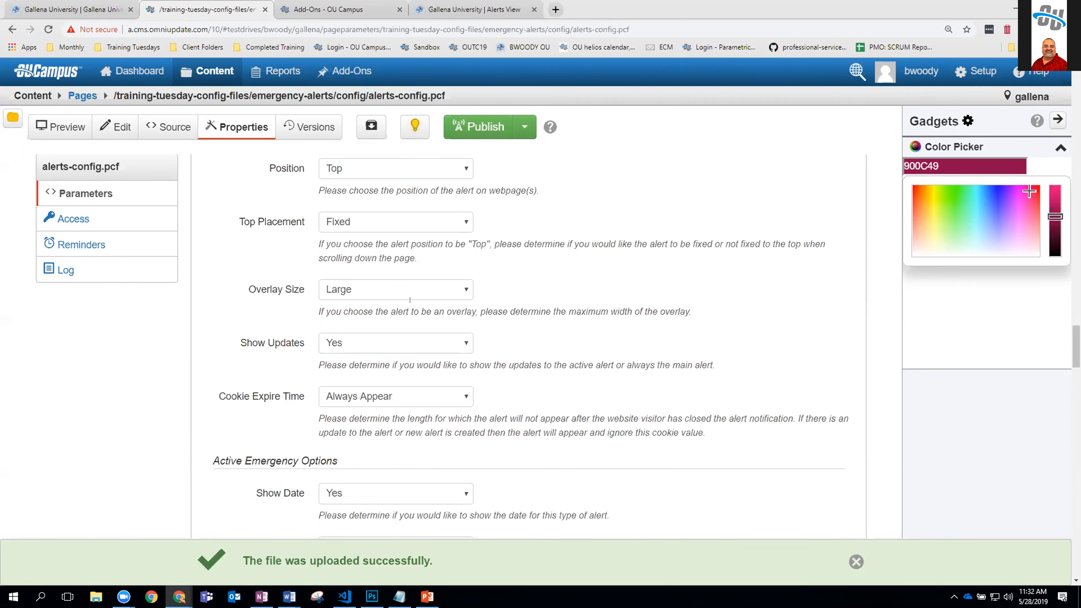
pyautogui.scroll(-7, 410, 299)
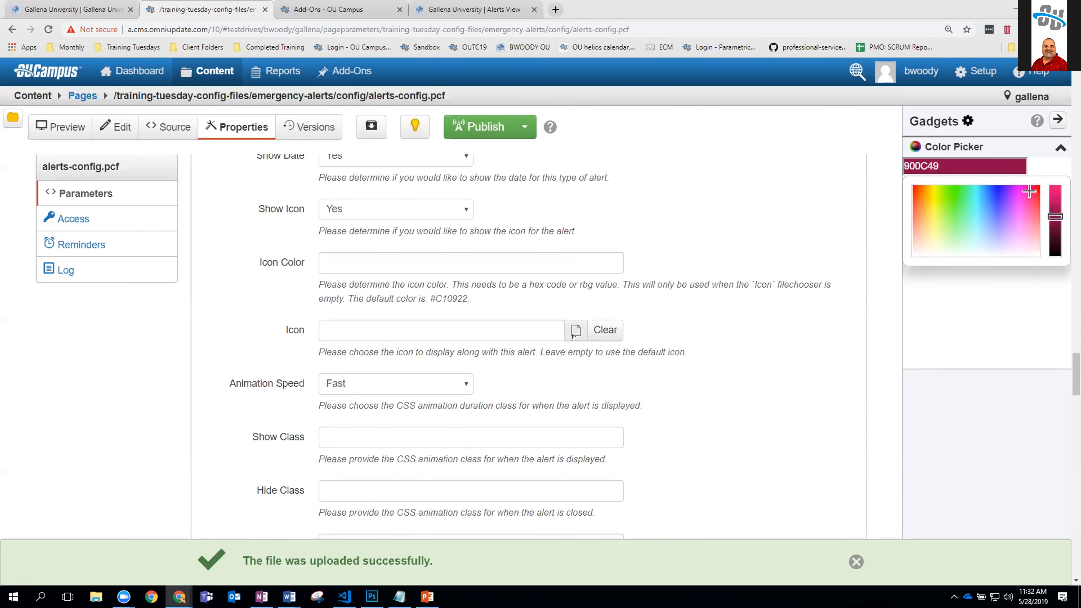
# Step: Choose 2668_Siren.gif from training-tuesday-config-files/emergency-alerts/config/images as the active emergency alert's icon
pyautogui.click(570, 336)
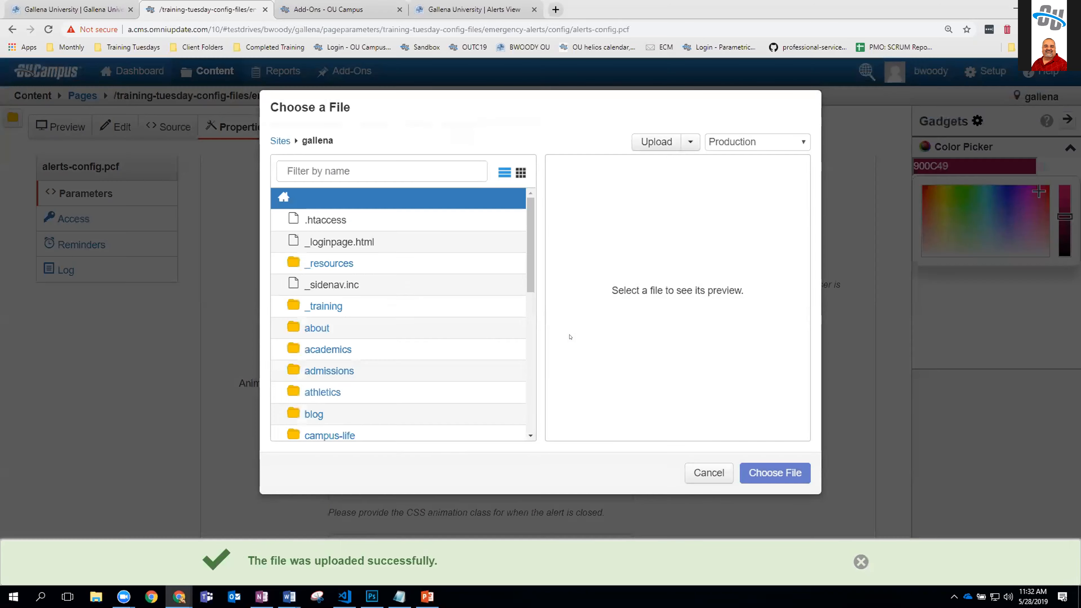
pyautogui.scroll(-5, 390, 357)
pyautogui.scroll(-5, 390, 357)
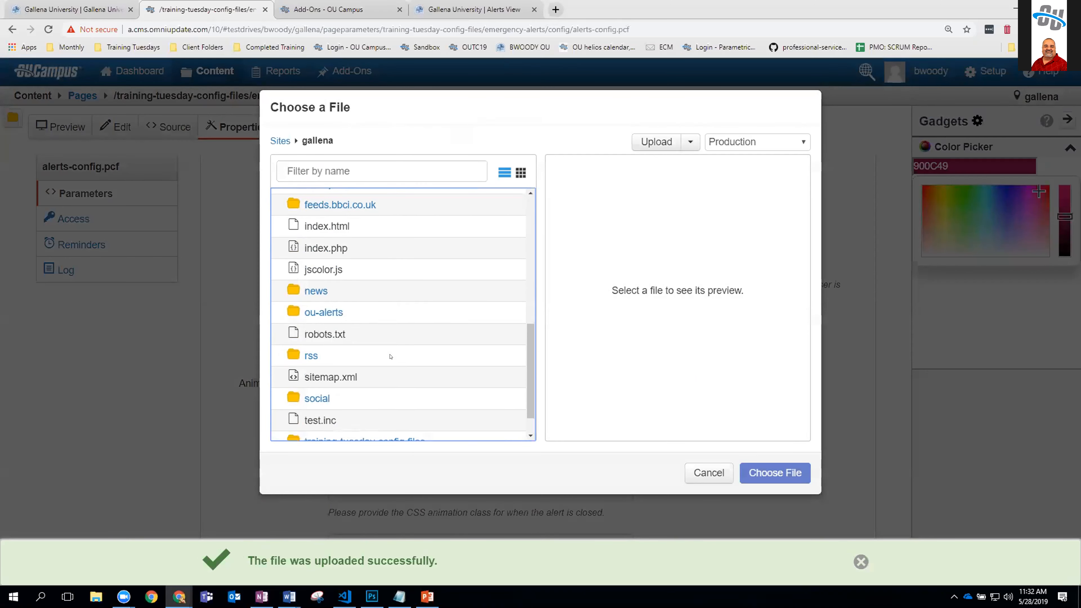
pyautogui.click(371, 408)
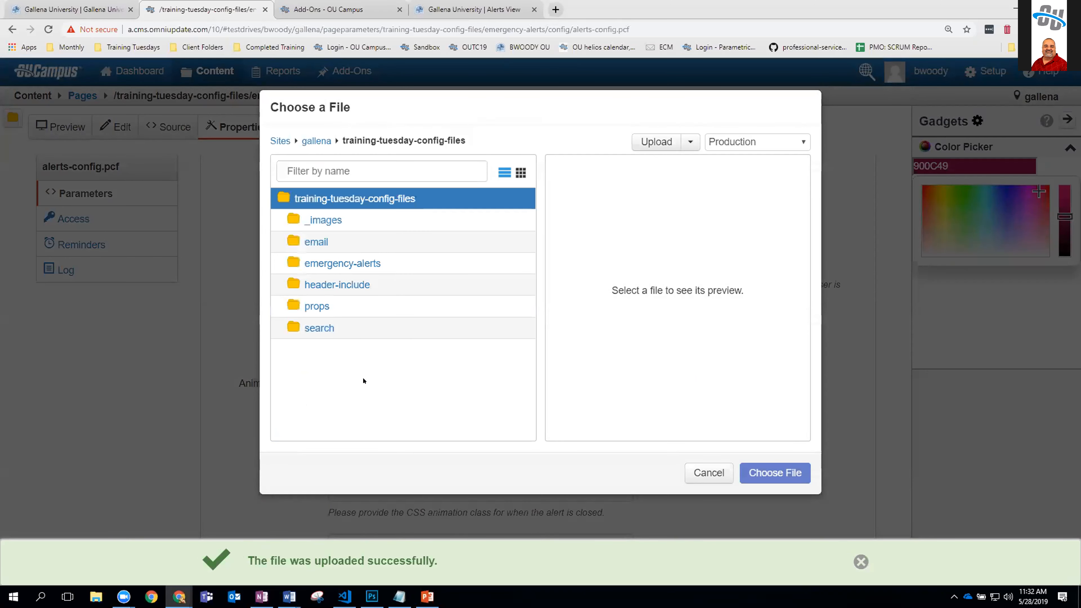
pyautogui.click(338, 261)
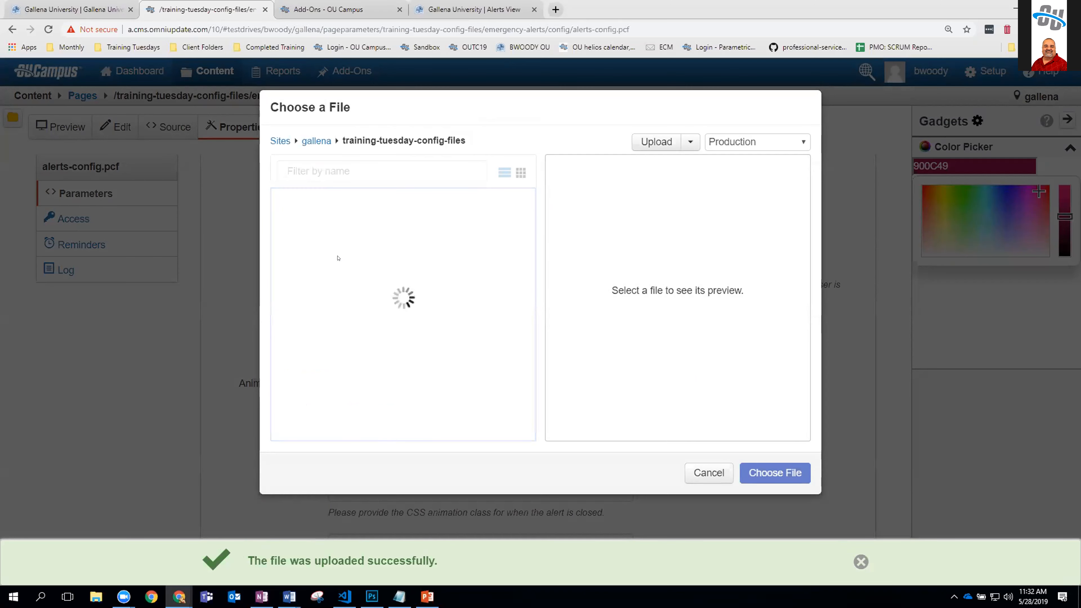
pyautogui.click(311, 265)
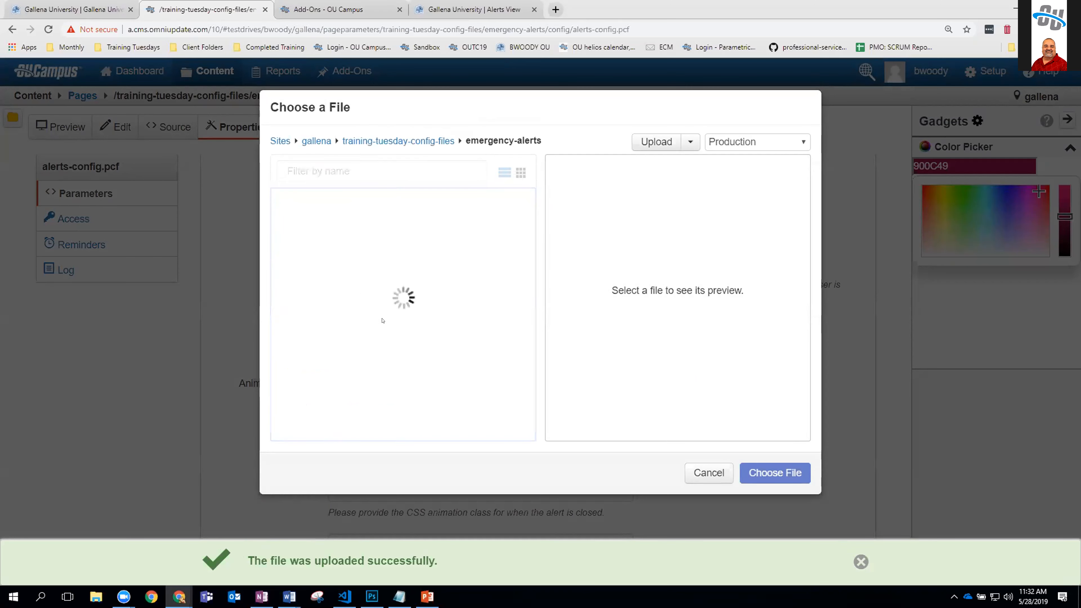
pyautogui.click(320, 309)
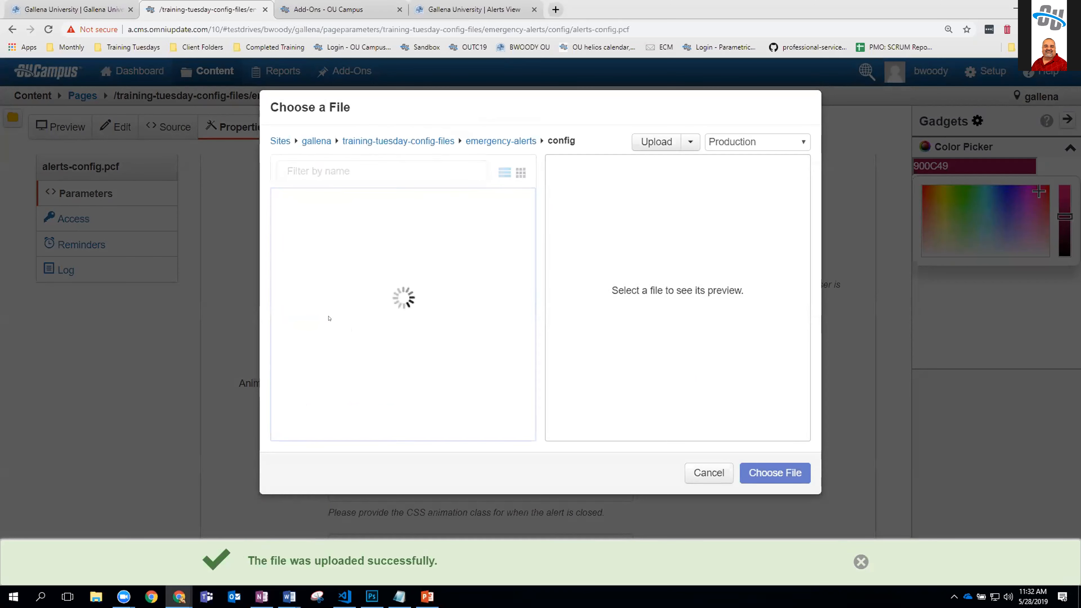
pyautogui.click(336, 221)
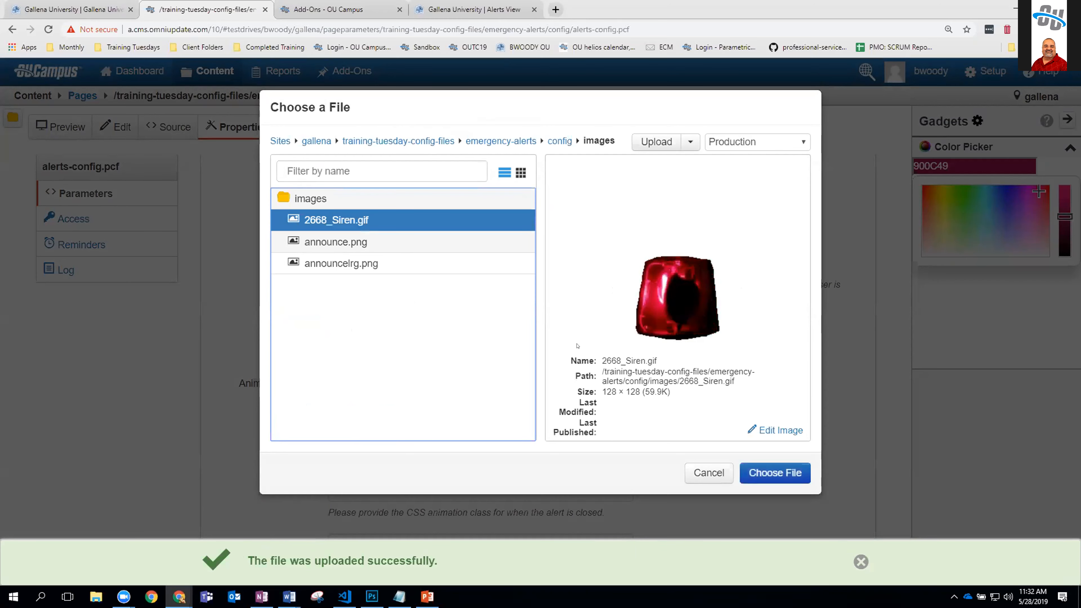
pyautogui.click(775, 473)
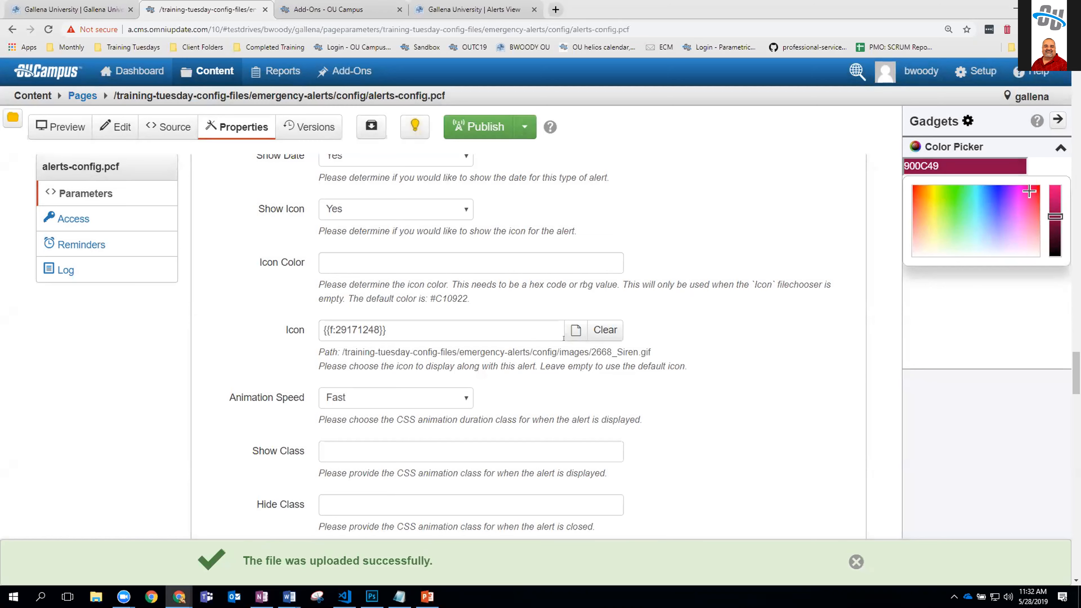
# Step: Try the Custom Animation Speed for the active emergency alert and return the setting to Fast
pyautogui.scroll(7, 587, 375)
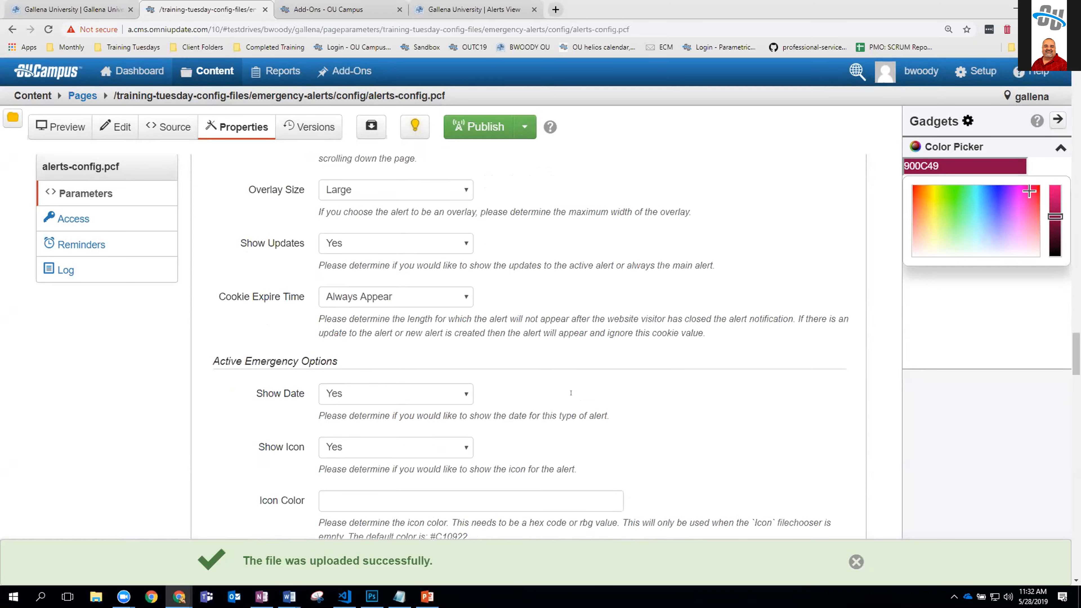
pyautogui.scroll(3, 571, 399)
pyautogui.scroll(-6, 570, 397)
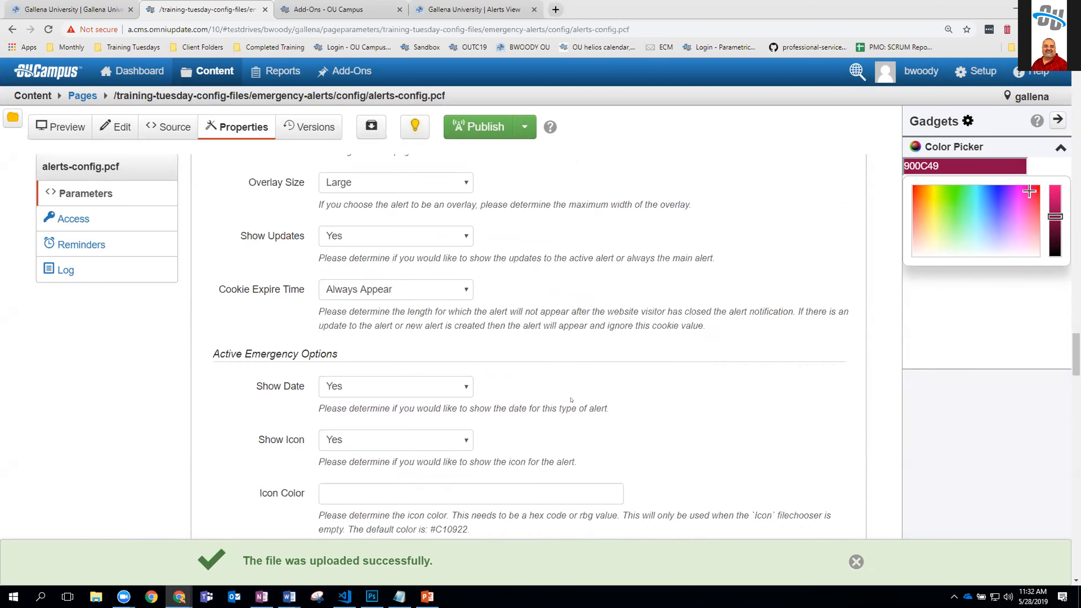
pyautogui.scroll(-4, 570, 396)
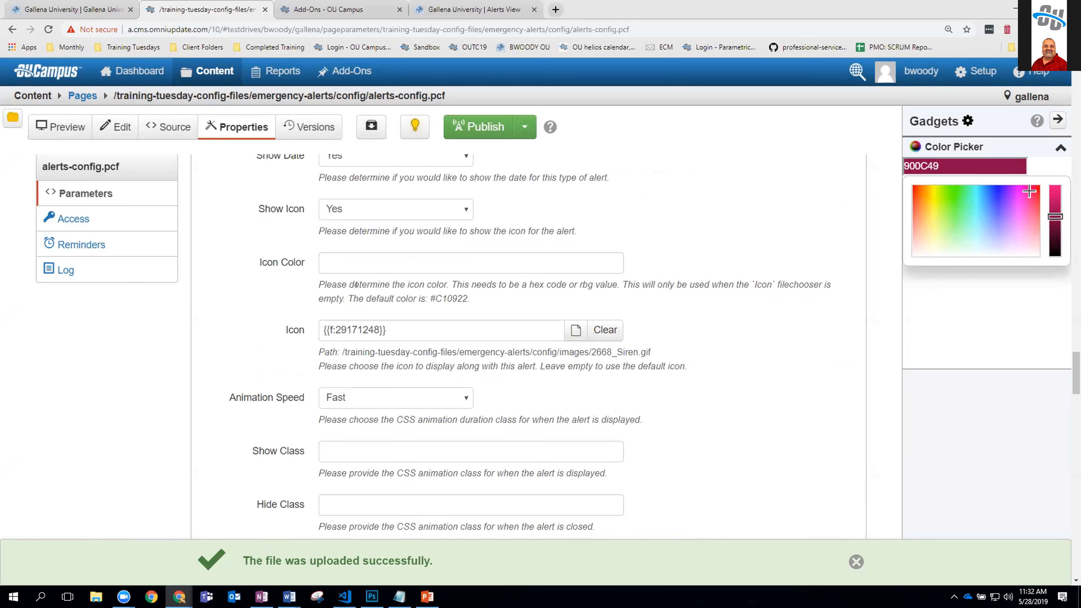
pyautogui.scroll(-3, 545, 409)
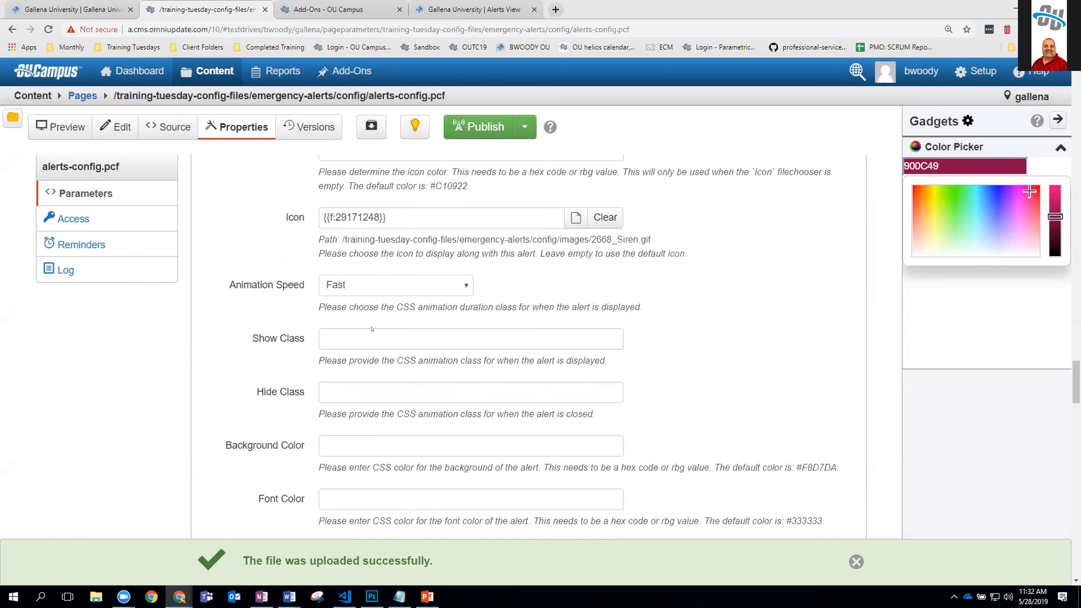
pyautogui.click(372, 286)
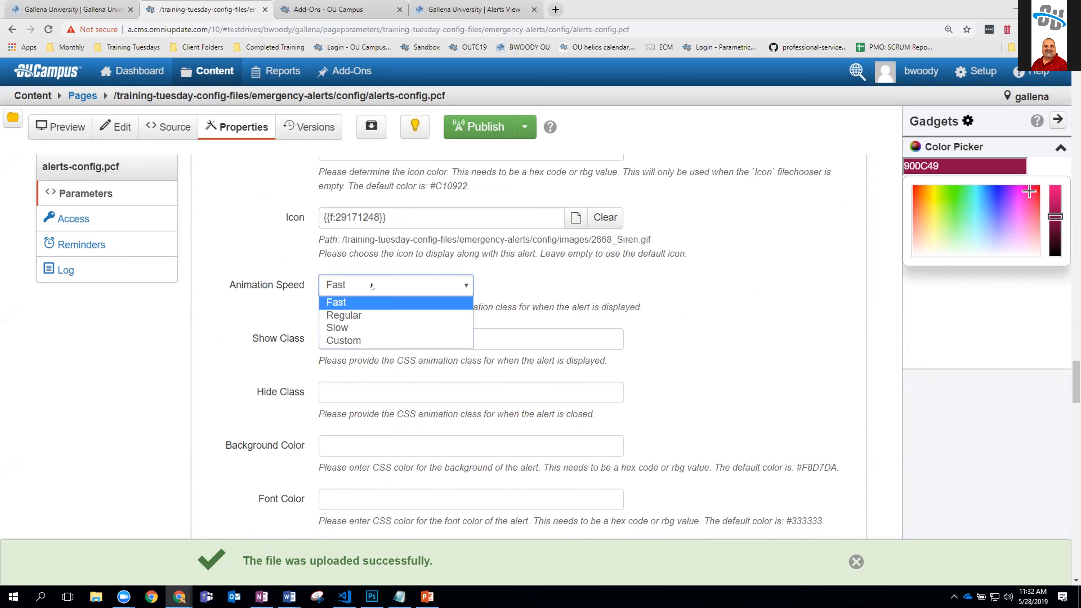
pyautogui.click(374, 339)
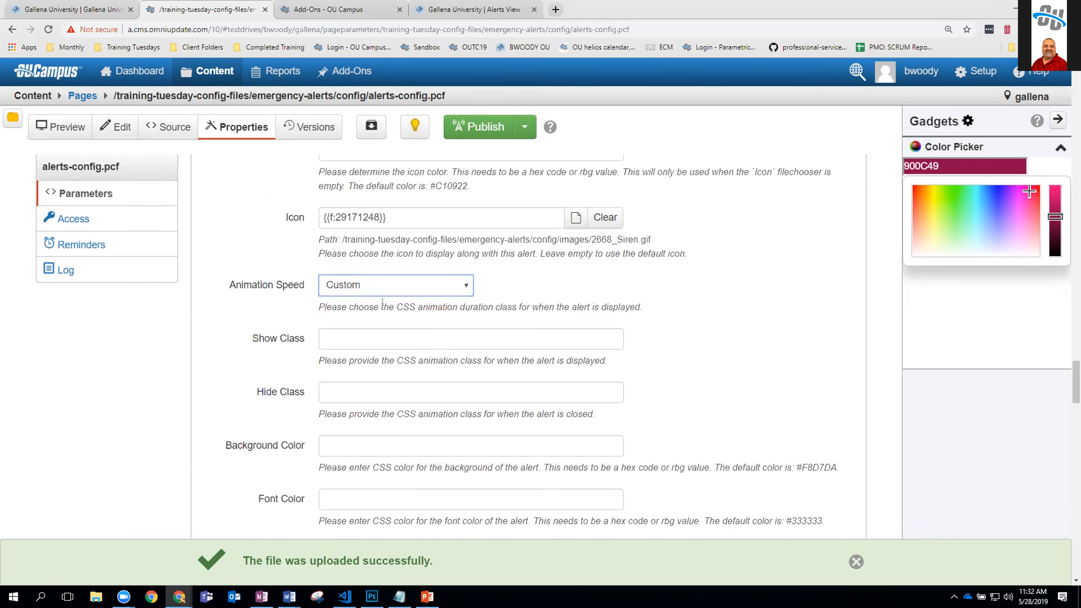
pyautogui.click(366, 285)
pyautogui.click(367, 302)
# Step: Pick the bright red ED2415 in the Color Picker gadget and set the active emergency alert's Background Color to #ED2415
pyautogui.scroll(-3, 480, 309)
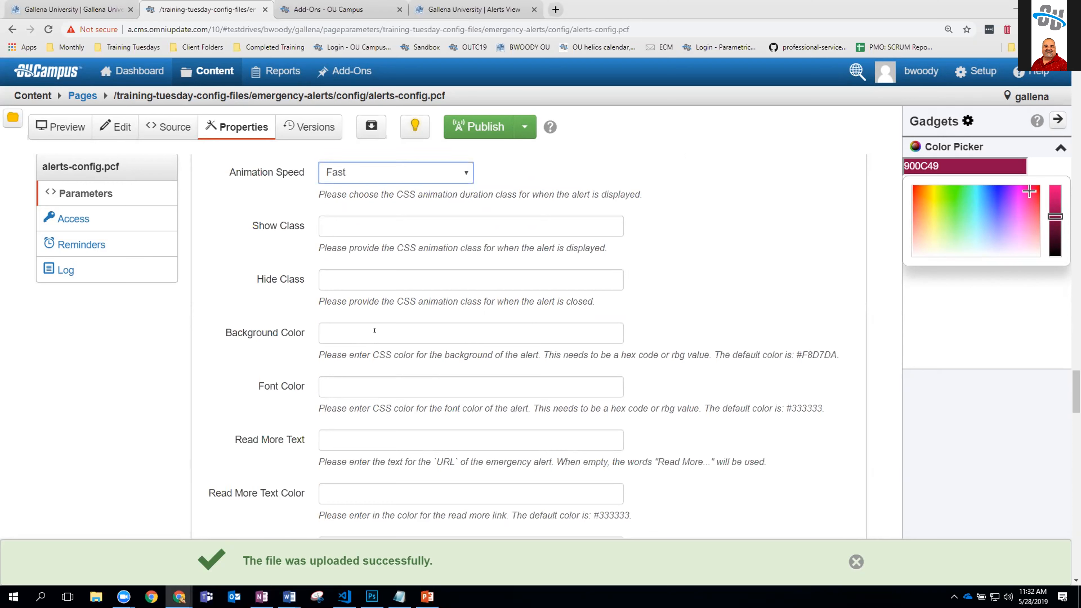
pyautogui.click(914, 192)
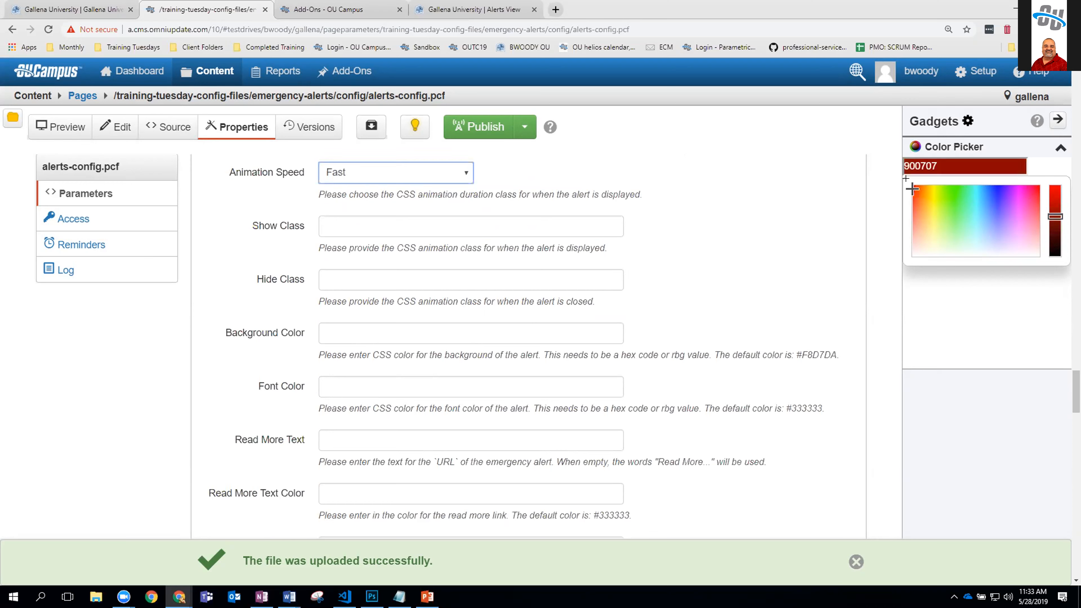
pyautogui.click(1056, 205)
pyautogui.moveTo(1055, 205); pyautogui.dragTo(1055, 190)
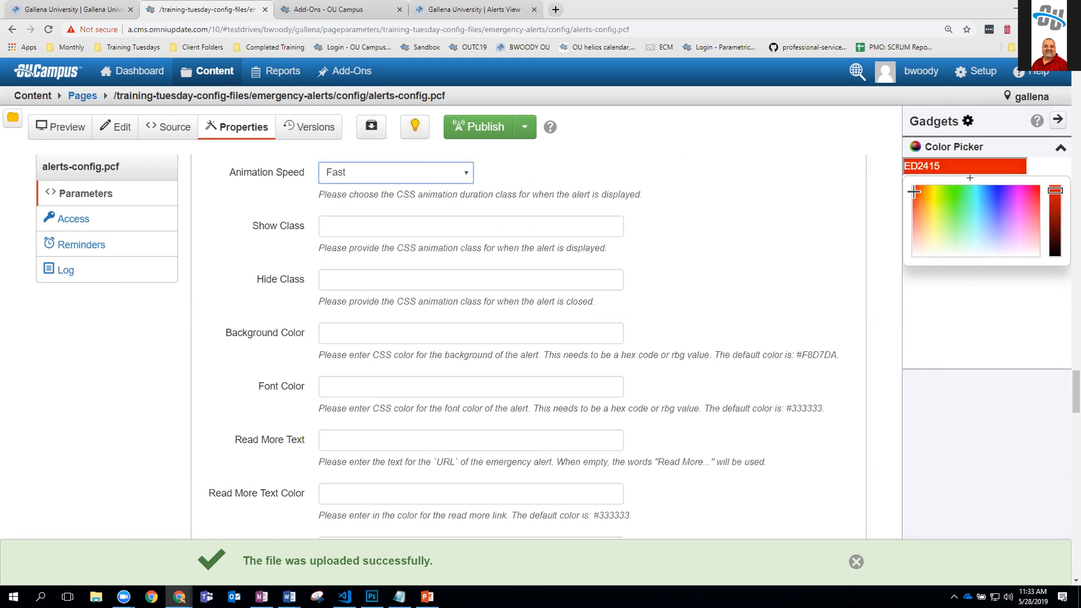
pyautogui.doubleClick(922, 159)
pyautogui.hotkey('ctrl', 'c')
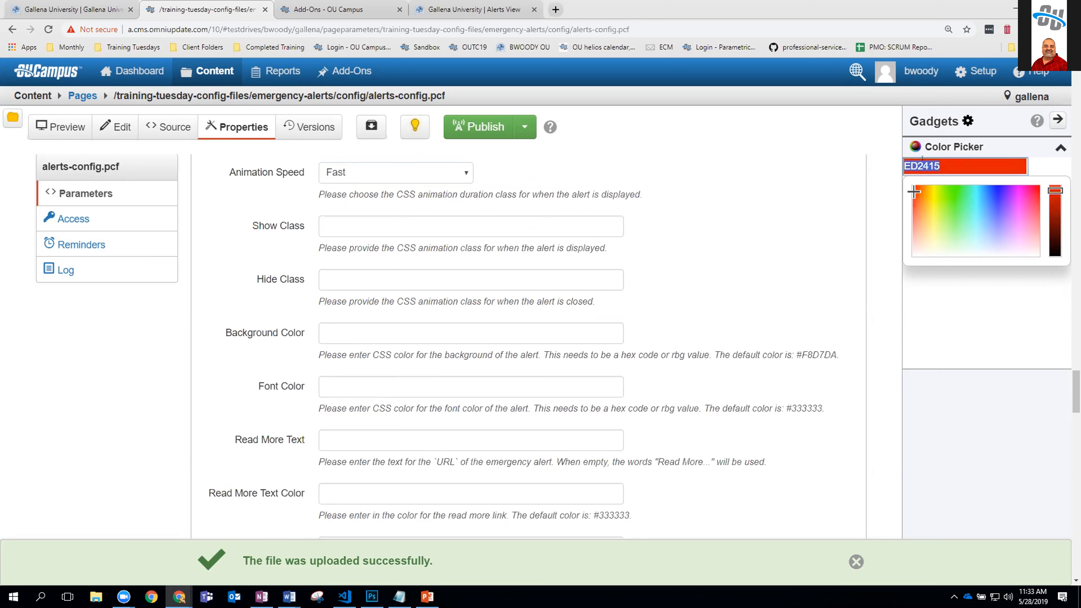
pyautogui.click(332, 336)
pyautogui.write('#')
pyautogui.hotkey('ctrl', 'v')
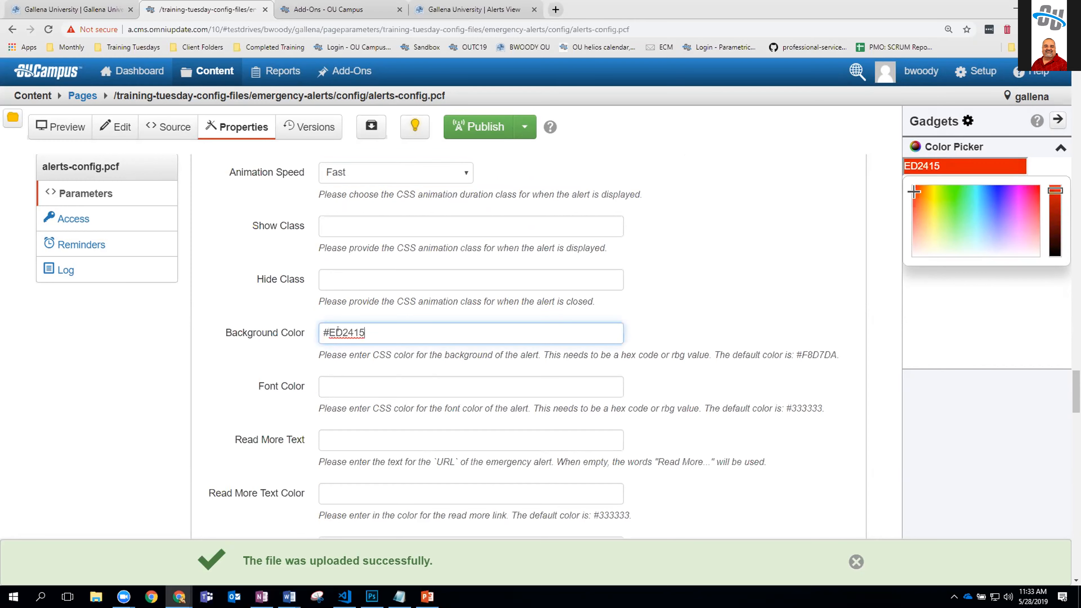
# Step: Look over the remaining active emergency options, then save the page parameters and publish alerts-config.pcf
pyautogui.scroll(-4, 398, 363)
pyautogui.scroll(-3, 398, 362)
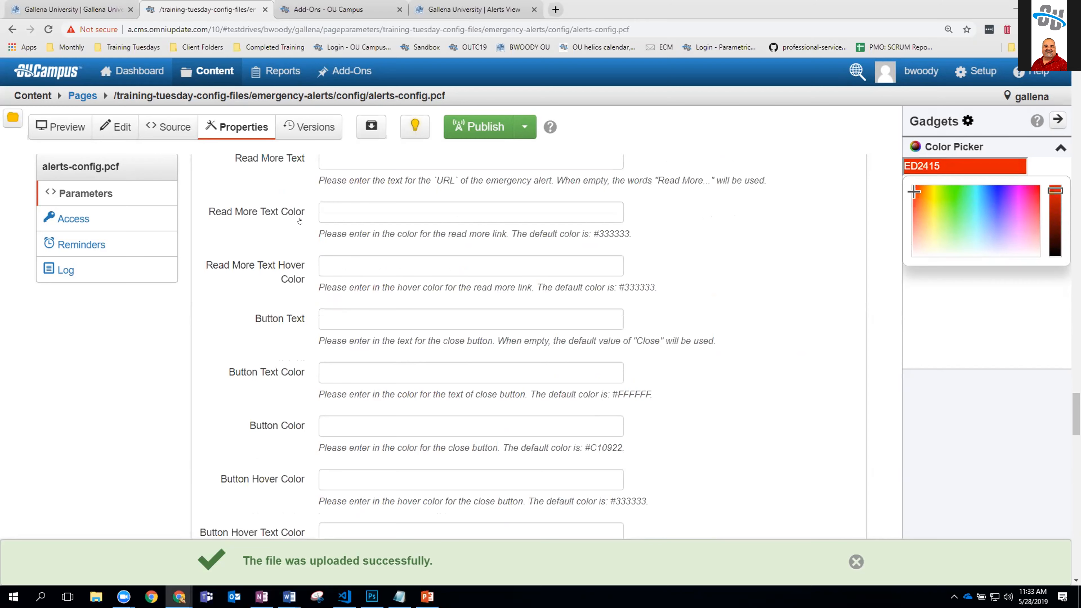
pyautogui.scroll(-5, 327, 328)
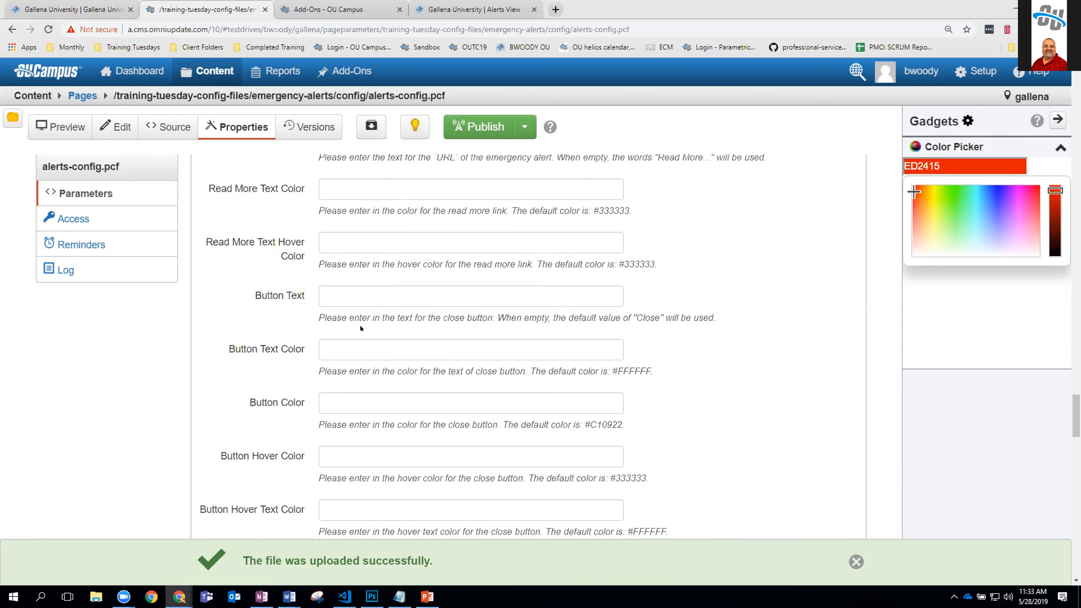
pyautogui.click(857, 562)
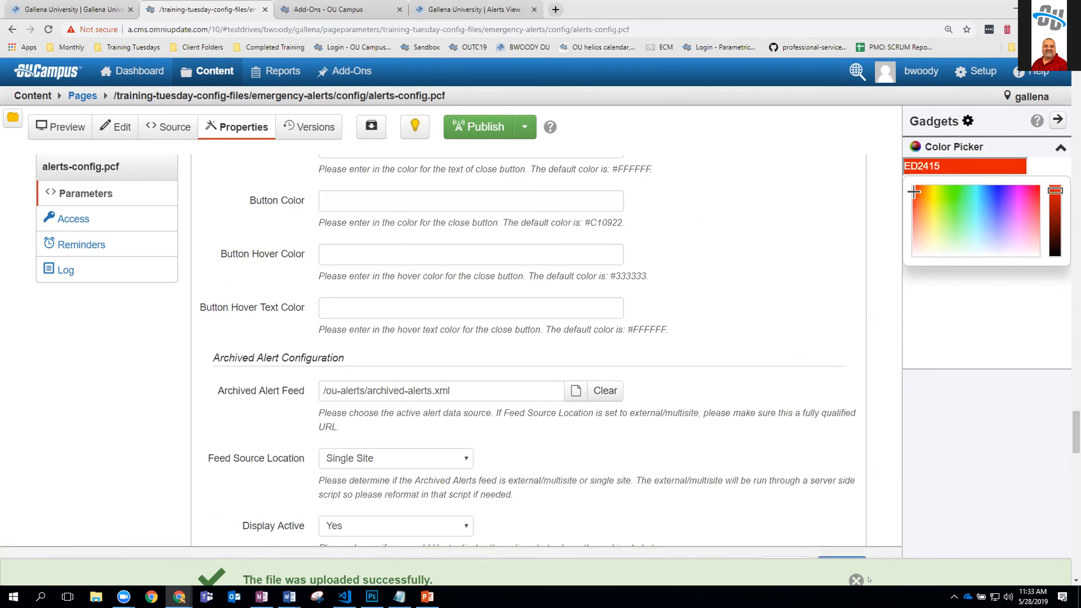
pyautogui.click(841, 567)
pyautogui.click(479, 126)
pyautogui.click(717, 290)
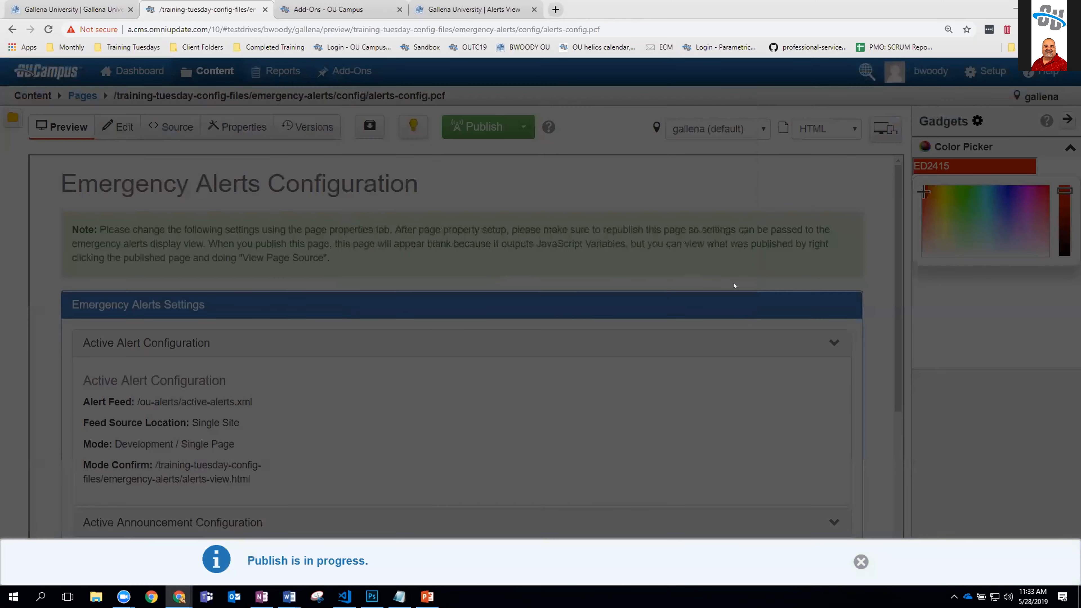
# Step: Reload the live Alerts View page to check the restyled emergency alert, and close the alert banner
pyautogui.click(463, 12)
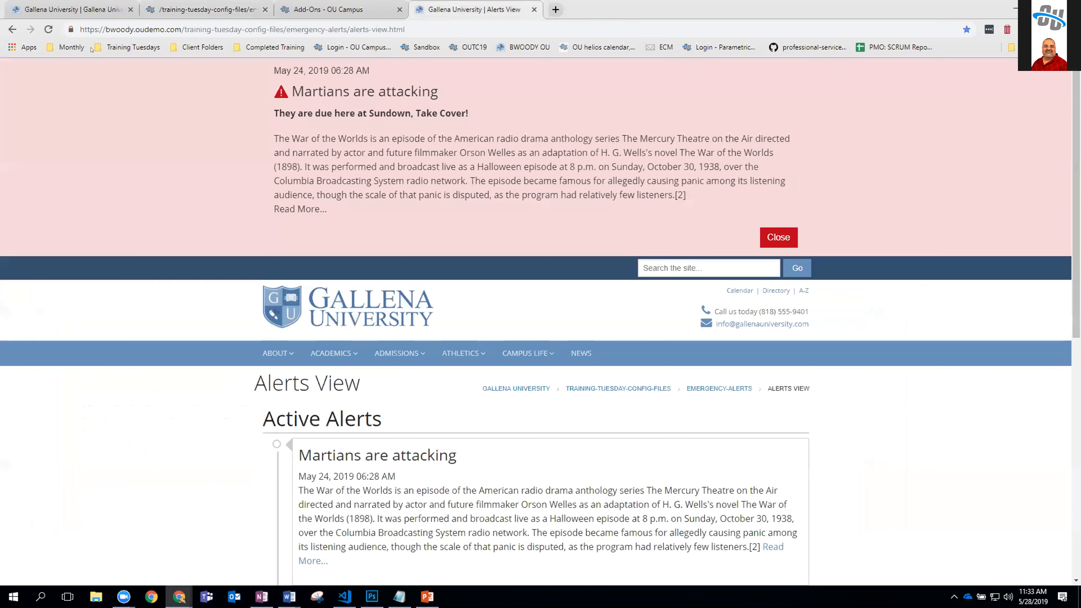
pyautogui.click(48, 29)
pyautogui.moveTo(455, 355)
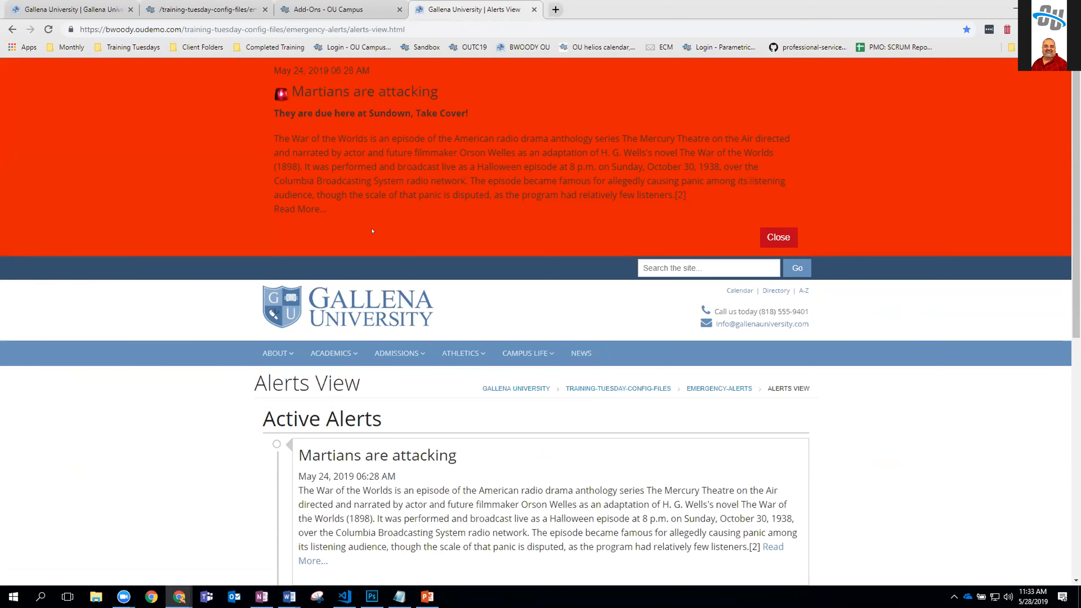
pyautogui.click(778, 238)
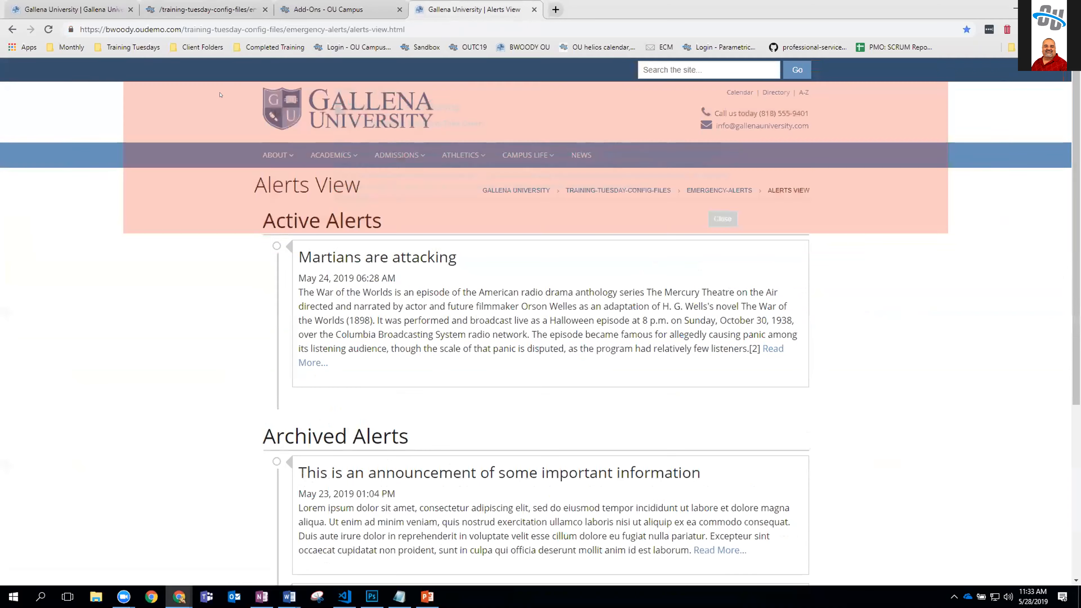
# Step: Review the page parameters of alerts-config.pcf through the Archived Alert, Announcement and Emergency Configuration sections, and leave without saving
pyautogui.click(192, 10)
pyautogui.click(237, 127)
pyautogui.scroll(-20, 497, 318)
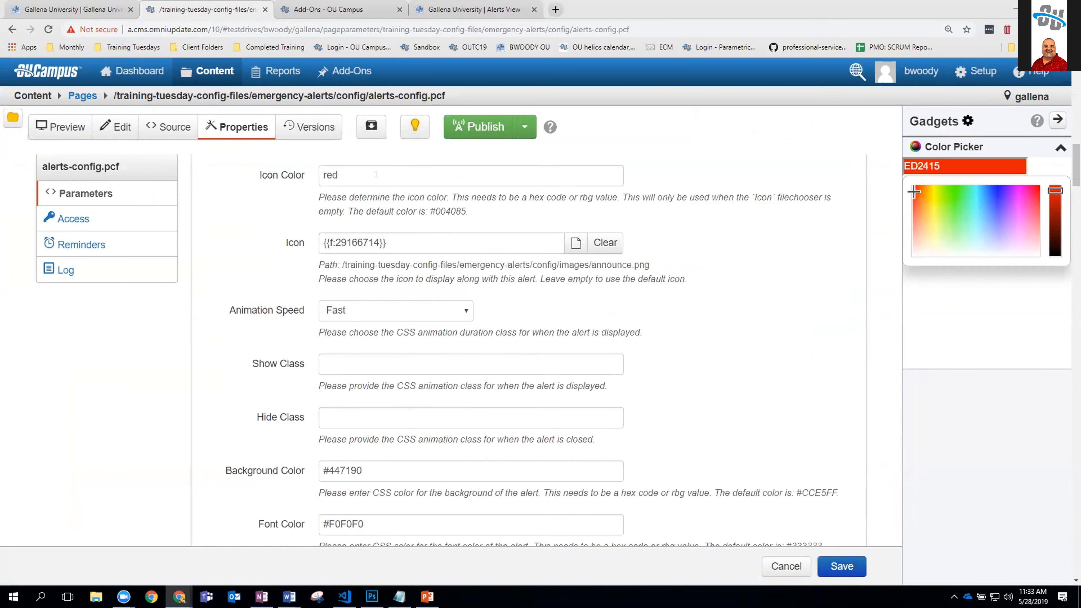
pyautogui.scroll(-15, 428, 254)
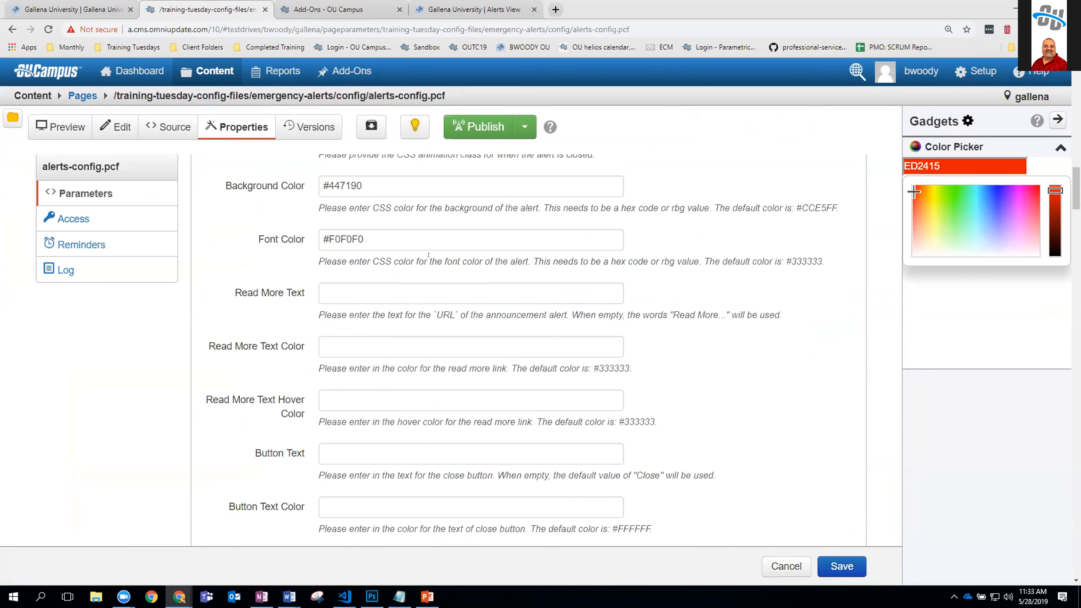
pyautogui.scroll(-20, 429, 256)
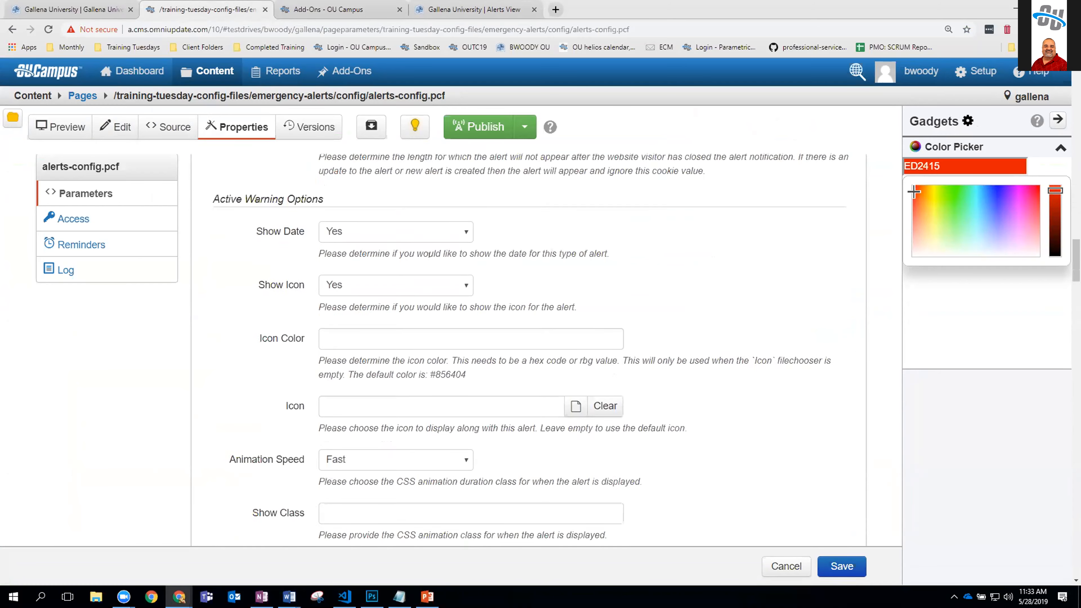
pyautogui.scroll(-20, 429, 255)
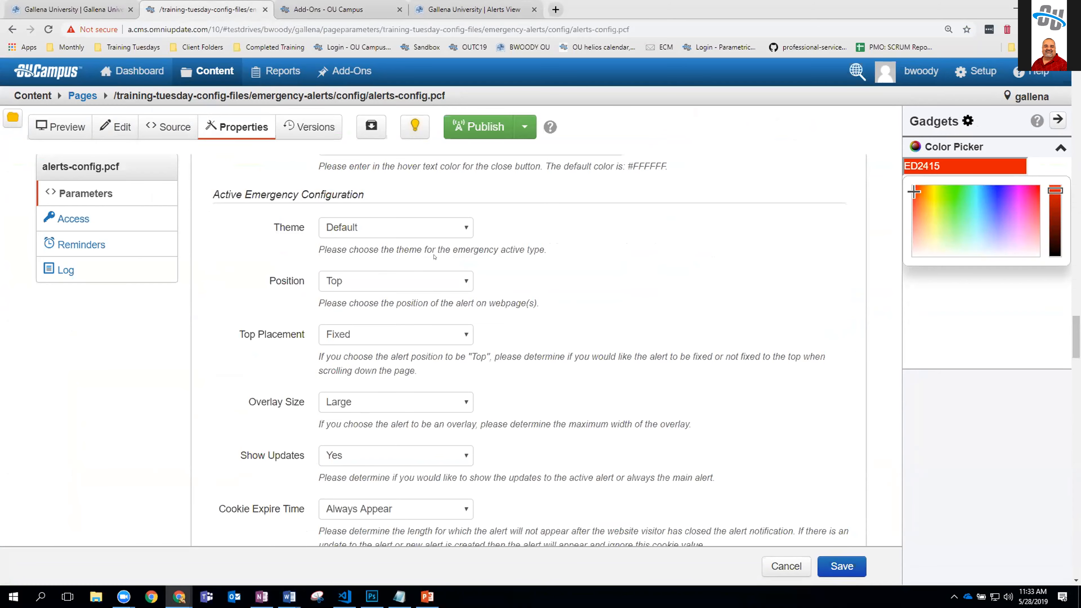
pyautogui.scroll(-12, 434, 256)
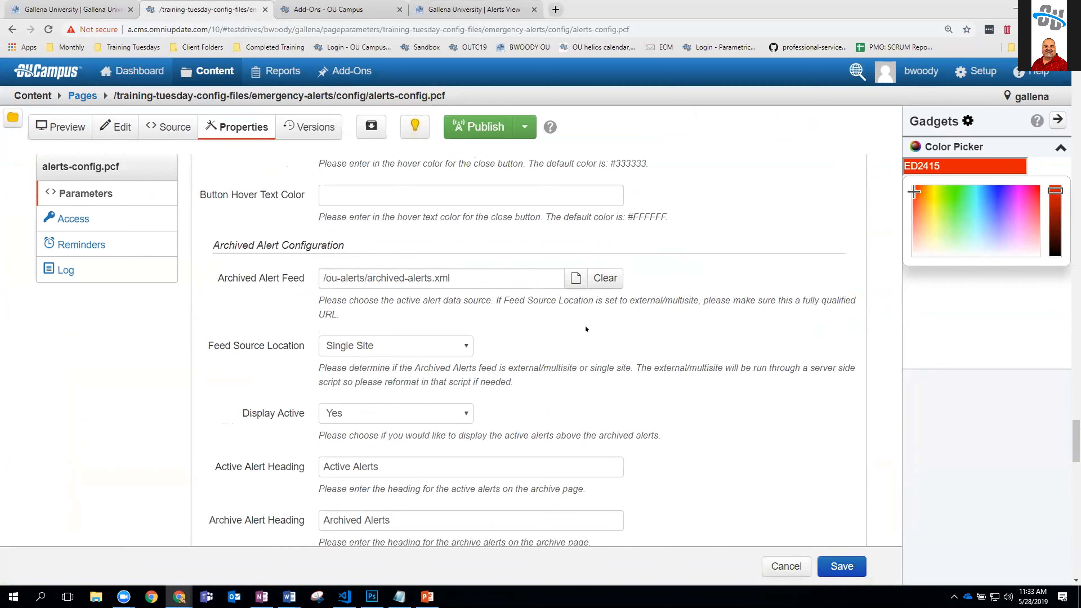
pyautogui.scroll(-4, 318, 311)
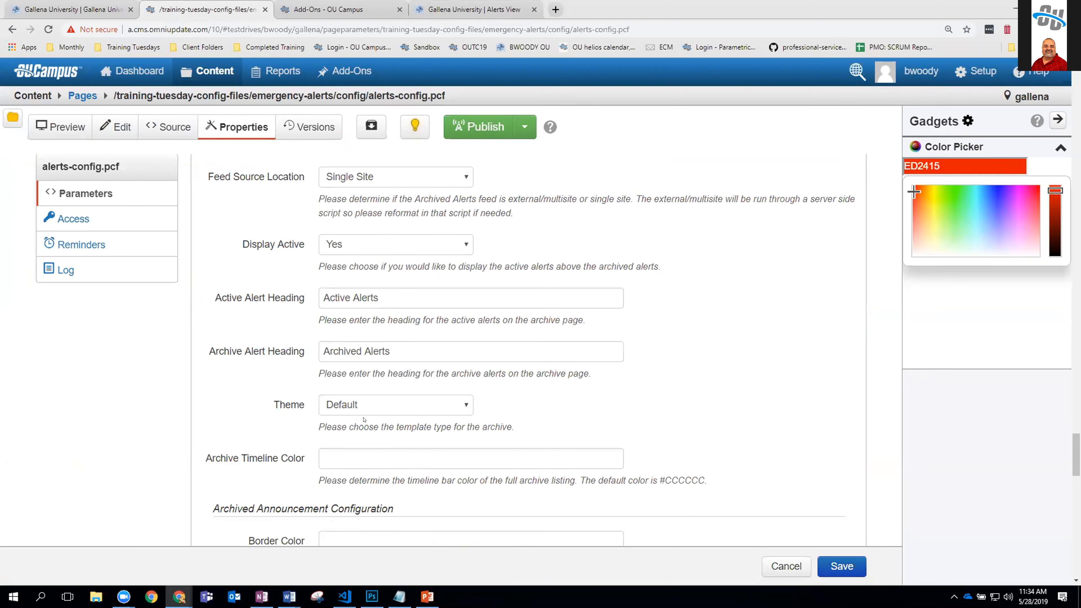
pyautogui.scroll(-10, 327, 362)
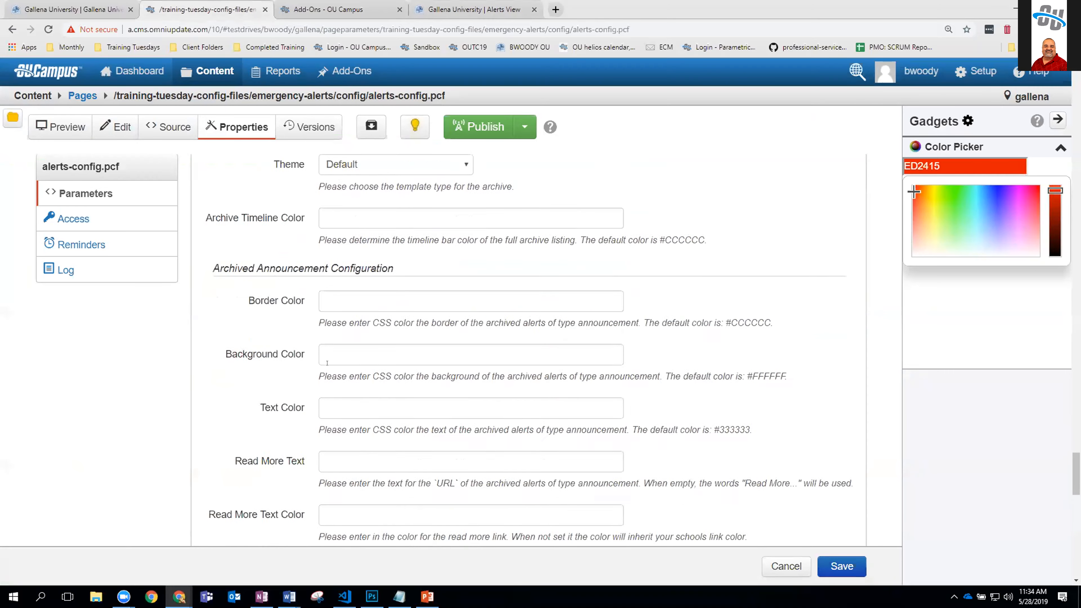
pyautogui.scroll(-12, 327, 362)
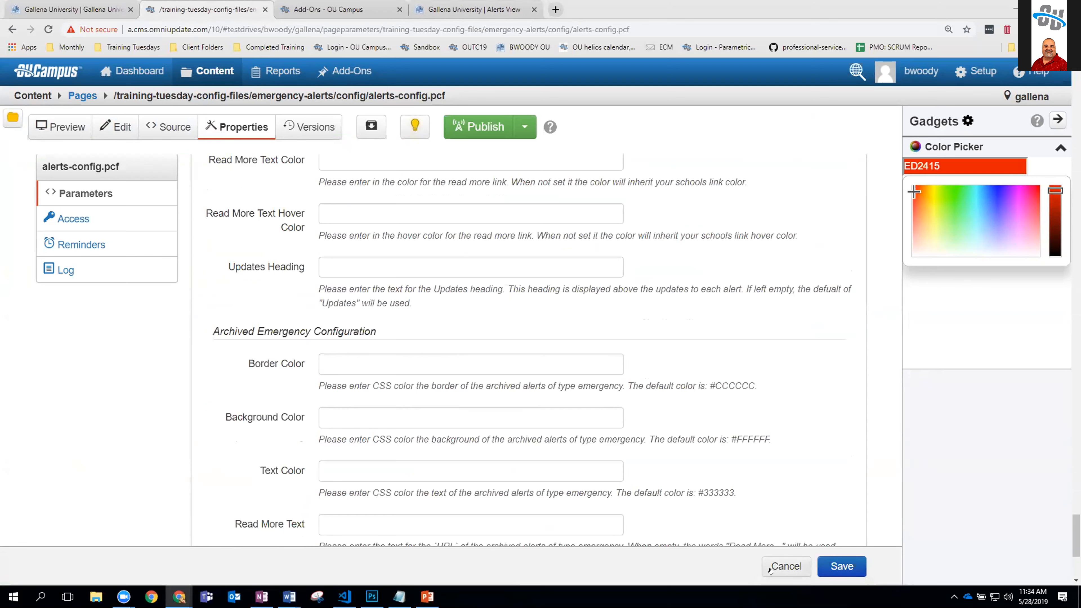
pyautogui.click(786, 566)
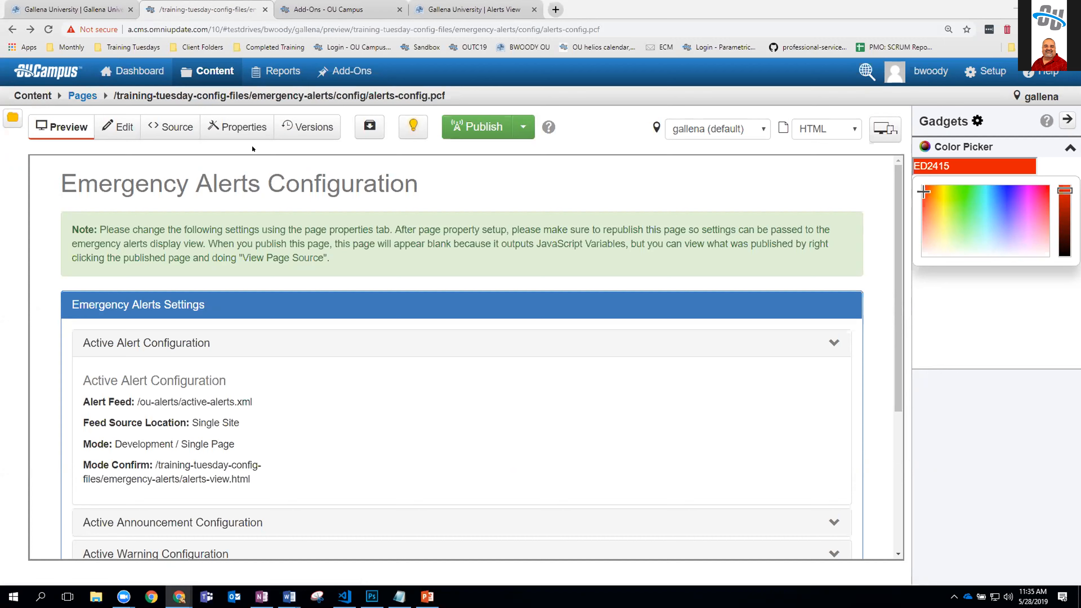
# Step: Reopen the page parameters of alerts-config.pcf and examine the Active Announcement settings for icon, animation, colors and read-more text
pyautogui.click(240, 128)
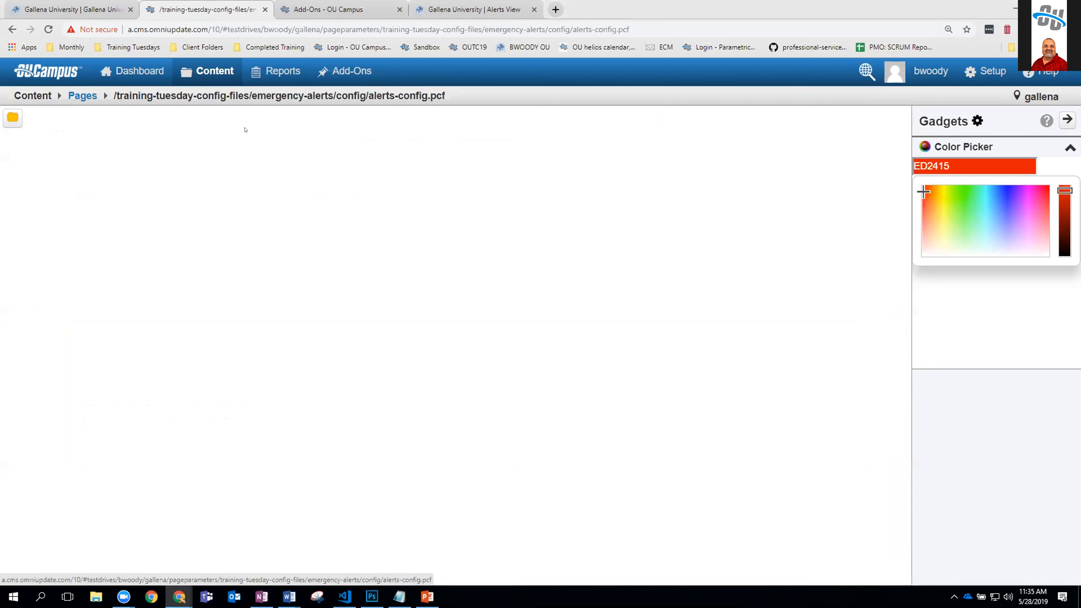
pyautogui.scroll(-10, 490, 310)
pyautogui.scroll(-3, 489, 310)
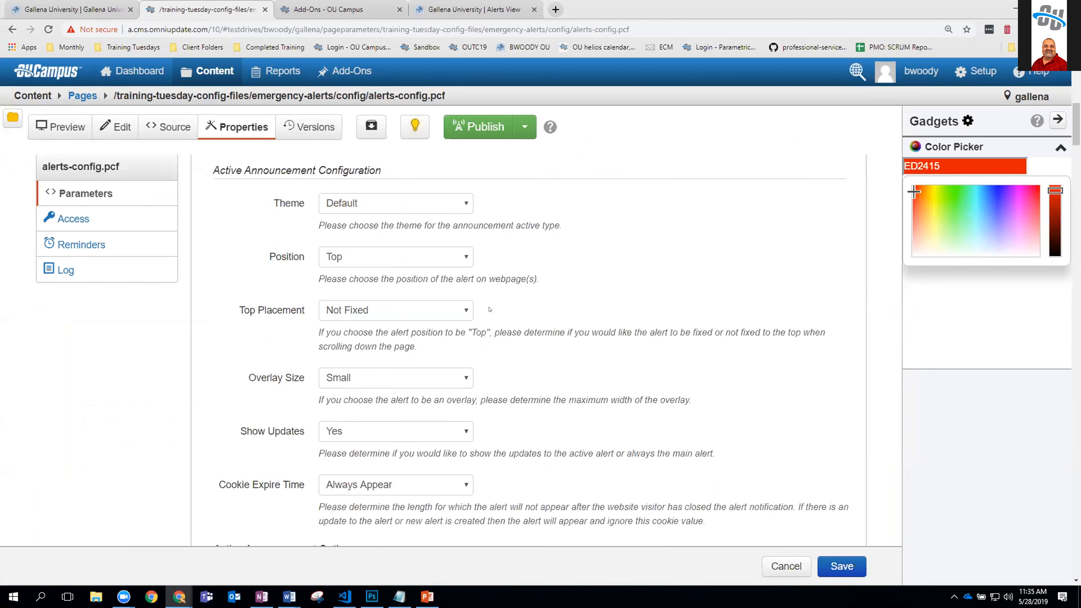
pyautogui.scroll(-3, 490, 310)
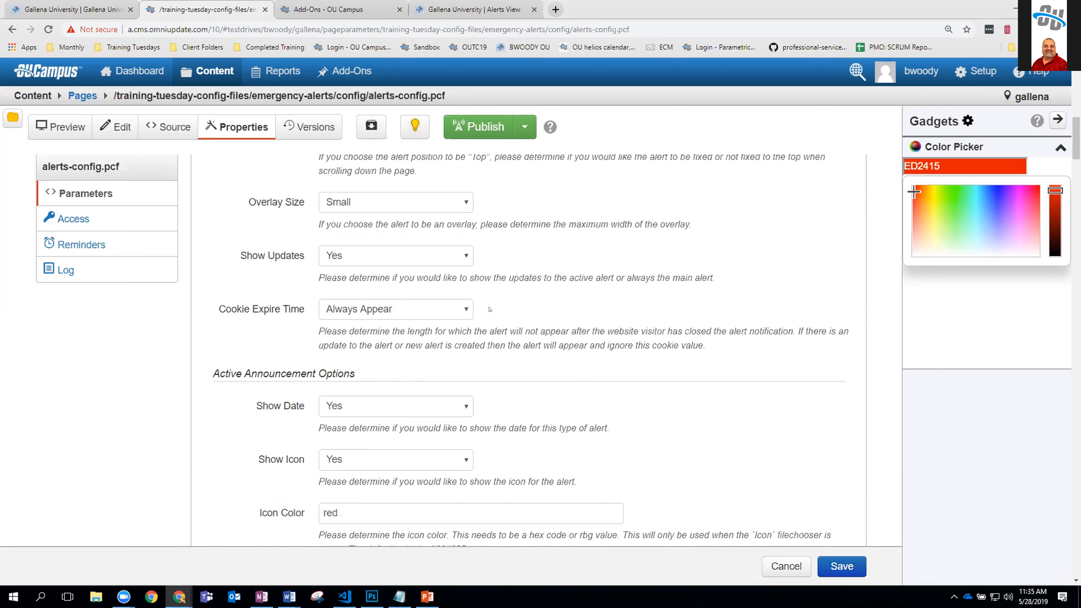
pyautogui.scroll(-7, 489, 310)
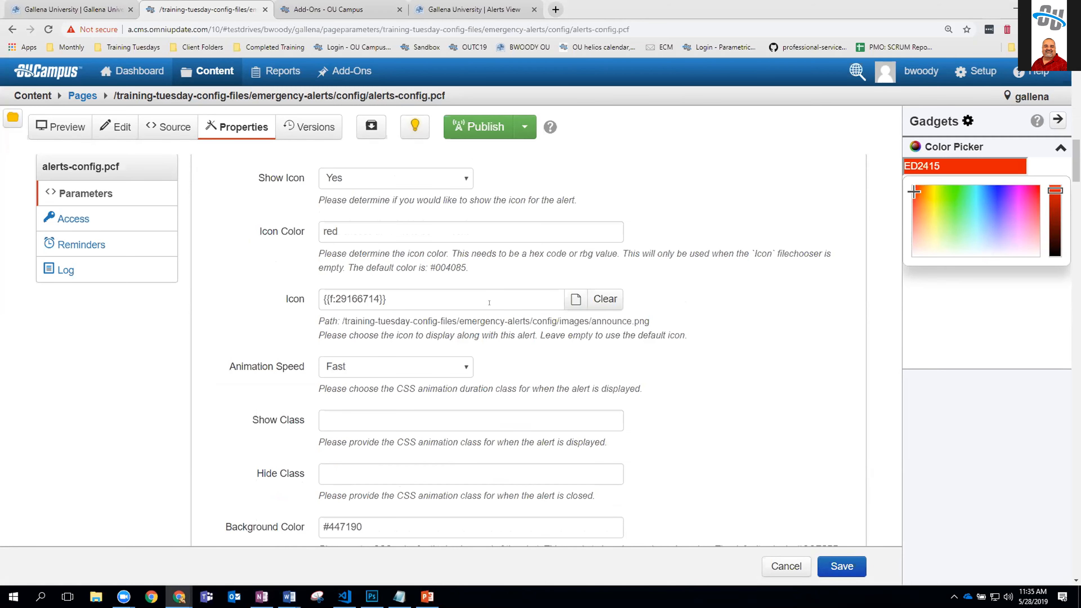
pyautogui.scroll(-3, 489, 303)
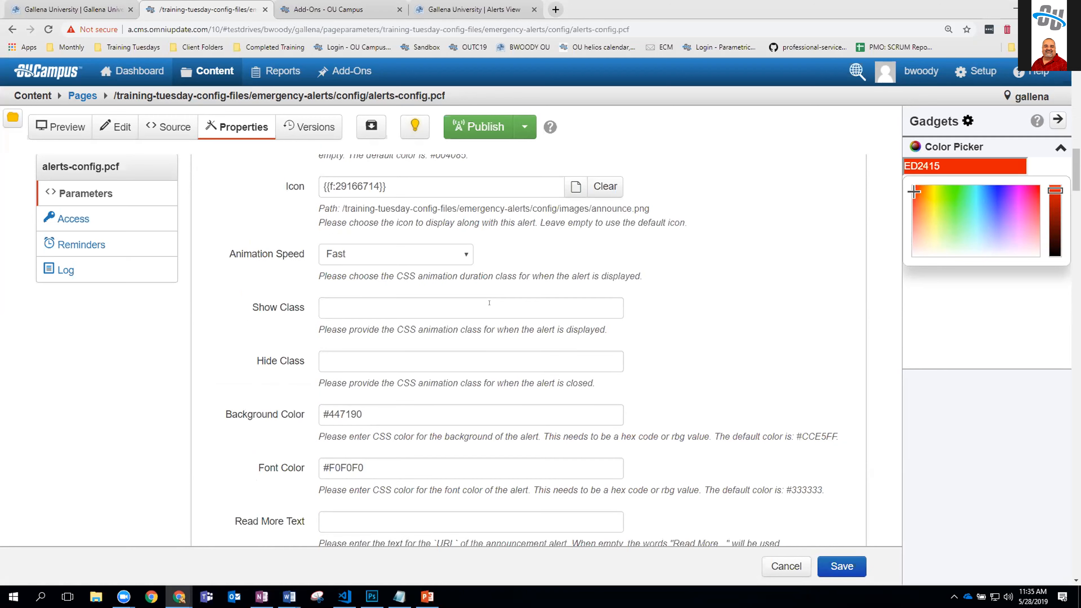
pyautogui.scroll(-3, 489, 303)
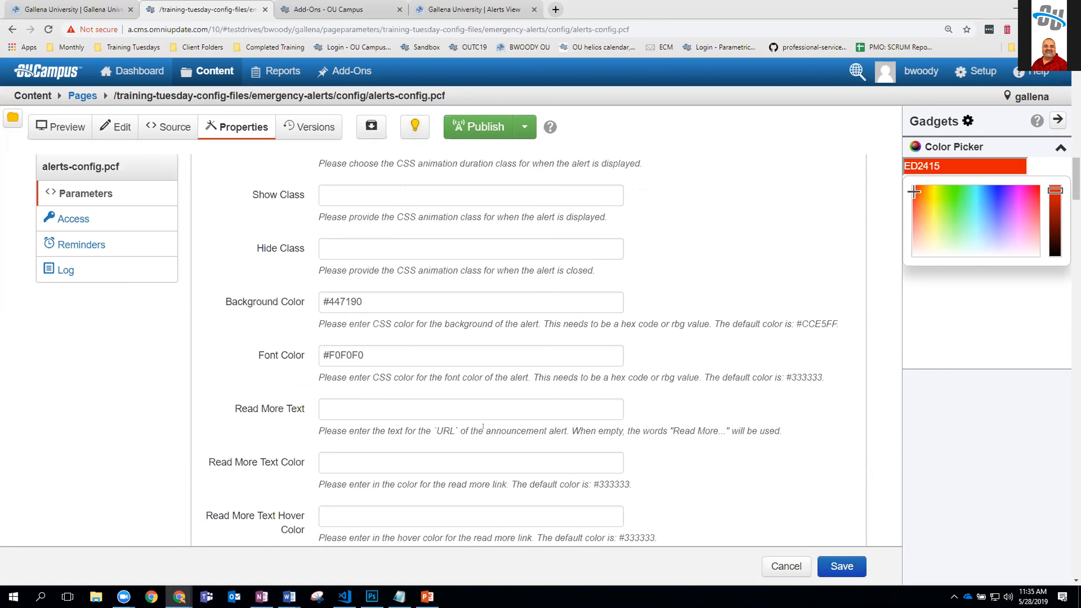
pyautogui.scroll(3, 482, 426)
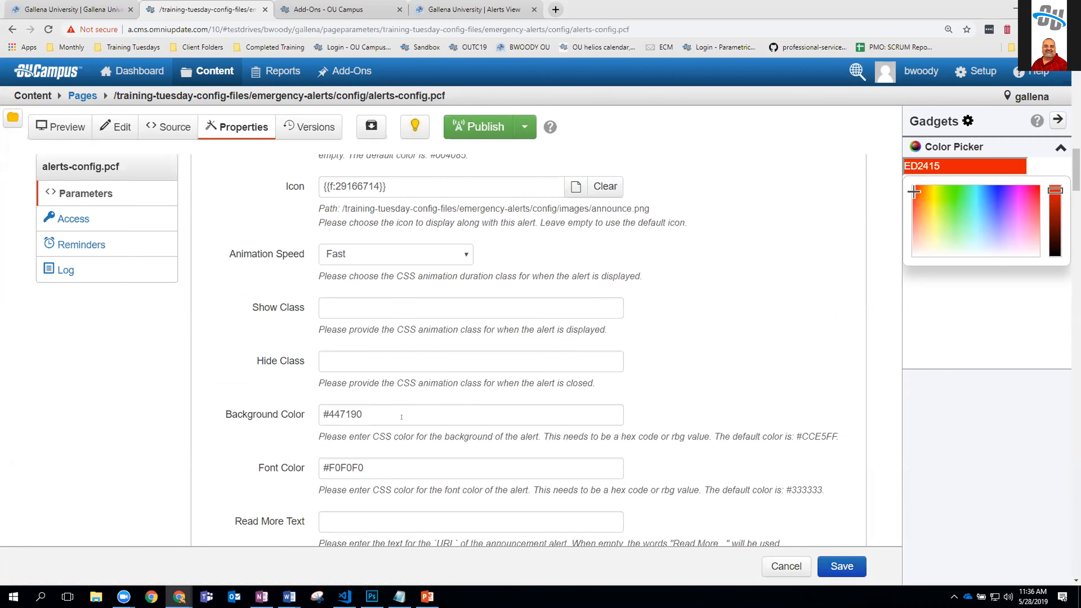
pyautogui.scroll(-2, 401, 417)
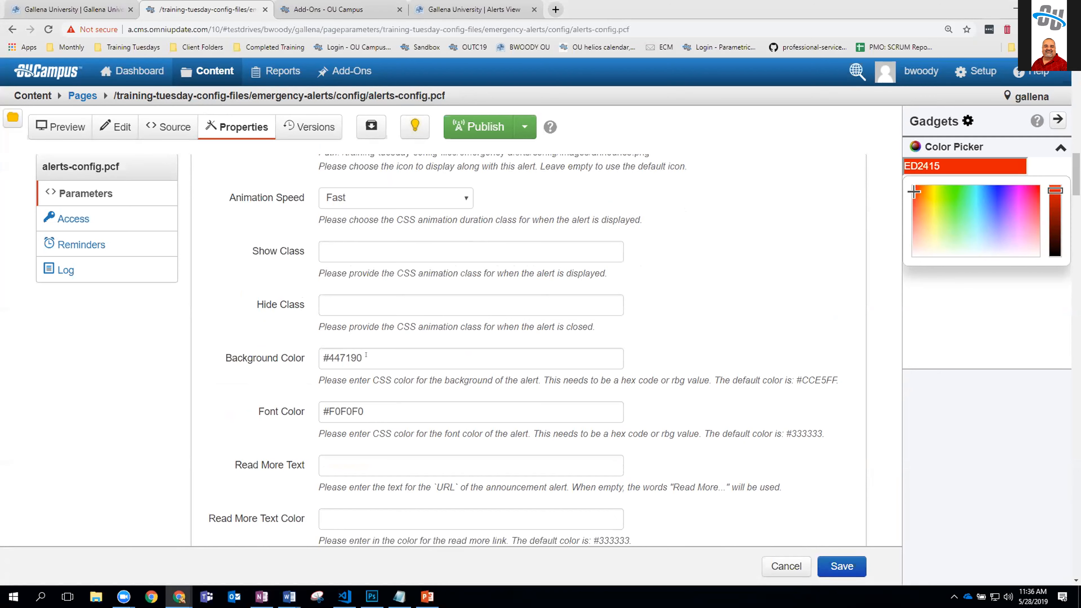
pyautogui.scroll(-4, 365, 402)
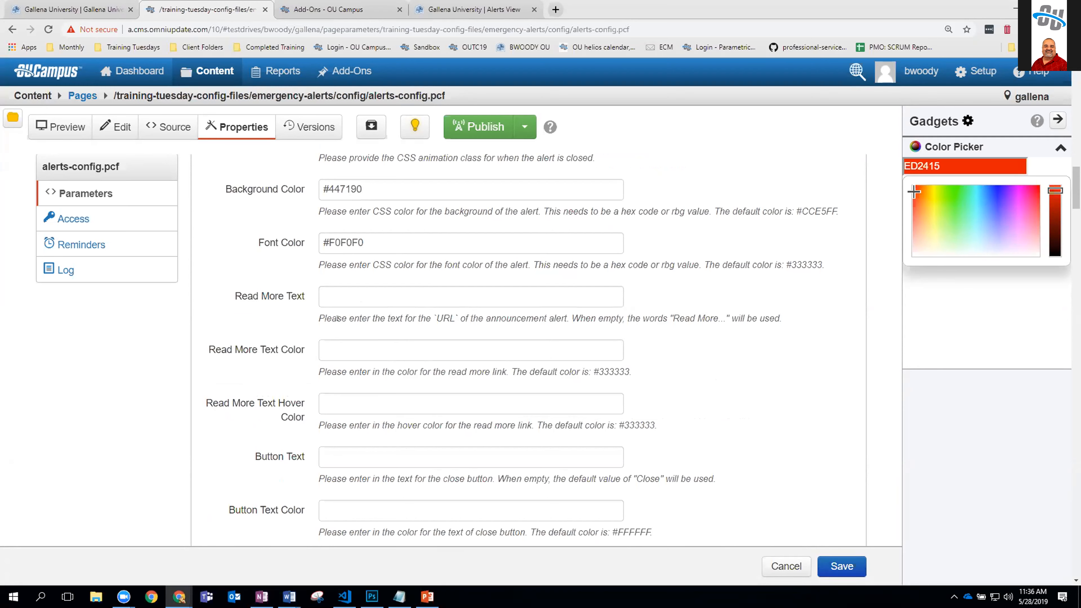
# Step: Inspect the XML source defining the parameters of alerts-config.pcf, and return to the Active Announcement Options in the page parameters
pyautogui.click(176, 129)
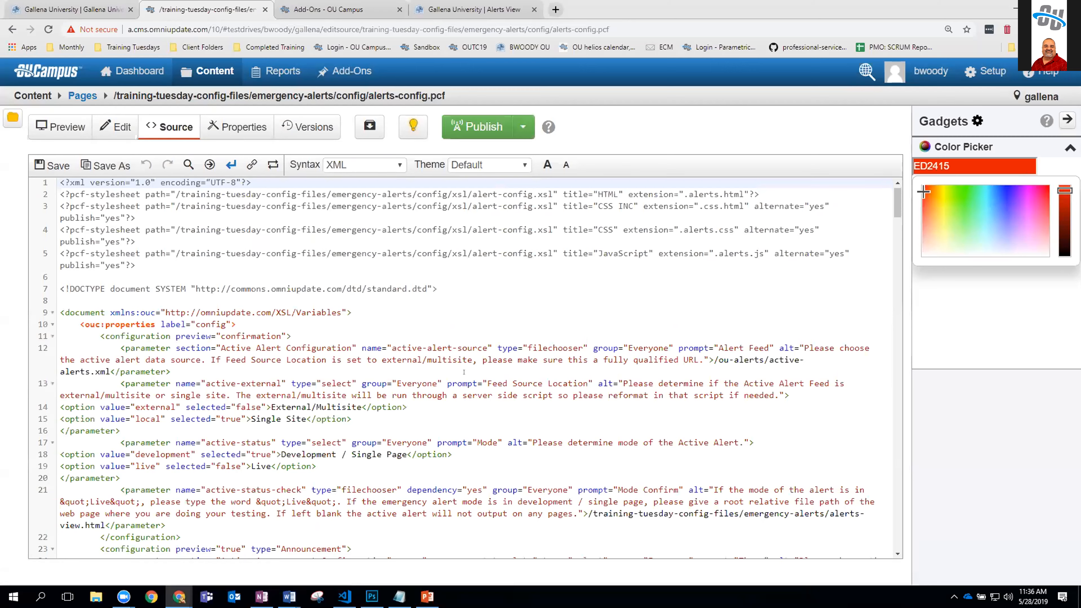
pyautogui.scroll(-1, 259, 339)
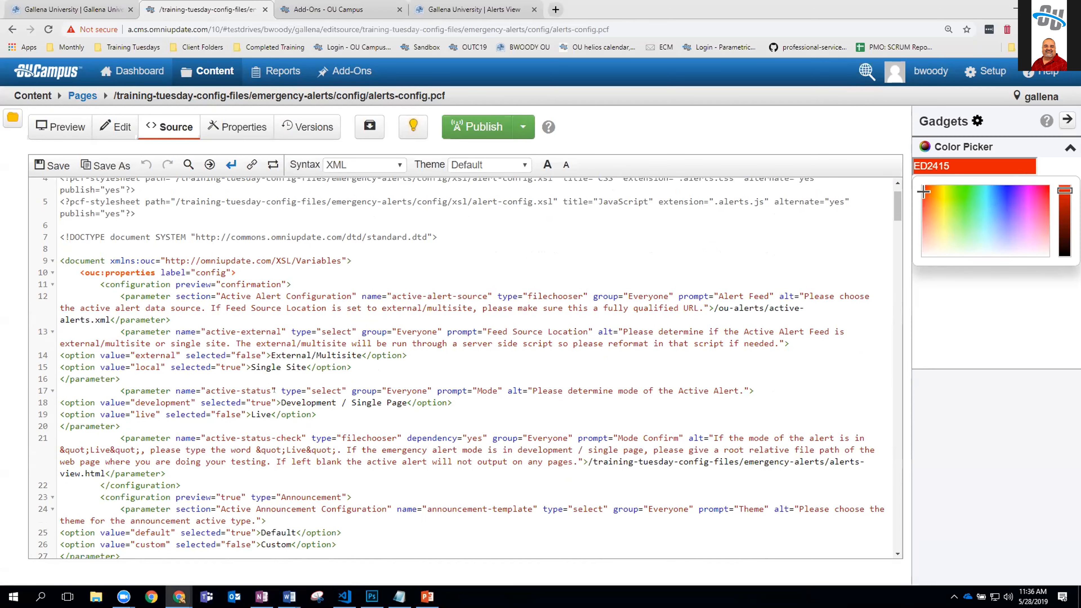
pyautogui.click(211, 123)
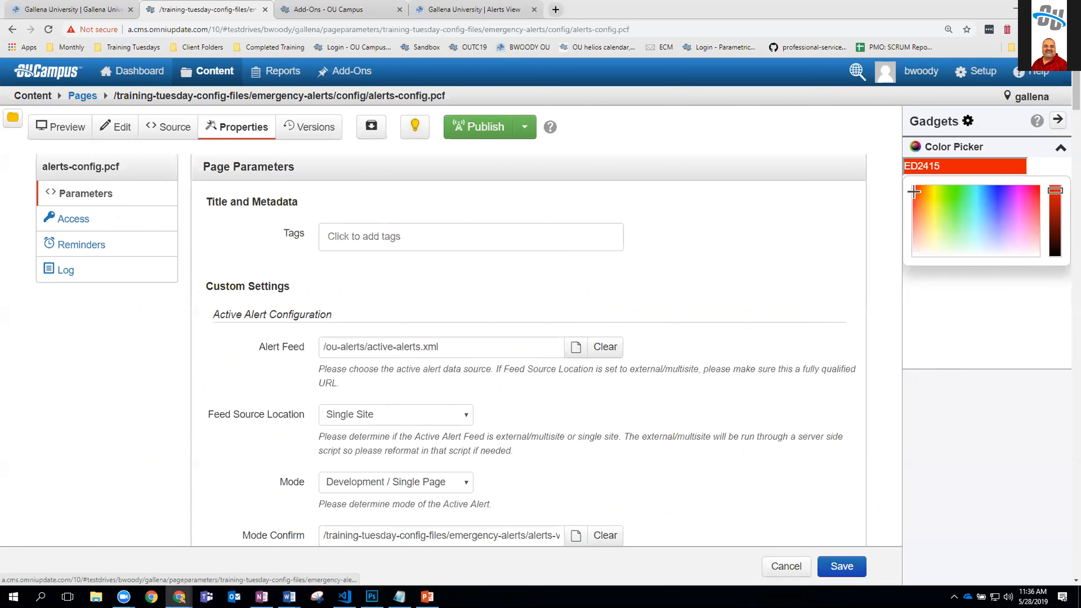
pyautogui.scroll(-4, 361, 453)
pyautogui.scroll(-15, 361, 453)
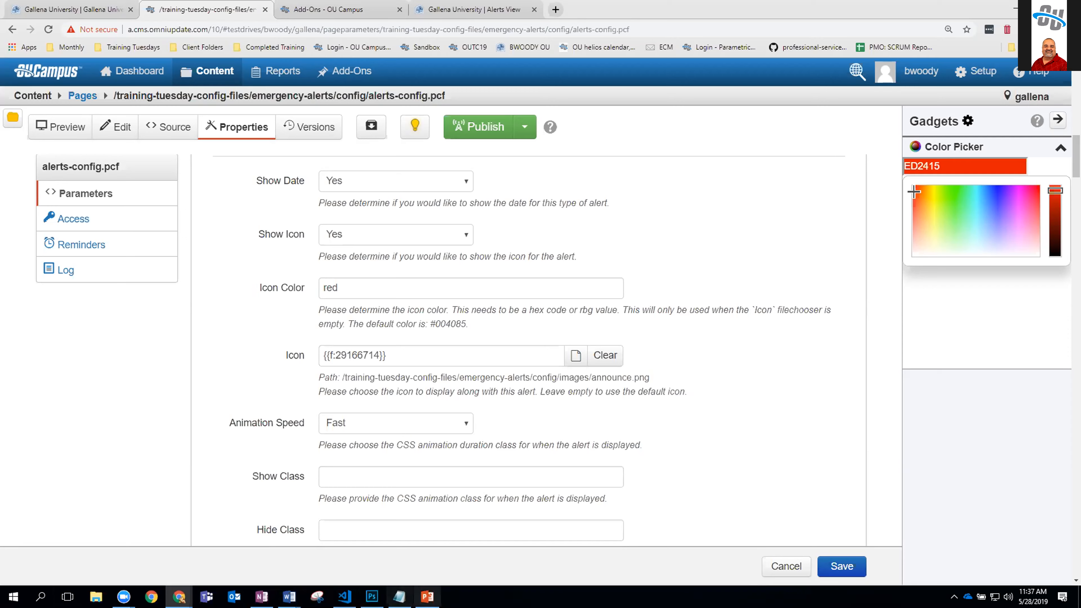
# Step: Switch to the PowerPoint file Training Tuesday May 2019 Configuration Files.pptx and start the slide show at the "Next Training Tuesday" slide
pyautogui.moveTo(426, 598)
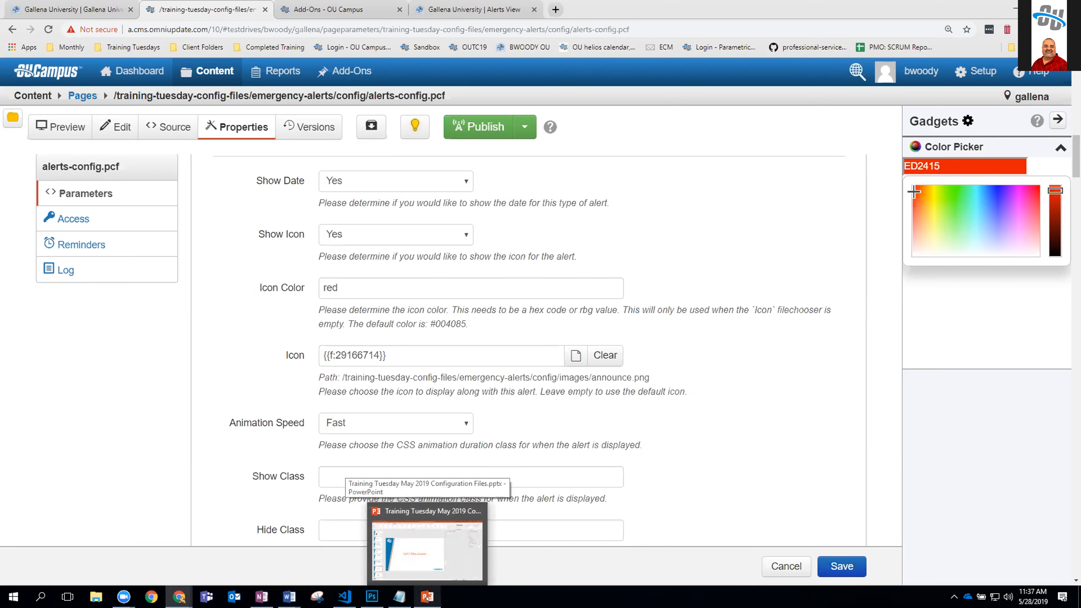
pyautogui.click(427, 598)
pyautogui.scroll(-1, 499, 556)
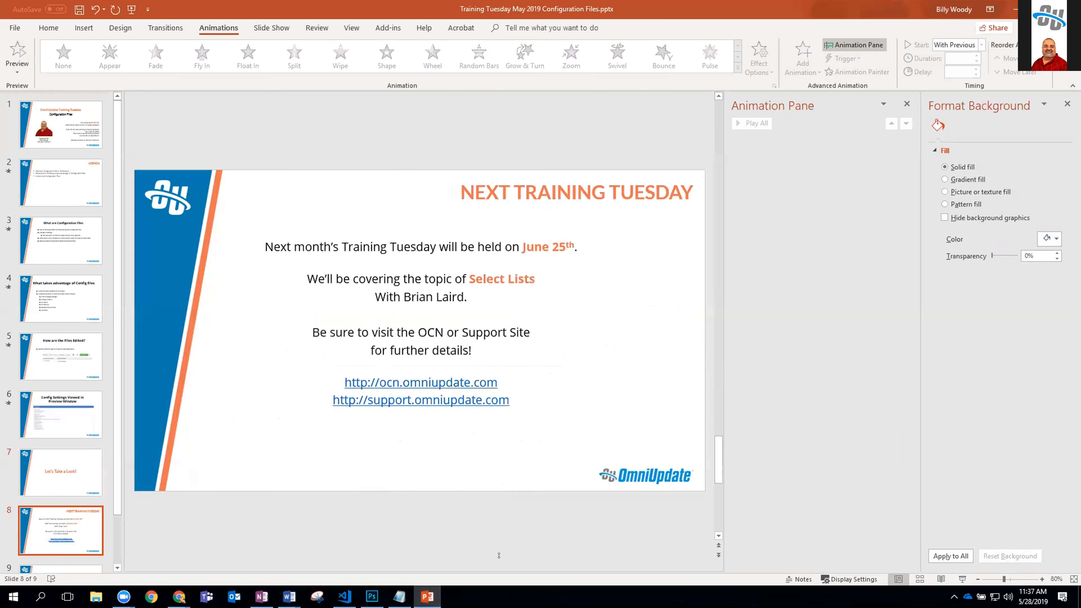
pyautogui.click(962, 579)
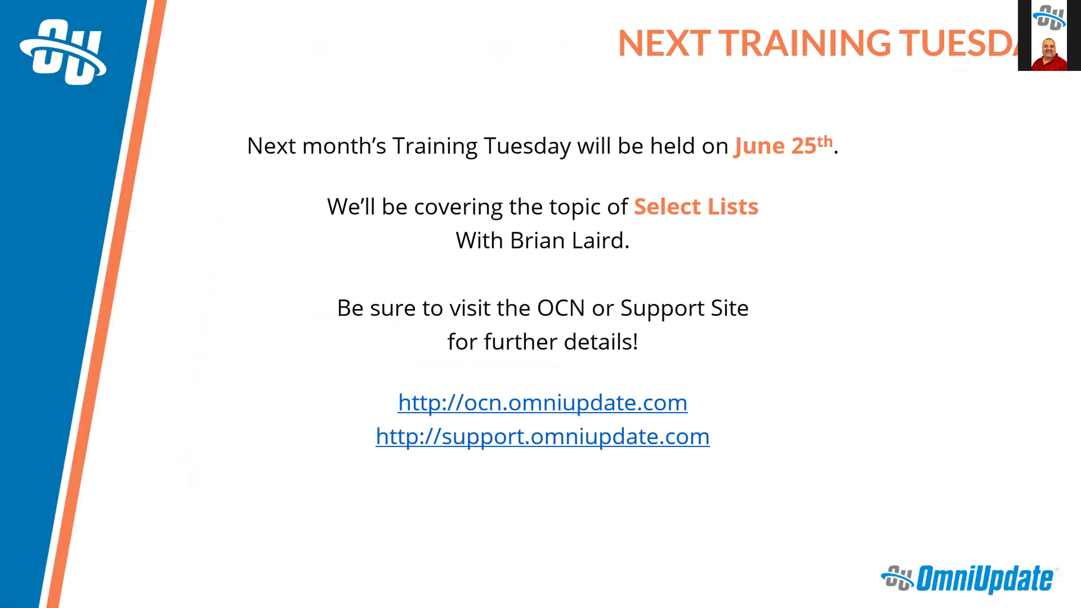